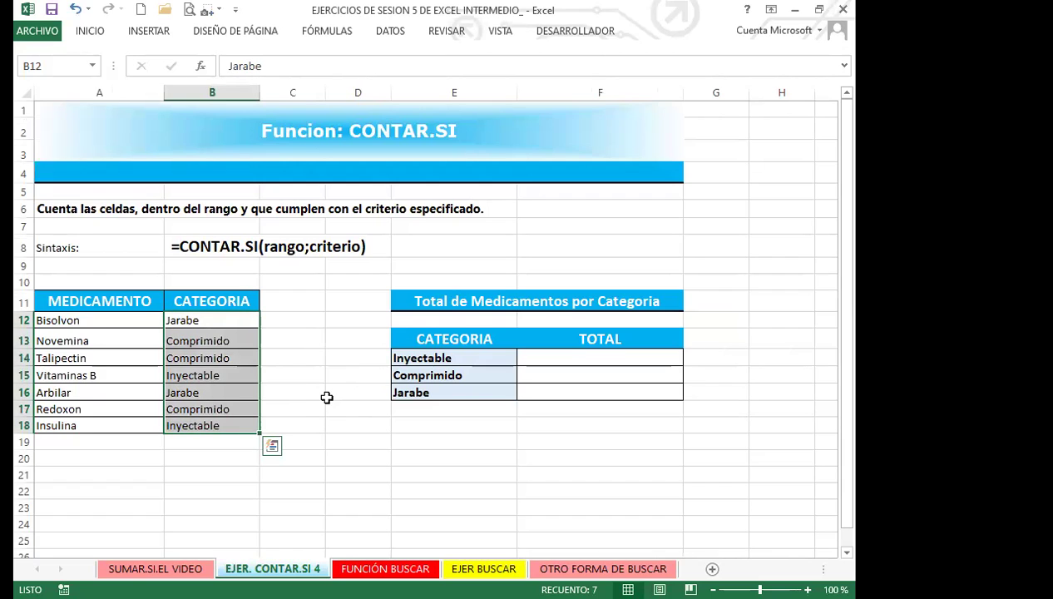
Go to the SUMAR.SI.EL VIDEO sheet and select cell J6 beside the weekly totals
{"action": "left_click", "coordinate": [317, 422]}
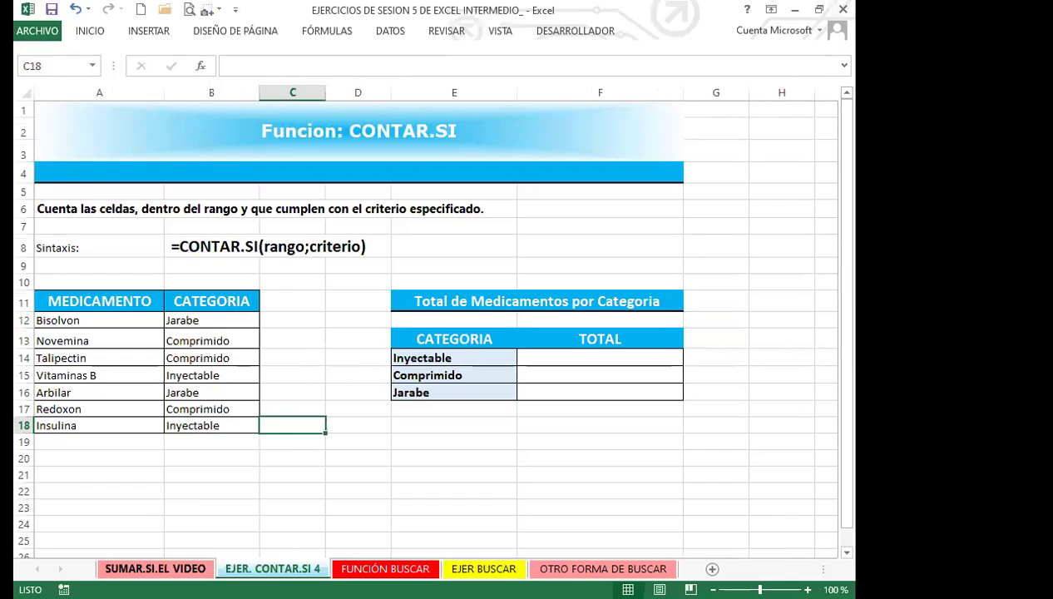
{"action": "left_click", "coordinate": [155, 568]}
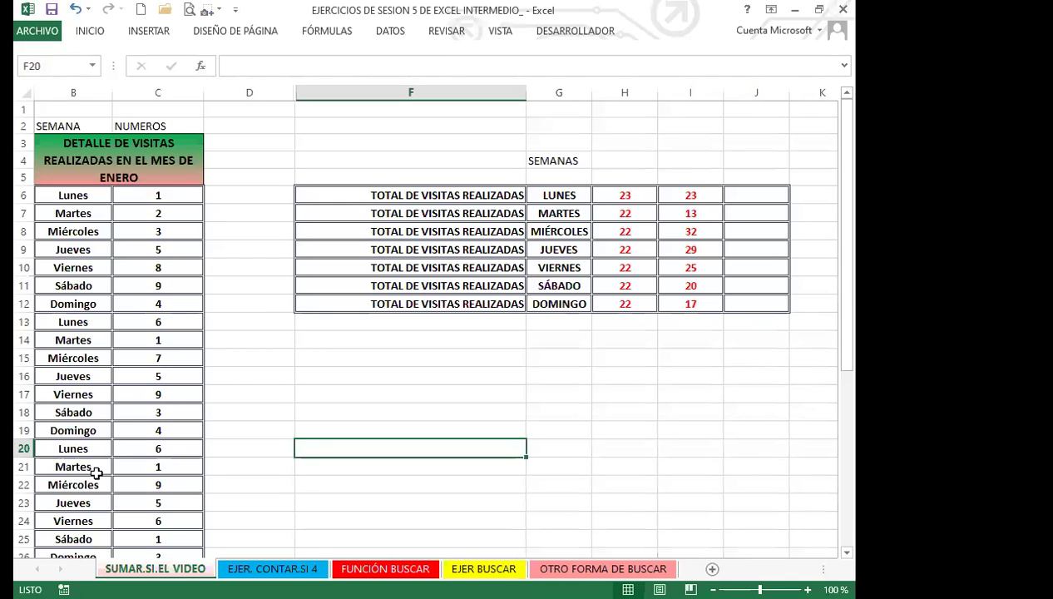
{"action": "left_click", "coordinate": [557, 464]}
{"action": "left_click", "coordinate": [748, 196]}
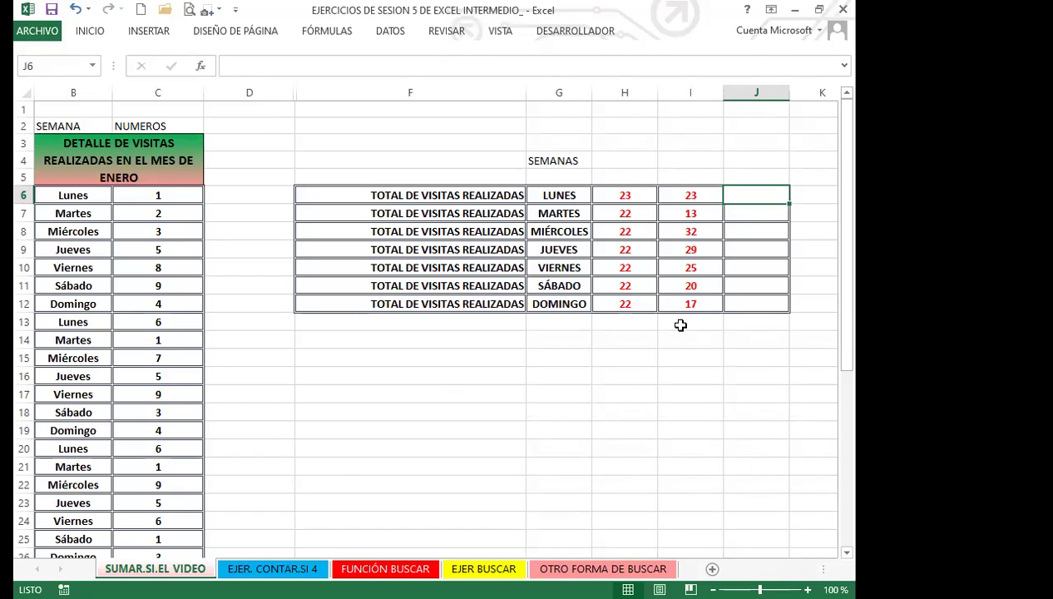
Inspect I6's =SUMAR.SI($B$6:$B$40;G6;$C$6:$C$40) and its absolute ranges in the formula bar
{"action": "left_click", "coordinate": [688, 199]}
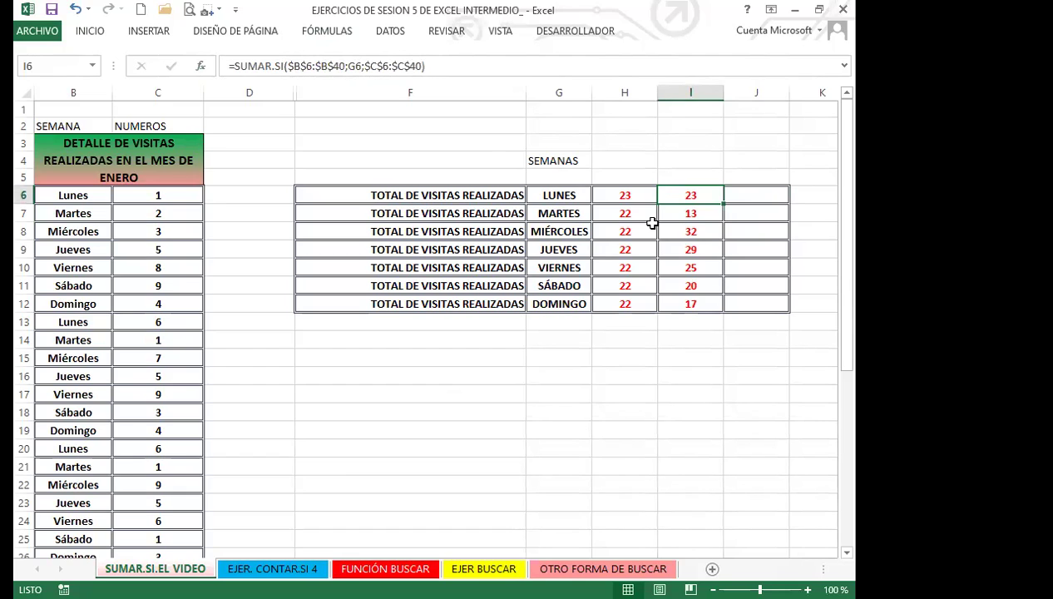
{"action": "left_click", "coordinate": [326, 64]}
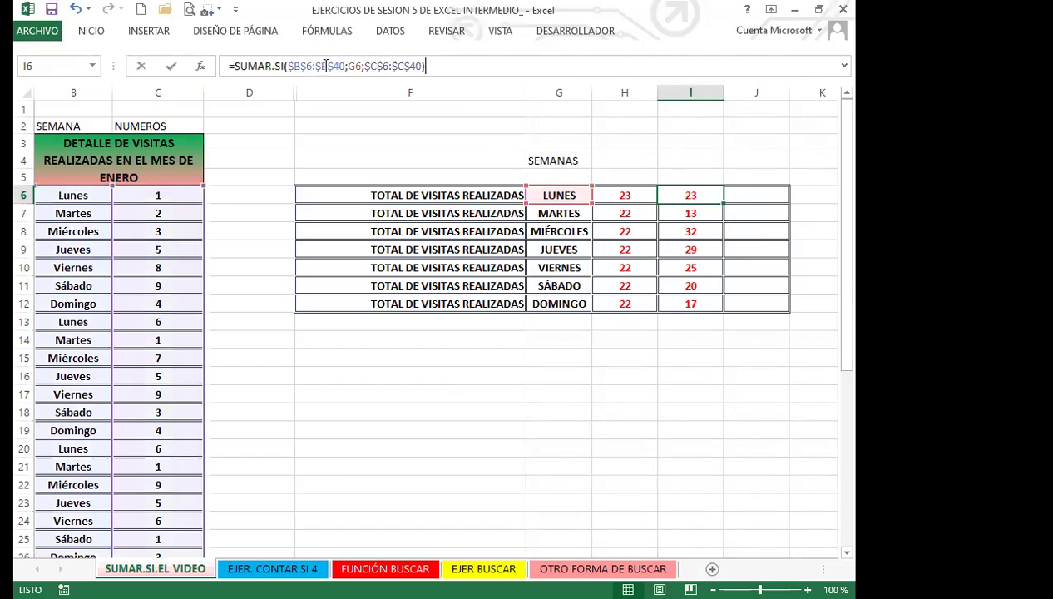
{"action": "left_click", "coordinate": [326, 65]}
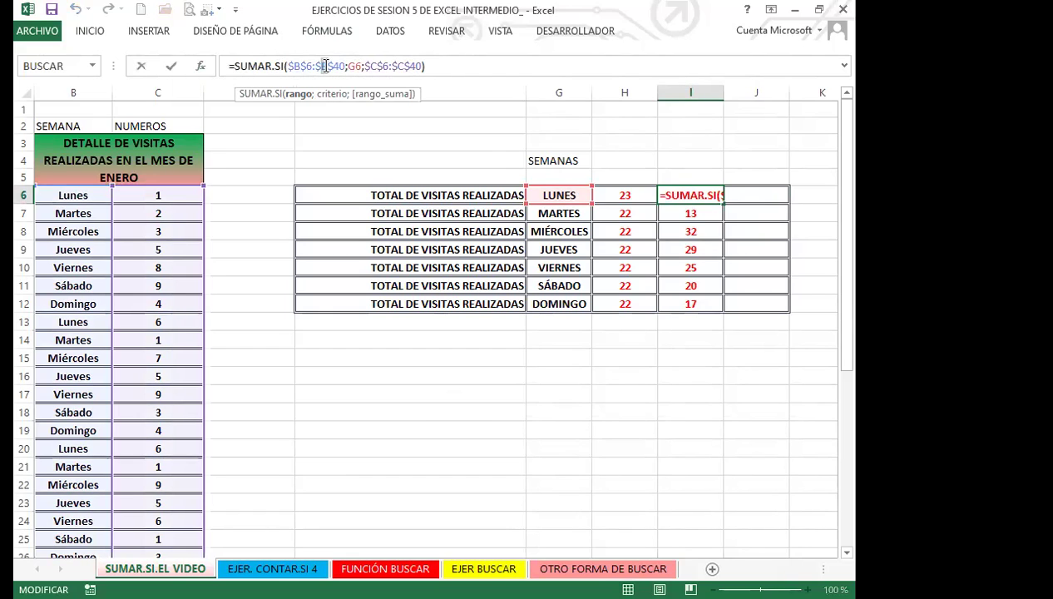
{"action": "double_click", "coordinate": [326, 65]}
Keep the I6 formula unchanged and select the visit numbers C6:C37, totalling 151
{"action": "key", "text": "Return"}
{"action": "left_click_drag", "start_coordinate": [675, 193], "coordinate": [681, 326]}
{"action": "left_click", "coordinate": [748, 193]}
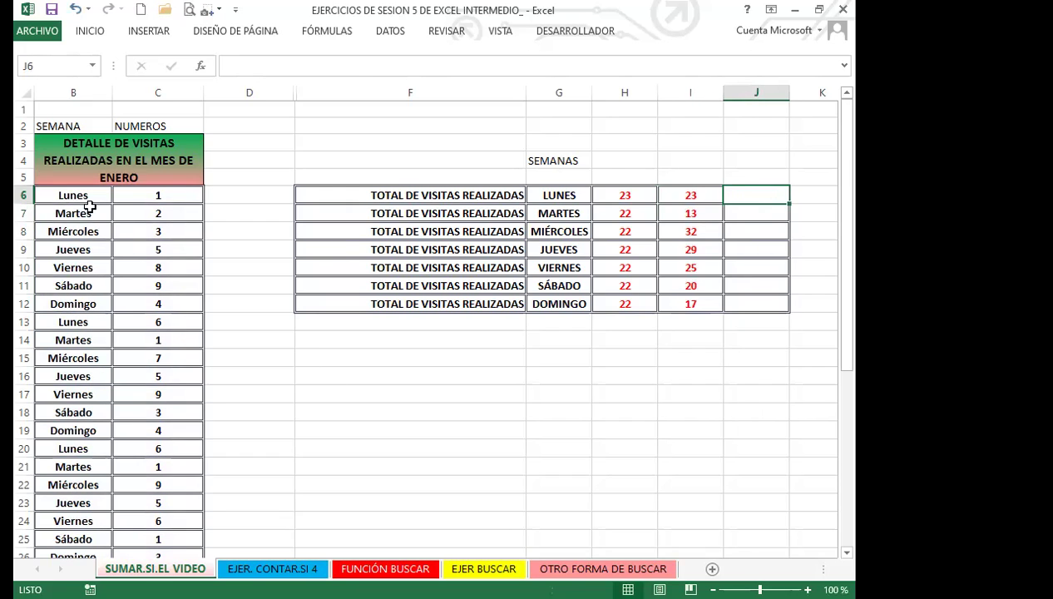
{"action": "left_click_drag", "start_coordinate": [175, 194], "coordinate": [177, 480]}
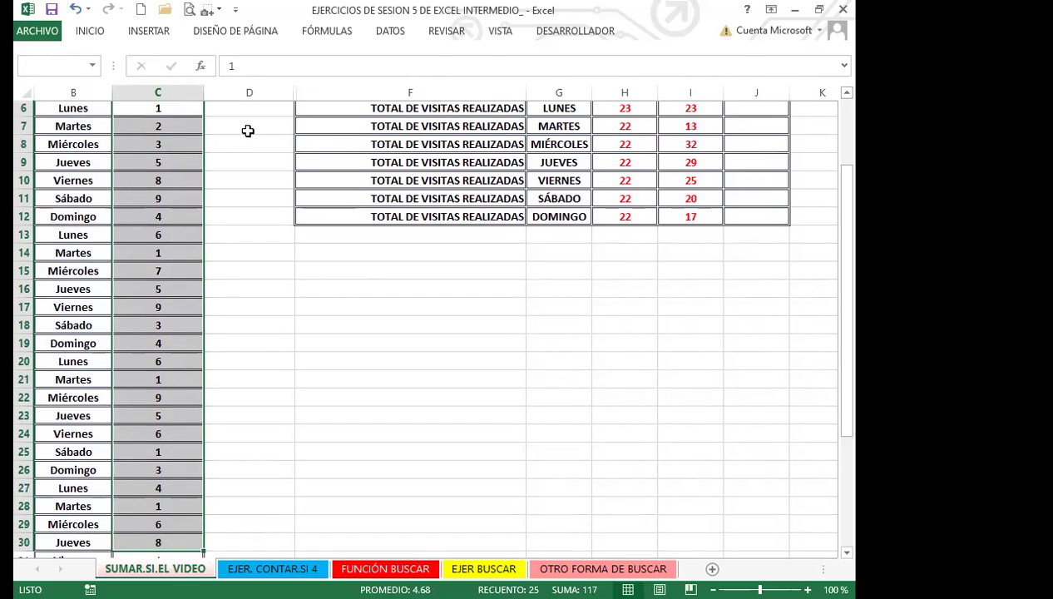
{"action": "key", "text": "shift+Down"}
{"action": "key", "text": "shift+Down"}
{"action": "key", "text": "shift+Down"}
{"action": "key", "text": "shift+Down"}
{"action": "key", "text": "shift+Down"}
{"action": "key", "text": "shift+Down"}
{"action": "key", "text": "shift+Down"}
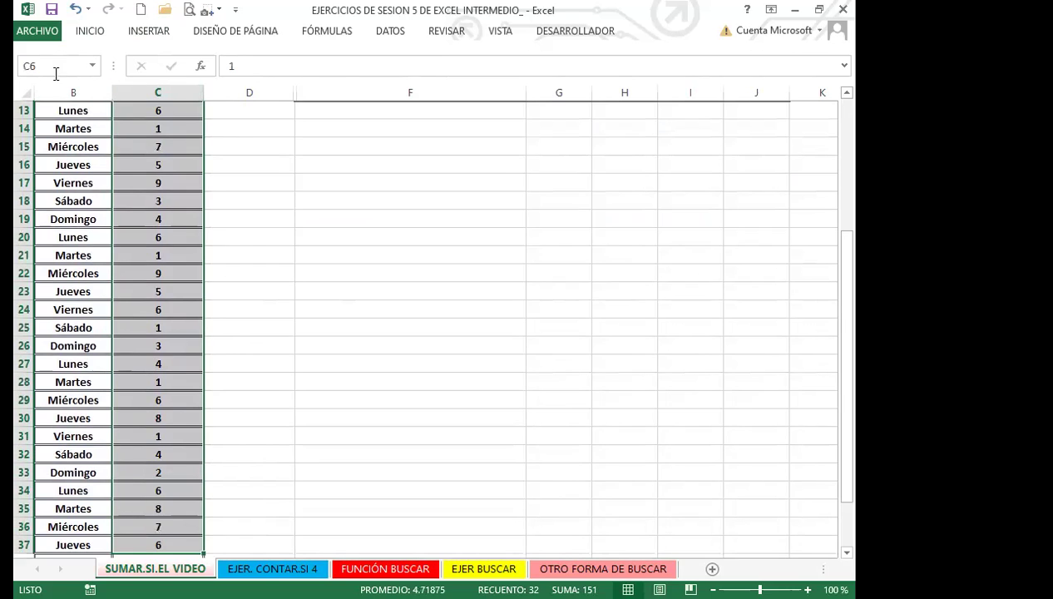
{"action": "left_click", "coordinate": [332, 32]}
{"action": "left_click", "coordinate": [276, 87]}
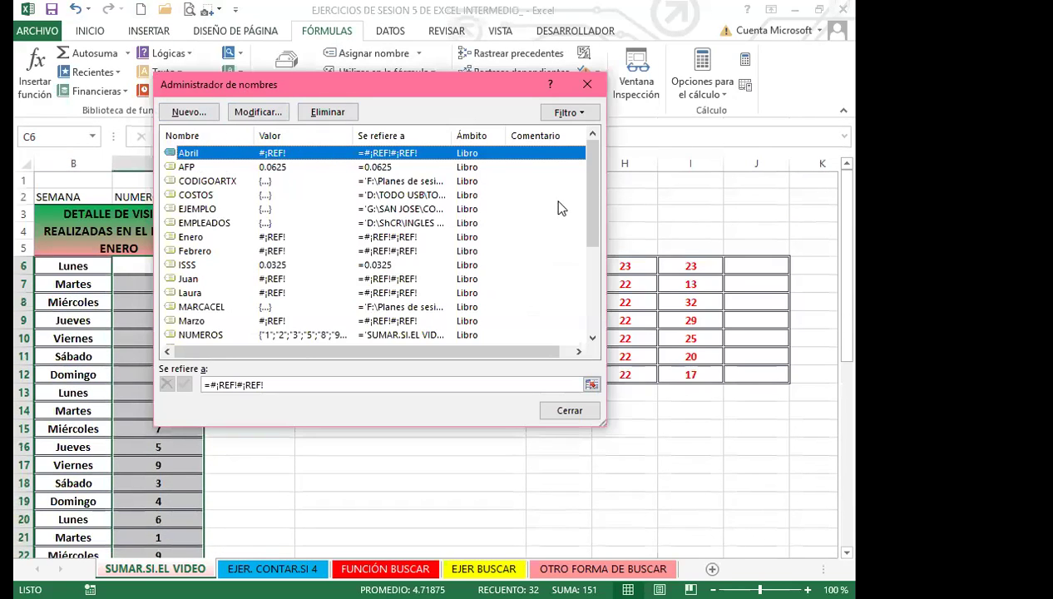
{"action": "left_click_drag", "start_coordinate": [593, 218], "coordinate": [595, 167]}
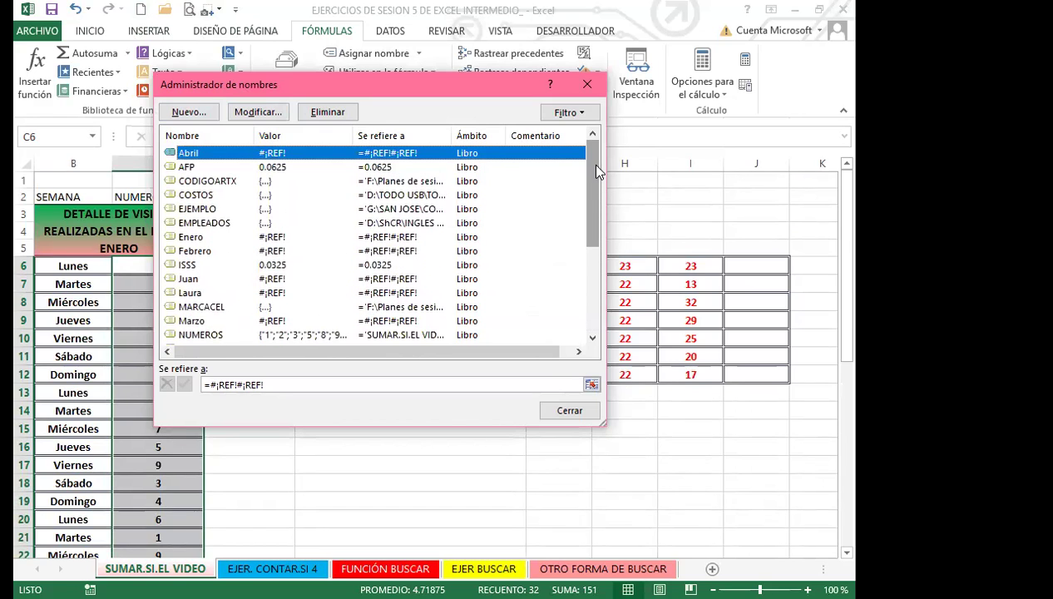
{"action": "left_click", "coordinate": [587, 85]}
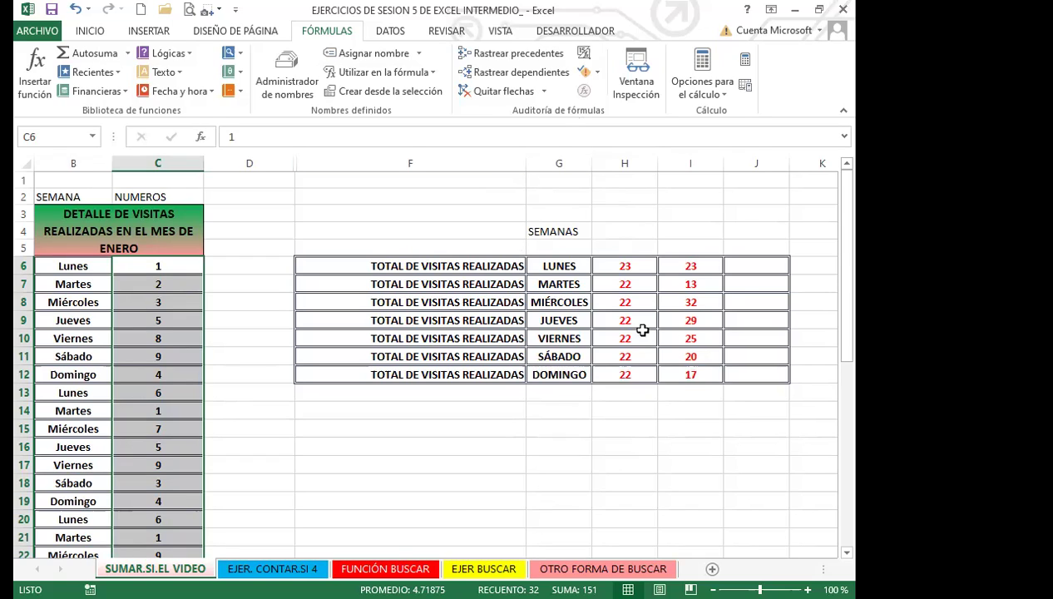
Start =SUMAR.SI in J6 with the SEMANA named range as its first argument
{"action": "left_click", "coordinate": [746, 268]}
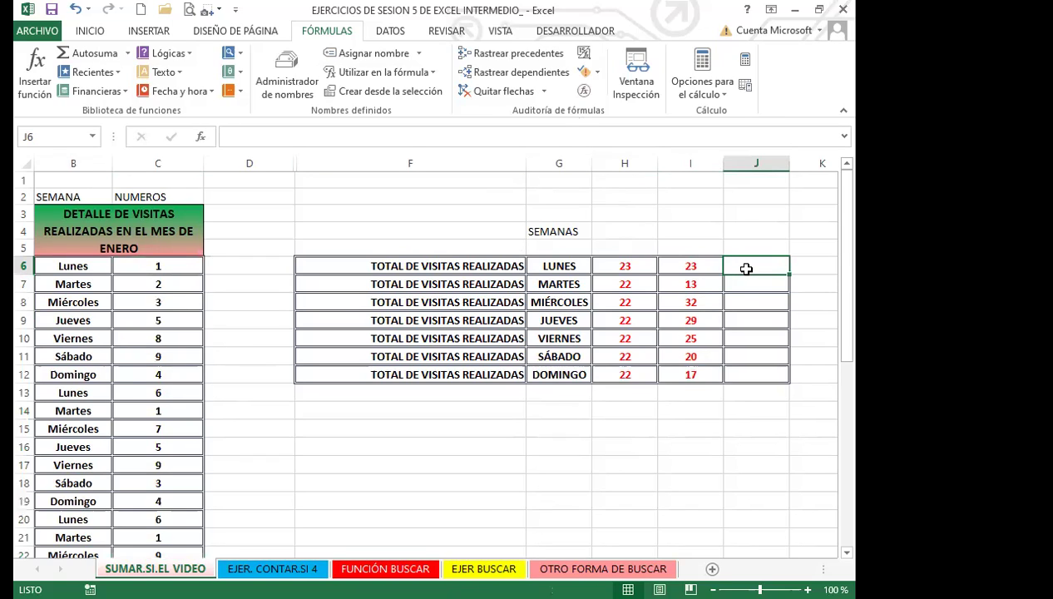
{"action": "type", "text": "="}
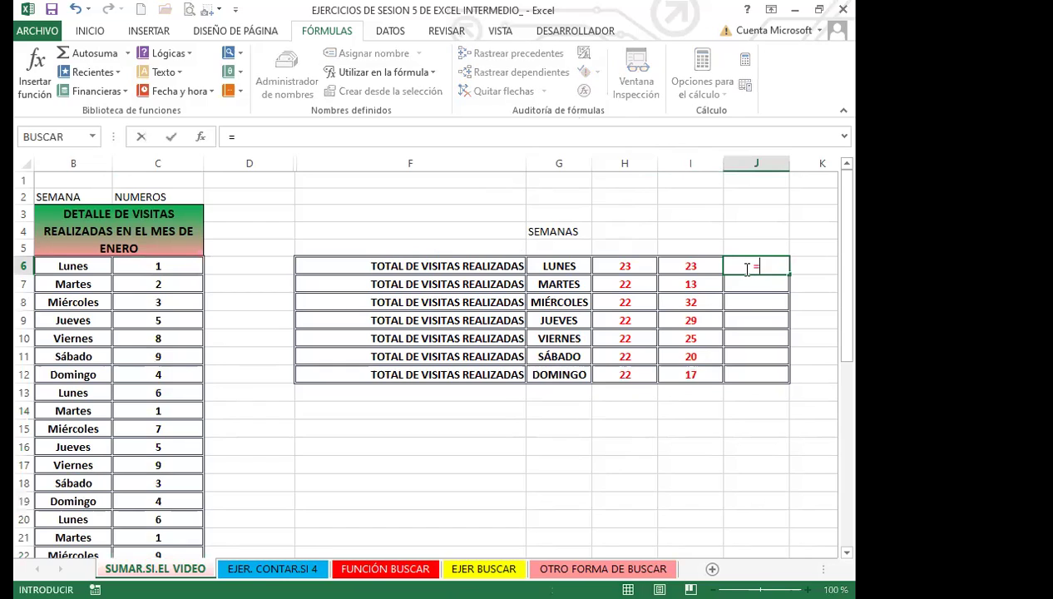
{"action": "type", "text": "SUMAR"}
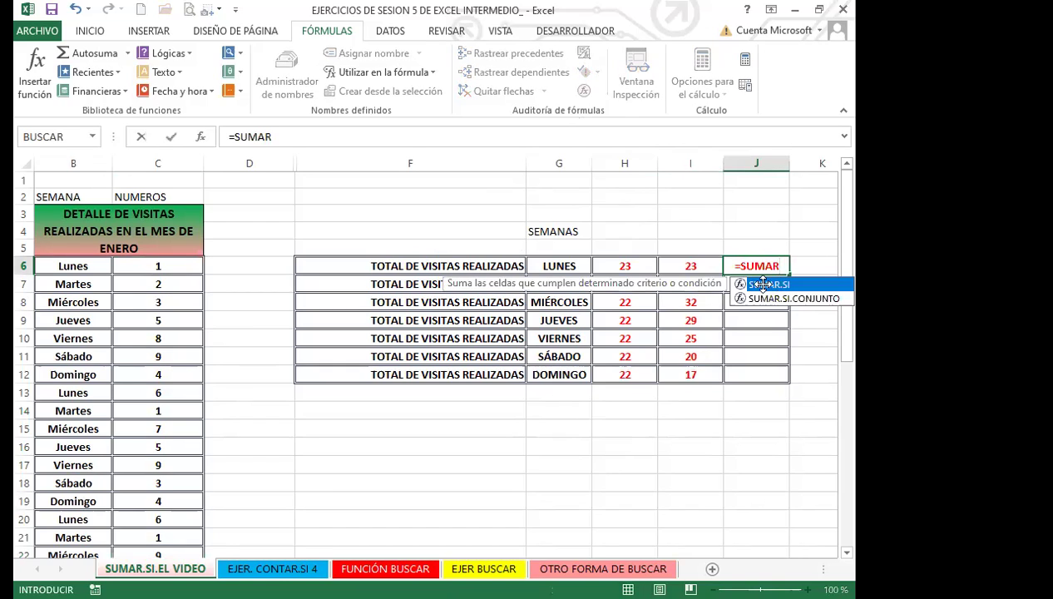
{"action": "double_click", "coordinate": [763, 290]}
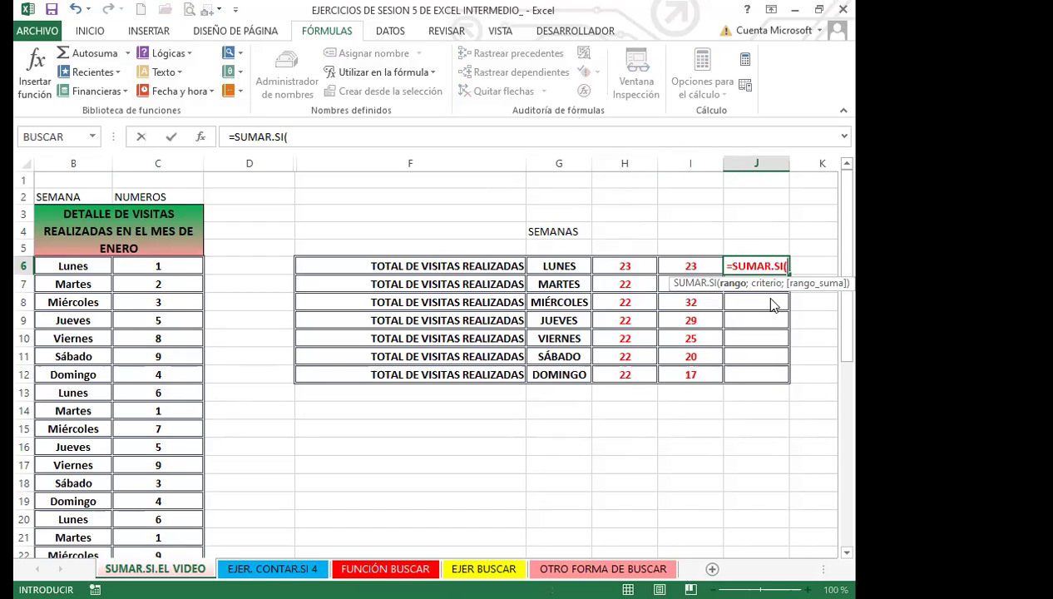
{"action": "type", "text": "SE"}
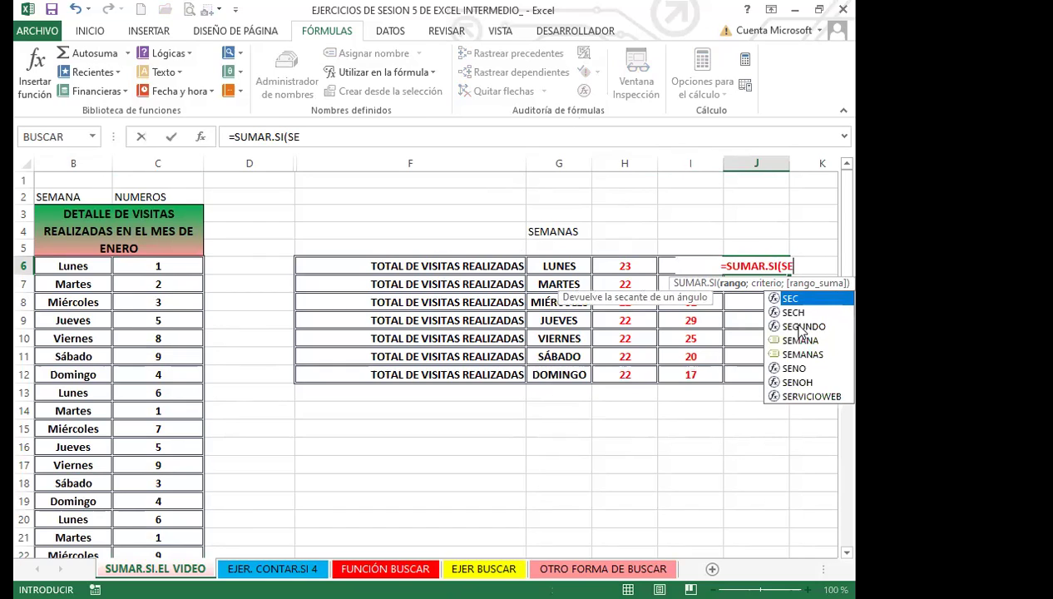
{"action": "left_click", "coordinate": [793, 341]}
{"action": "key", "text": "Tab"}
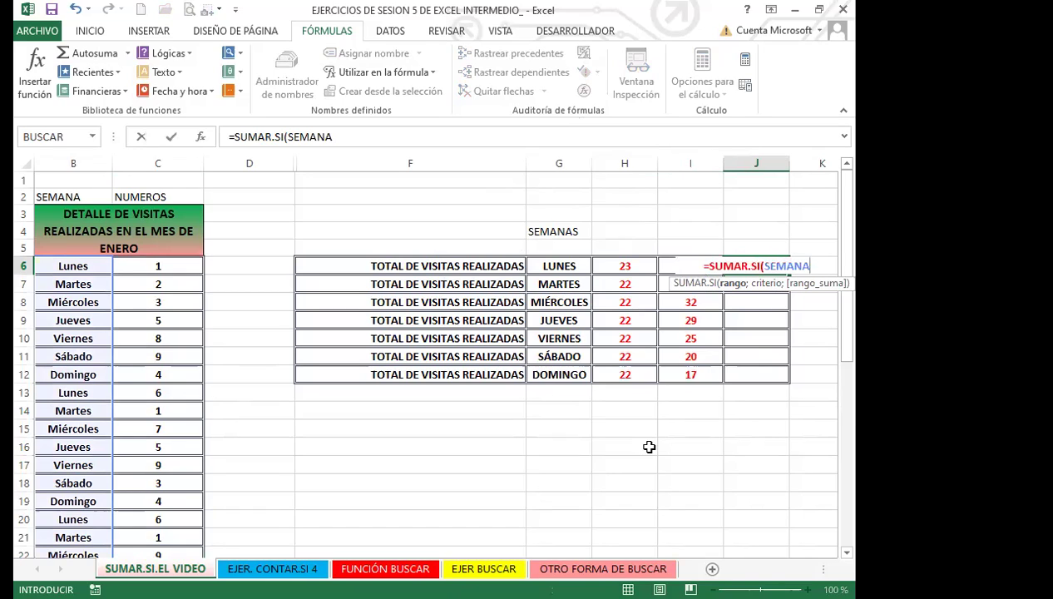
{"action": "type", "text": ";"}
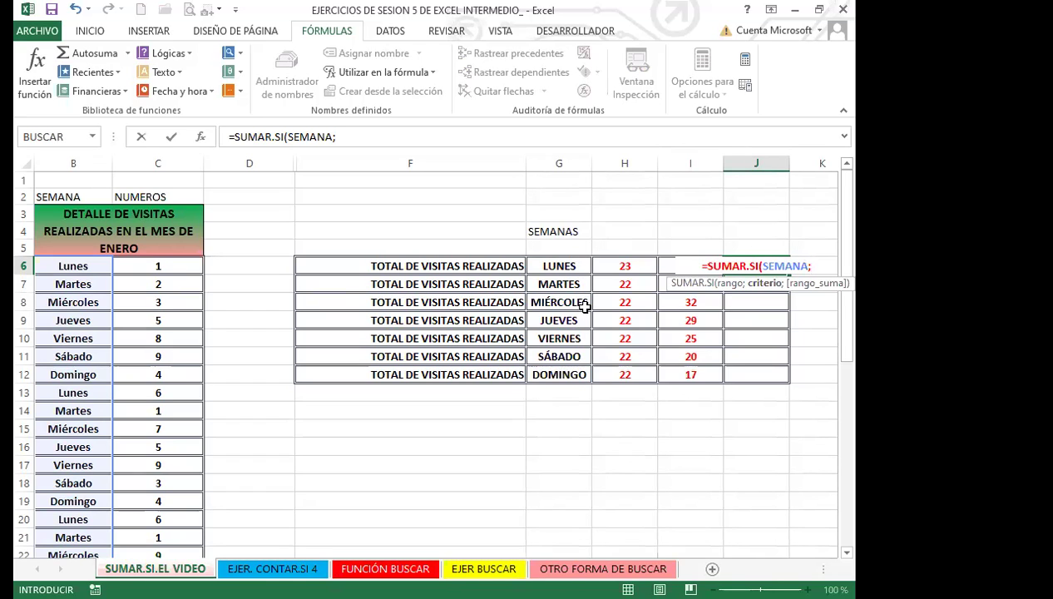
Finish it with the SEMANAS and NUMEROS named ranges, so J6 returns 23
{"action": "type", "text": "SEMAN"}
{"action": "left_click", "coordinate": [811, 313]}
{"action": "double_click", "coordinate": [810, 310]}
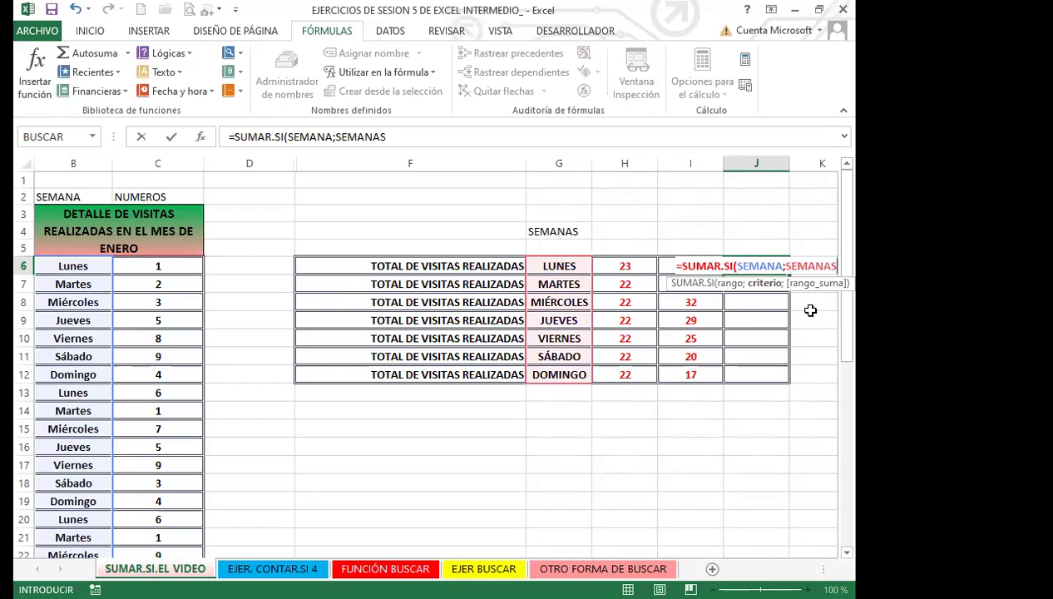
{"action": "type", "text": ";"}
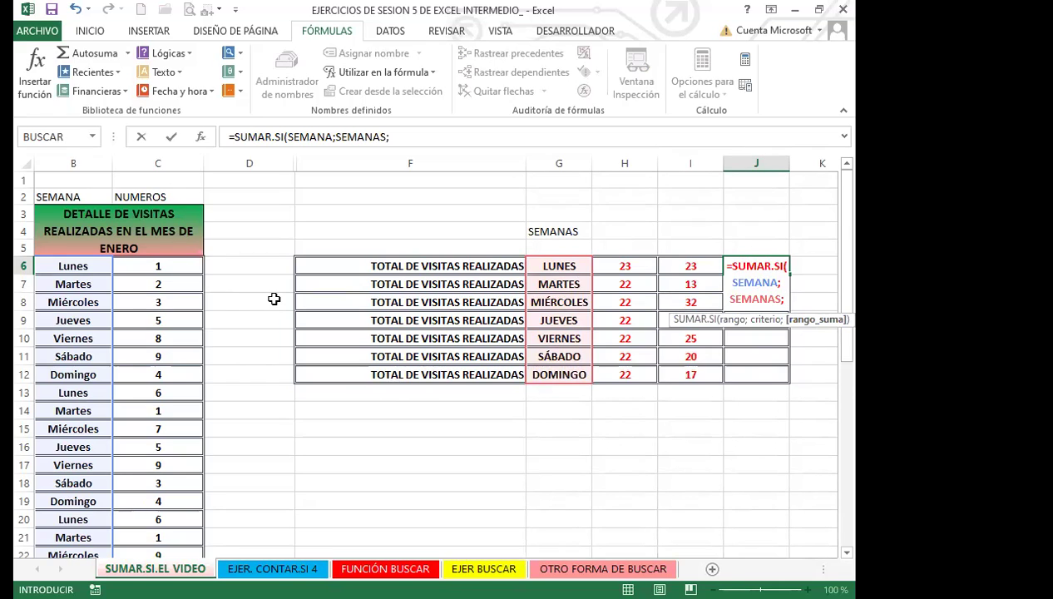
{"action": "type", "text": "NUME"}
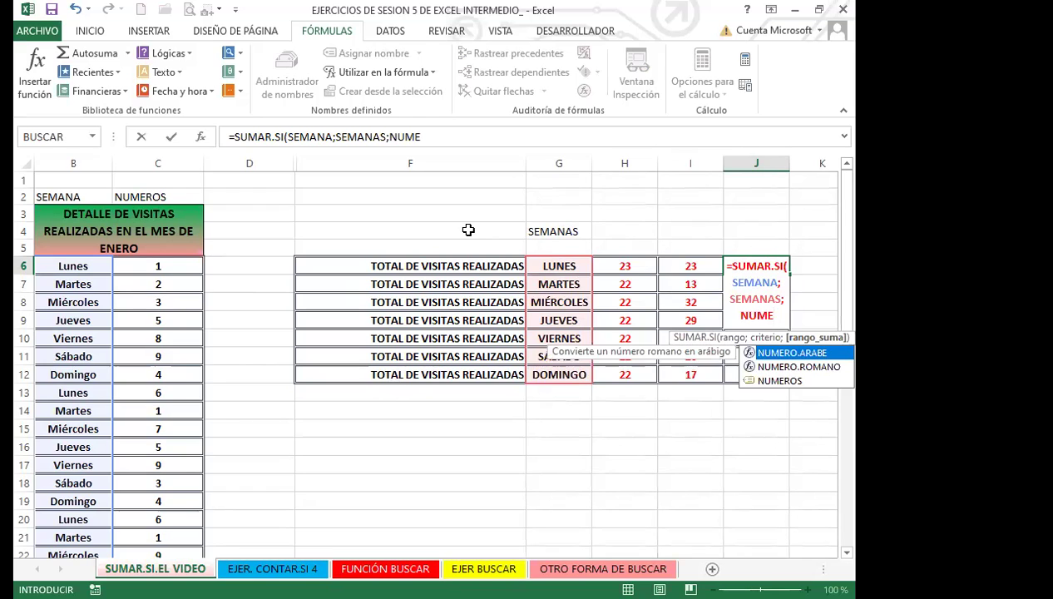
{"action": "left_click", "coordinate": [771, 385]}
{"action": "key", "text": "Tab"}
{"action": "type", "text": ")"}
{"action": "key", "text": "Return"}
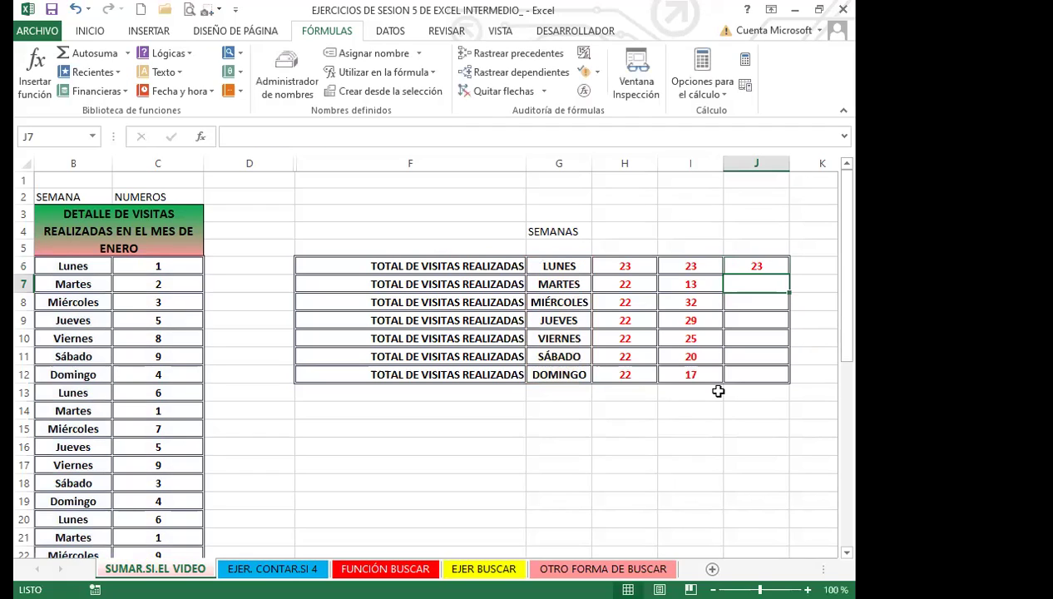
Fill the J6 formula down to J12, giving 23, 13, 32, 29, 25, 20 and 17
{"action": "left_click", "coordinate": [761, 264]}
{"action": "double_click", "coordinate": [791, 271]}
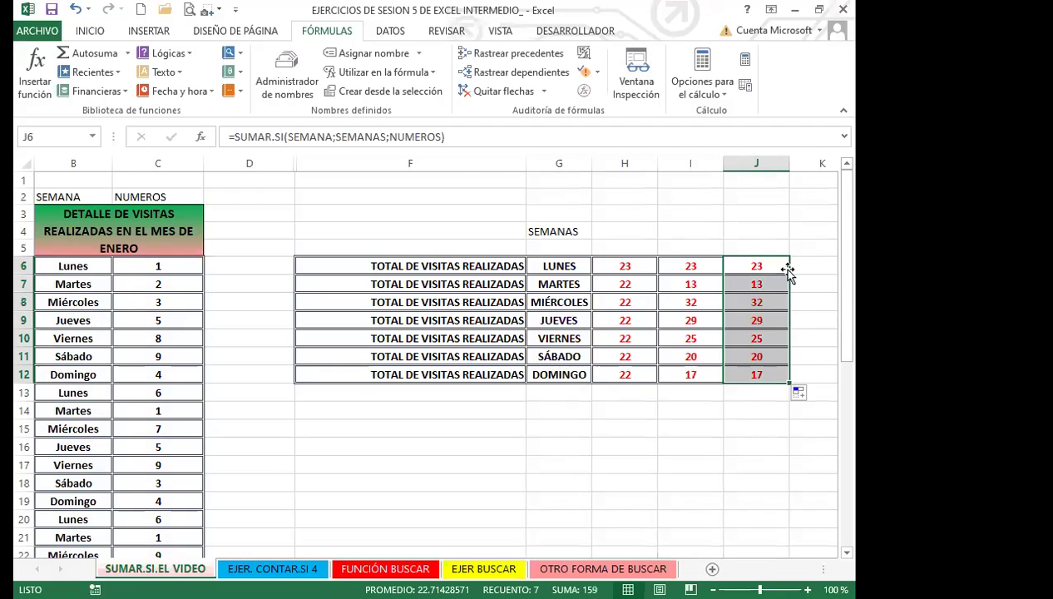
{"action": "left_click", "coordinate": [307, 136]}
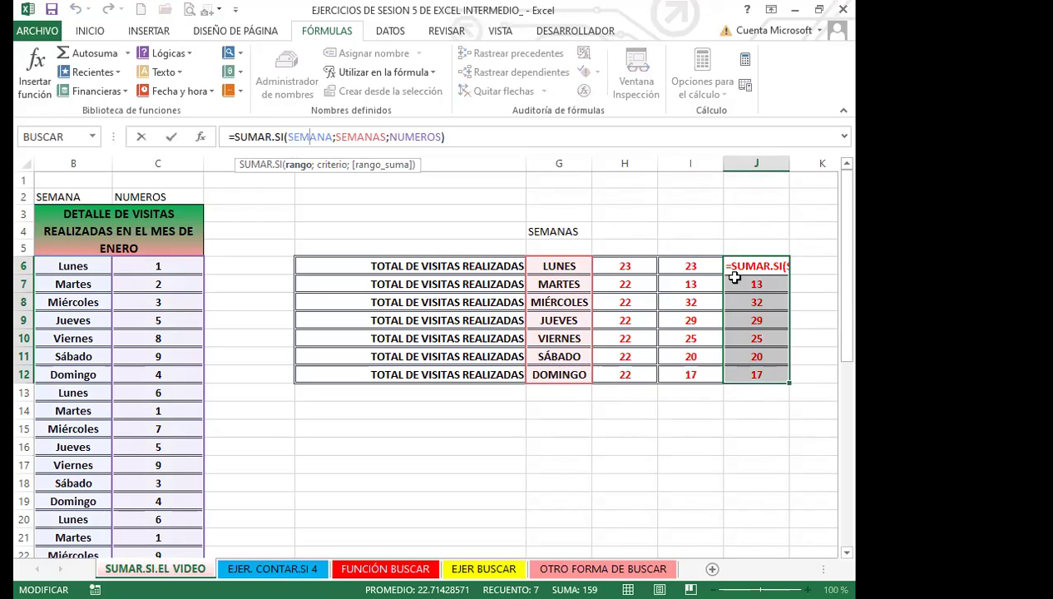
{"action": "key", "text": "Return"}
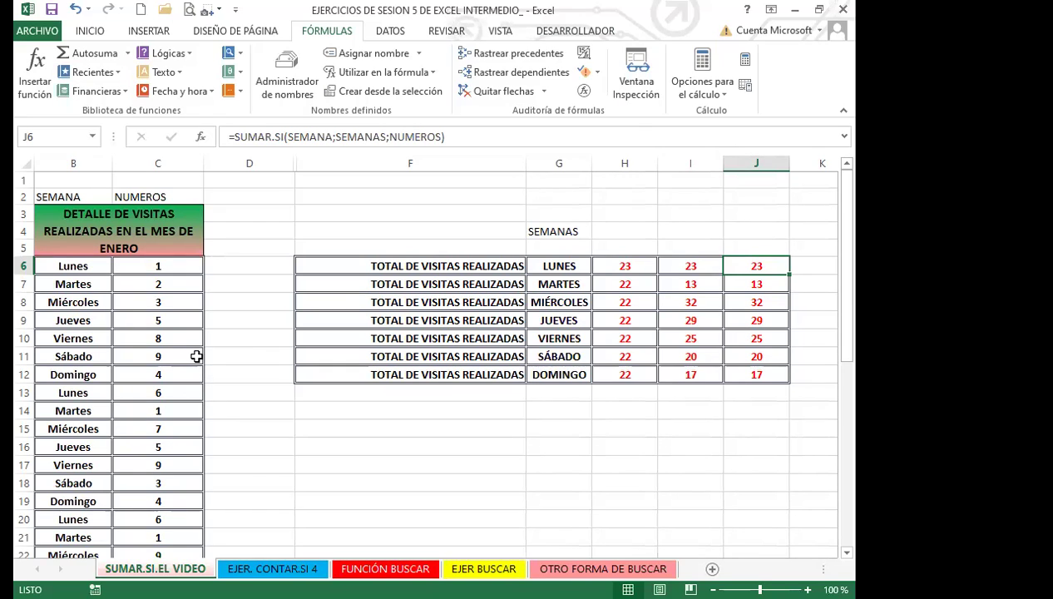
{"action": "left_click", "coordinate": [178, 268]}
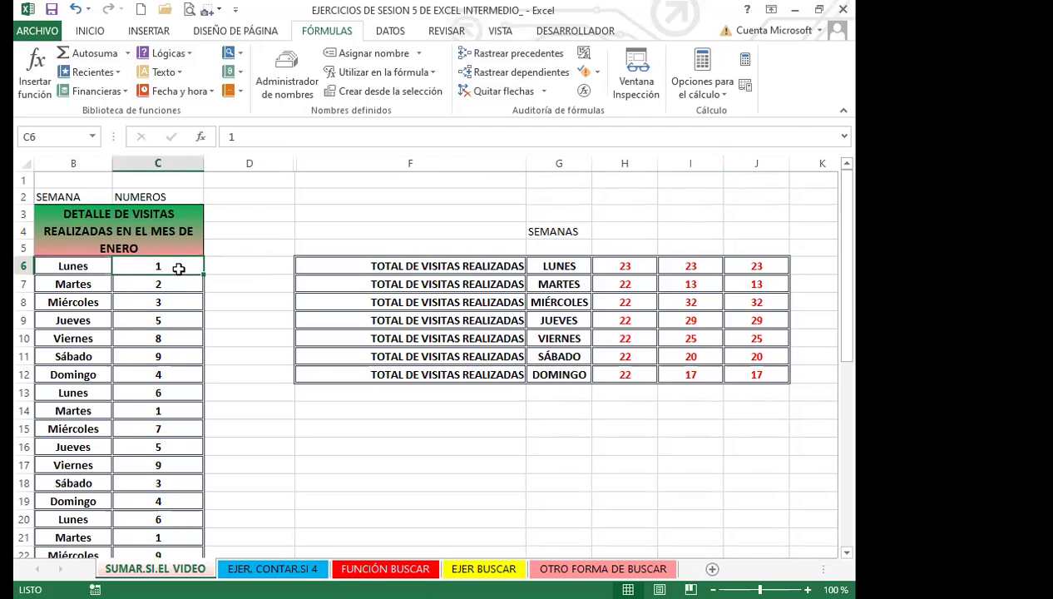
{"action": "scroll", "coordinate": [158, 333], "scroll_direction": "down", "scroll_amount": 8}
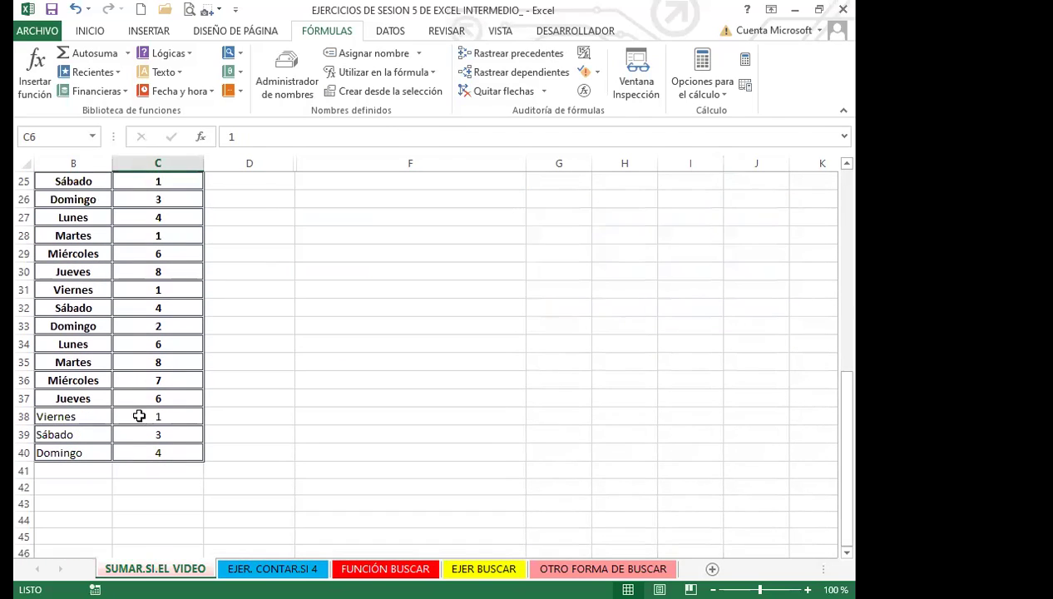
{"action": "scroll", "coordinate": [187, 408], "scroll_direction": "up", "scroll_amount": 5}
{"action": "scroll", "coordinate": [183, 379], "scroll_direction": "up", "scroll_amount": 3}
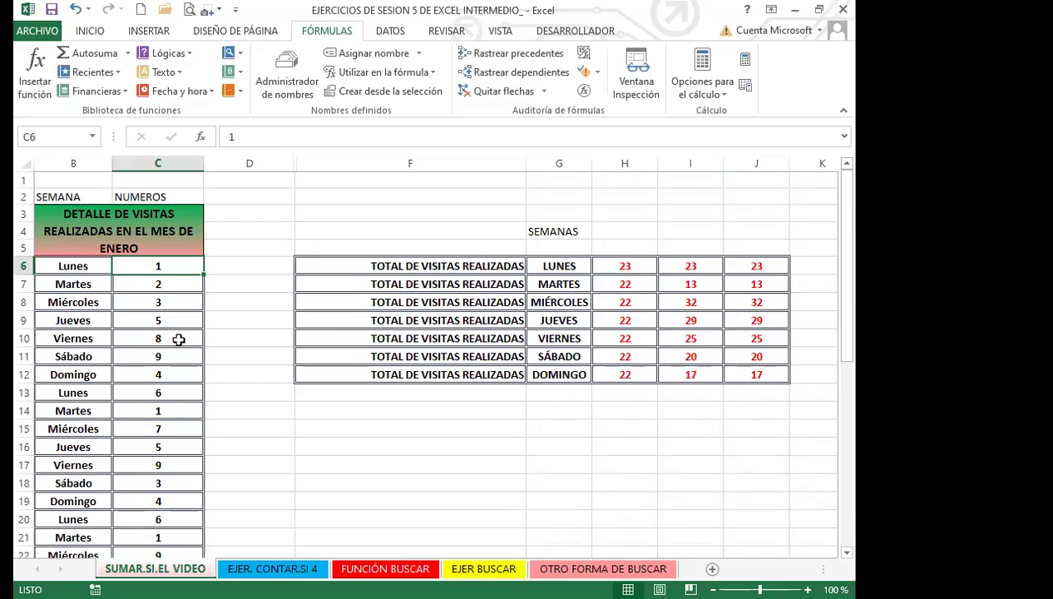
{"action": "left_click_drag", "start_coordinate": [183, 264], "coordinate": [166, 556]}
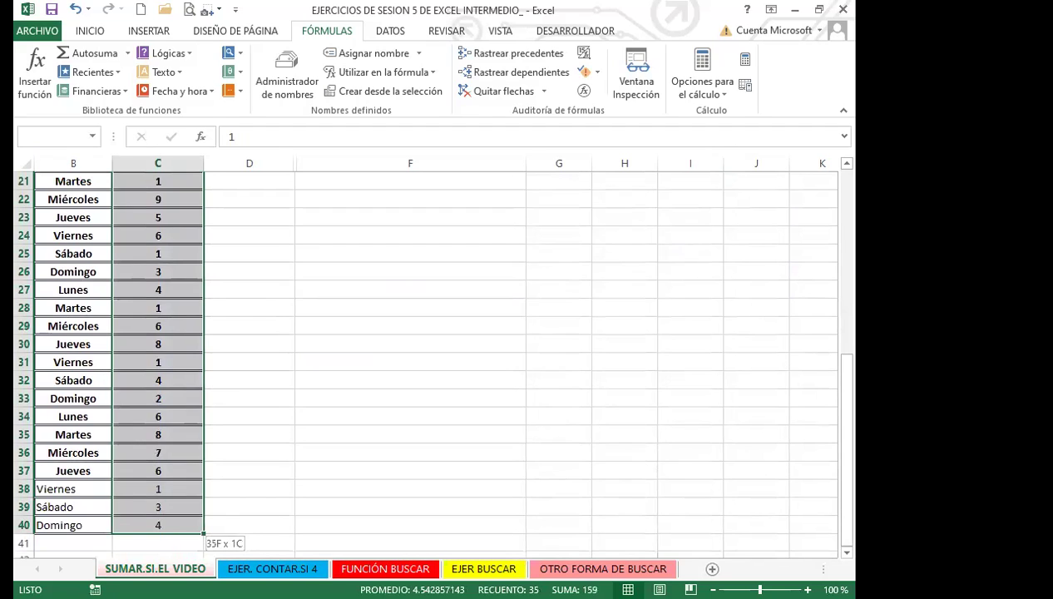
{"action": "left_click_drag", "start_coordinate": [240, 7], "coordinate": [222, 136]}
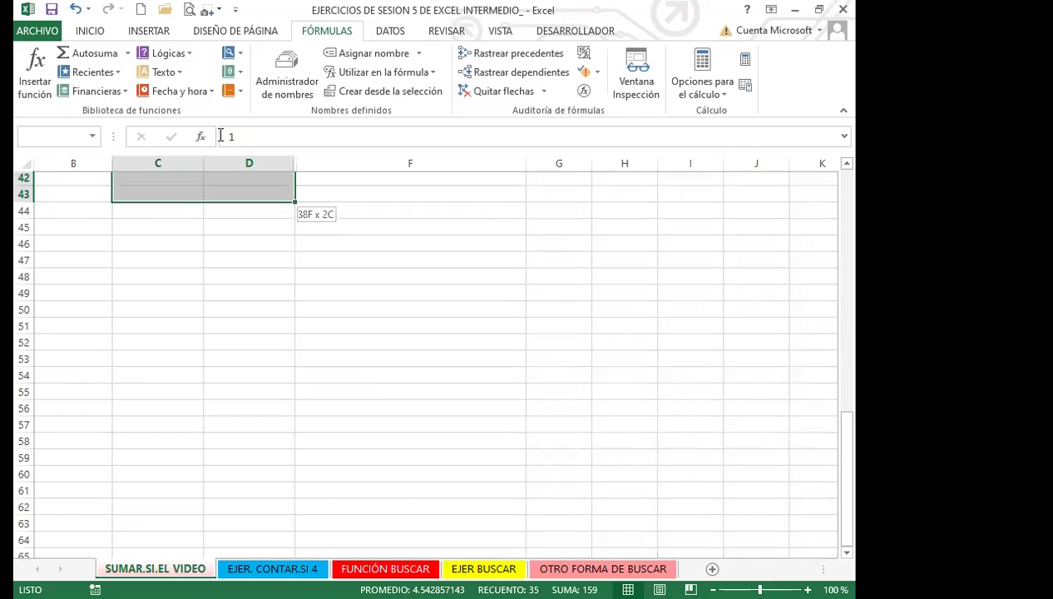
{"action": "key", "text": "Escape"}
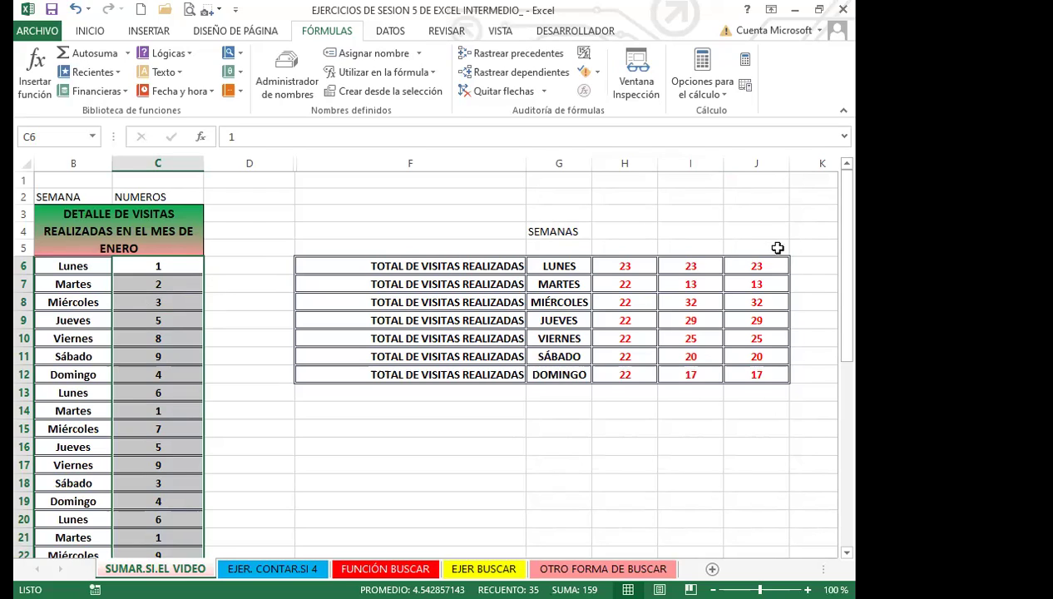
{"action": "left_click", "coordinate": [639, 265]}
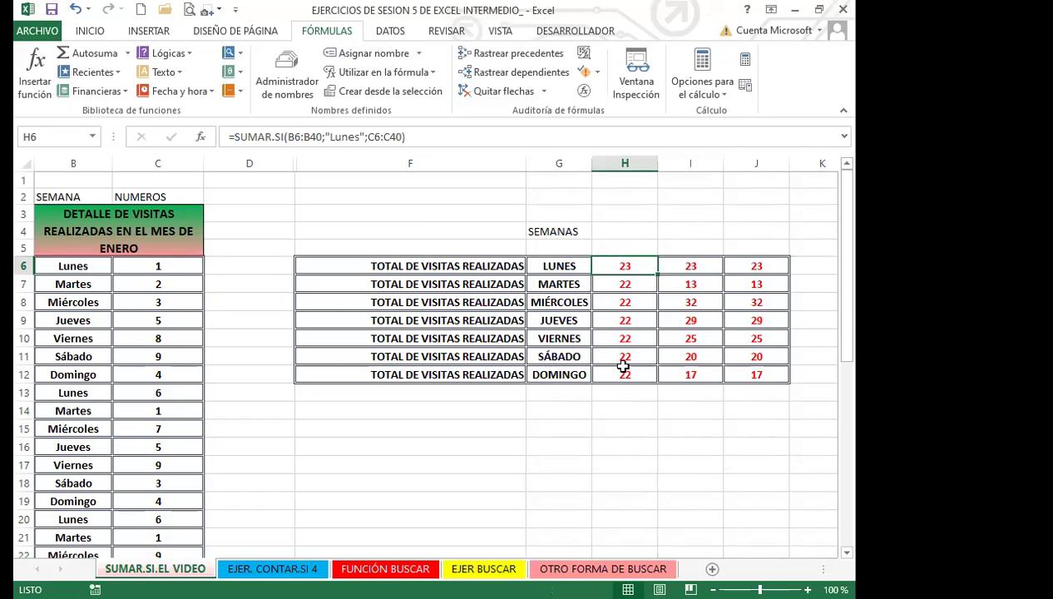
{"action": "left_click", "coordinate": [617, 334]}
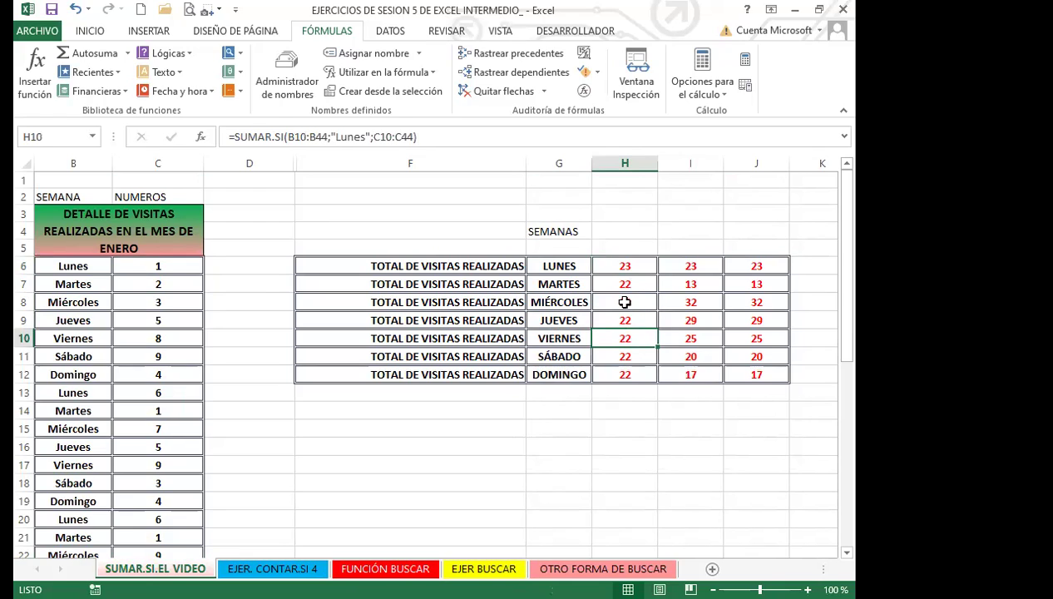
{"action": "left_click", "coordinate": [674, 261]}
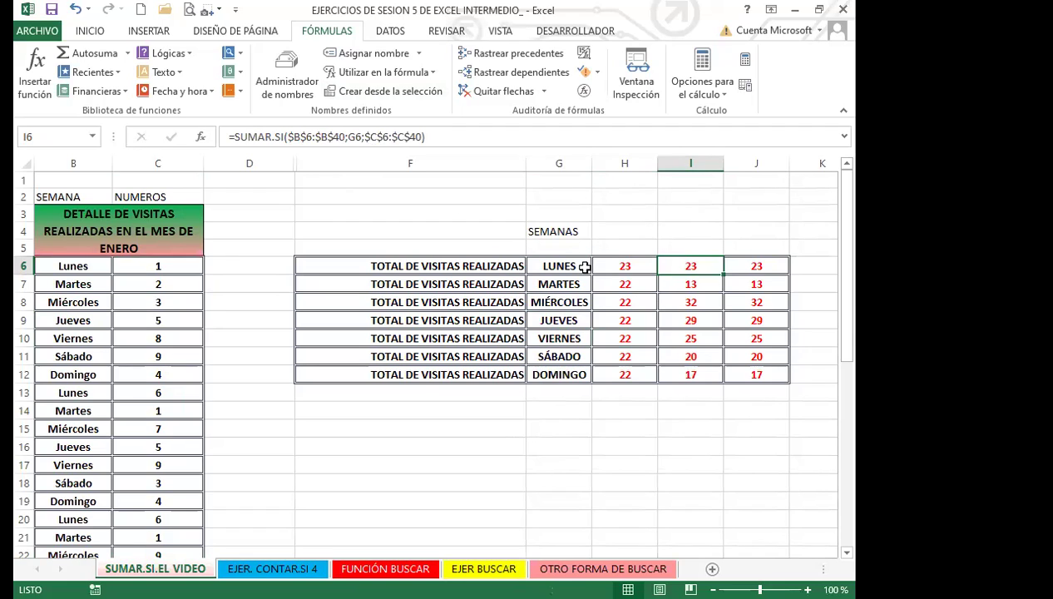
{"action": "left_click", "coordinate": [758, 265]}
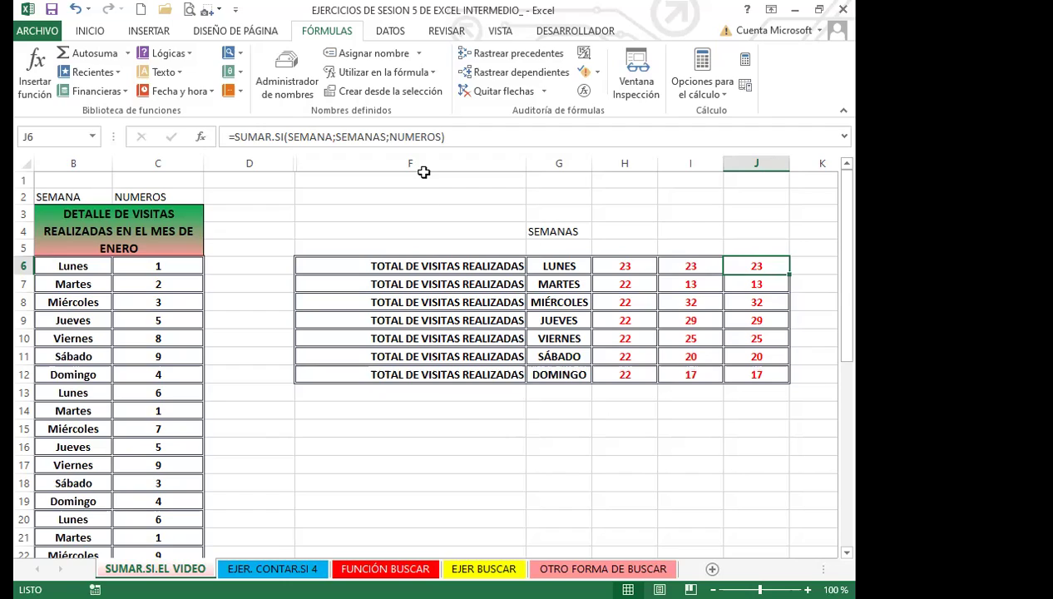
Review the named-range formula in J6 again, then go to the EJER. CONTAR.SI 4 sheet
{"action": "left_click", "coordinate": [422, 355]}
{"action": "left_click", "coordinate": [468, 441]}
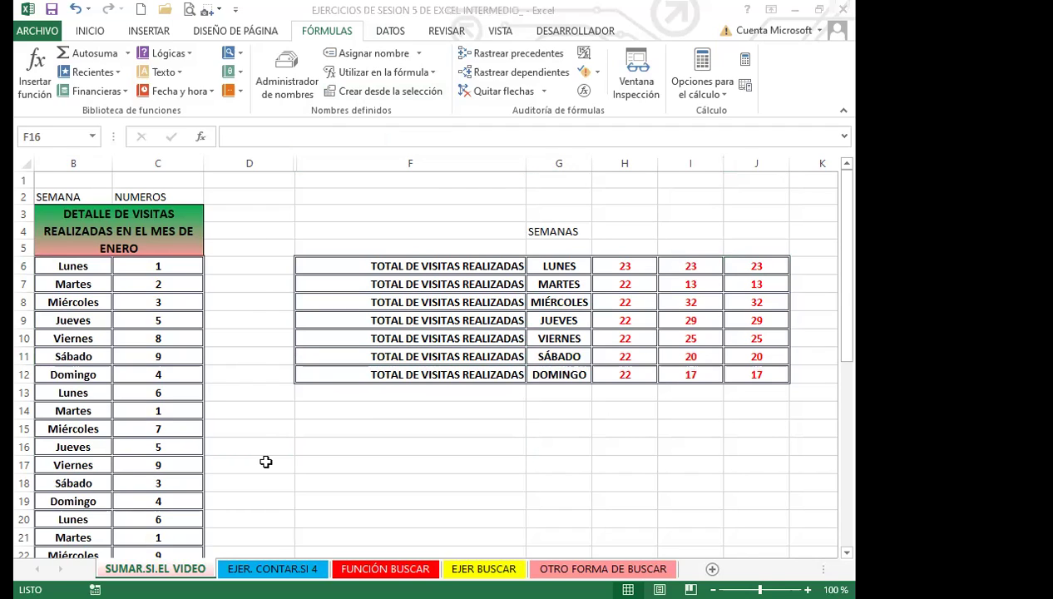
{"action": "left_click", "coordinate": [736, 268]}
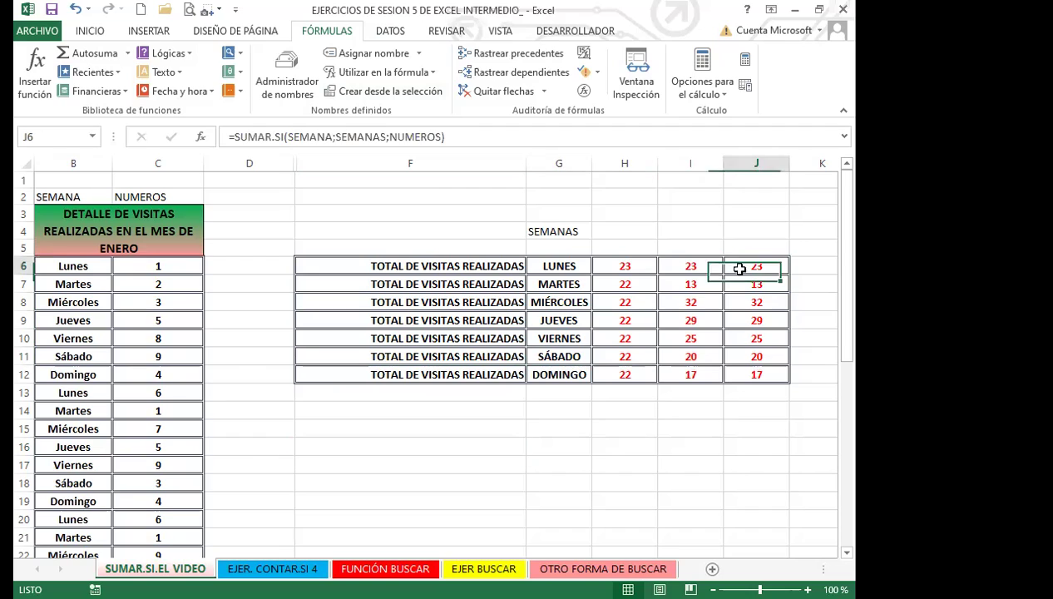
{"action": "left_click", "coordinate": [692, 405]}
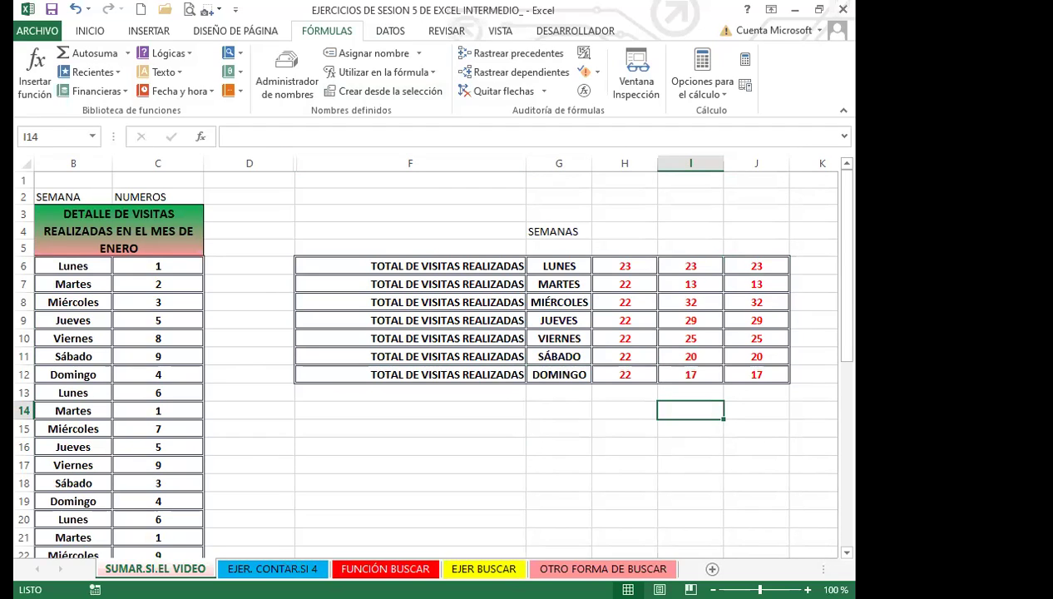
{"action": "left_click", "coordinate": [272, 568]}
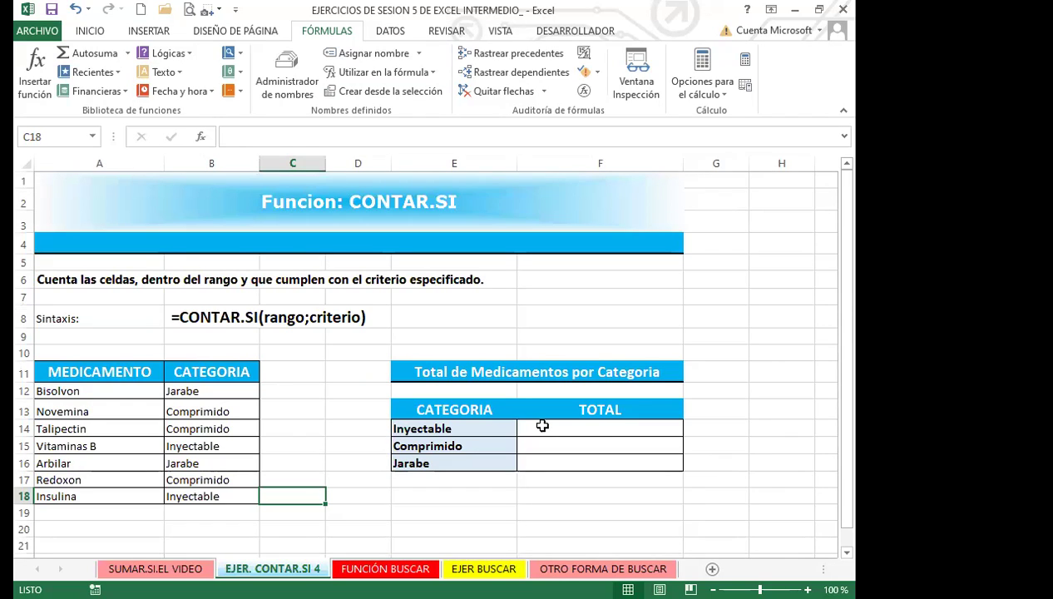
Highlight the Inyectable–Jarabe criteria and the CATEGORIA column, then go to the FUNCIÓN BUSCAR sheet
{"action": "left_click", "coordinate": [558, 428]}
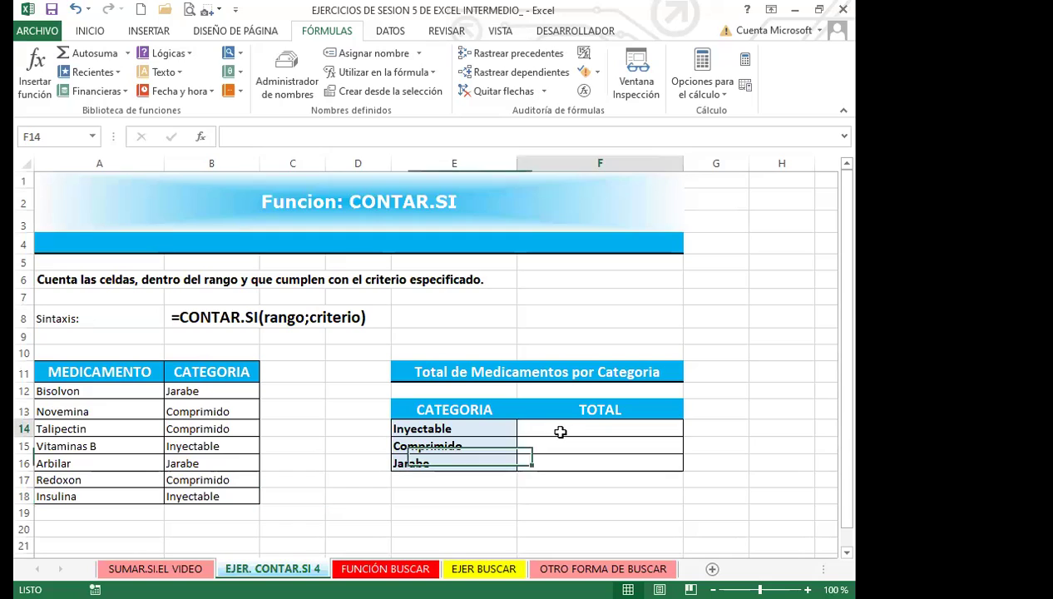
{"action": "left_click_drag", "start_coordinate": [464, 435], "coordinate": [453, 453]}
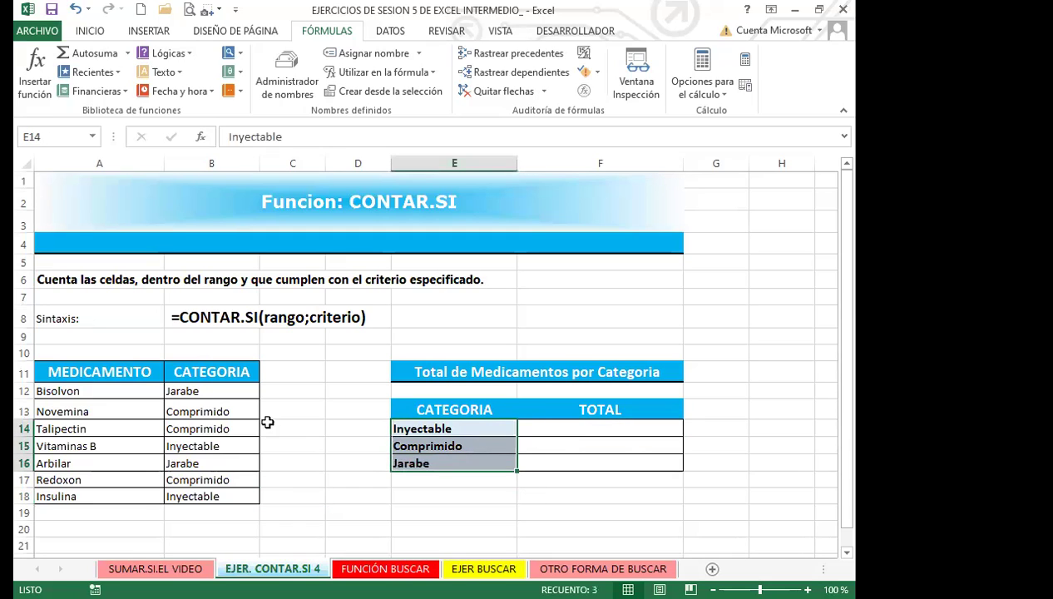
{"action": "left_click_drag", "start_coordinate": [236, 389], "coordinate": [231, 511]}
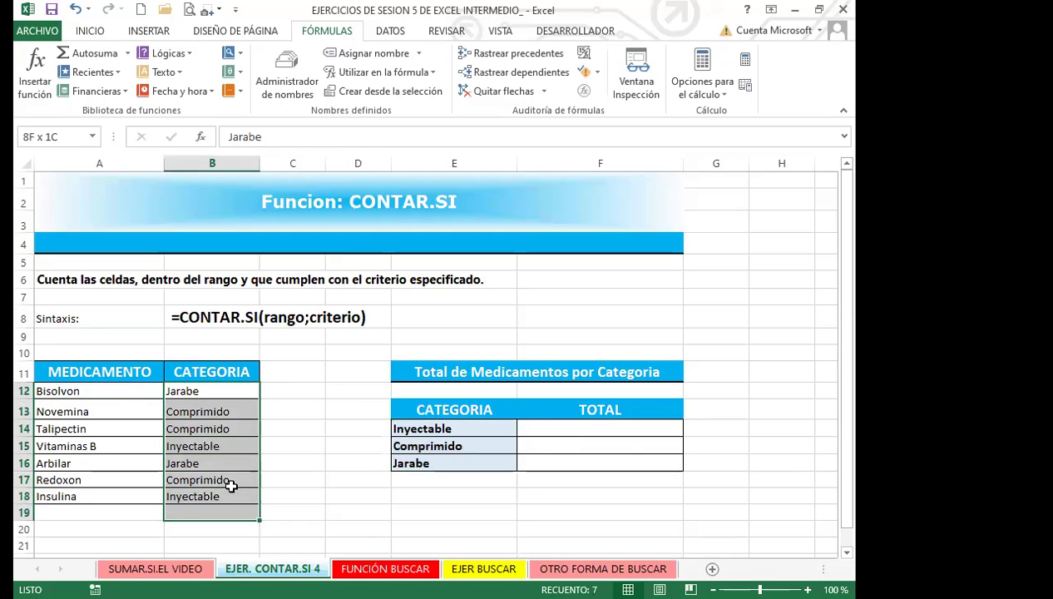
{"action": "left_click", "coordinate": [573, 435]}
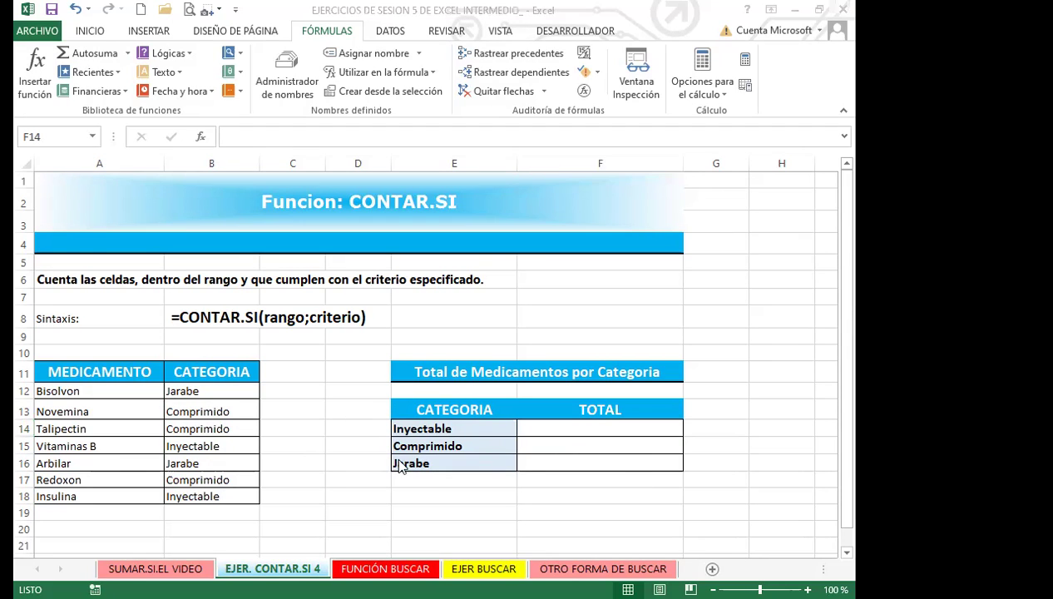
{"action": "left_click", "coordinate": [386, 568]}
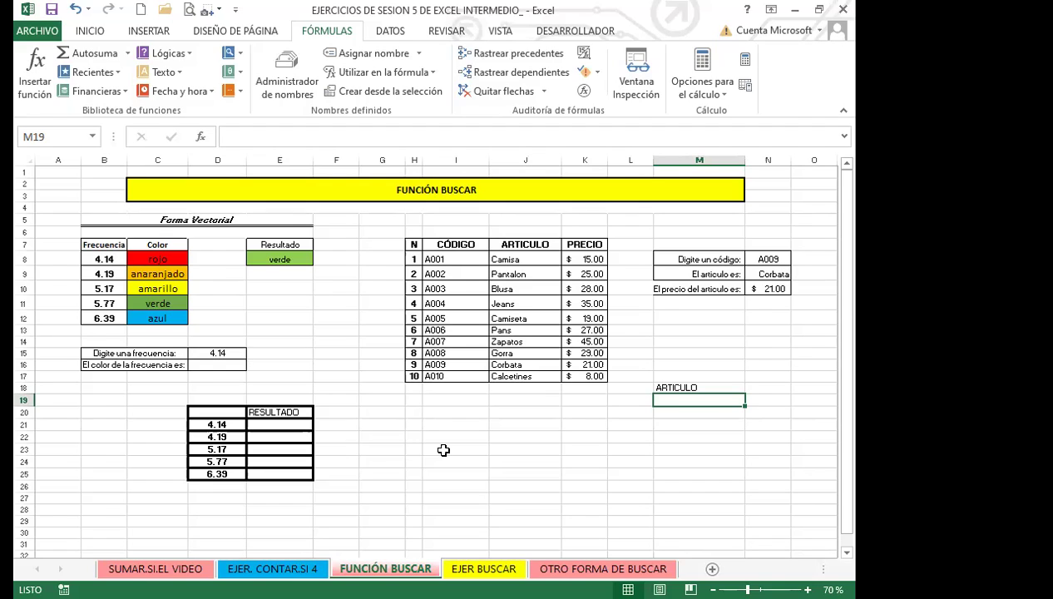
Open N9's =BUSCAR(N8;I8:J17) in edit mode to outline its lookup table
{"action": "left_click", "coordinate": [691, 331]}
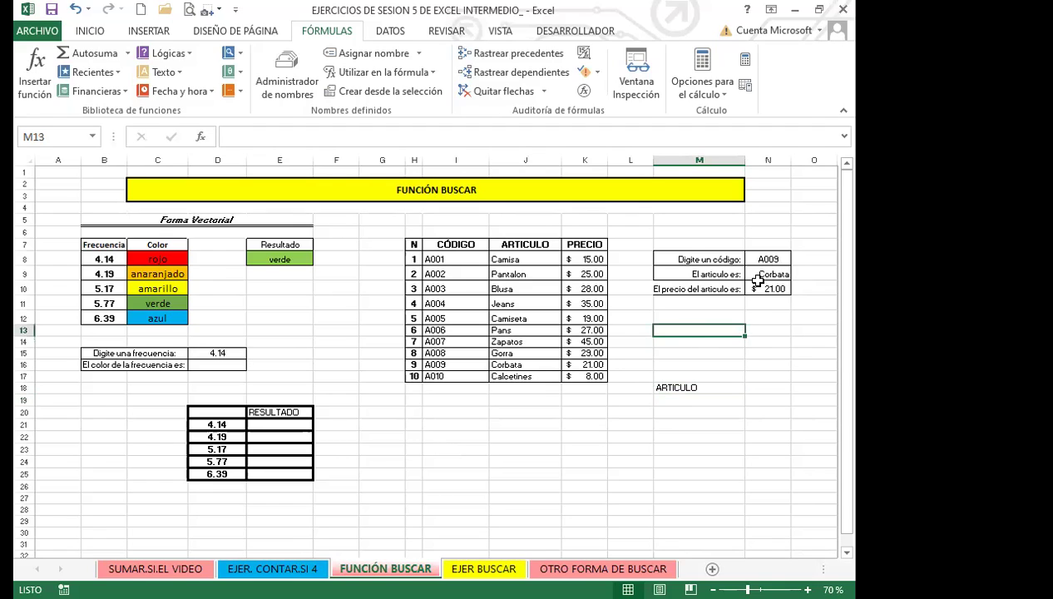
{"action": "left_click", "coordinate": [757, 275]}
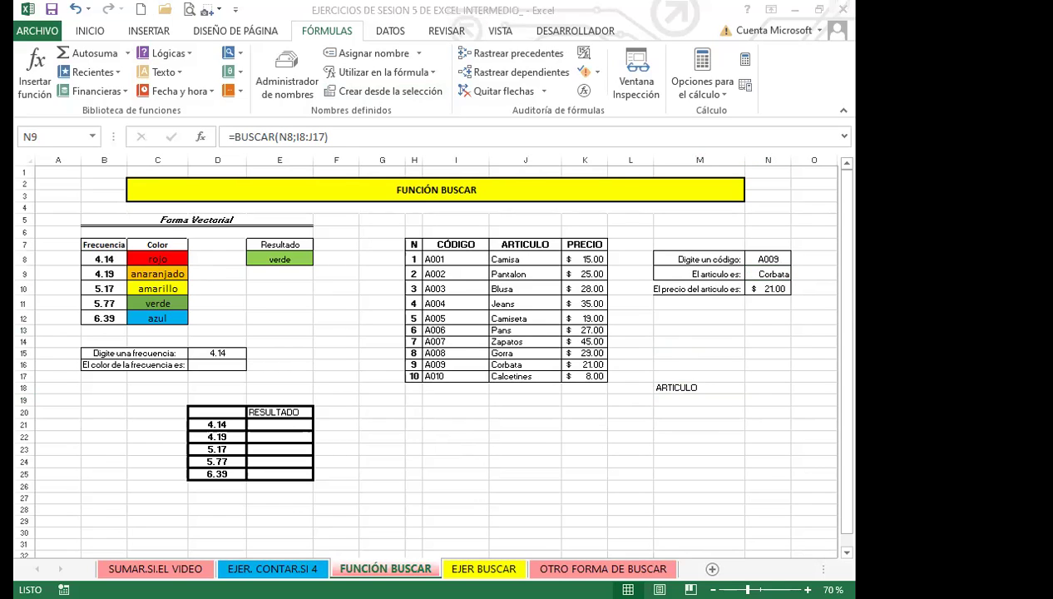
{"action": "key", "text": "alt+Tab"}
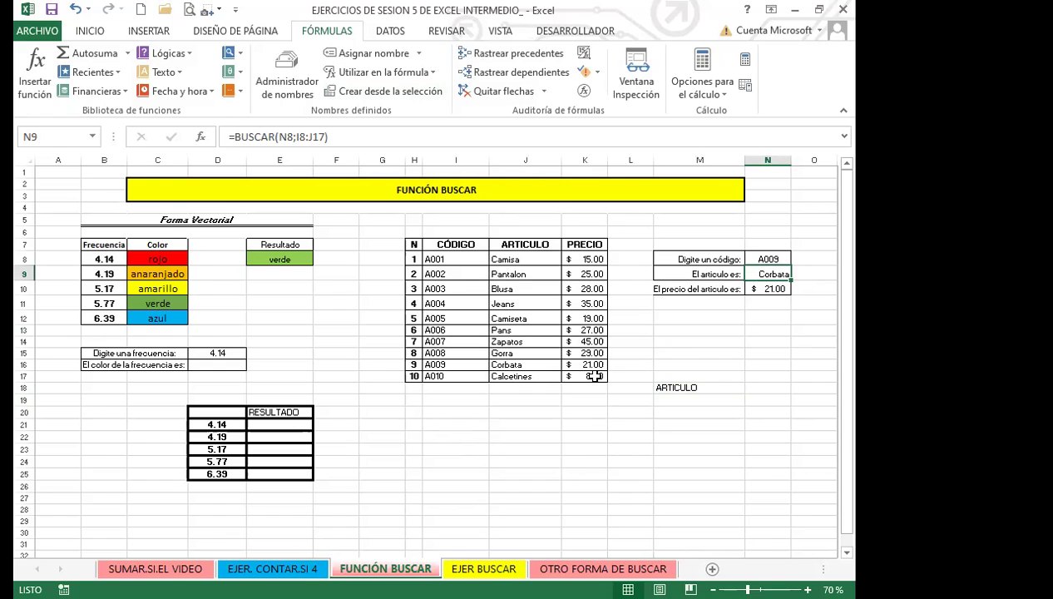
{"action": "double_click", "coordinate": [765, 273]}
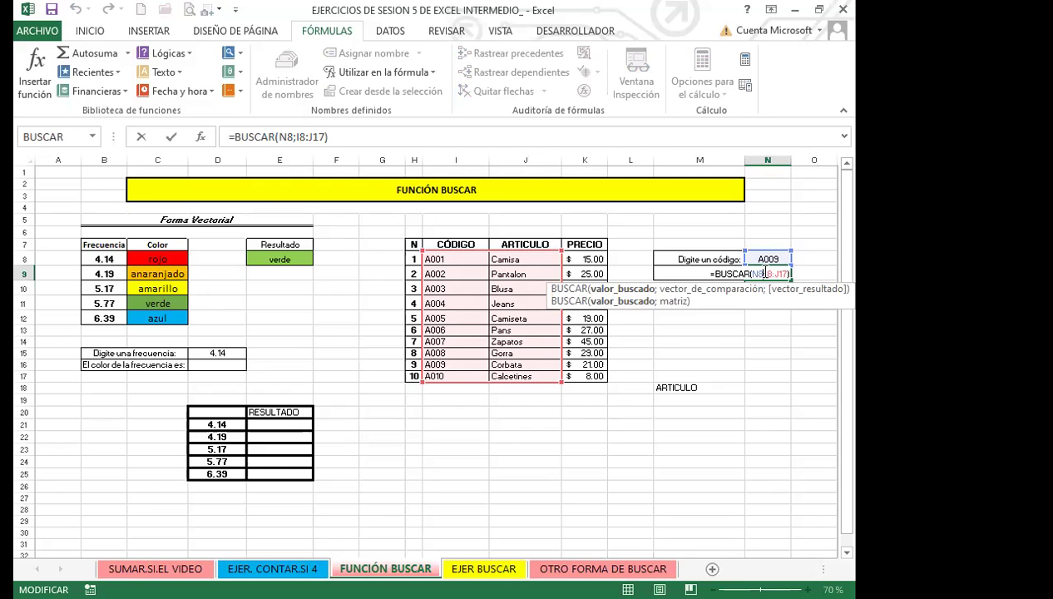
Edit the N10 price lookup =BUSCAR(N8;I8:I17;K8:K17) to show its code and price ranges
{"action": "key", "text": "Return"}
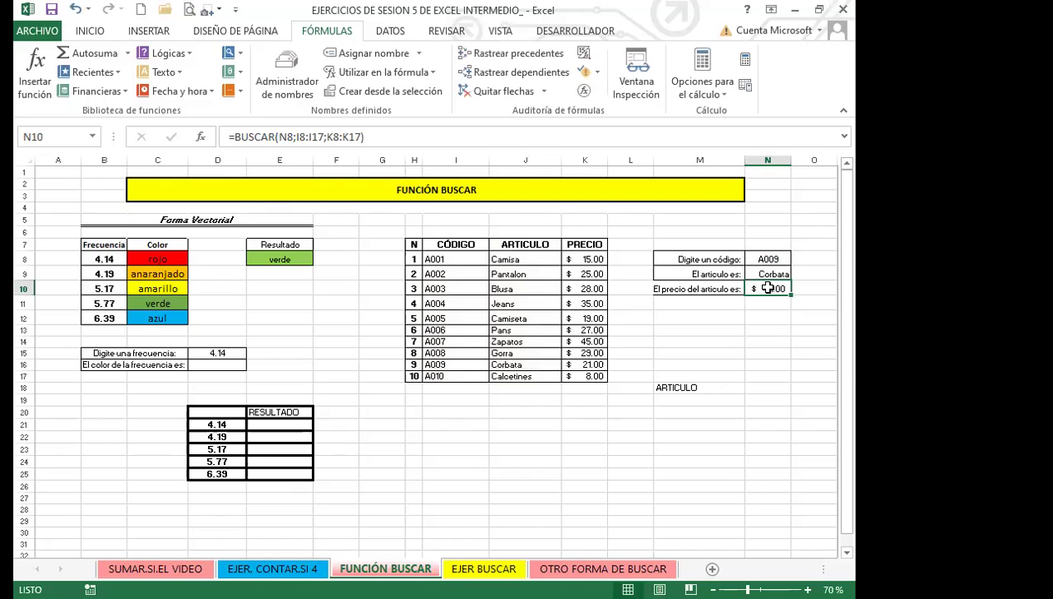
{"action": "double_click", "coordinate": [759, 288]}
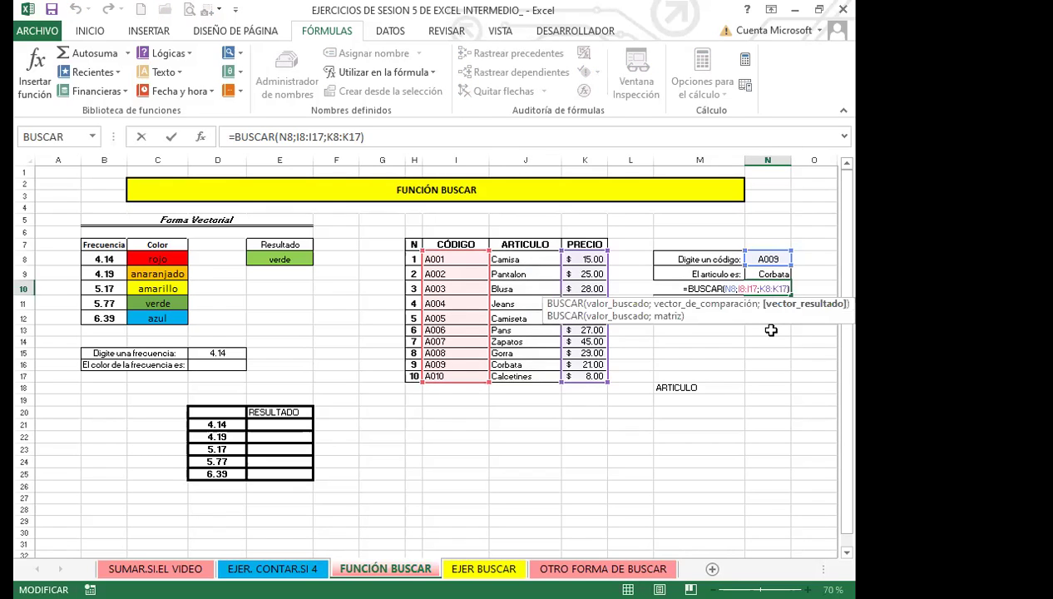
{"action": "key", "text": "Left"}
{"action": "key", "text": "Left"}
Commit the N10 formula and clear code A009 from N8, so both lookups show #N/A
{"action": "key", "text": "Return"}
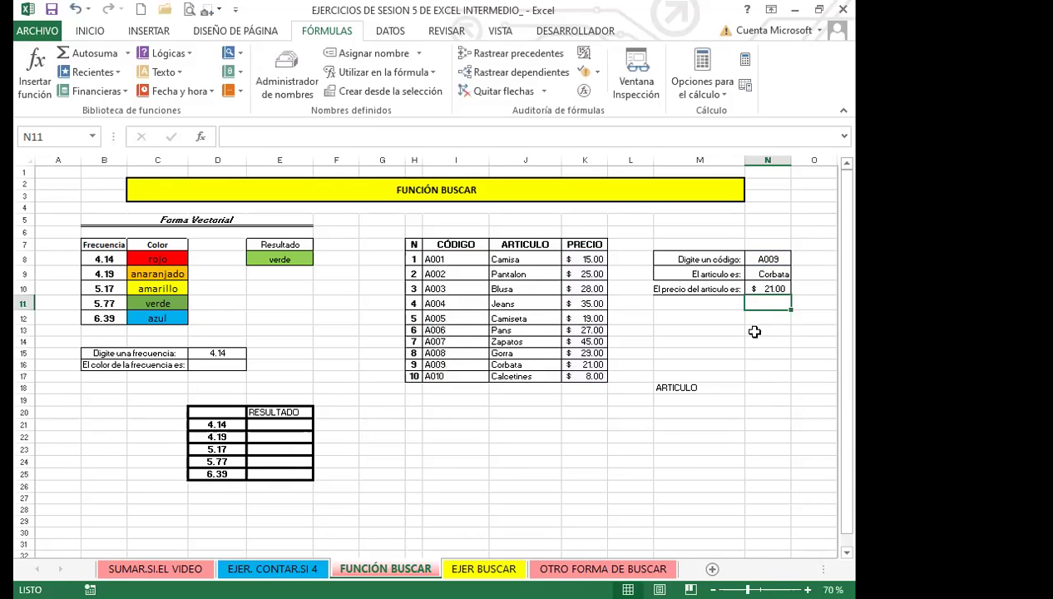
{"action": "left_click", "coordinate": [775, 260]}
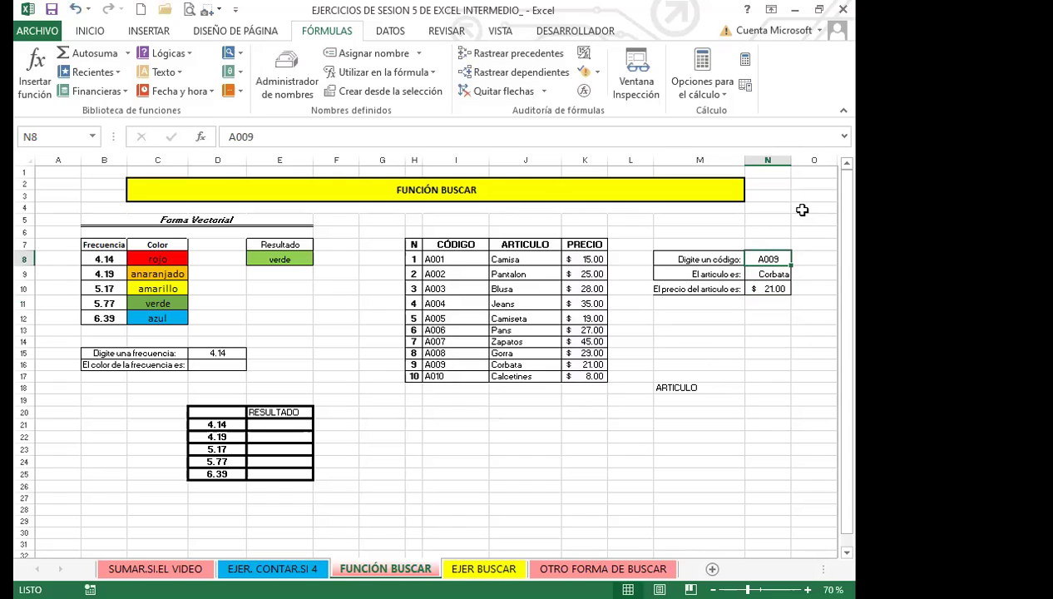
{"action": "key", "text": "Delete"}
{"action": "key", "text": "Down"}
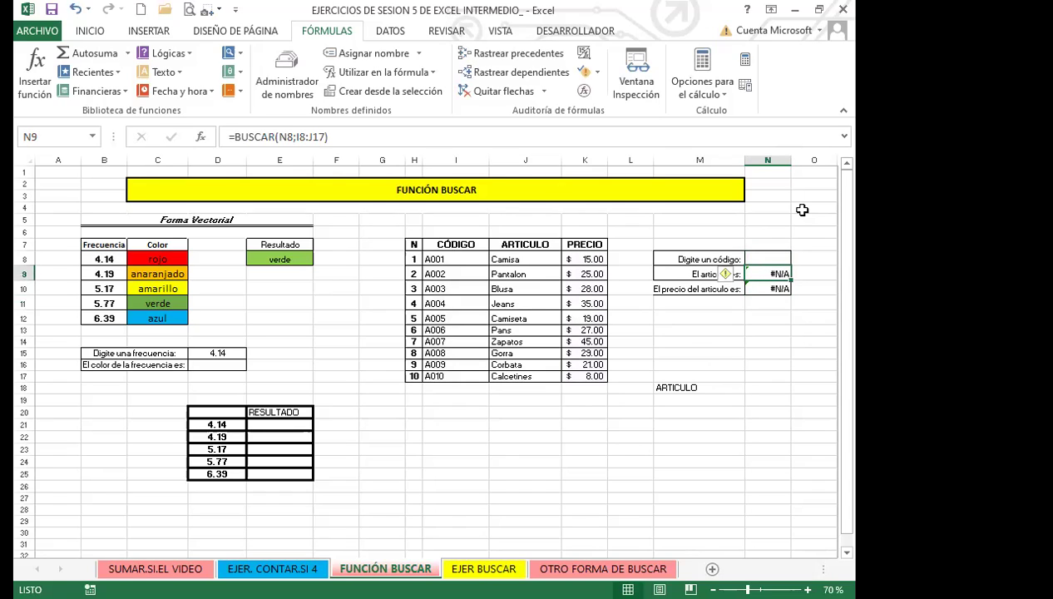
{"action": "left_click", "coordinate": [753, 257]}
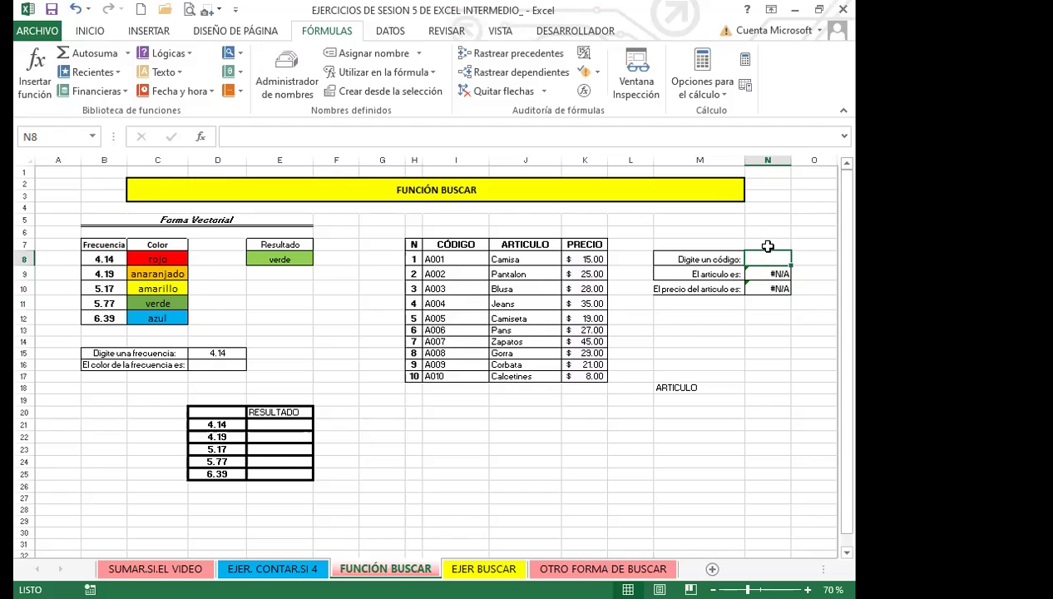
Test code A003 in N8, then clear N8 and select the lookup cells N9:N10
{"action": "type", "text": "A003"}
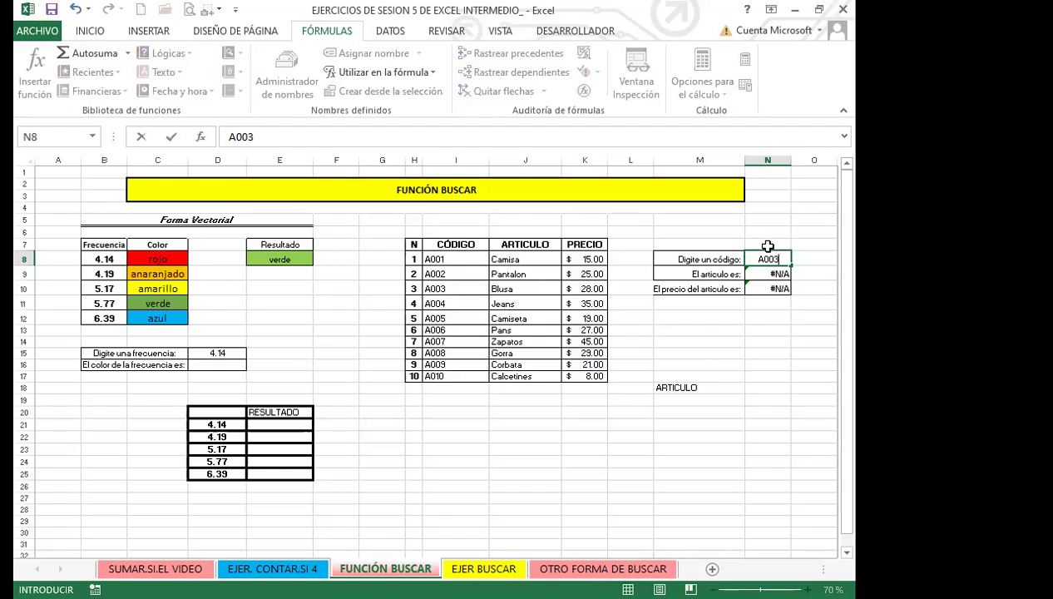
{"action": "key", "text": "Return"}
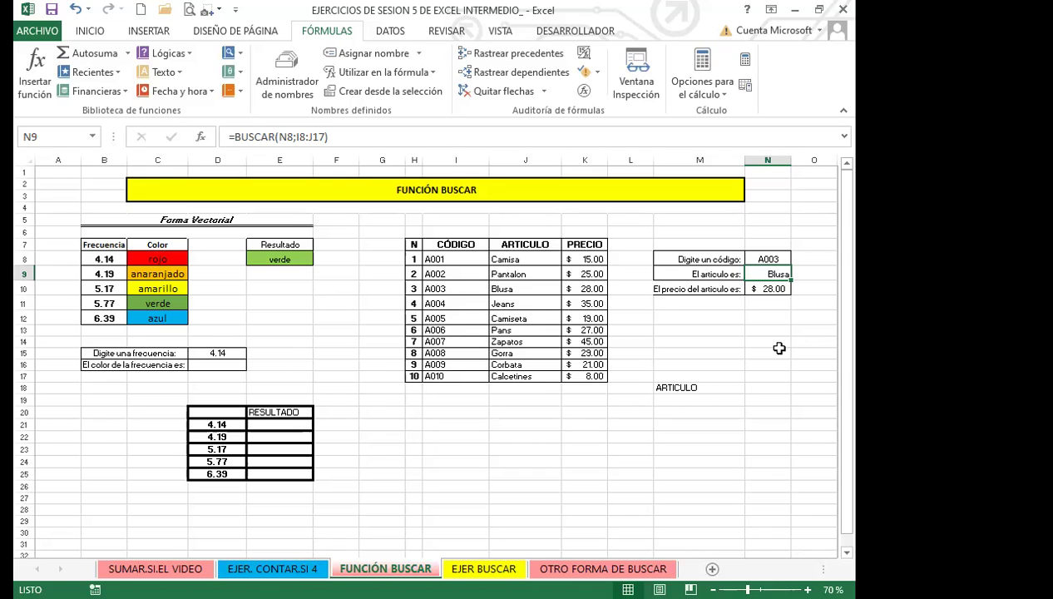
{"action": "left_click", "coordinate": [768, 258]}
{"action": "key", "text": "Delete"}
{"action": "left_click", "coordinate": [767, 353]}
{"action": "left_click_drag", "start_coordinate": [763, 274], "coordinate": [767, 289]}
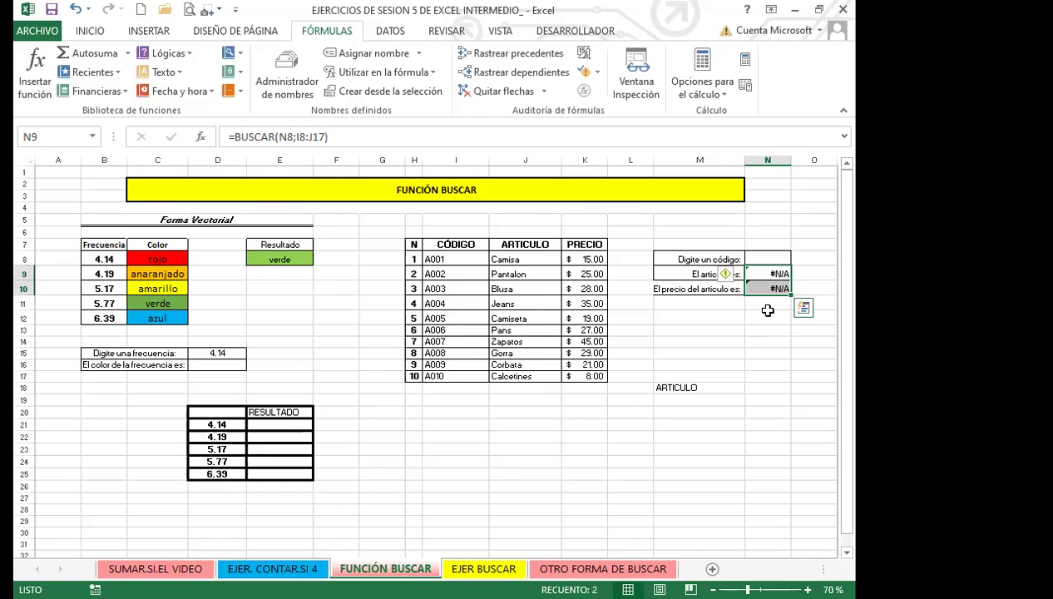
Enter code A010 in N8 so the lookups show Calcetines and $ 8.00
{"action": "left_click", "coordinate": [780, 257]}
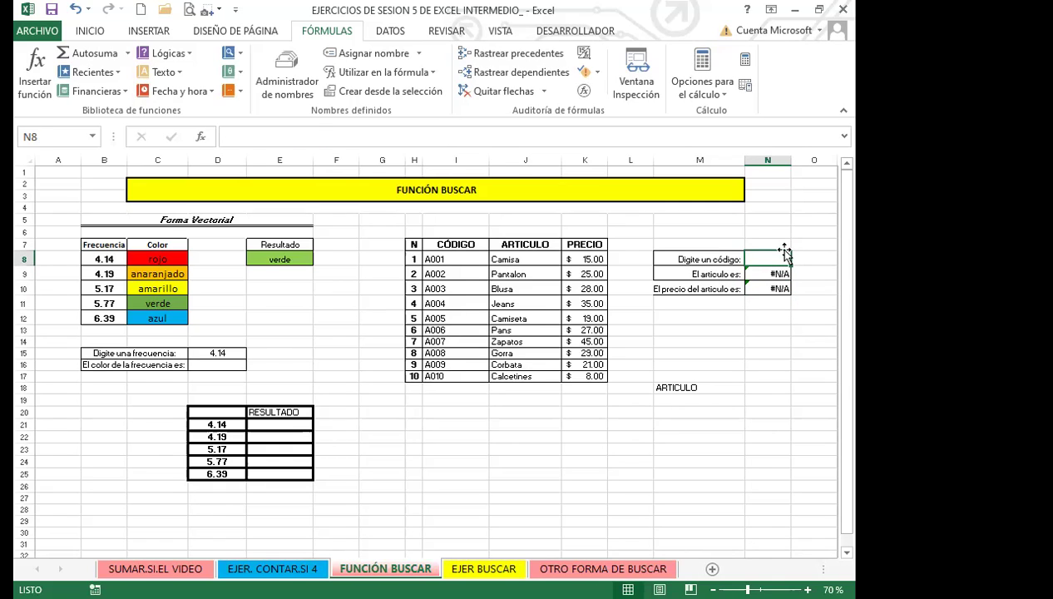
{"action": "type", "text": "A010"}
{"action": "key", "text": "Return"}
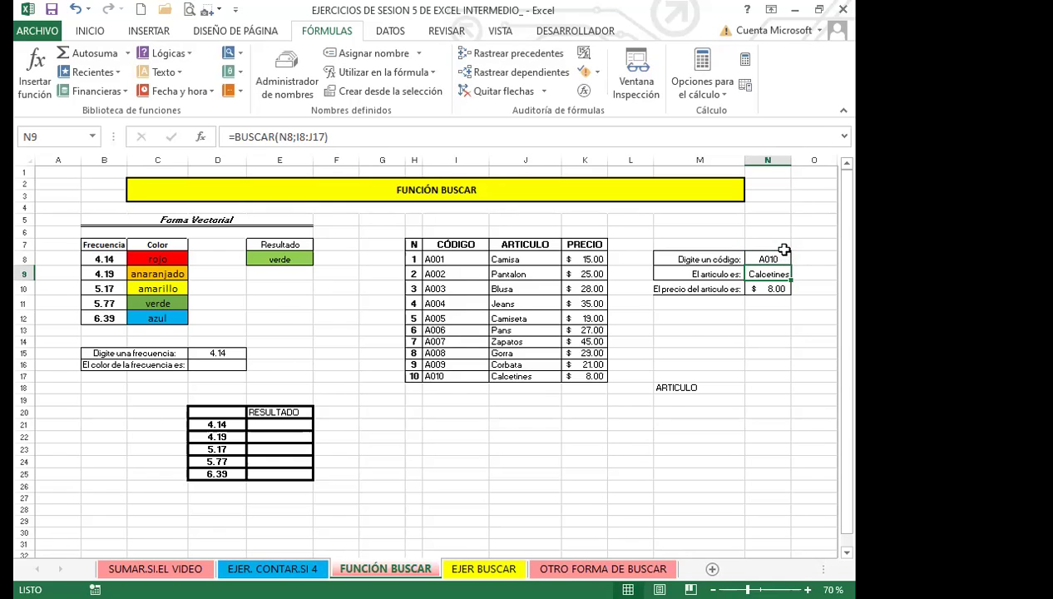
{"action": "left_click", "coordinate": [711, 389]}
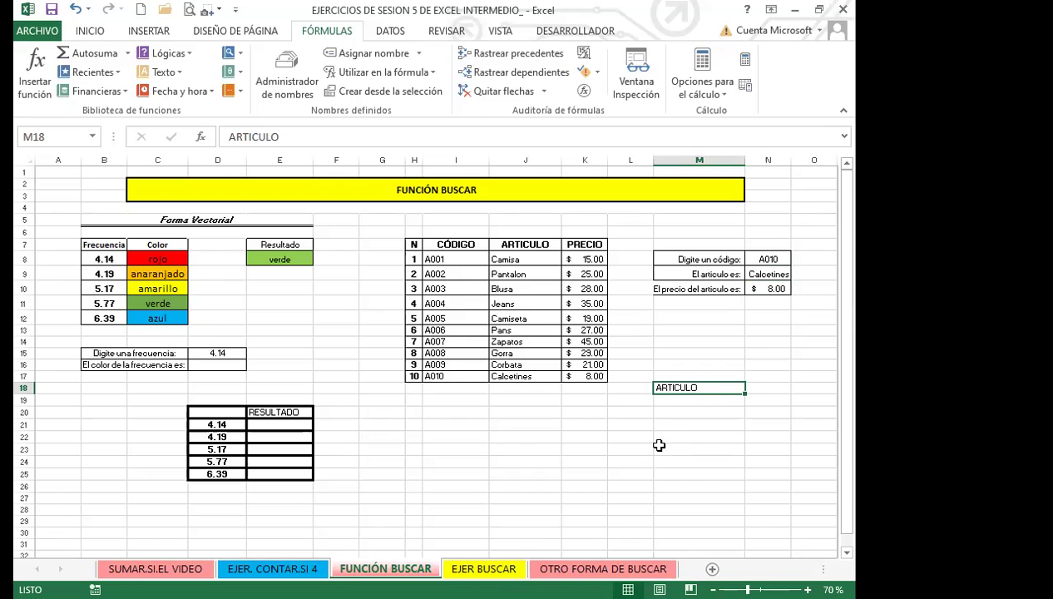
{"action": "left_click", "coordinate": [691, 401]}
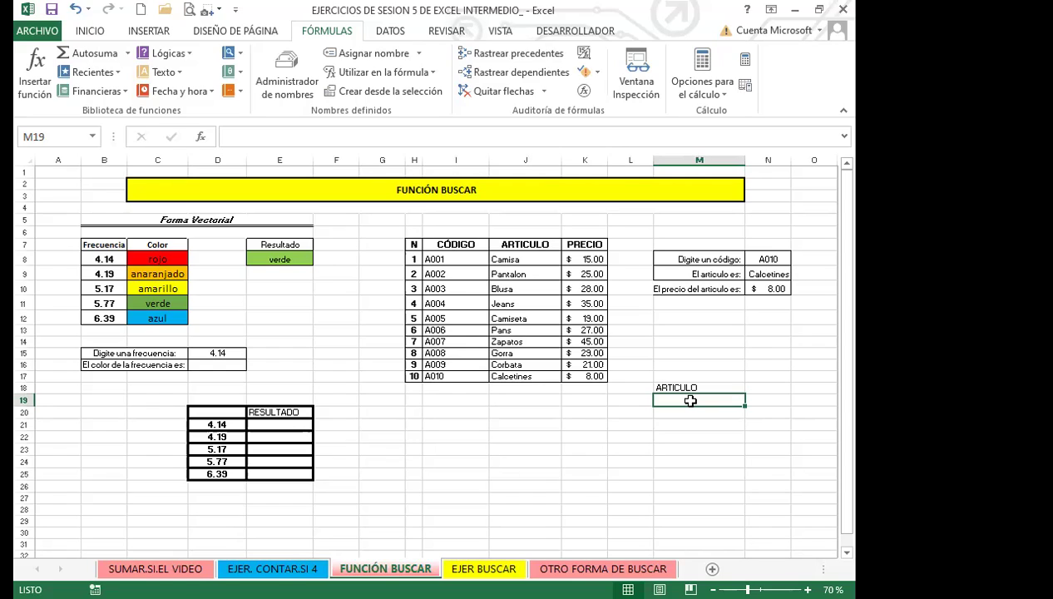
Enter =BUSCAR(I8:I17;I8:I17;J8:J17) in M19, which returns #¡VALOR!
{"action": "type", "text": "="}
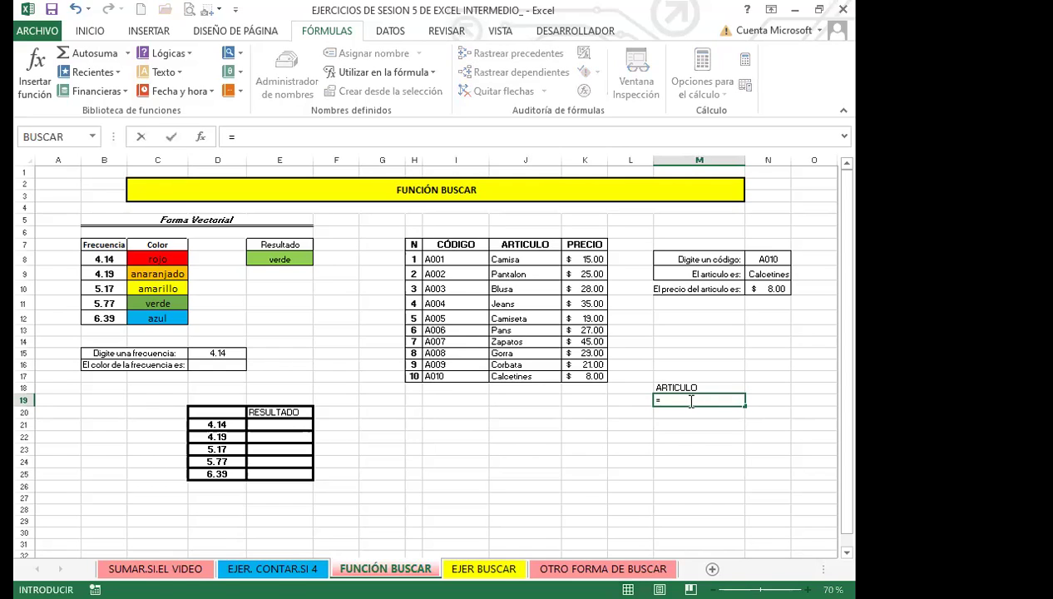
{"action": "type", "text": "BUSCAR("}
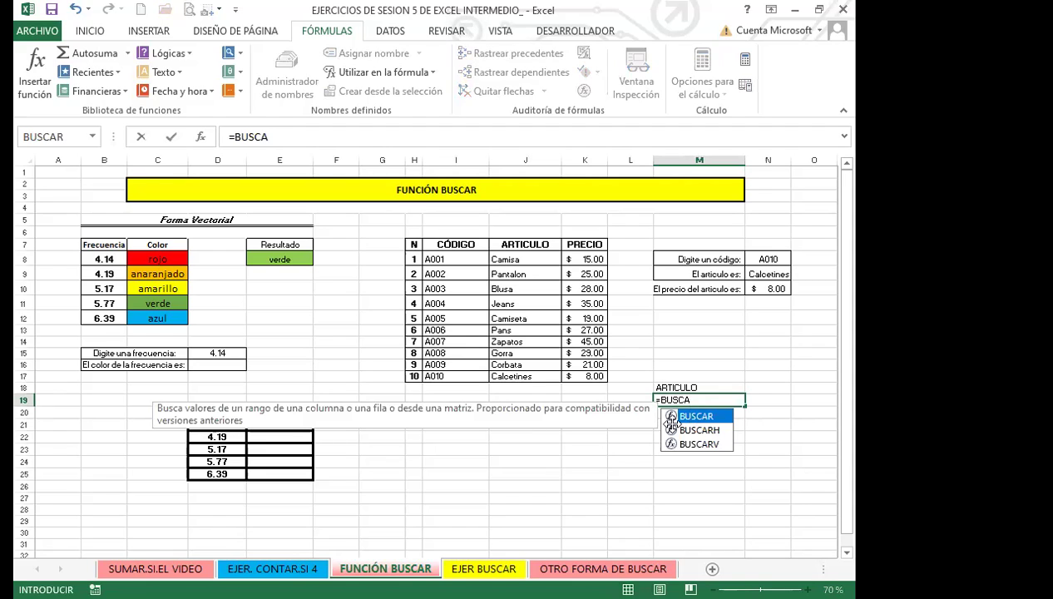
{"action": "double_click", "coordinate": [690, 417]}
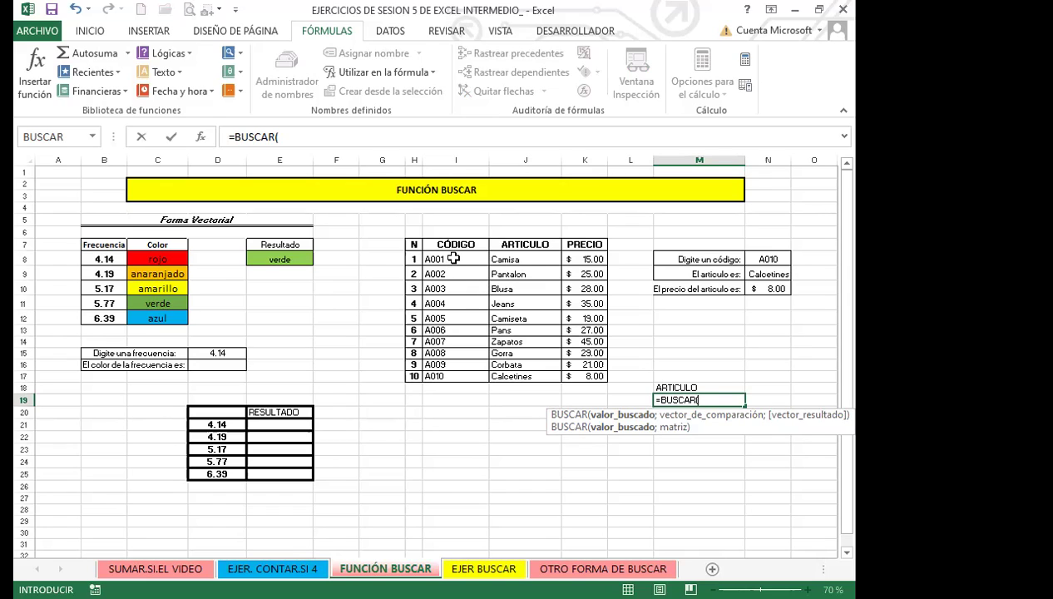
{"action": "left_click", "coordinate": [453, 259]}
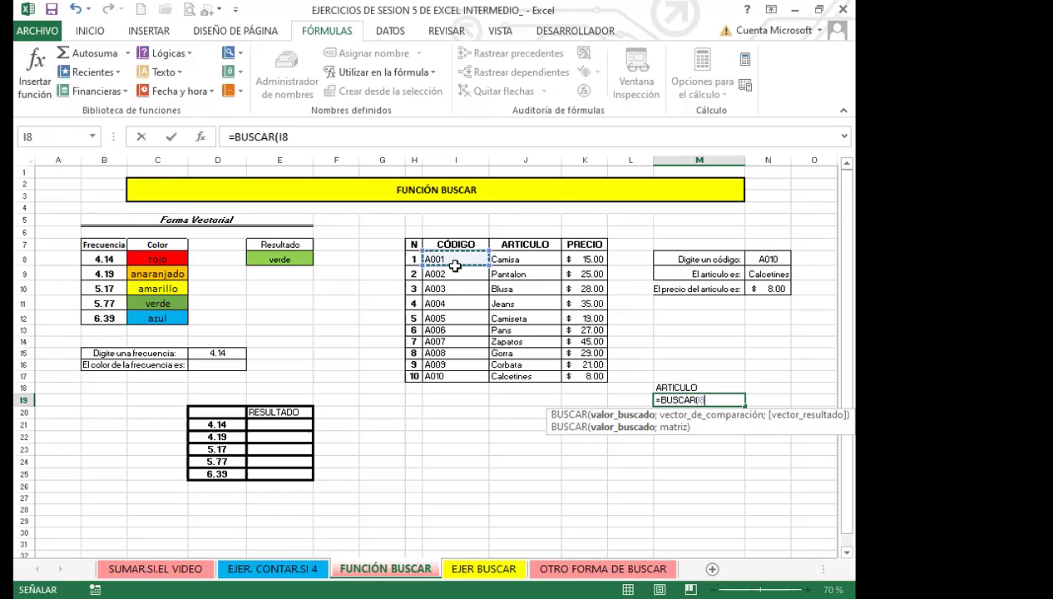
{"action": "left_click", "coordinate": [459, 375], "text": "shift"}
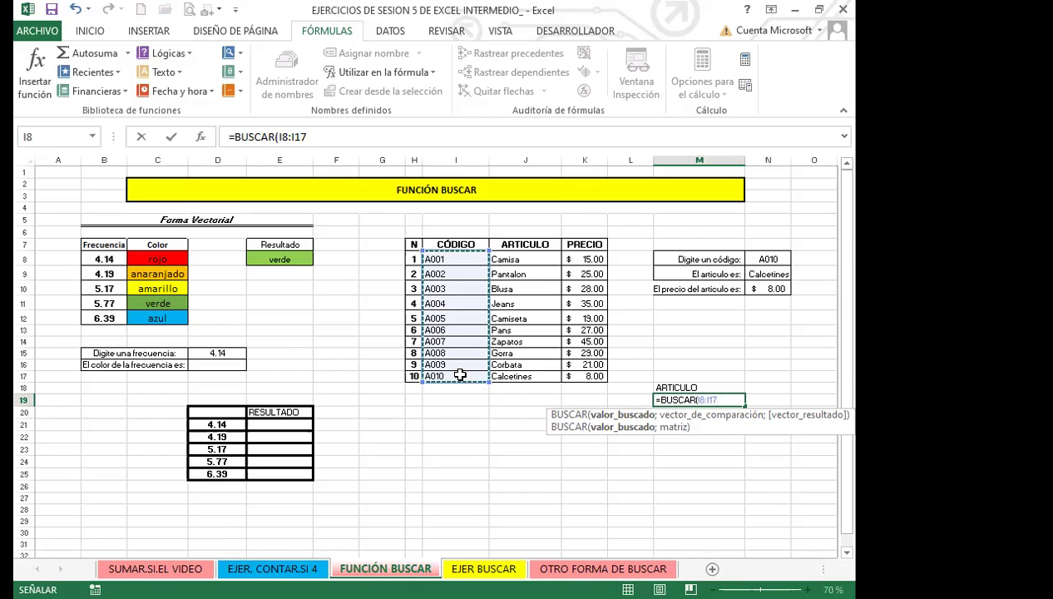
{"action": "type", "text": ";"}
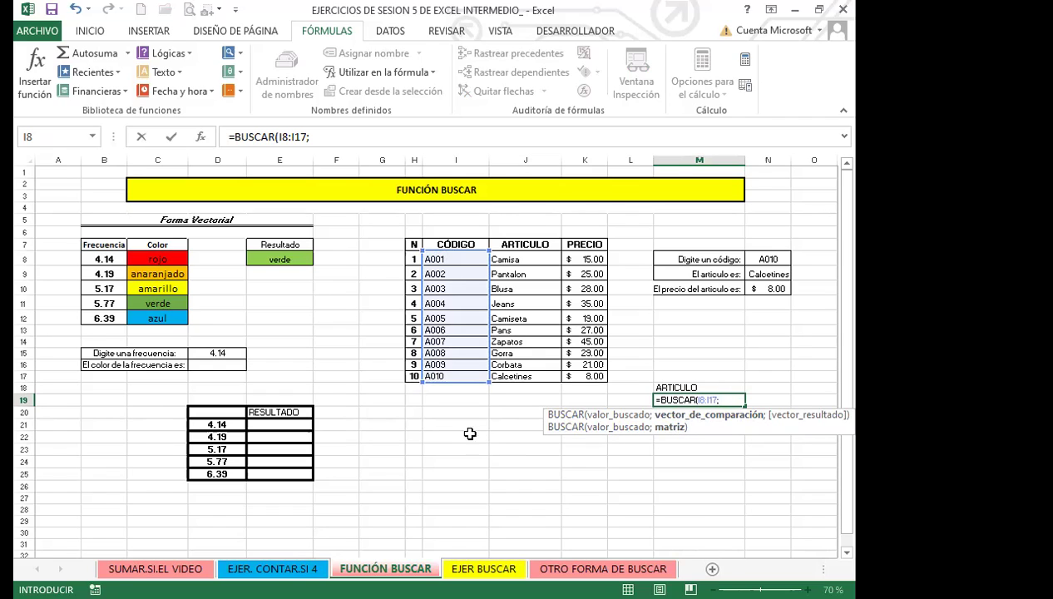
{"action": "left_click", "coordinate": [464, 376]}
{"action": "left_click", "coordinate": [462, 257], "text": "shift"}
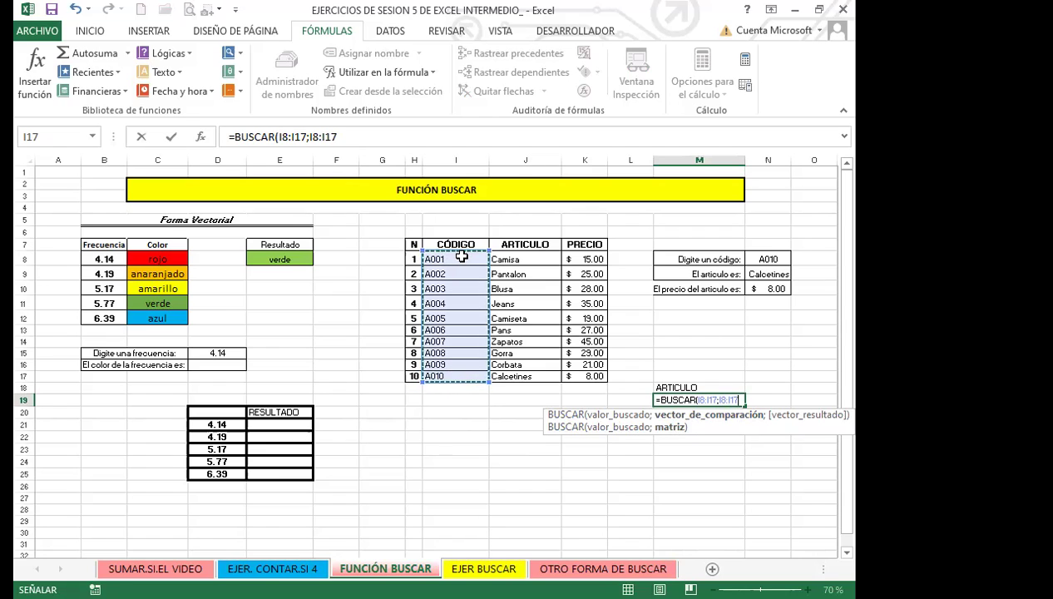
{"action": "type", "text": ";"}
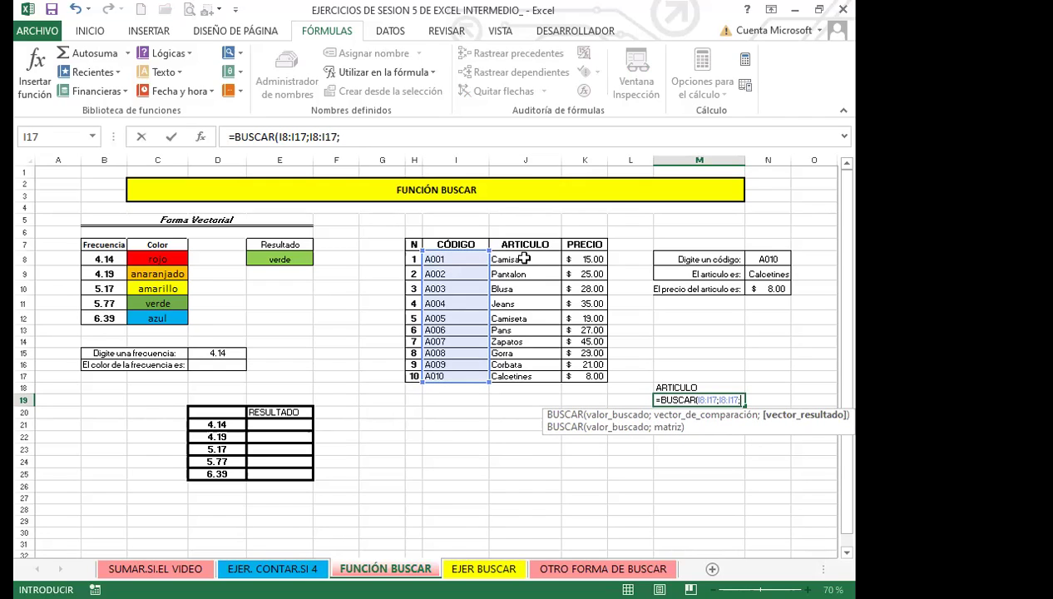
{"action": "left_click", "coordinate": [525, 261]}
{"action": "left_click_drag", "start_coordinate": [523, 267], "coordinate": [521, 371]}
{"action": "key", "text": "Return"}
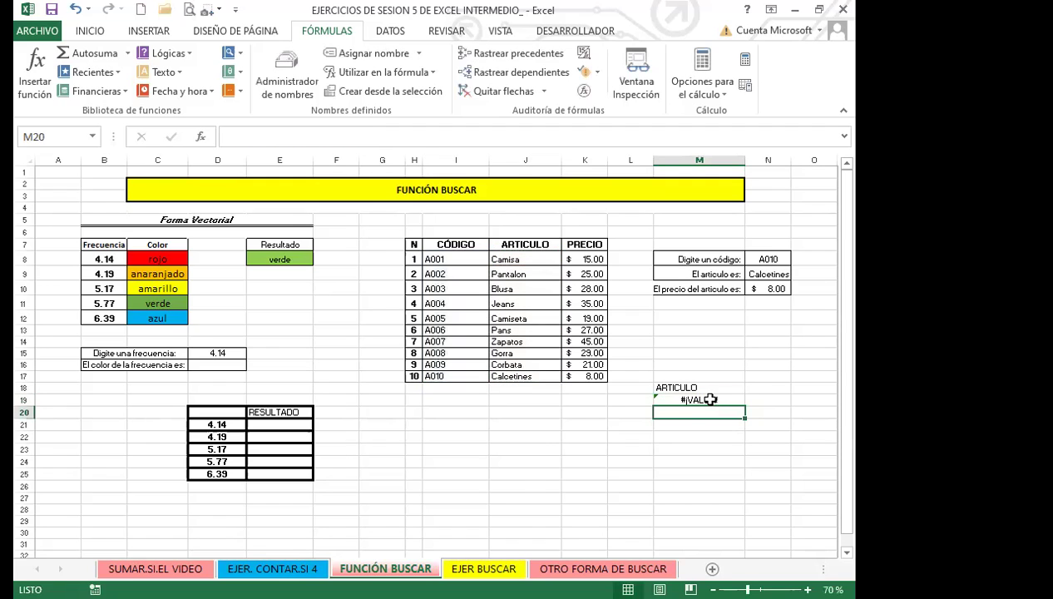
Correct M19 to =BUSCAR(I8;I8:I17;J8:J17) so it returns Camisa
{"action": "left_click", "coordinate": [698, 400]}
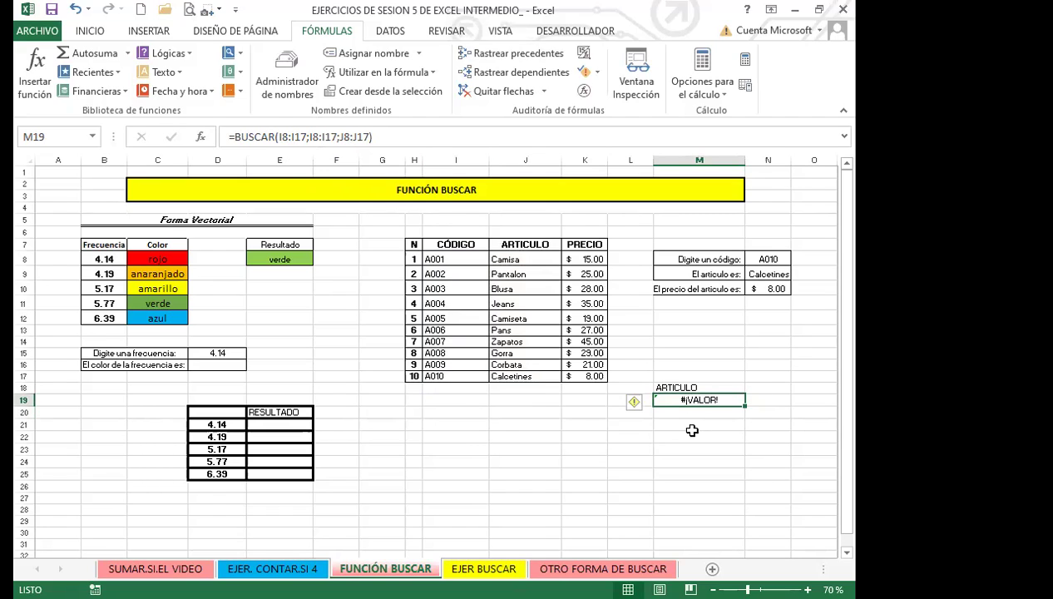
{"action": "left_click", "coordinate": [339, 136]}
{"action": "key", "text": "BackSpace"}
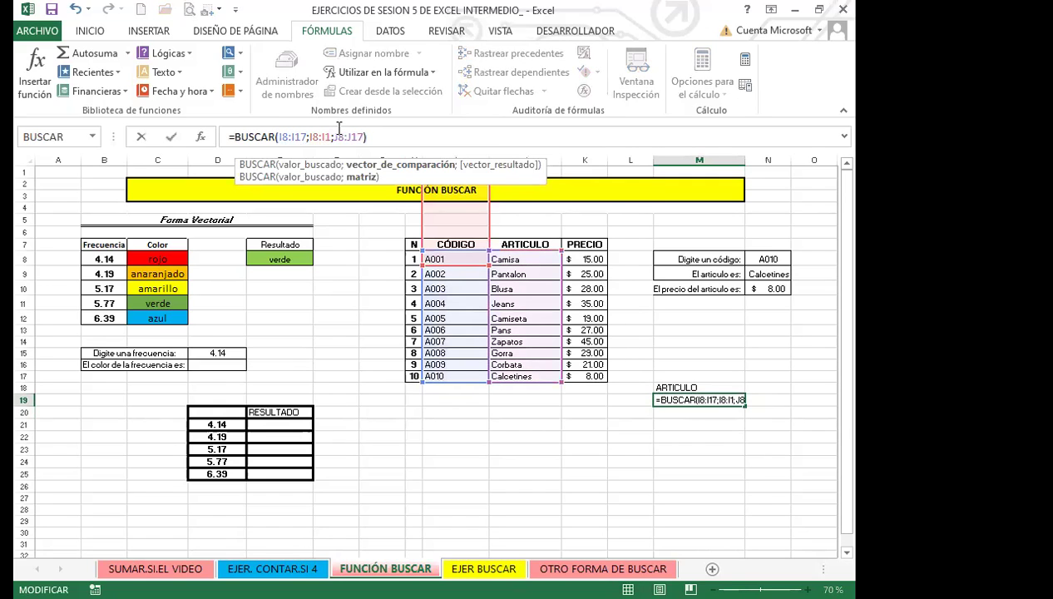
{"action": "key", "text": "BackSpace"}
{"action": "key", "text": "BackSpace"}
{"action": "key", "text": "BackSpace"}
{"action": "key", "text": "BackSpace"}
{"action": "key", "text": "BackSpace"}
{"action": "key", "text": "BackSpace"}
{"action": "key", "text": "BackSpace"}
{"action": "key", "text": "BackSpace"}
{"action": "key", "text": "BackSpace"}
{"action": "key", "text": "BackSpace"}
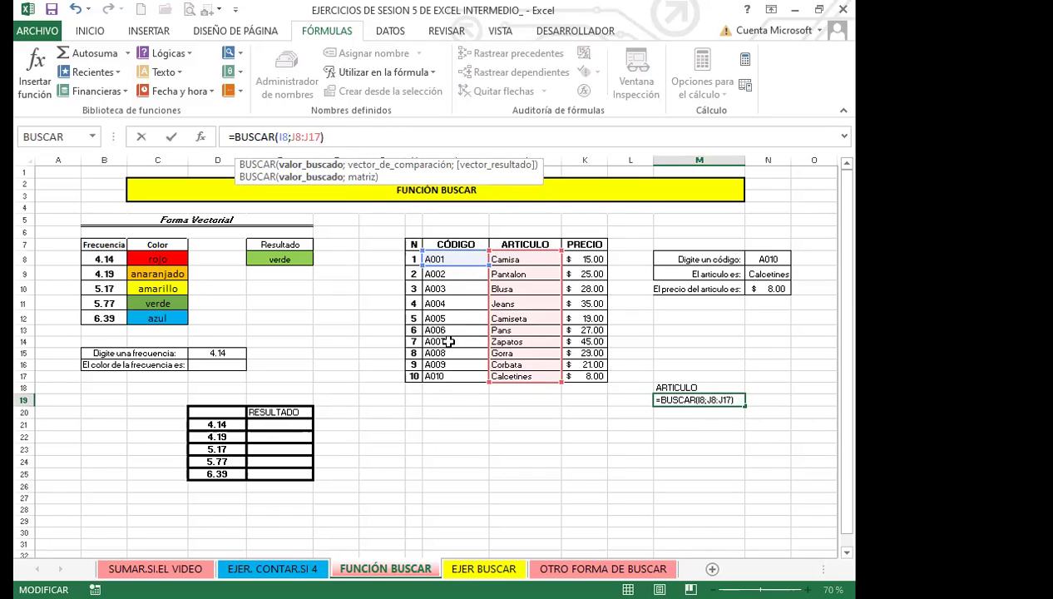
{"action": "type", "text": ";"}
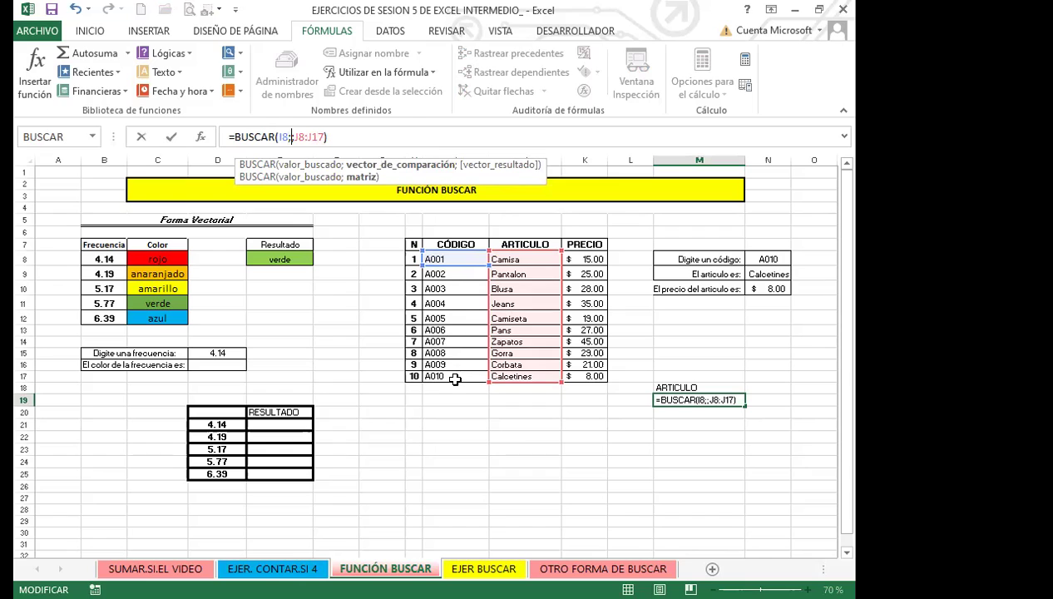
{"action": "left_click_drag", "start_coordinate": [448, 256], "coordinate": [455, 376]}
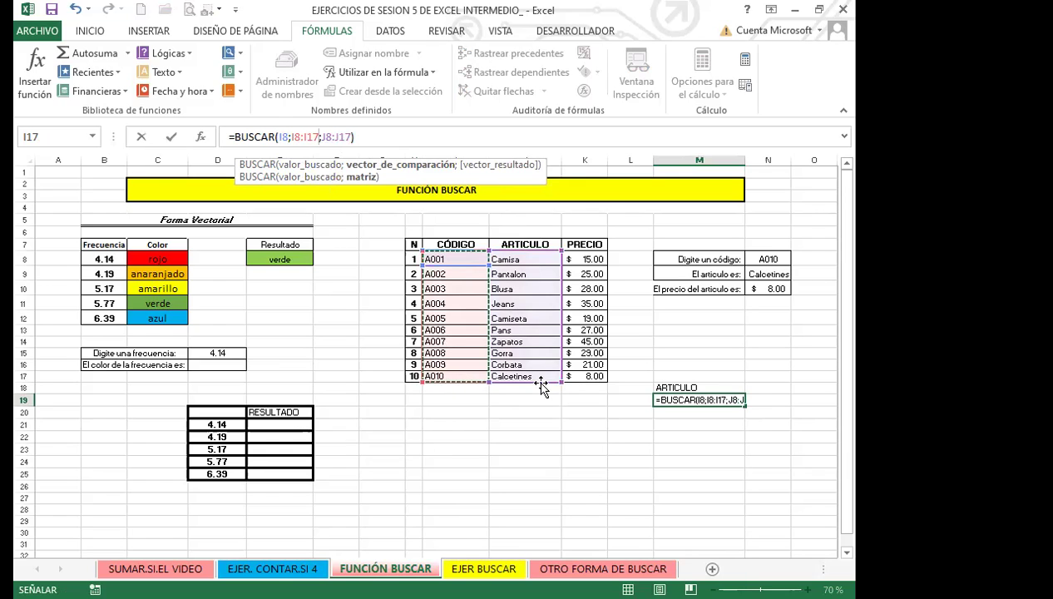
{"action": "key", "text": "Return"}
{"action": "left_click", "coordinate": [717, 397]}
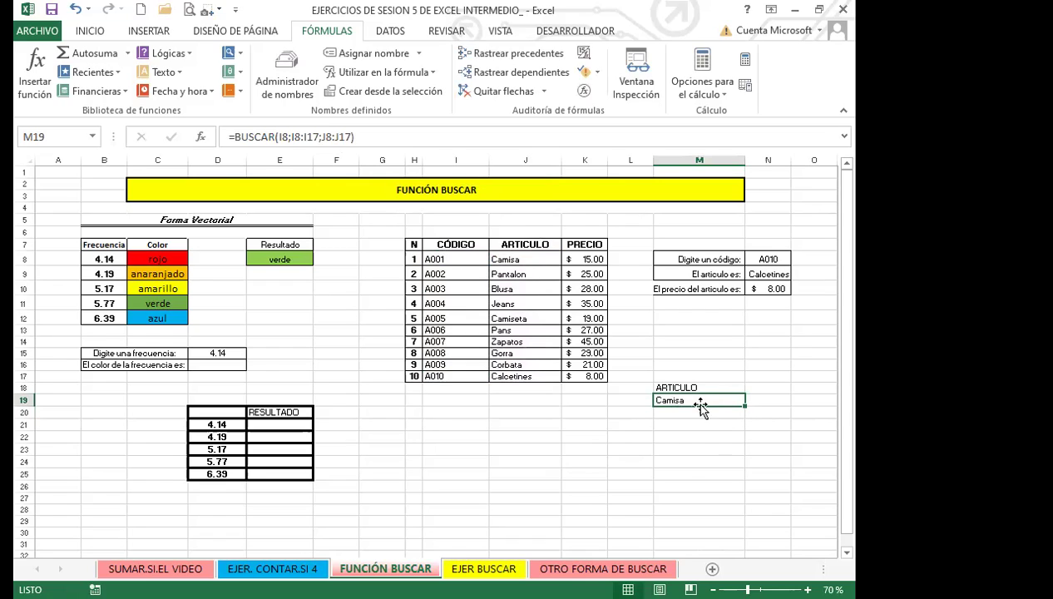
Fill the M19 lookup down to M26 (Camisa to Gorra) and check M20's shifted ranges
{"action": "left_click_drag", "start_coordinate": [747, 405], "coordinate": [743, 492]}
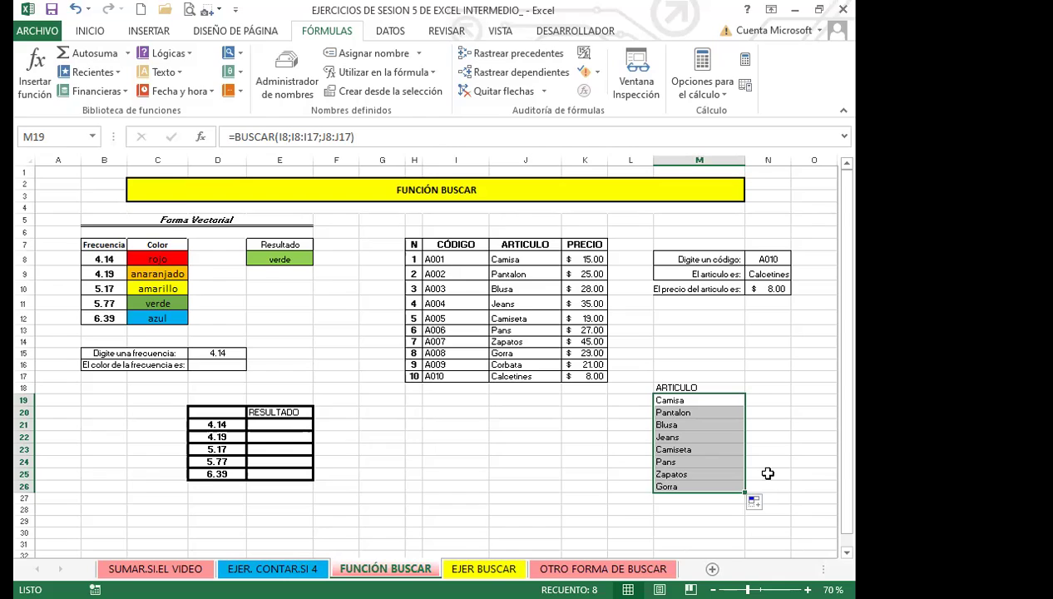
{"action": "scroll", "coordinate": [767, 472], "scroll_direction": "down", "scroll_amount": 2}
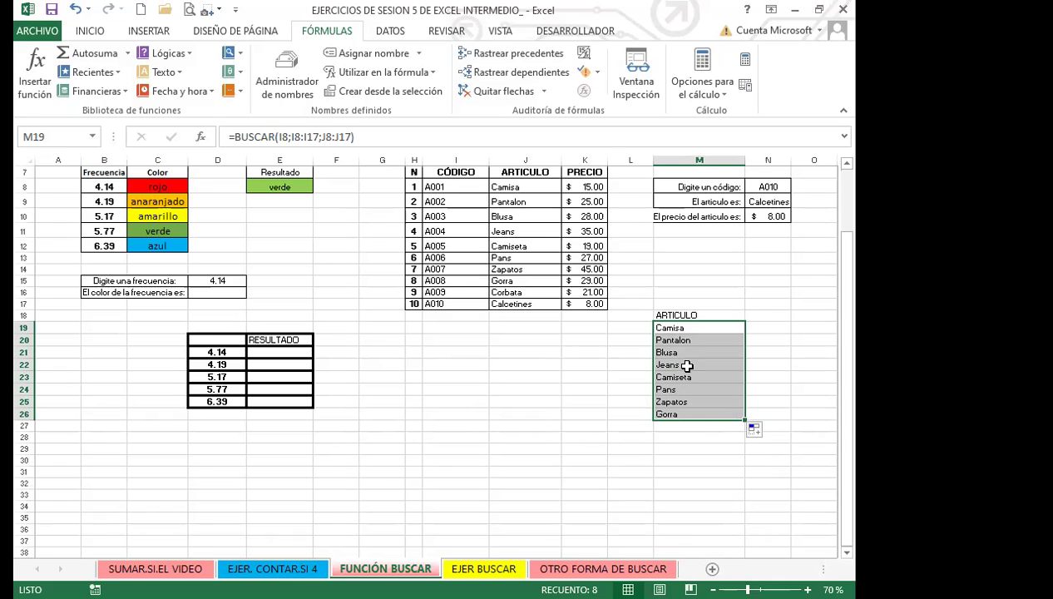
{"action": "left_click", "coordinate": [621, 389]}
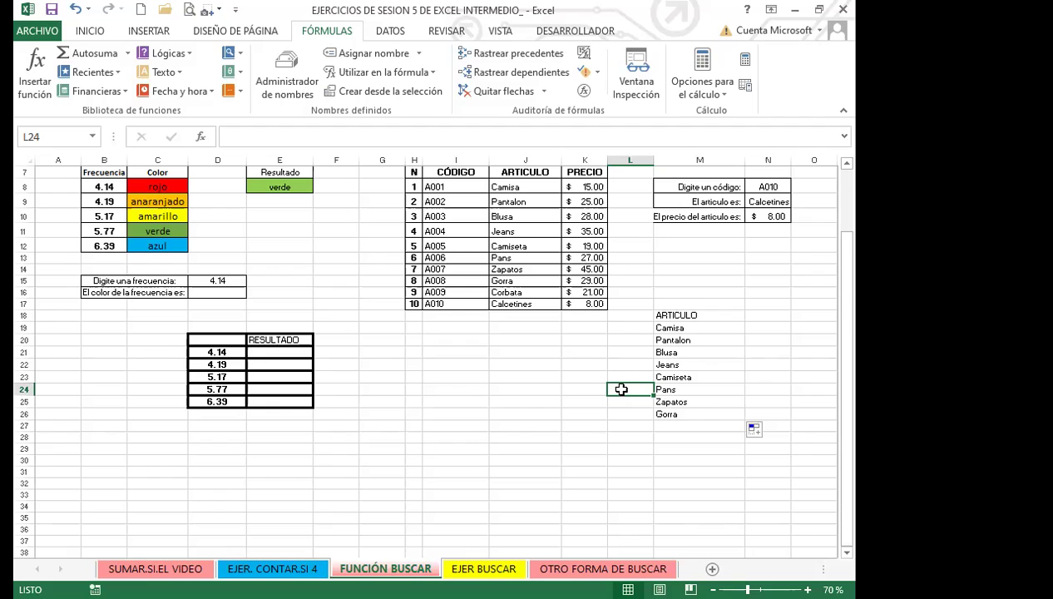
{"action": "scroll", "coordinate": [622, 389], "scroll_direction": "up", "scroll_amount": 2}
{"action": "left_click", "coordinate": [678, 412]}
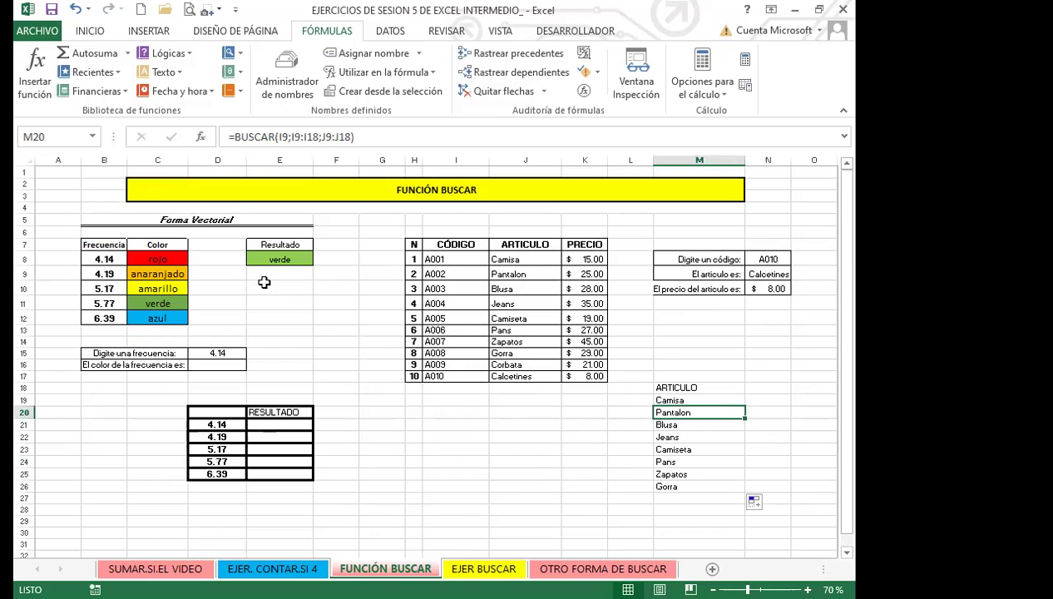
{"action": "left_click", "coordinate": [293, 421]}
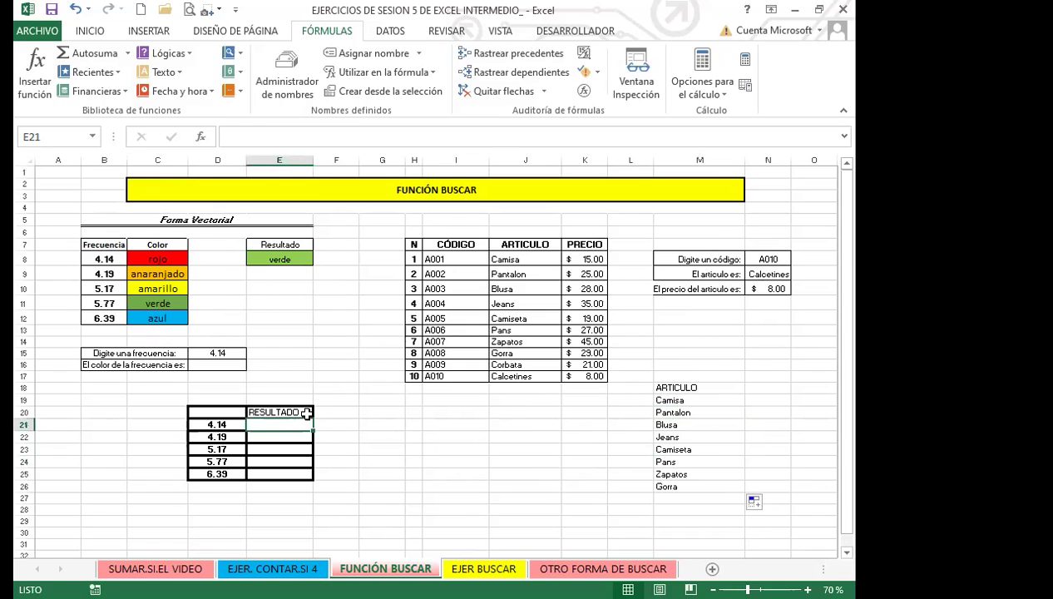
{"action": "left_click", "coordinate": [319, 376]}
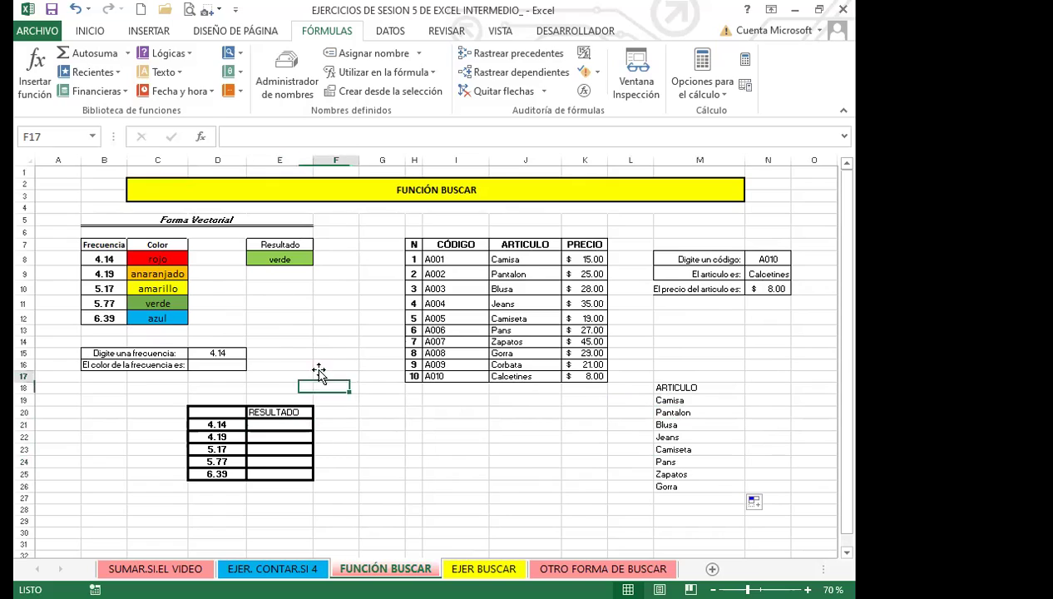
{"action": "left_click", "coordinate": [232, 355]}
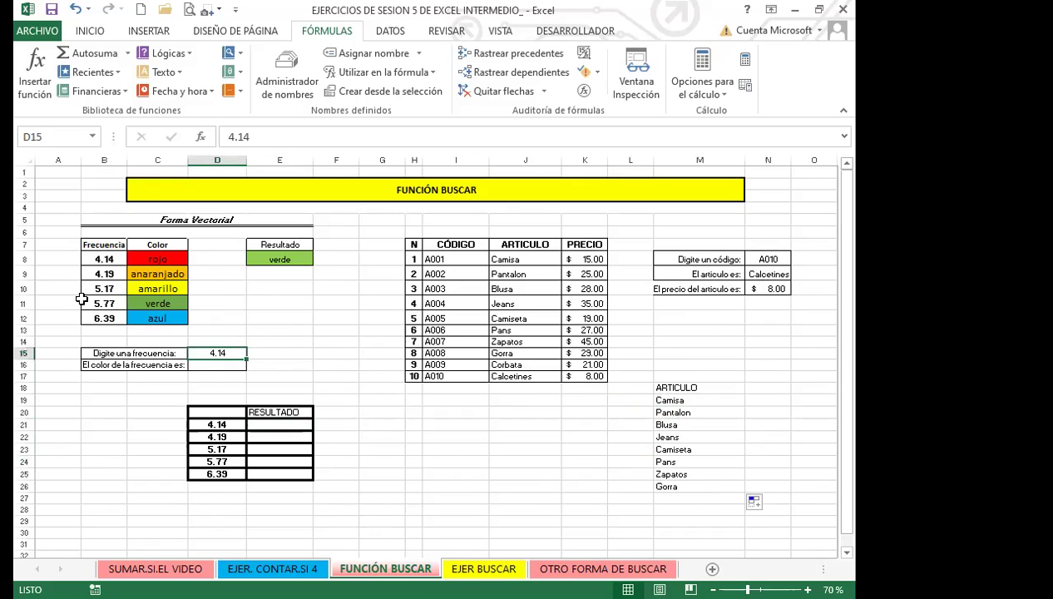
{"action": "left_click", "coordinate": [213, 369]}
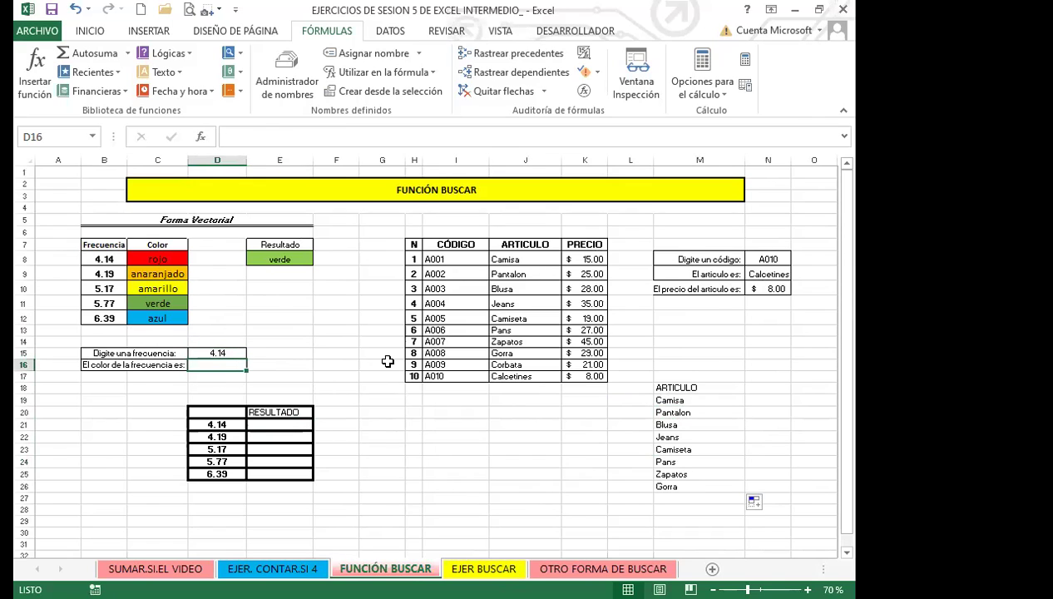
{"action": "left_click", "coordinate": [221, 424]}
{"action": "left_click_drag", "start_coordinate": [224, 435], "coordinate": [220, 473]}
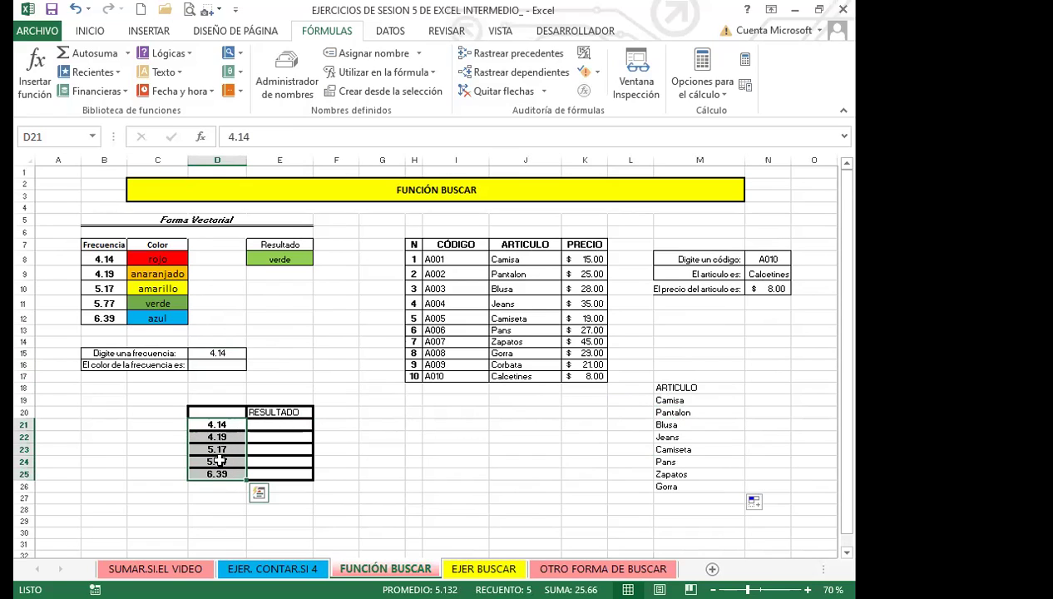
{"action": "left_click", "coordinate": [275, 426]}
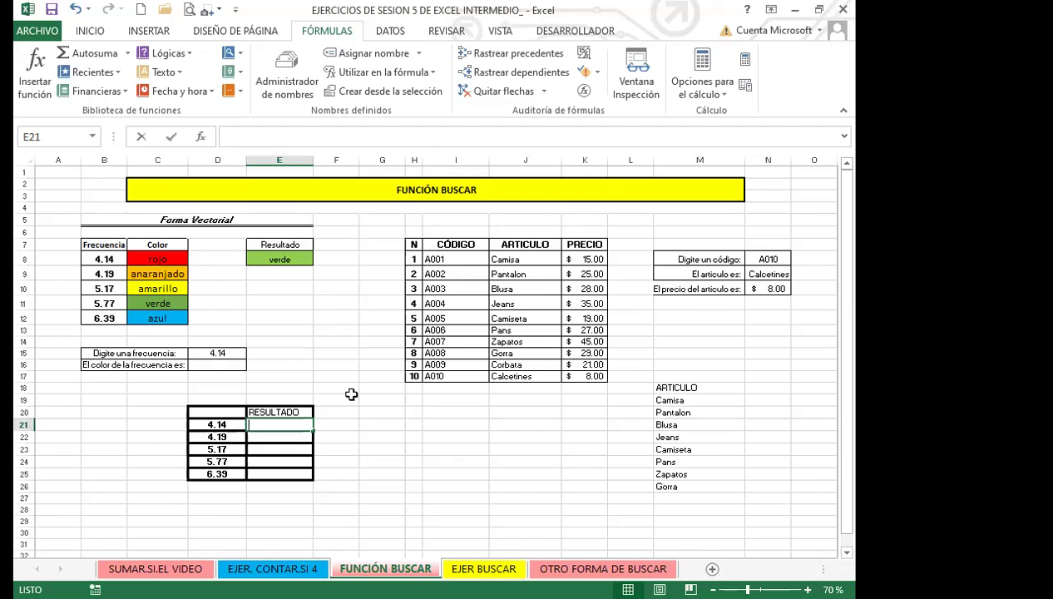
Start E21's BUSCAR on D21 with the absolute frequency range $B$8:$B$12
{"action": "type", "text": "="}
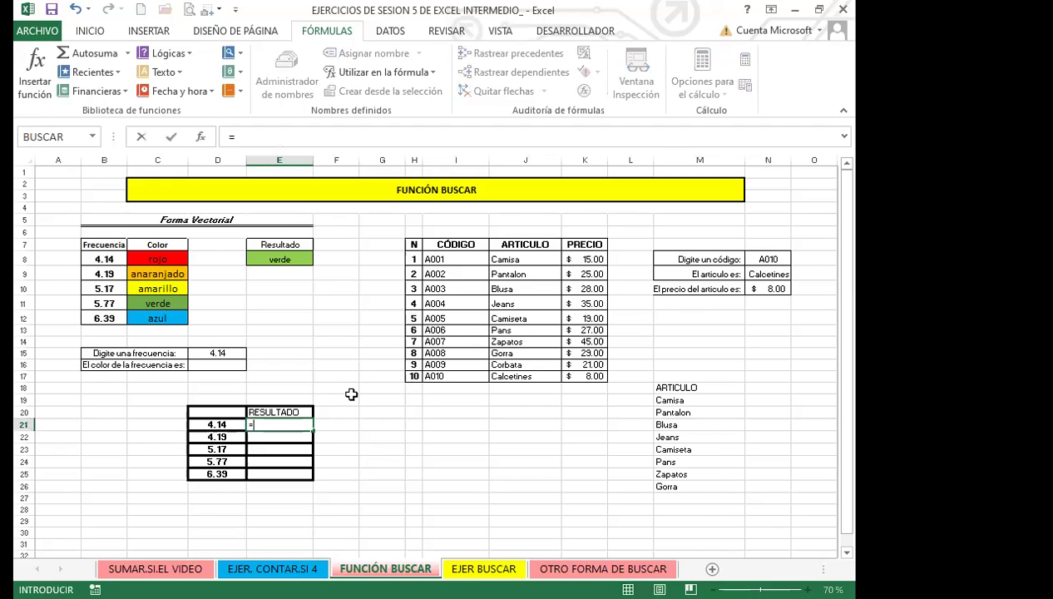
{"action": "type", "text": "BUSCAR"}
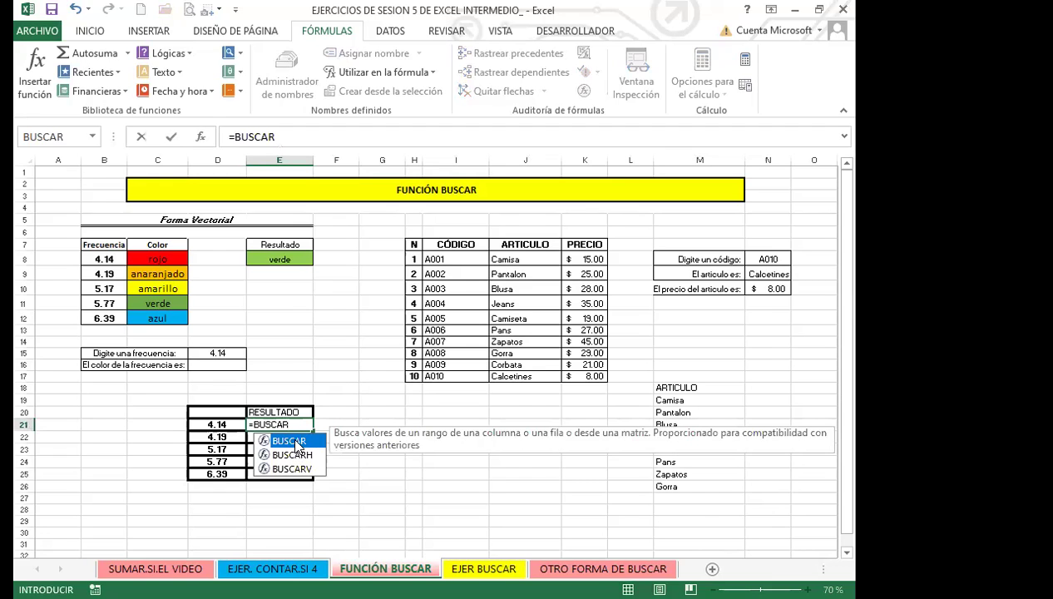
{"action": "double_click", "coordinate": [295, 440]}
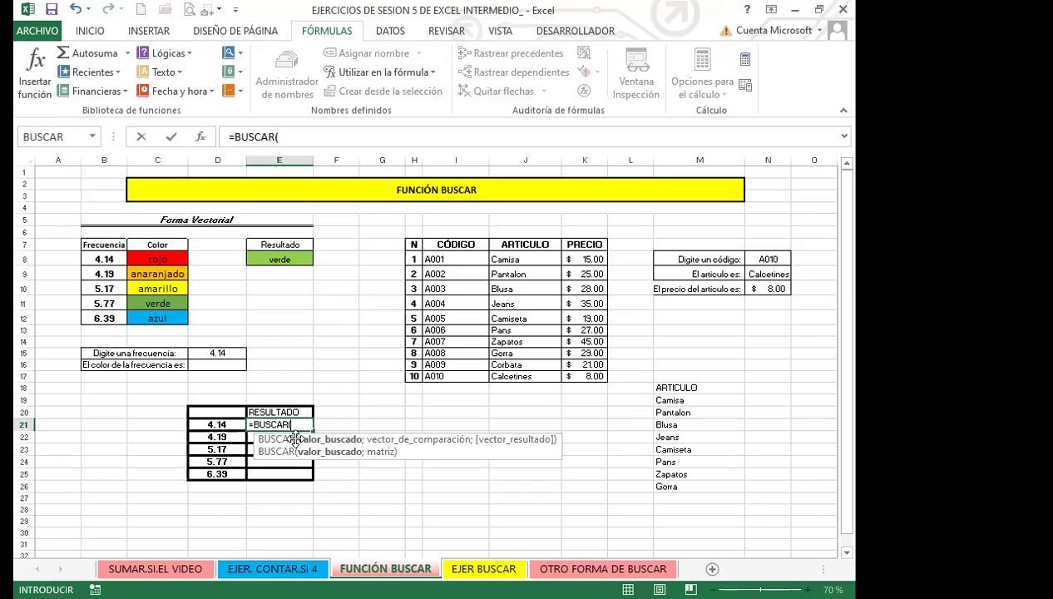
{"action": "left_click", "coordinate": [217, 424]}
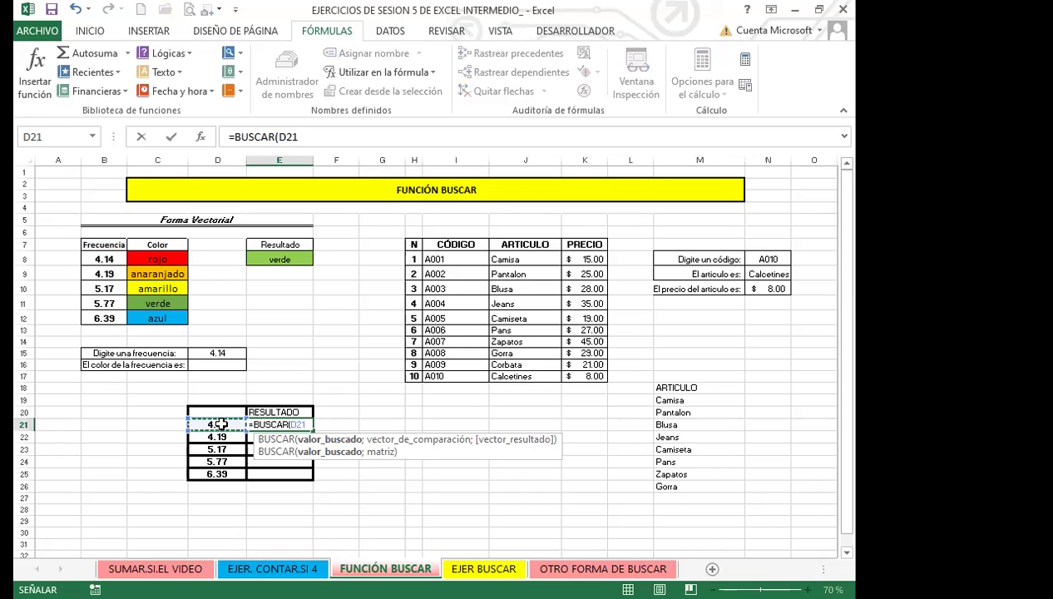
{"action": "type", "text": ";"}
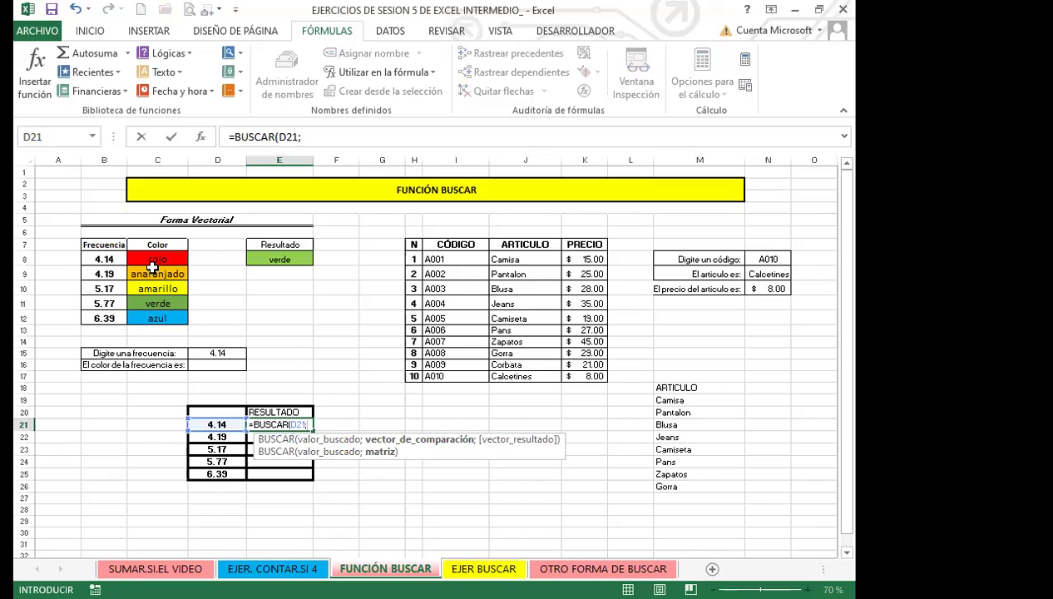
{"action": "left_click", "coordinate": [110, 259]}
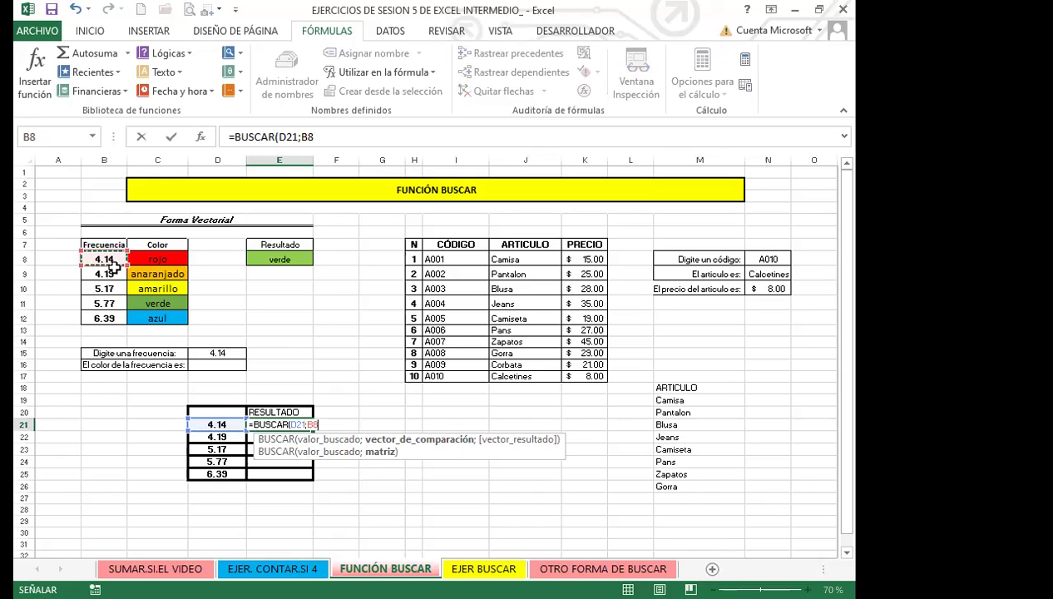
{"action": "left_click_drag", "start_coordinate": [114, 301], "coordinate": [115, 320]}
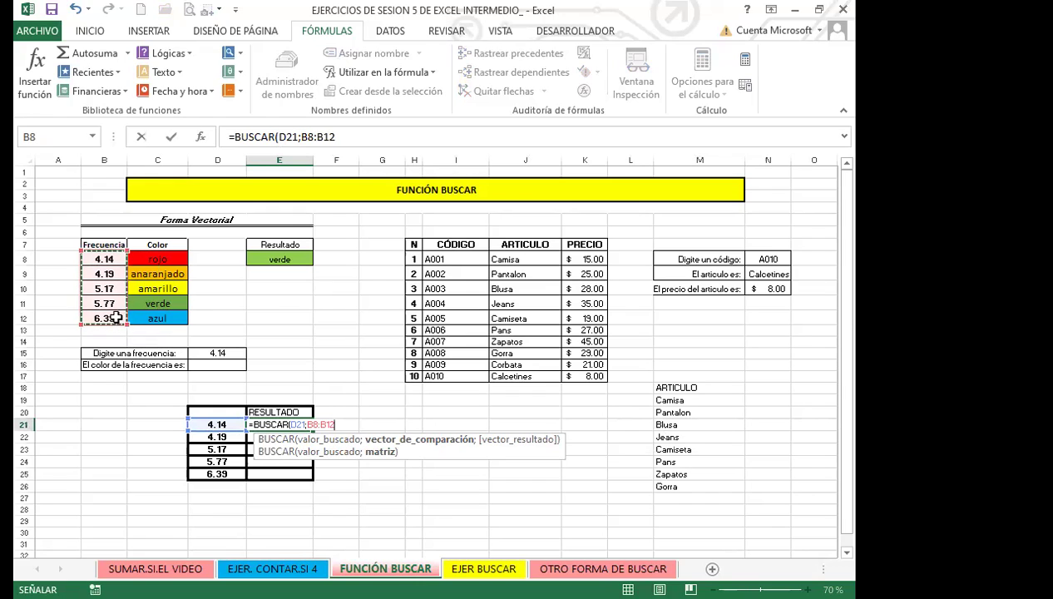
{"action": "key", "text": "F4"}
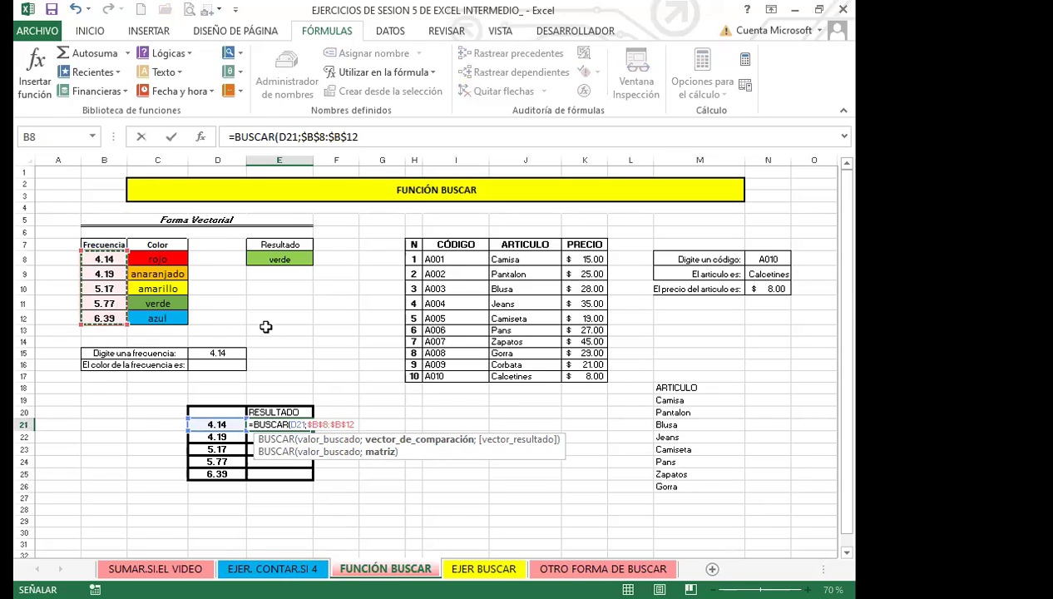
Add the absolute colour range $C$8:$C$12 so E21 returns rojo
{"action": "type", "text": ";"}
{"action": "left_click", "coordinate": [157, 260]}
{"action": "left_click_drag", "start_coordinate": [158, 266], "coordinate": [154, 318]}
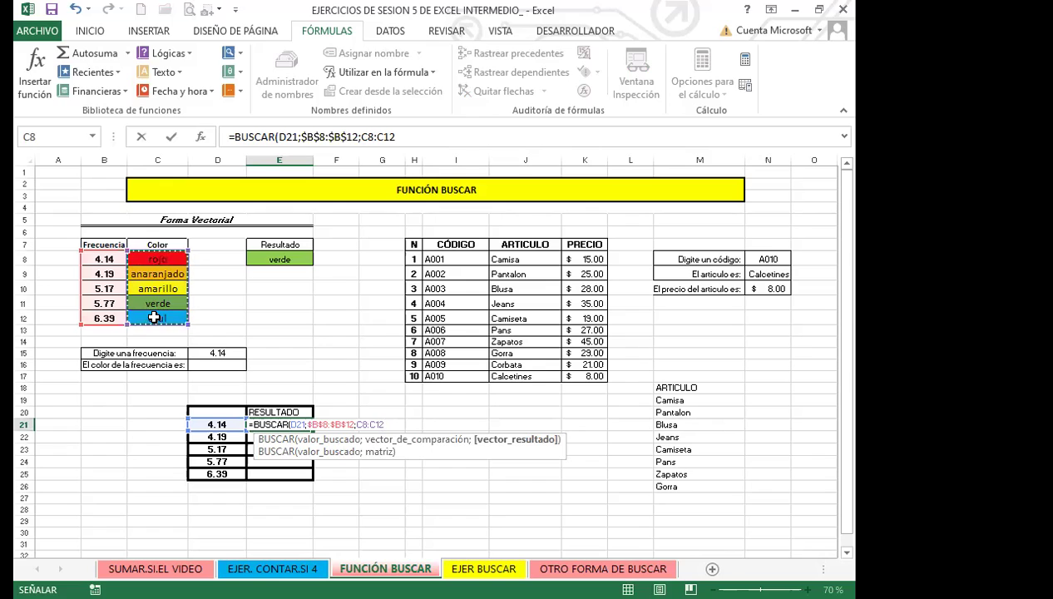
{"action": "key", "text": "F4"}
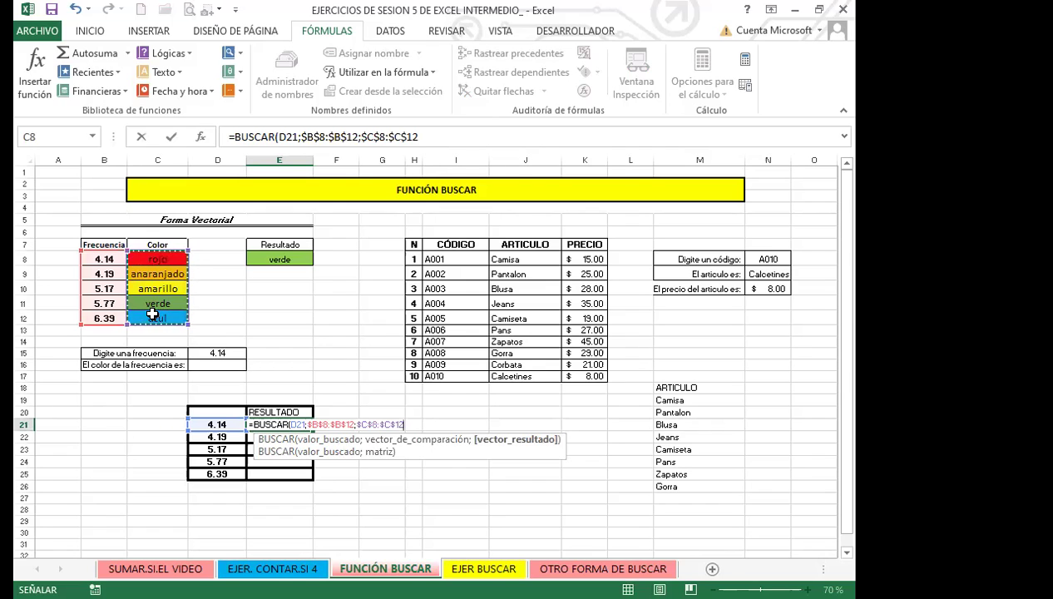
{"action": "key", "text": "Return"}
{"action": "left_click", "coordinate": [281, 426]}
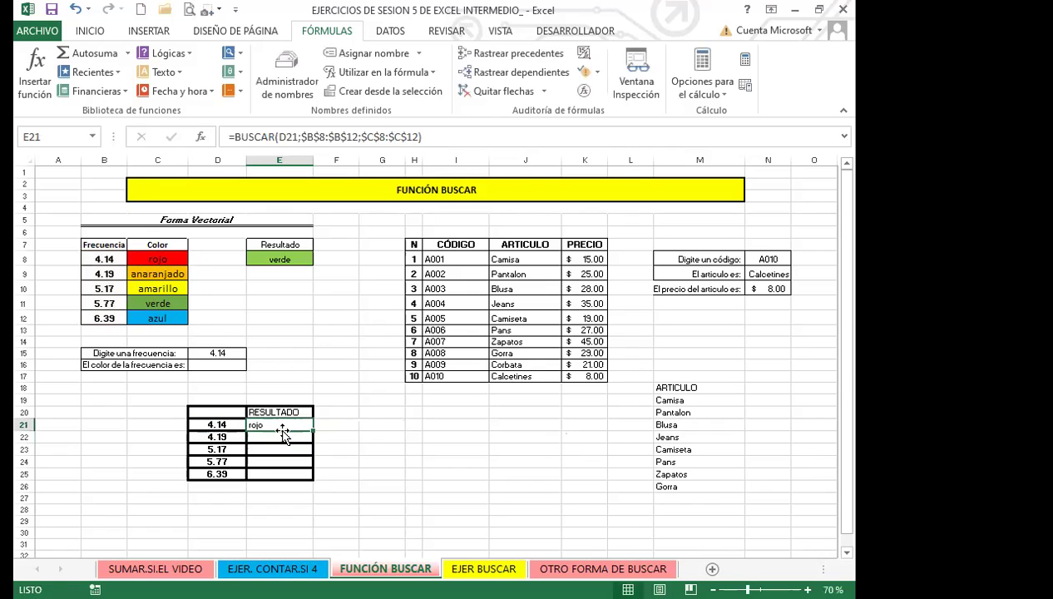
Fill the E21 colour lookup down to E25, giving rojo, anaranjado, amarillo, verde, azul
{"action": "left_click_drag", "start_coordinate": [313, 430], "coordinate": [314, 476]}
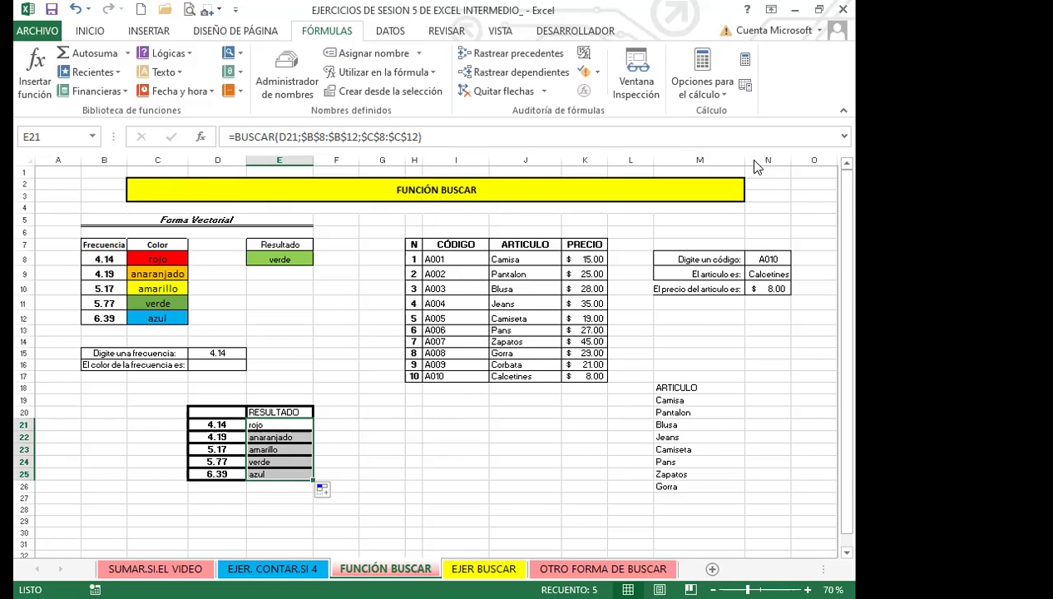
{"action": "left_click", "coordinate": [594, 473]}
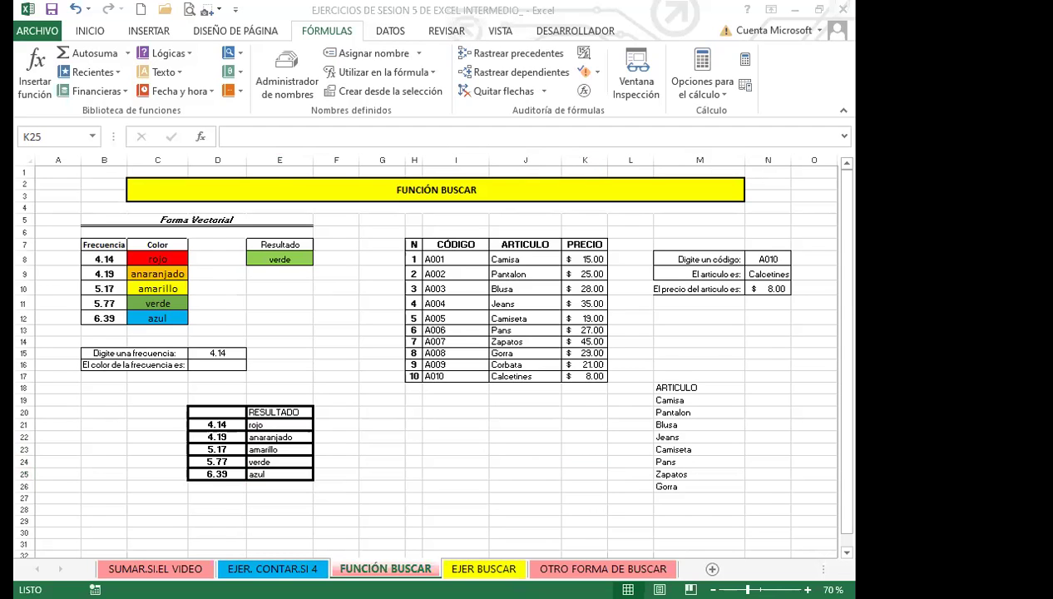
Switch to the EJER BUSCAR sheet, review the names and phone numbers, and select G2
{"action": "left_click", "coordinate": [483, 569]}
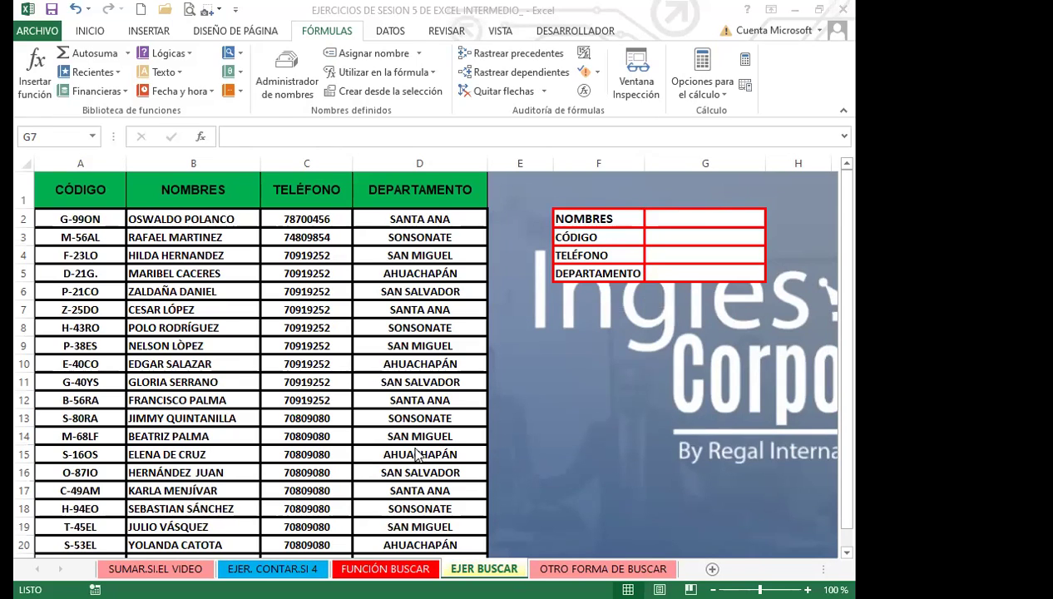
{"action": "left_click", "coordinate": [313, 449]}
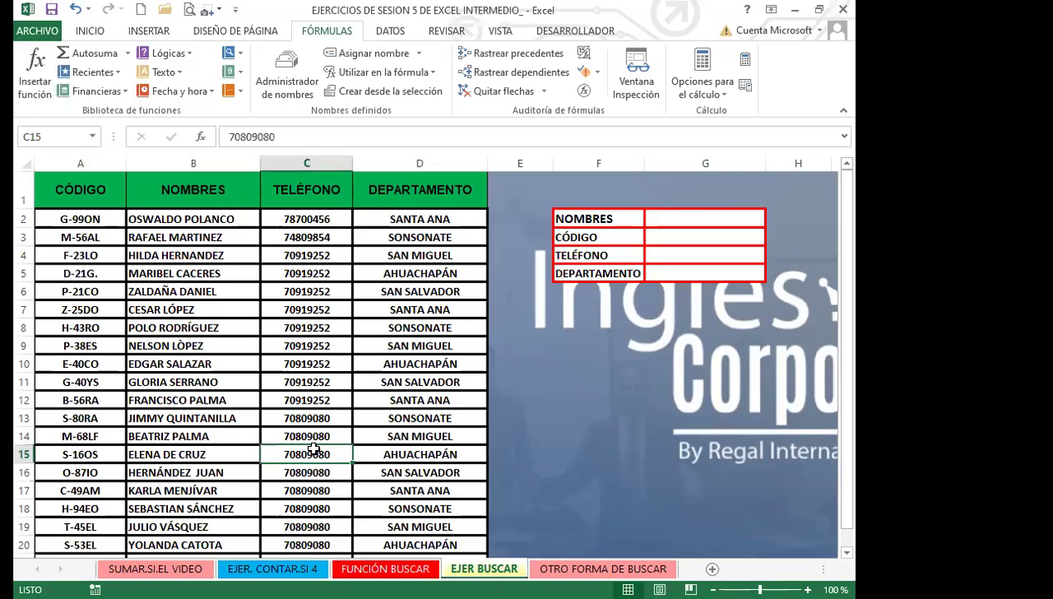
{"action": "scroll", "coordinate": [313, 449], "scroll_direction": "down", "scroll_amount": 4}
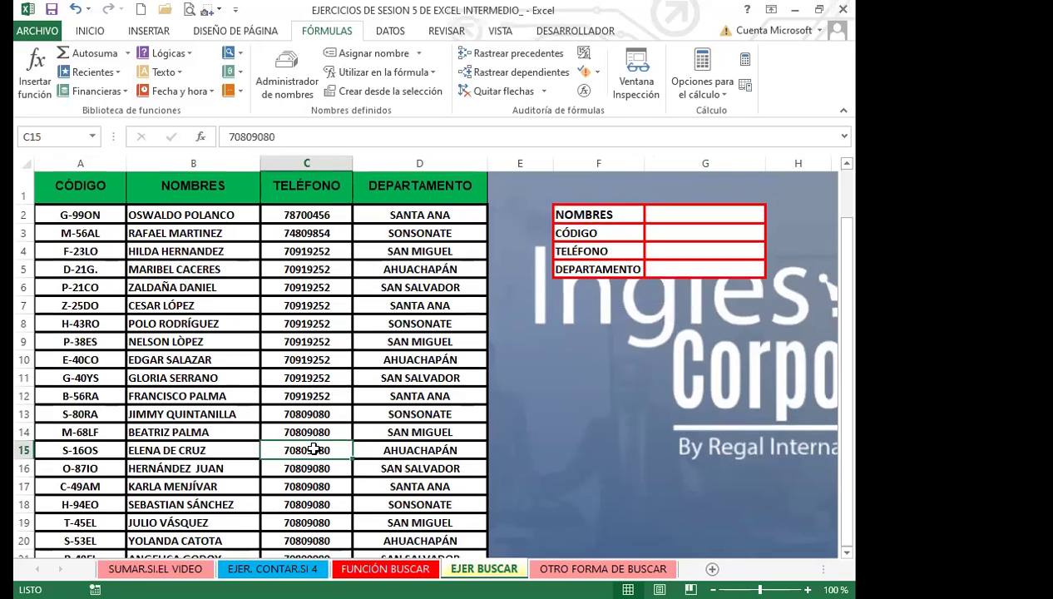
{"action": "scroll", "coordinate": [313, 449], "scroll_direction": "up", "scroll_amount": 4}
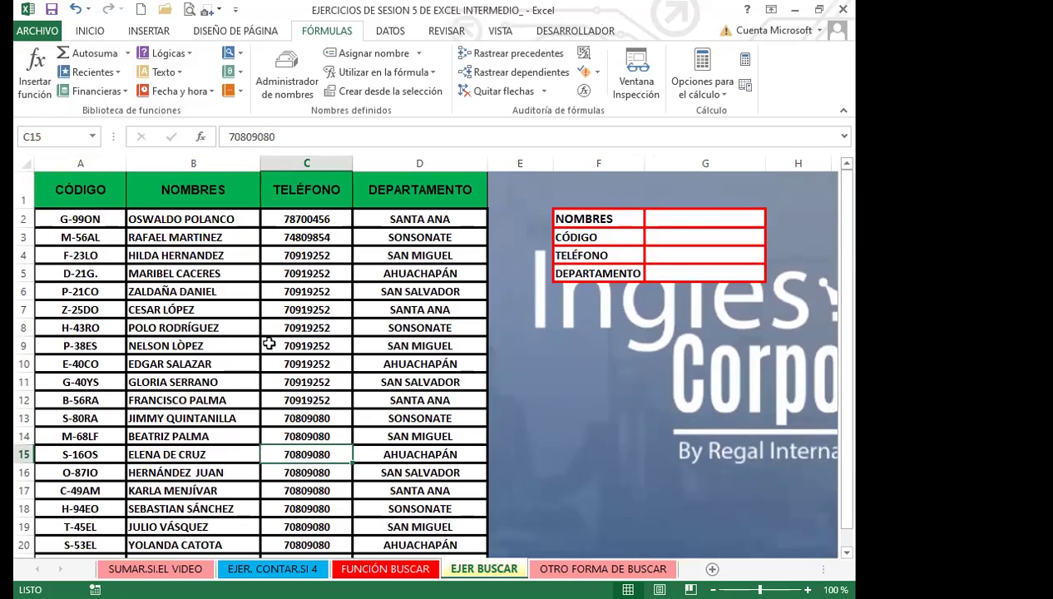
{"action": "left_click", "coordinate": [313, 381]}
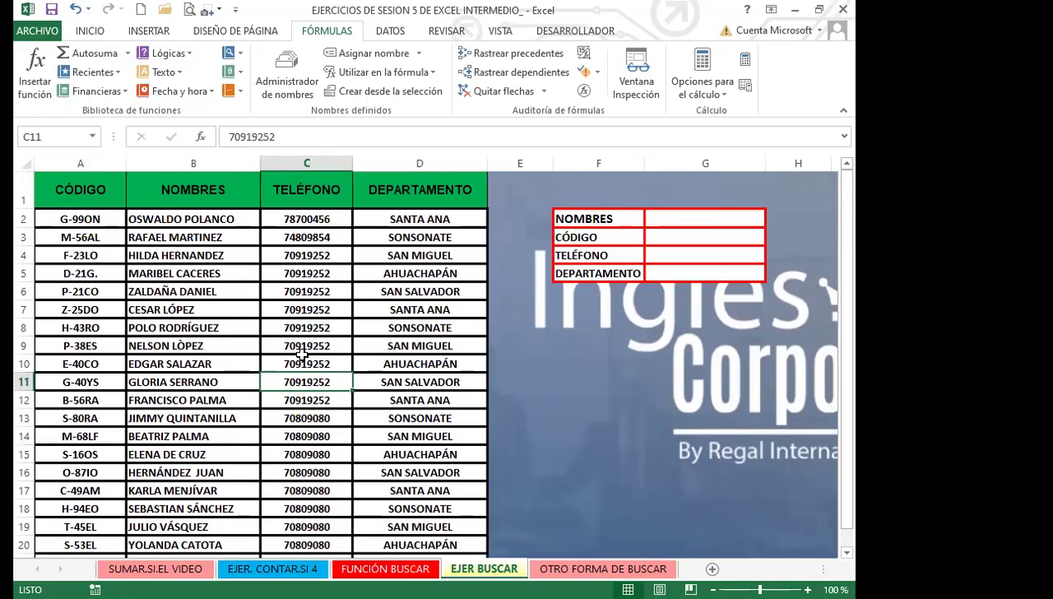
{"action": "left_click", "coordinate": [333, 471]}
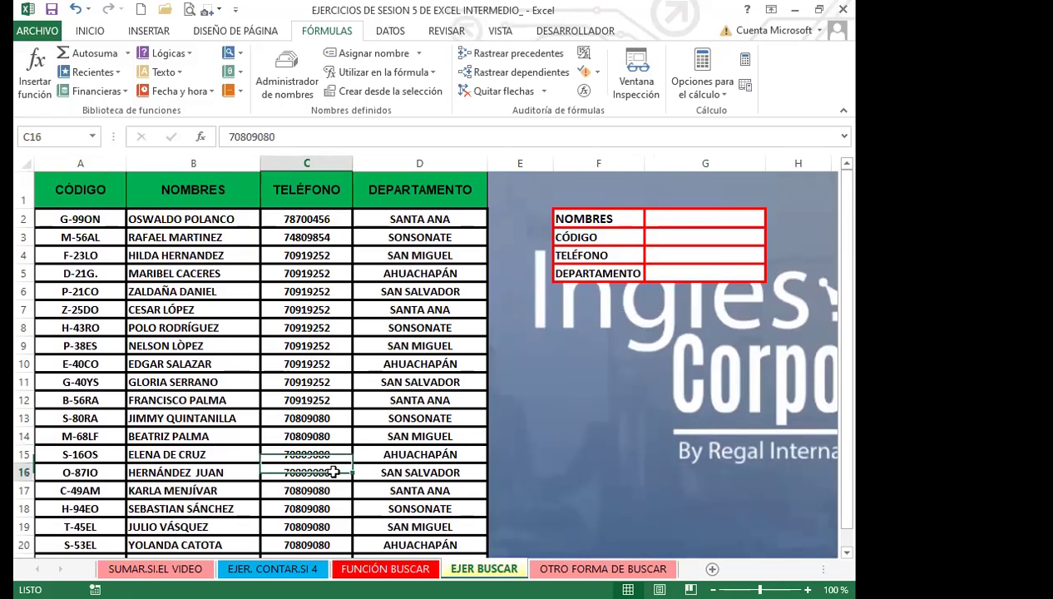
{"action": "left_click", "coordinate": [238, 284]}
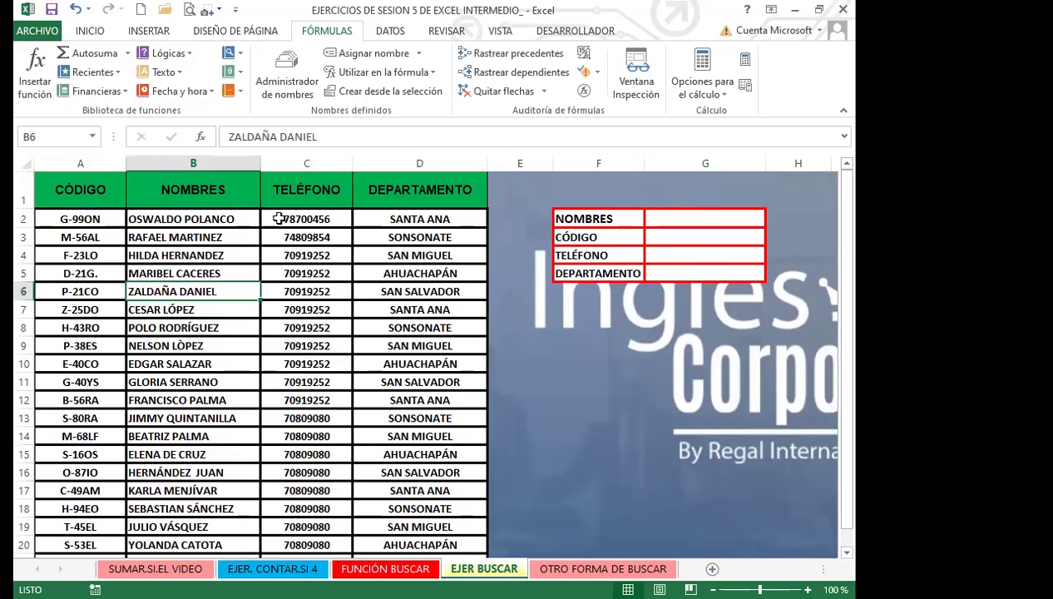
{"action": "left_click", "coordinate": [666, 217]}
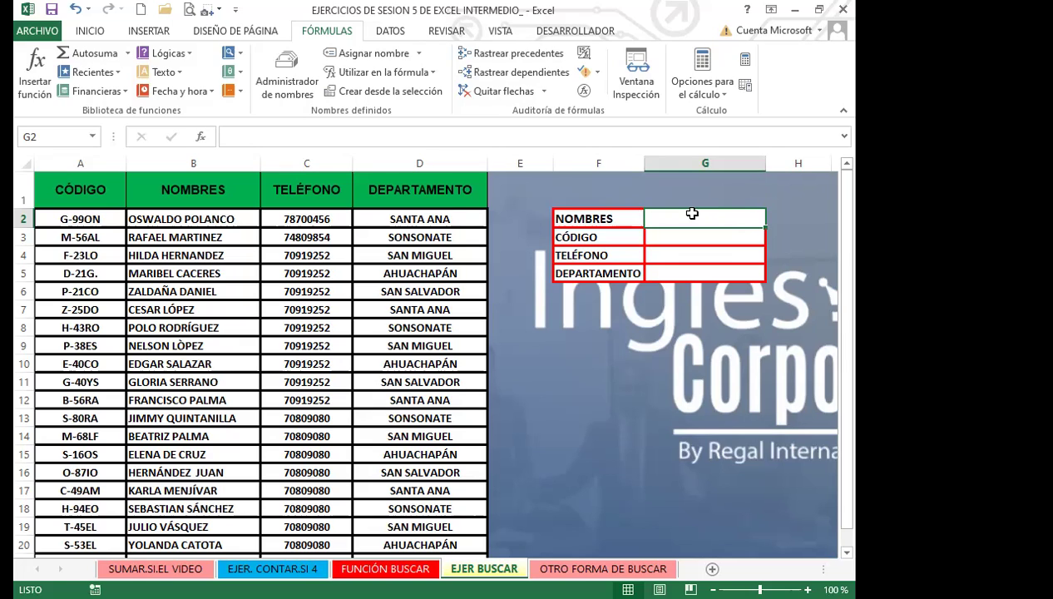
{"action": "left_click", "coordinate": [213, 325]}
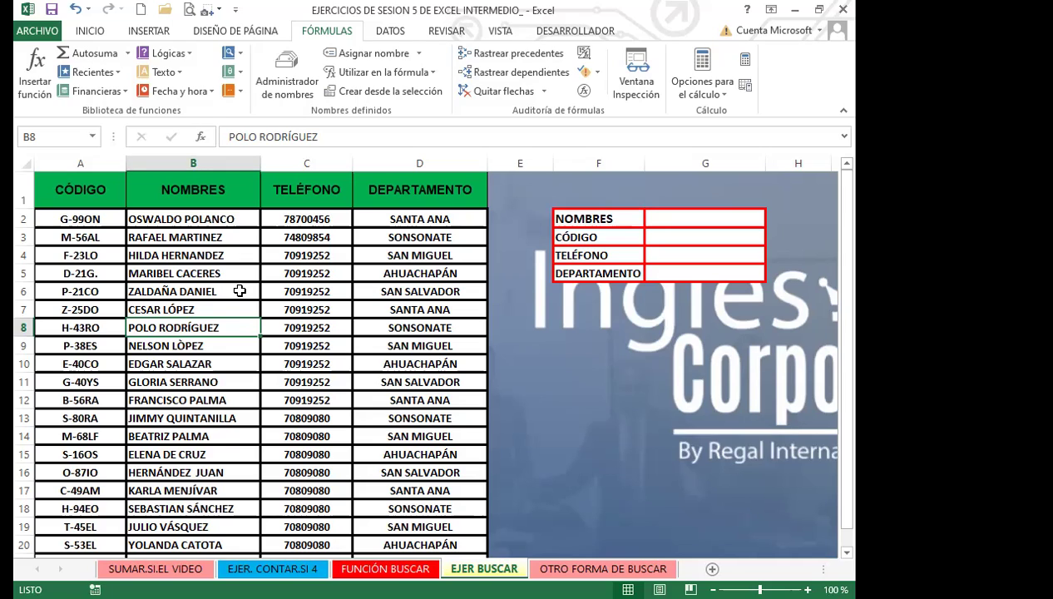
{"action": "left_click", "coordinate": [678, 221]}
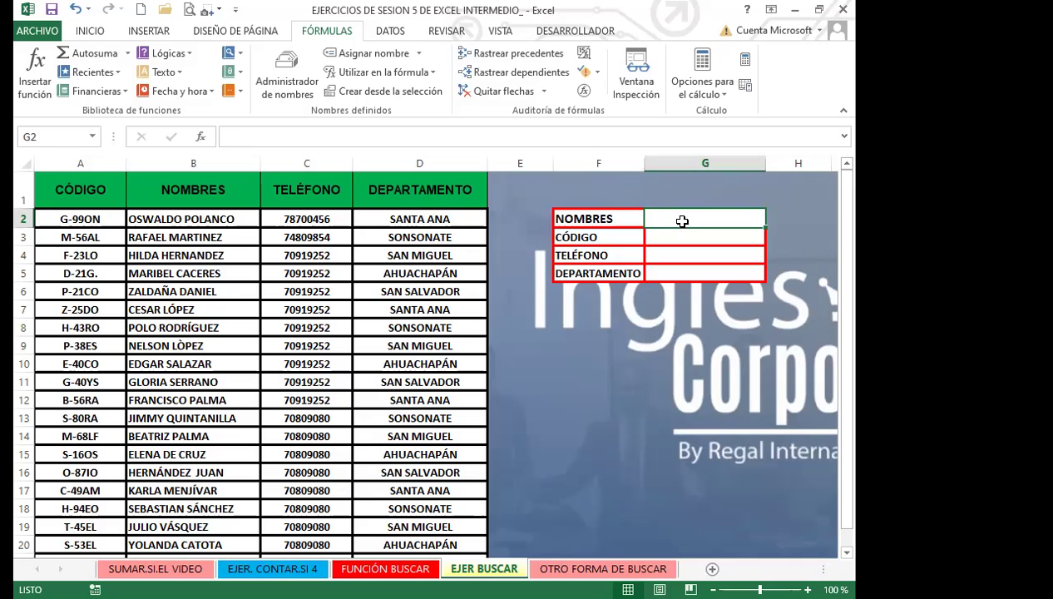
{"action": "left_click", "coordinate": [171, 400]}
{"action": "scroll", "coordinate": [197, 427], "scroll_direction": "down", "scroll_amount": 2}
{"action": "scroll", "coordinate": [198, 426], "scroll_direction": "up", "scroll_amount": 2}
{"action": "scroll", "coordinate": [198, 427], "scroll_direction": "down", "scroll_amount": 4}
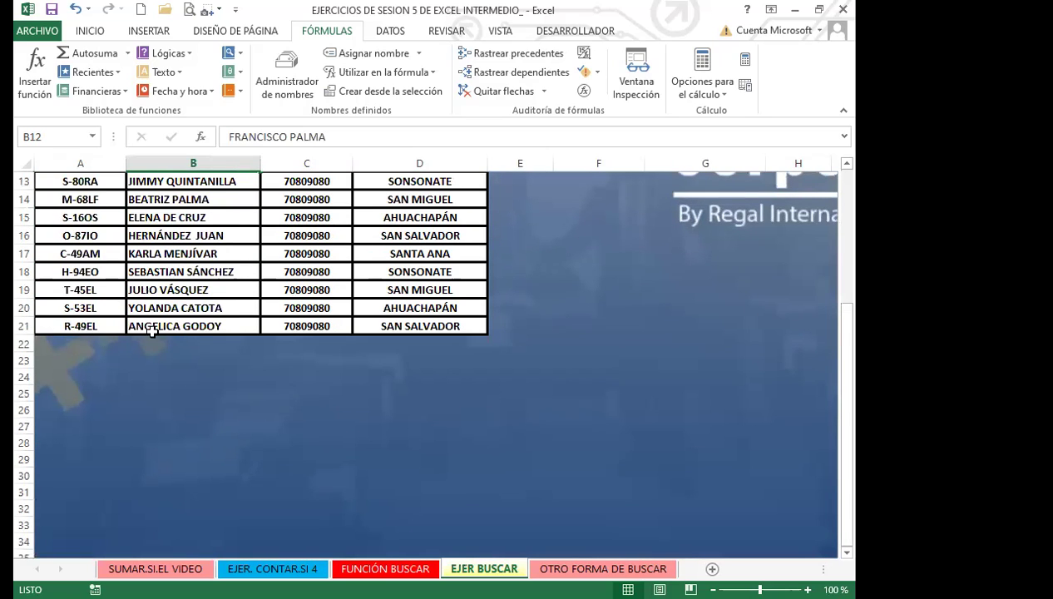
{"action": "scroll", "coordinate": [152, 331], "scroll_direction": "up", "scroll_amount": 3}
{"action": "scroll", "coordinate": [200, 353], "scroll_direction": "up", "scroll_amount": 1}
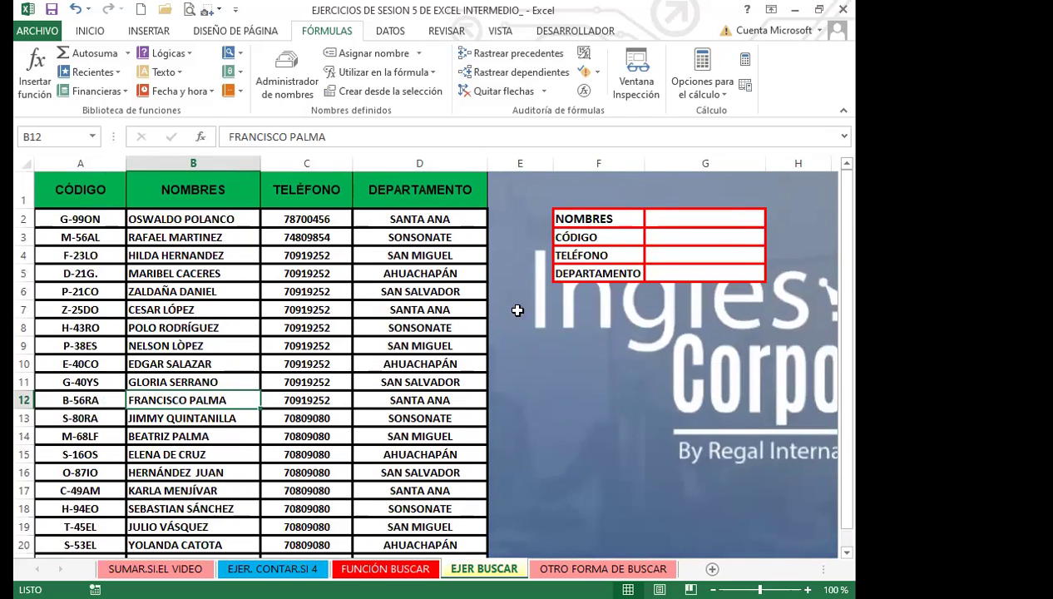
{"action": "left_click", "coordinate": [671, 237]}
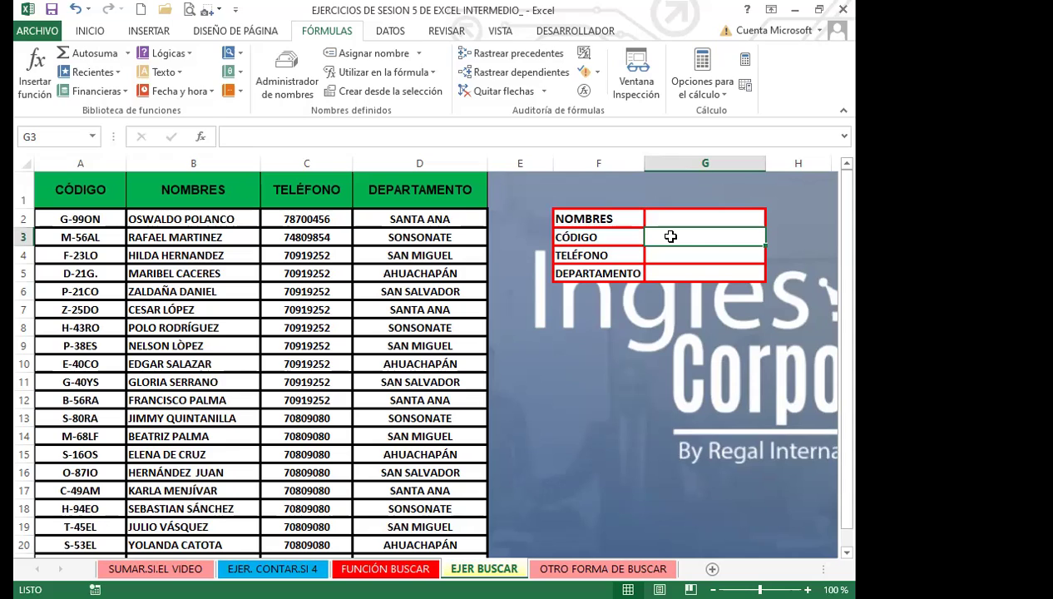
Enter =BUSCAR(G2;A2:A21 in the CÓDIGO cell G3, which returns #¡VALOR!
{"action": "double_click", "coordinate": [670, 236]}
{"action": "type", "text": "="}
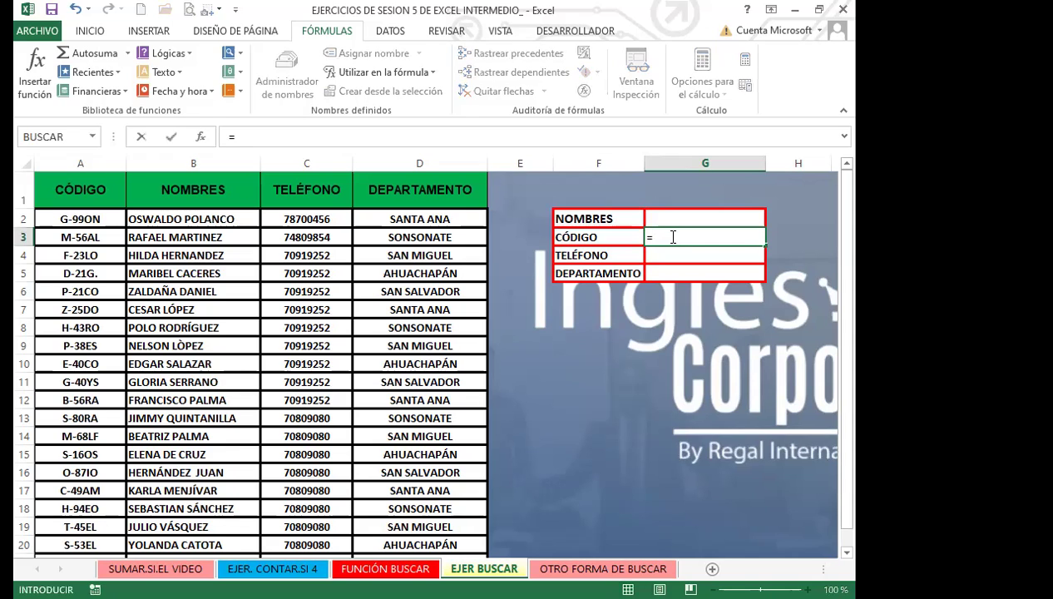
{"action": "type", "text": "BUS"}
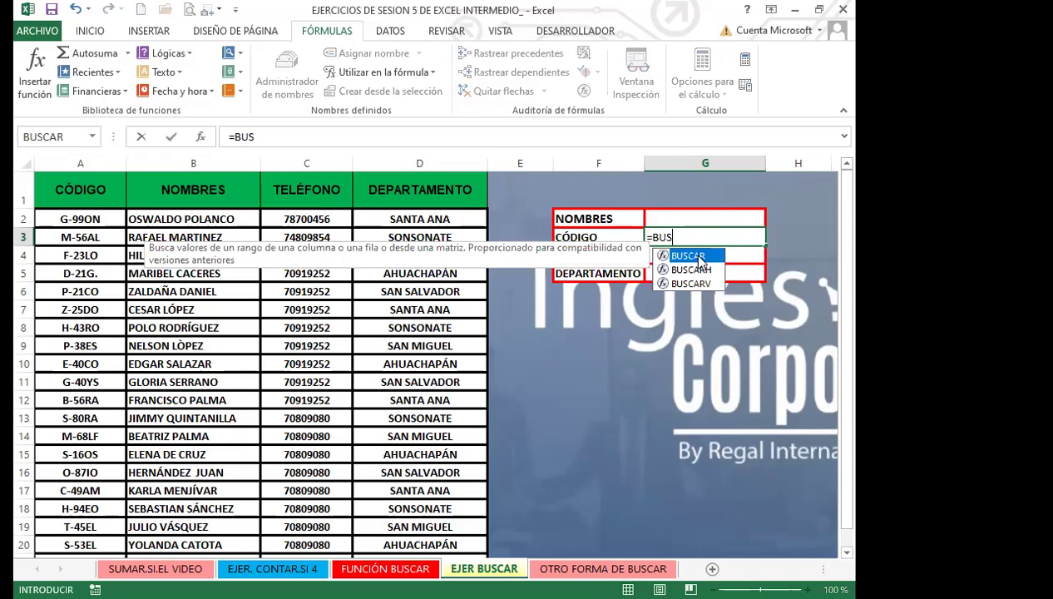
{"action": "double_click", "coordinate": [712, 257]}
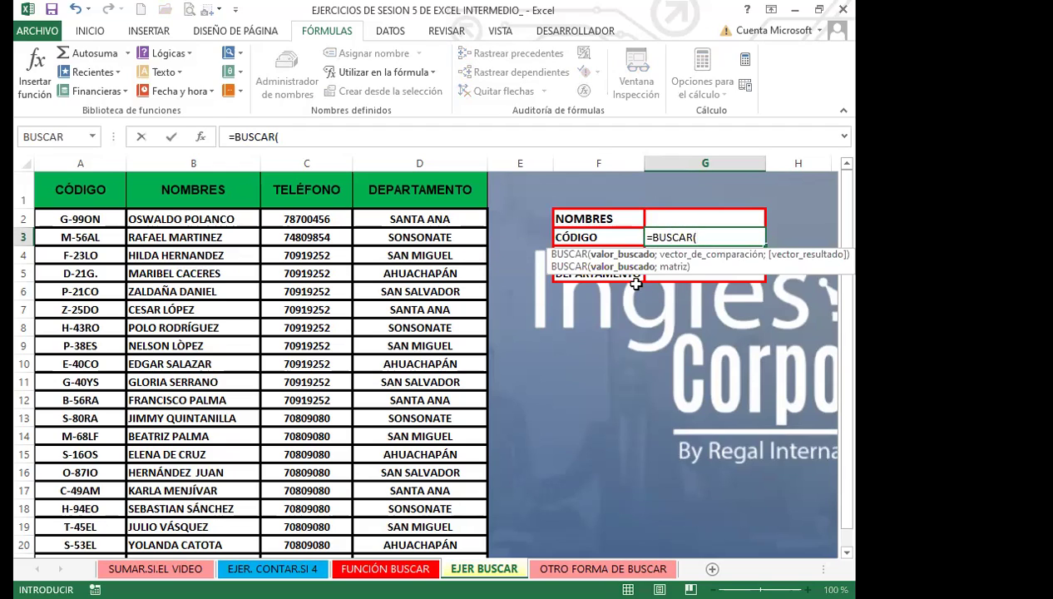
{"action": "left_click", "coordinate": [670, 216]}
{"action": "left_click", "coordinate": [671, 215]}
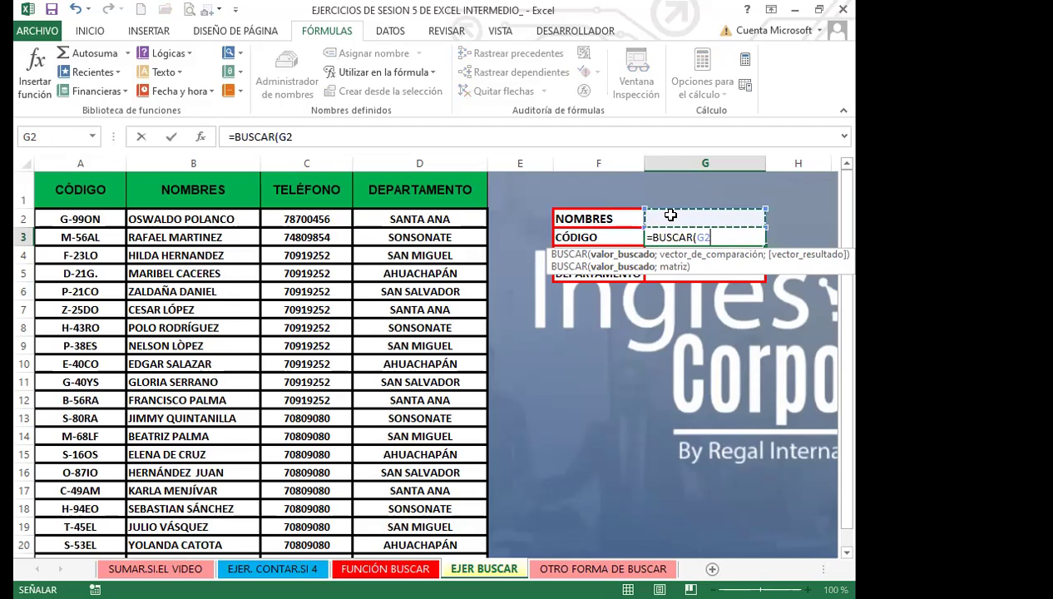
{"action": "type", "text": ";"}
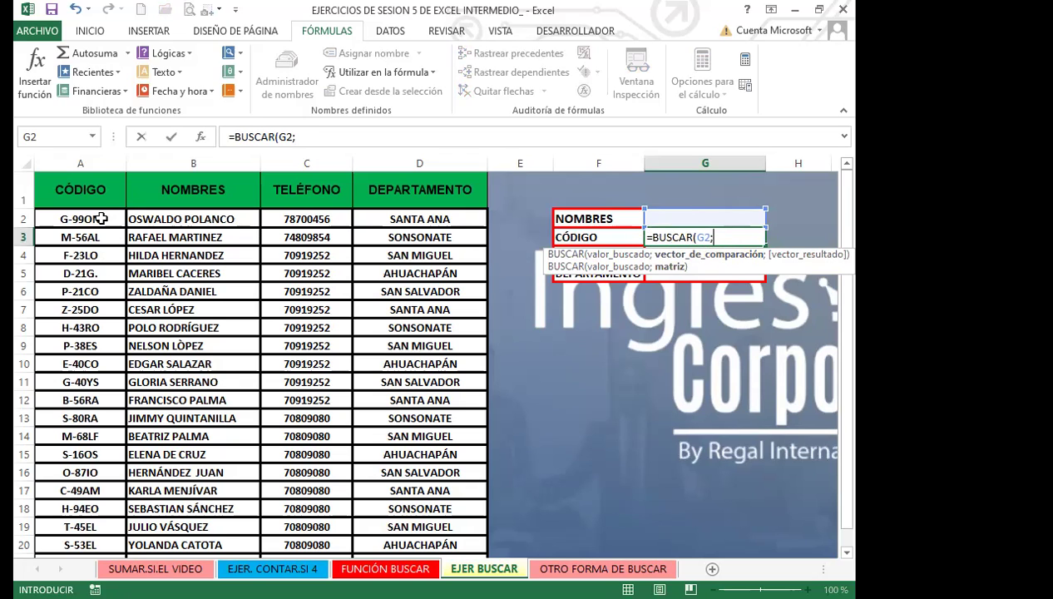
{"action": "left_click", "coordinate": [101, 218]}
{"action": "left_click_drag", "start_coordinate": [100, 218], "coordinate": [97, 506]}
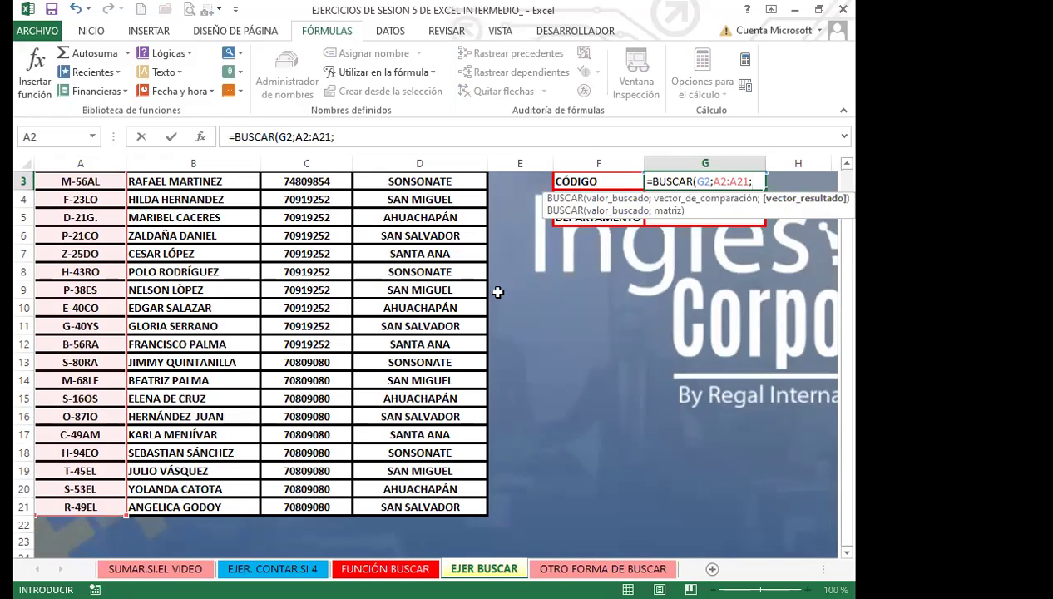
{"action": "key", "text": "Return"}
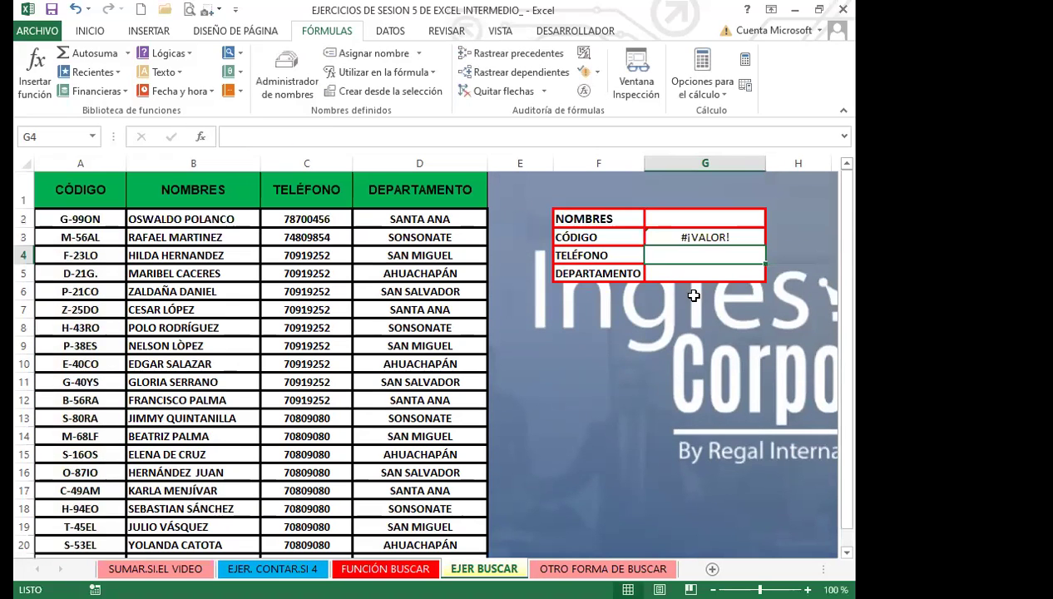
{"action": "left_click", "coordinate": [586, 231]}
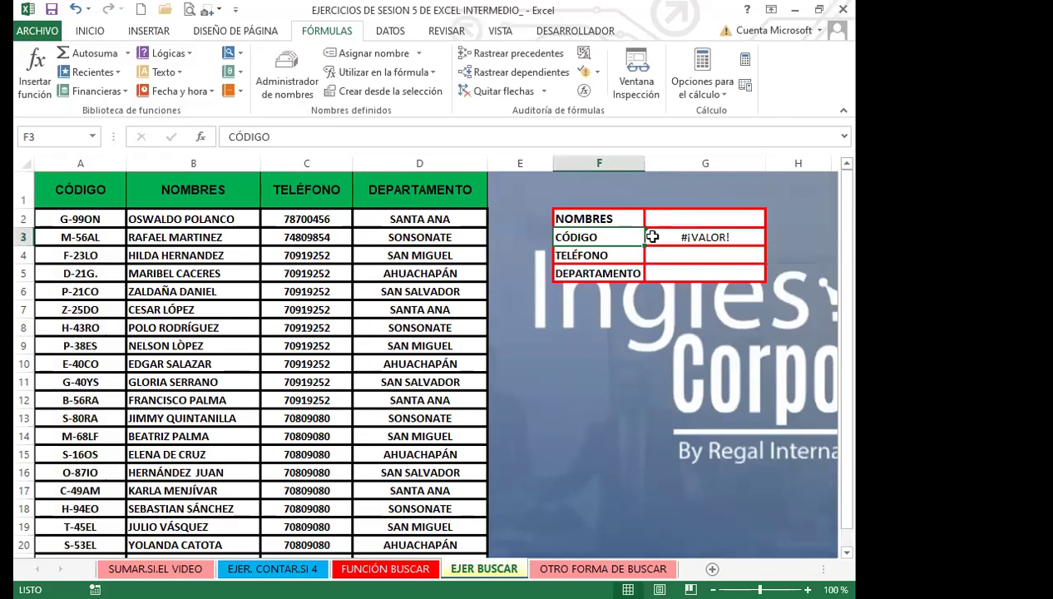
{"action": "left_click", "coordinate": [663, 235]}
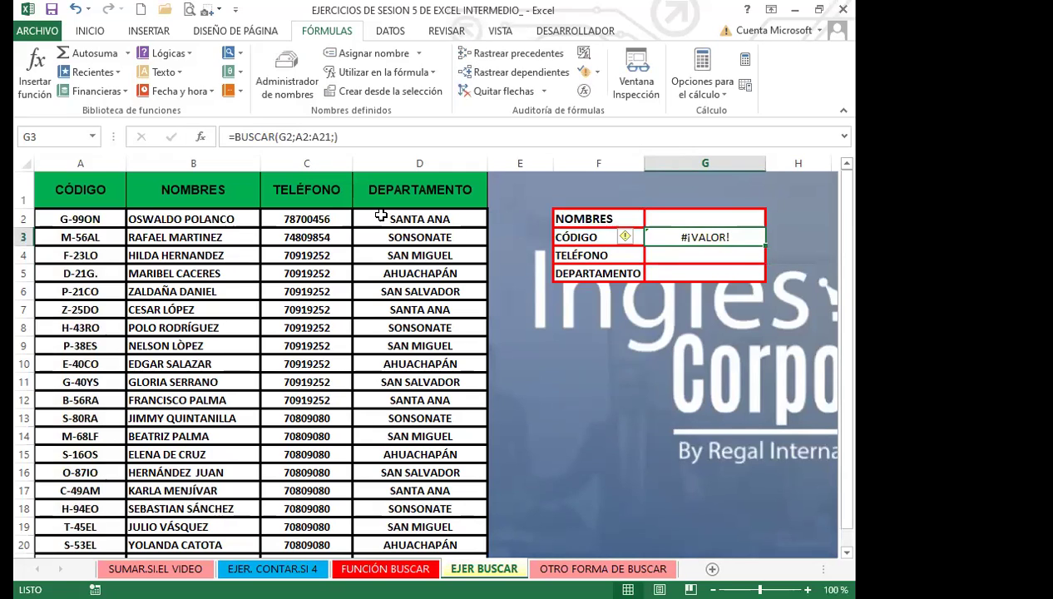
{"action": "left_click", "coordinate": [665, 252]}
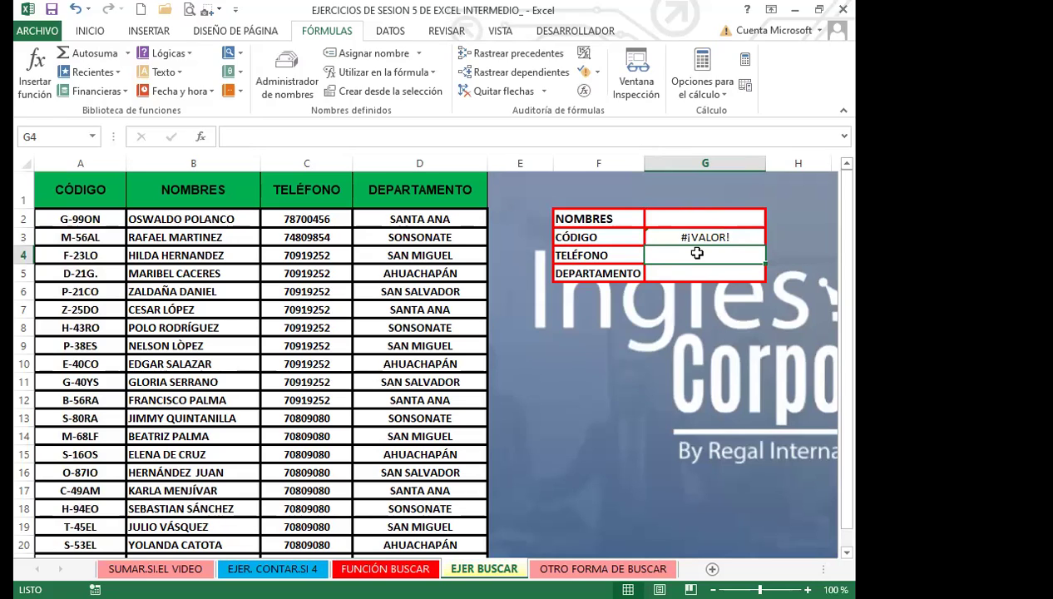
Begin the G4 BUSCAR lookup with G2 as value and names range B2:B21
{"action": "type", "text": "="}
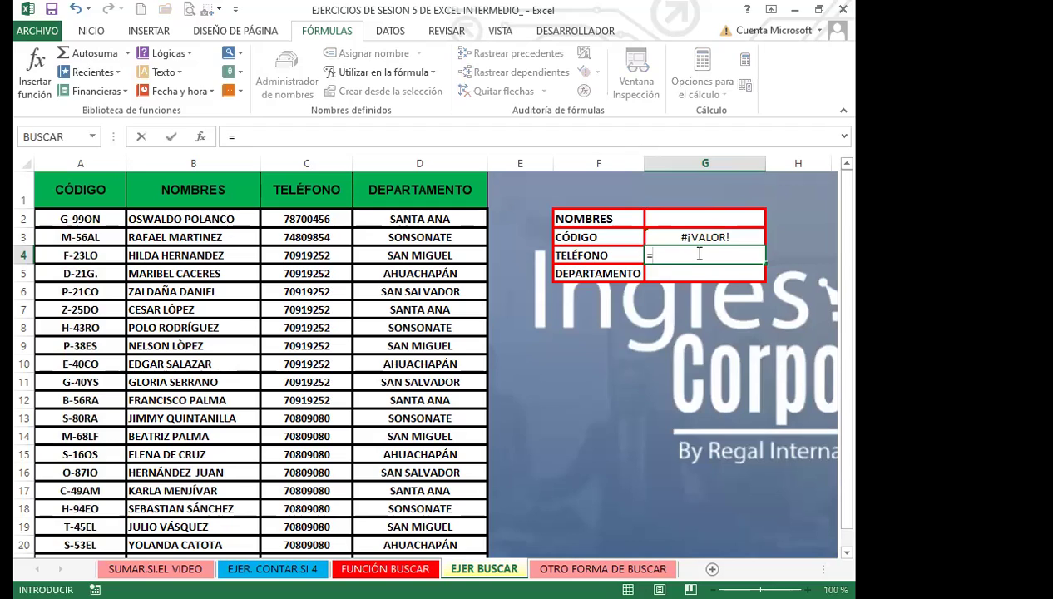
{"action": "left_click", "coordinate": [669, 219]}
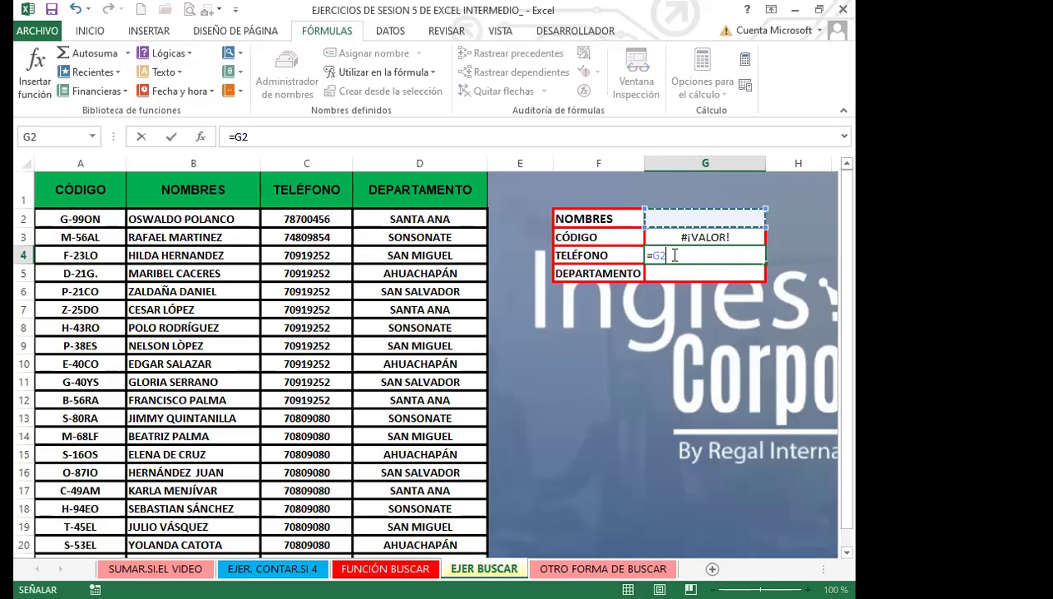
{"action": "key", "text": "BackSpace"}
{"action": "key", "text": "BackSpace"}
{"action": "type", "text": "B"}
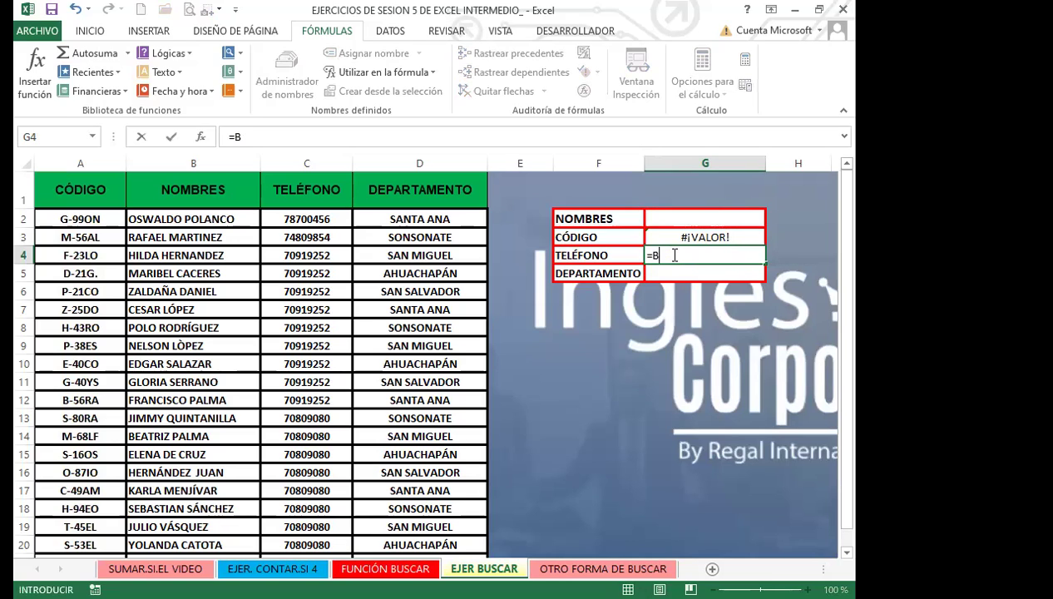
{"action": "type", "text": "U"}
{"action": "key", "text": "Tab"}
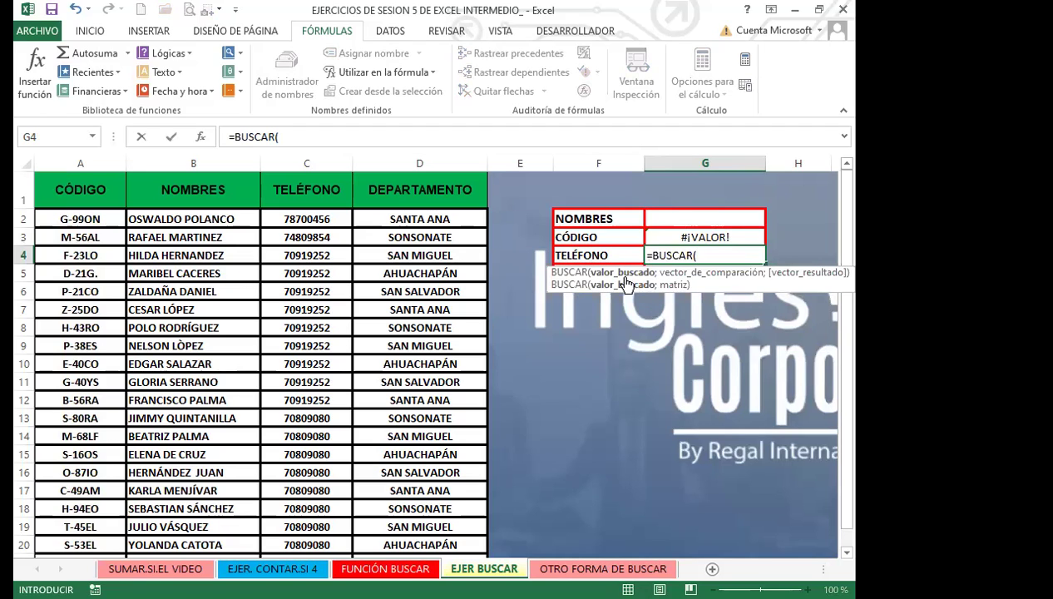
{"action": "left_click", "coordinate": [678, 217]}
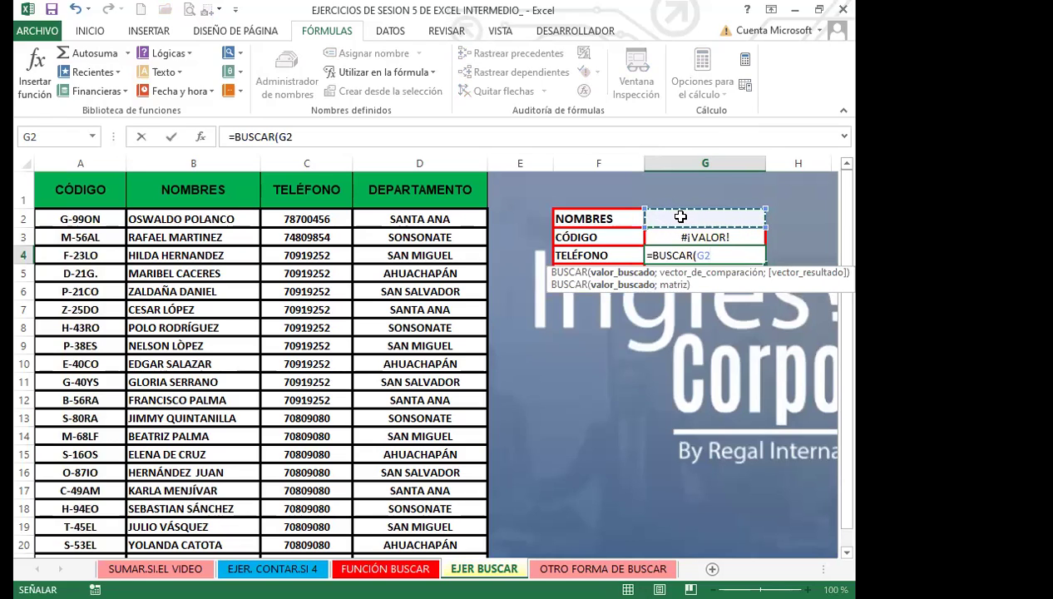
{"action": "type", "text": ";"}
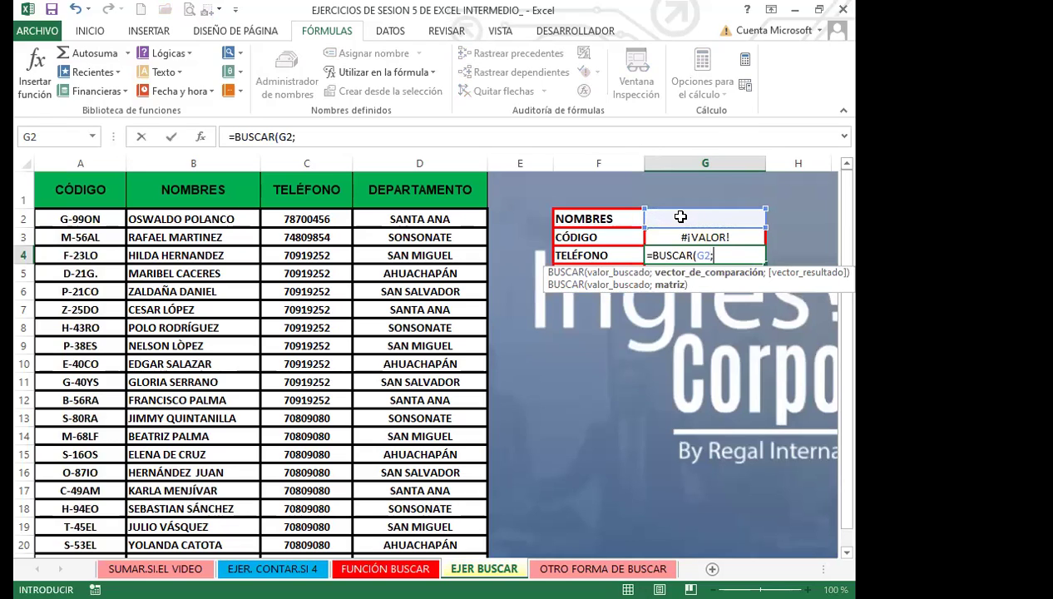
{"action": "left_click", "coordinate": [218, 216]}
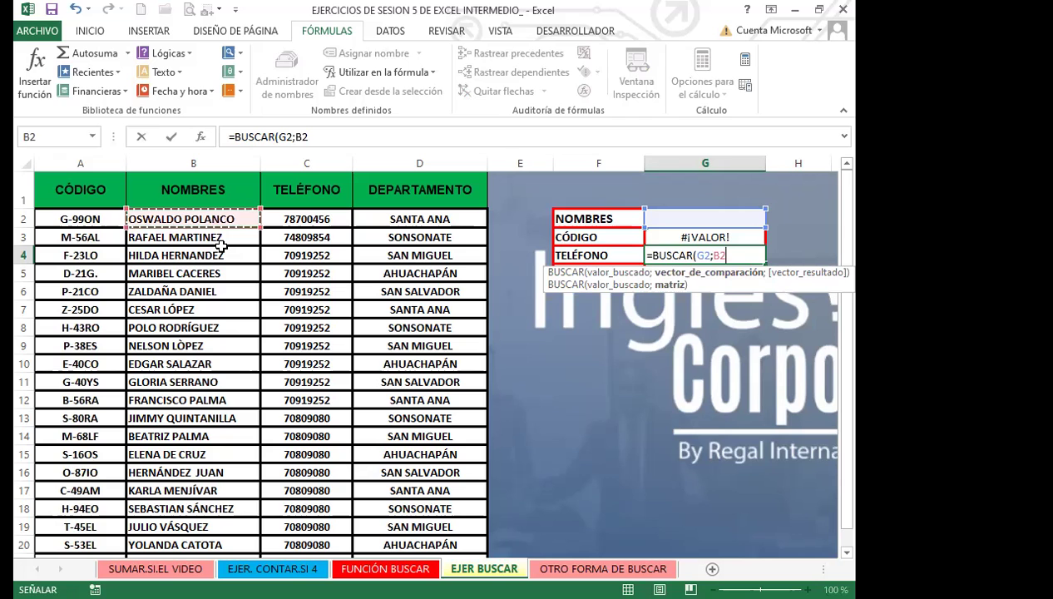
{"action": "key", "text": "ctrl+shift+Down"}
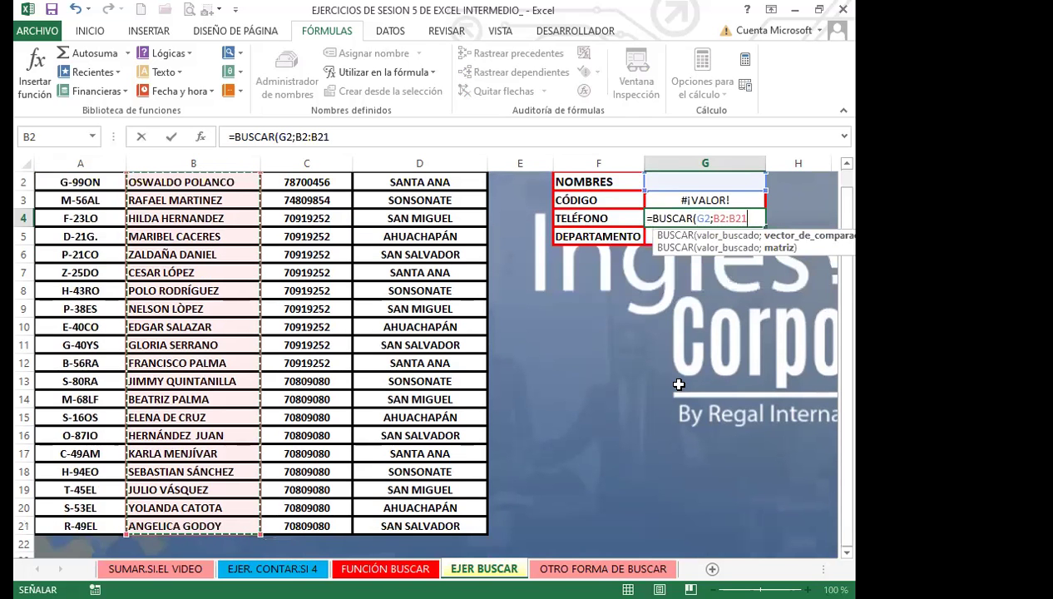
{"action": "type", "text": ";"}
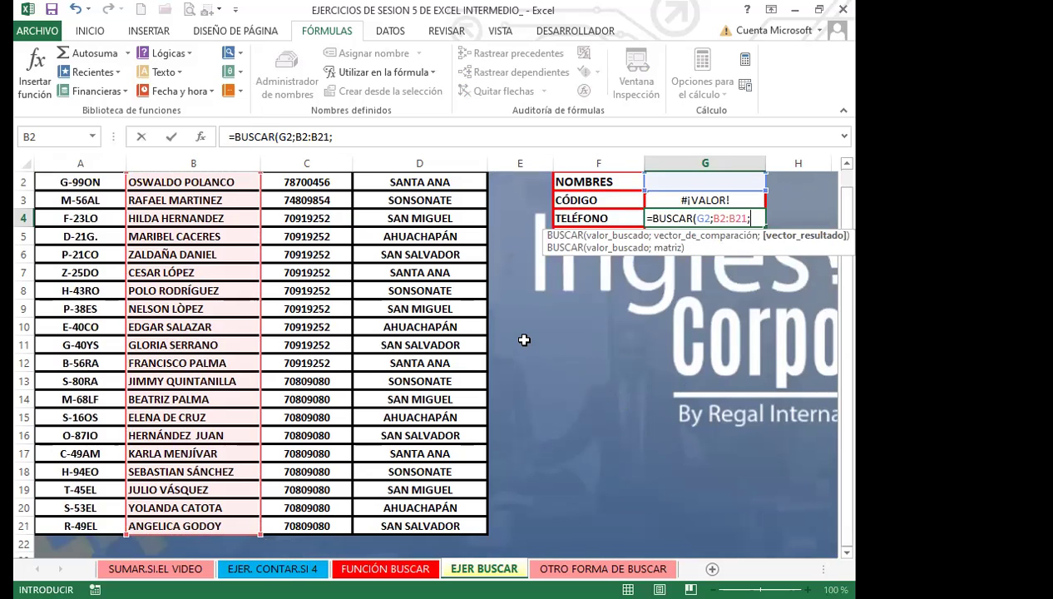
Finish G4 with phone range C2:C21 (returns #N/A) and begin =BUSC in DEPARTAMENTO
{"action": "scroll", "coordinate": [499, 323], "scroll_direction": "up", "scroll_amount": 1}
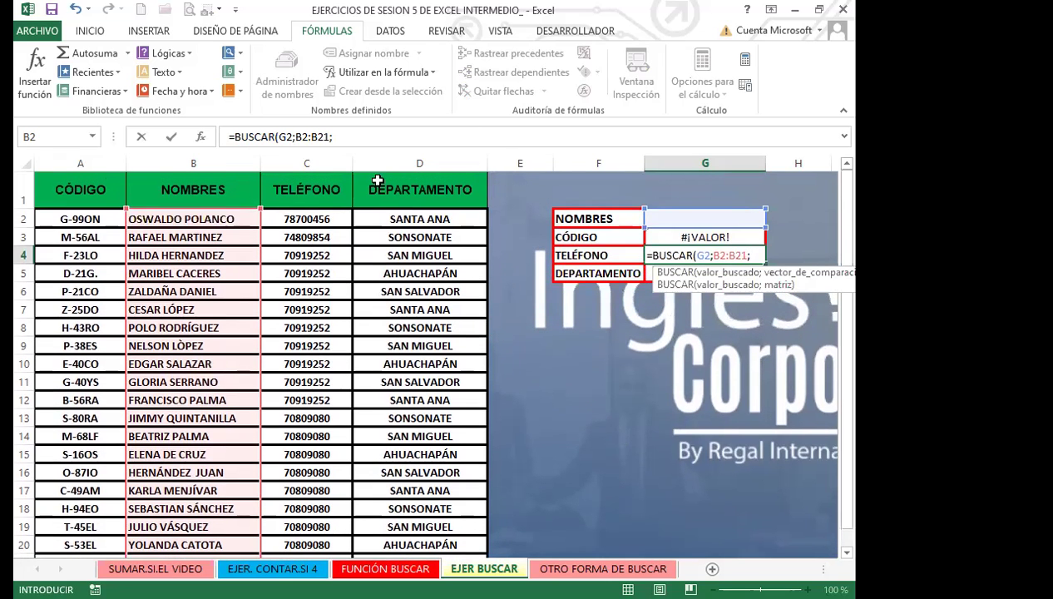
{"action": "left_click", "coordinate": [304, 220]}
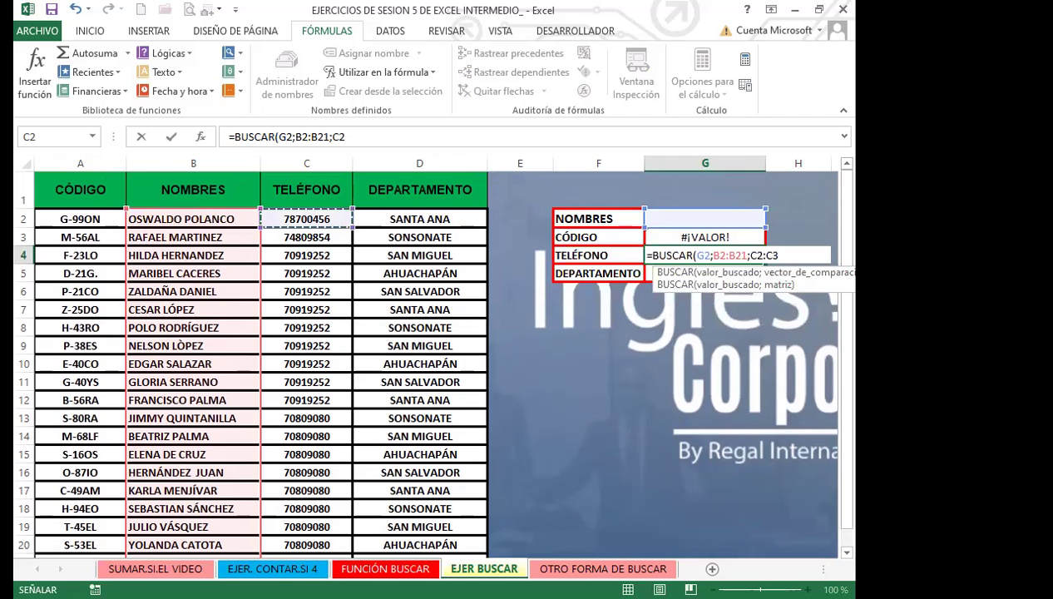
{"action": "left_click_drag", "start_coordinate": [299, 509], "coordinate": [308, 549]}
{"action": "key", "text": "Return"}
{"action": "scroll", "coordinate": [740, 225], "scroll_direction": "up", "scroll_amount": 1}
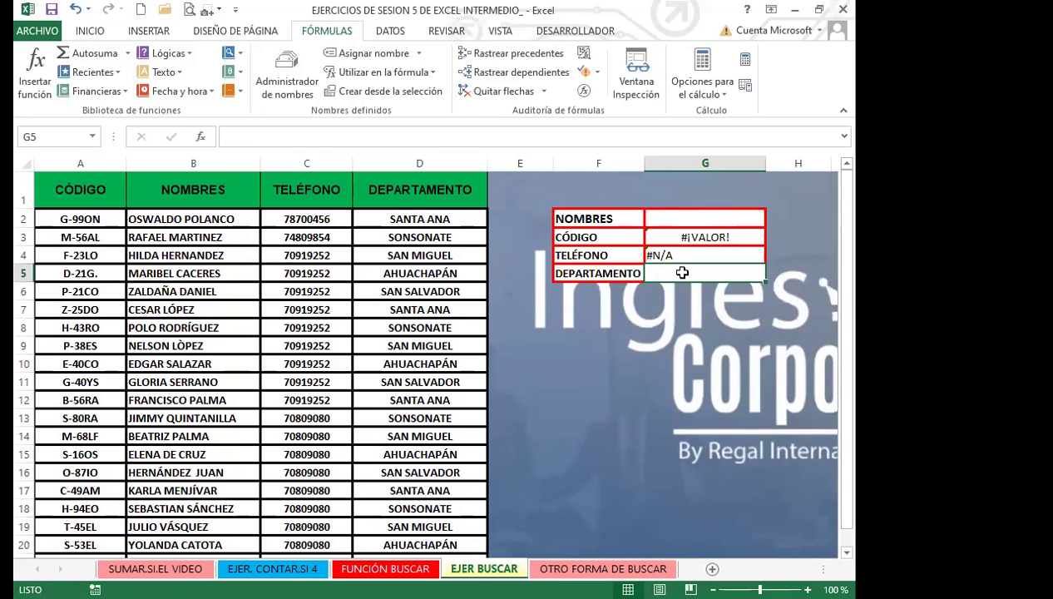
{"action": "type", "text": "=BUSC"}
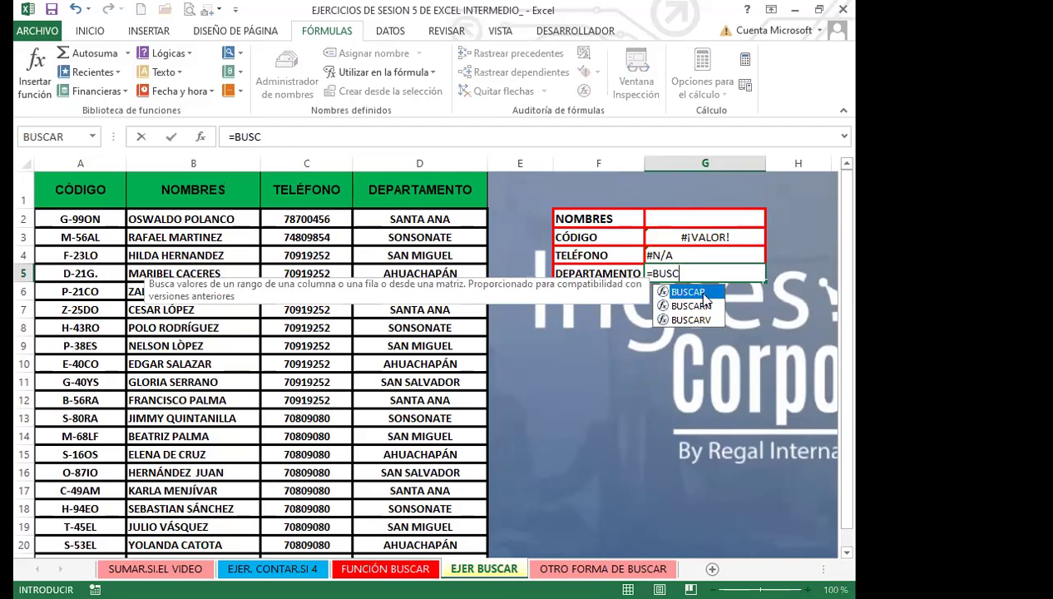
Enter a BUSCAR formula in G5 looking up G2 in B2:B21, returning the department column (#N/A)
{"action": "key", "text": "Tab"}
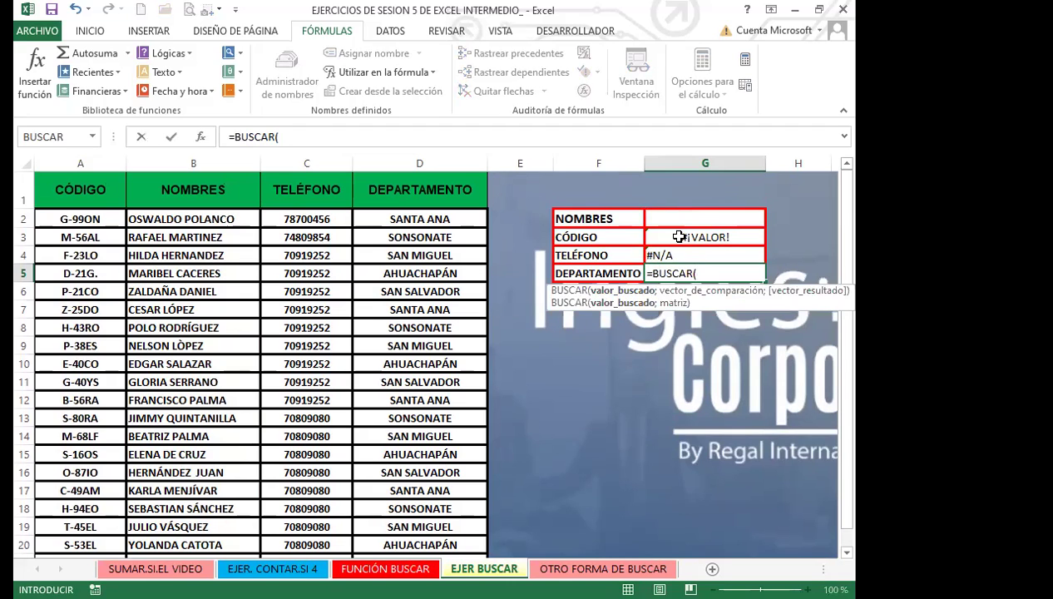
{"action": "left_click", "coordinate": [687, 219]}
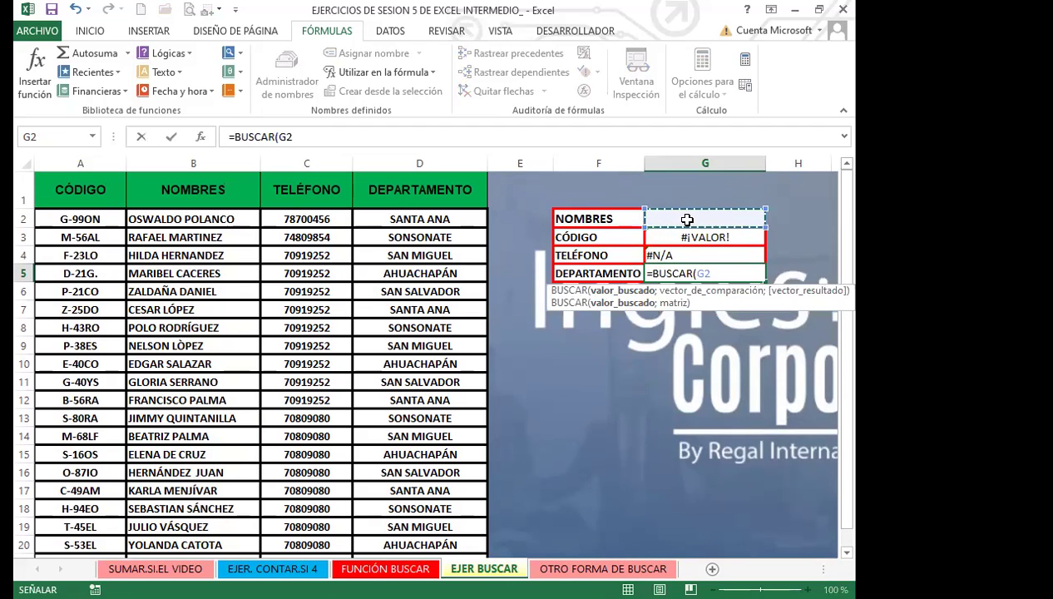
{"action": "type", "text": ";"}
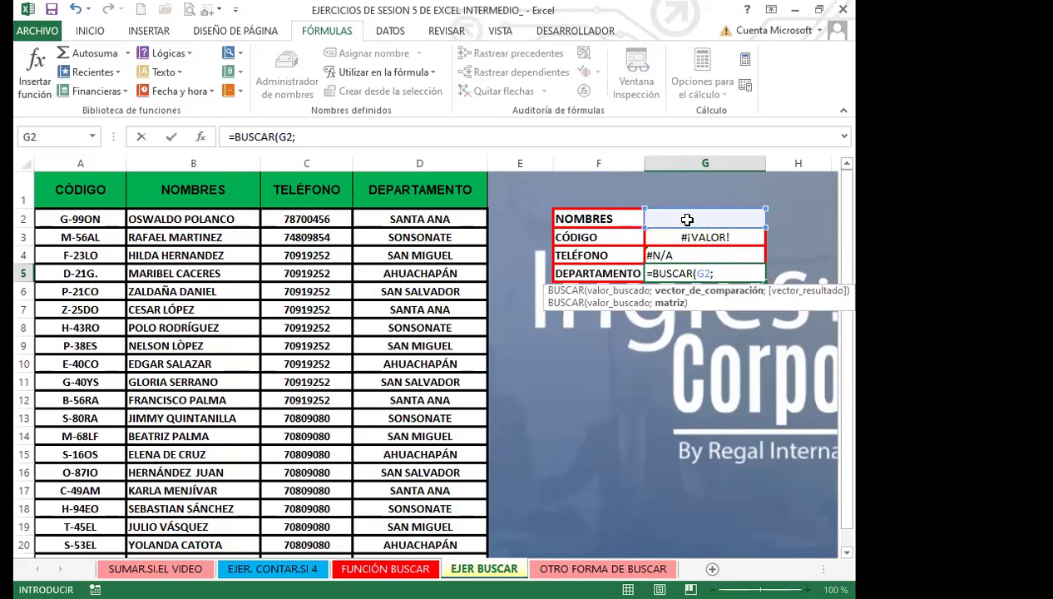
{"action": "left_click", "coordinate": [208, 219]}
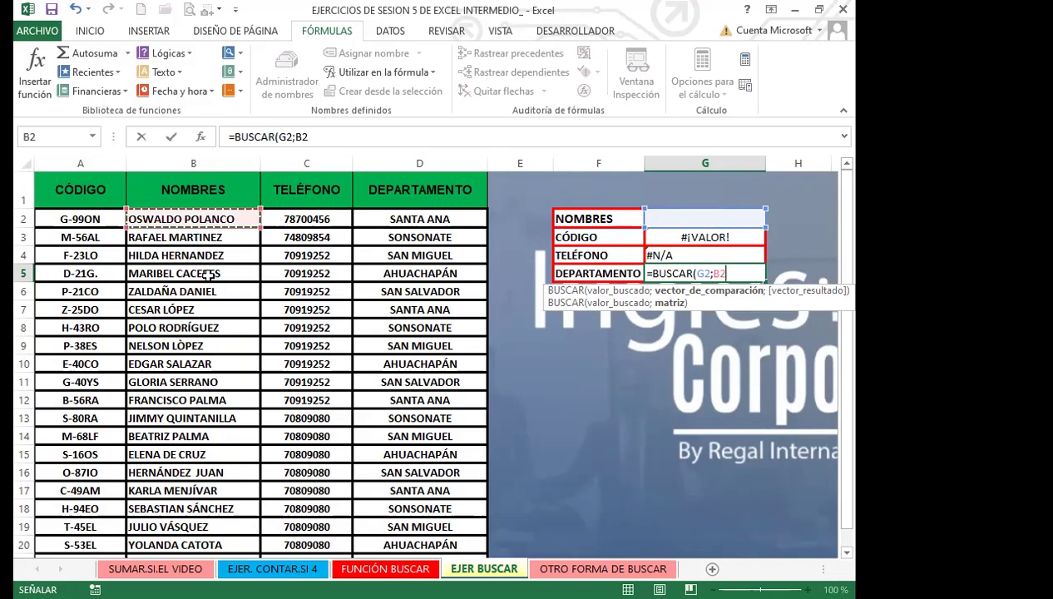
{"action": "left_click_drag", "start_coordinate": [208, 218], "coordinate": [215, 502]}
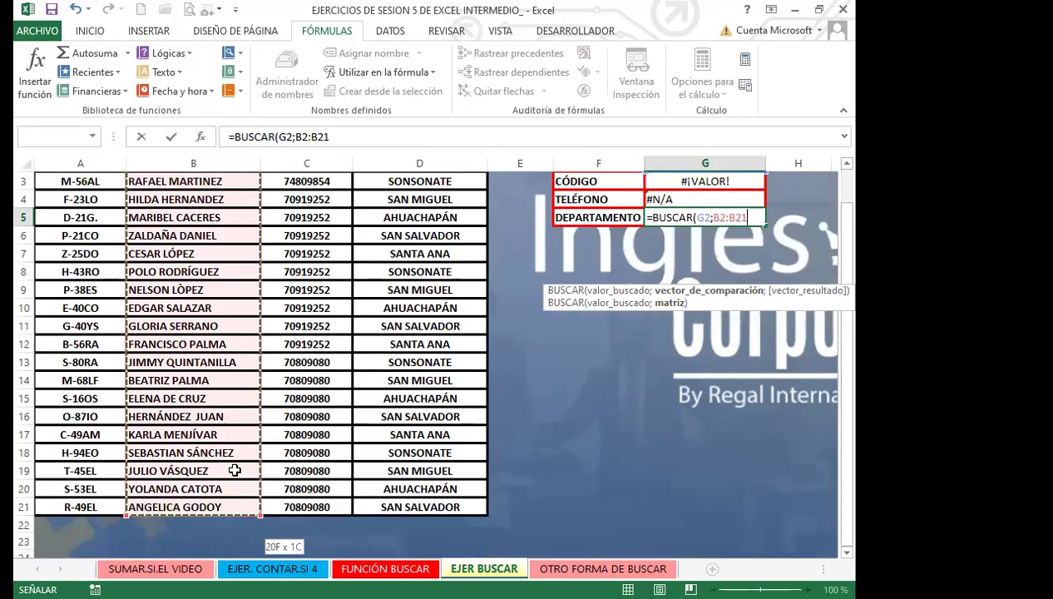
{"action": "type", "text": ";"}
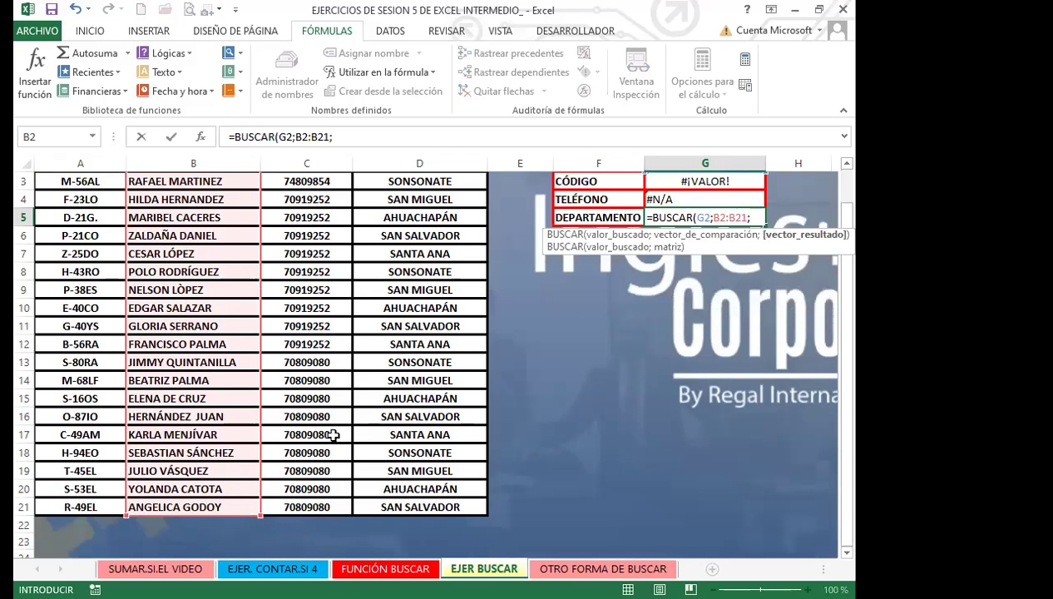
{"action": "scroll", "coordinate": [416, 239], "scroll_direction": "up", "scroll_amount": 1}
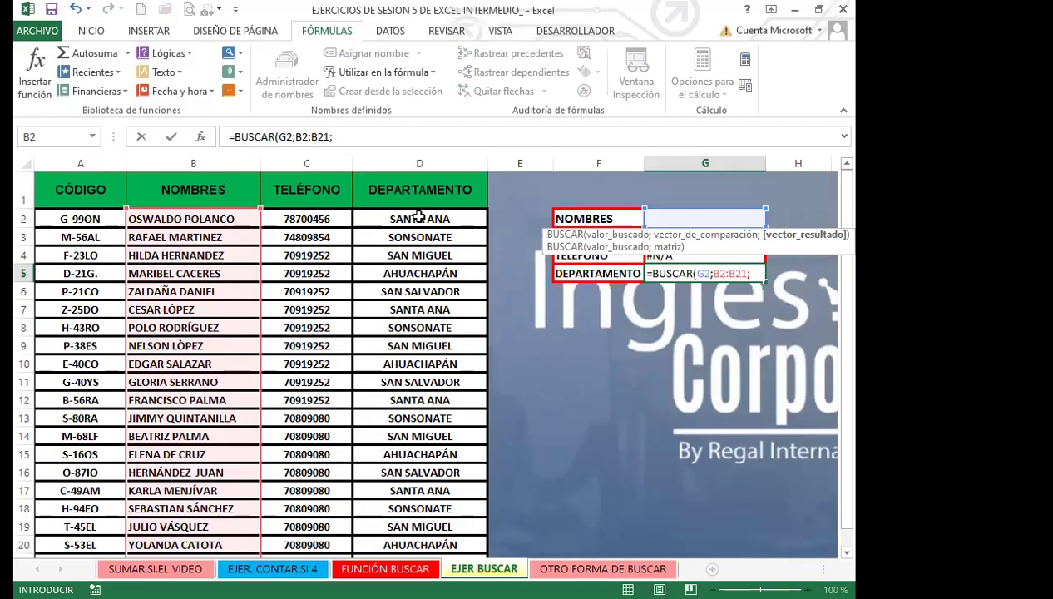
{"action": "left_click_drag", "start_coordinate": [420, 218], "coordinate": [419, 553]}
{"action": "key", "text": "Return"}
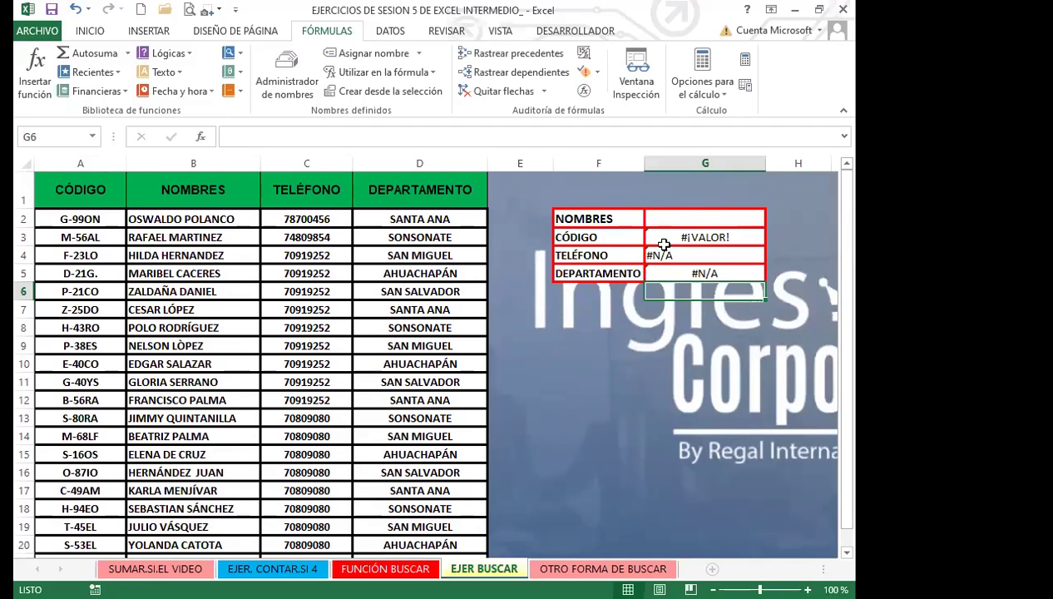
{"action": "left_click", "coordinate": [676, 219]}
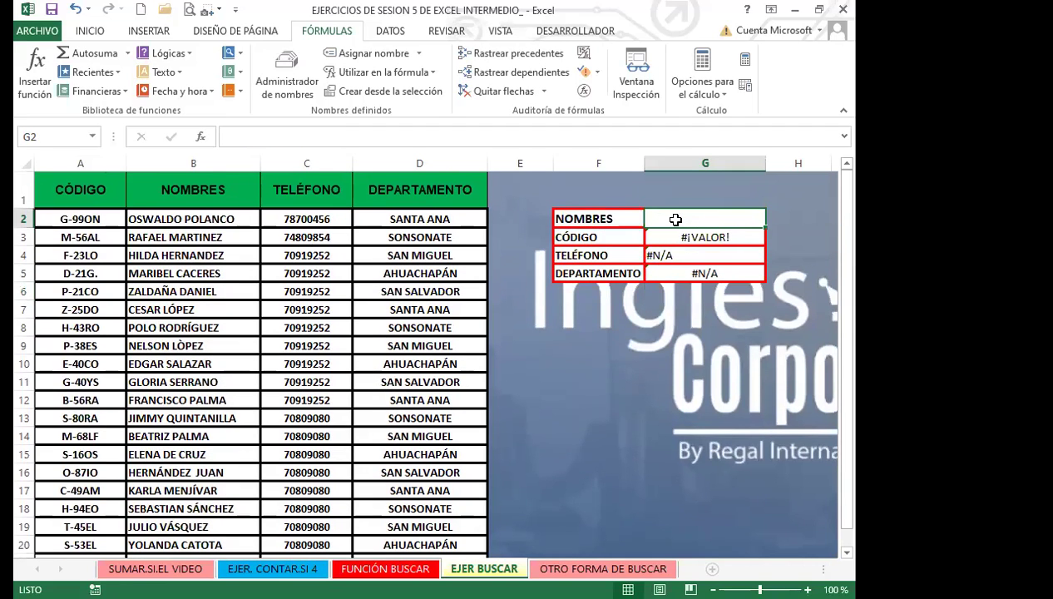
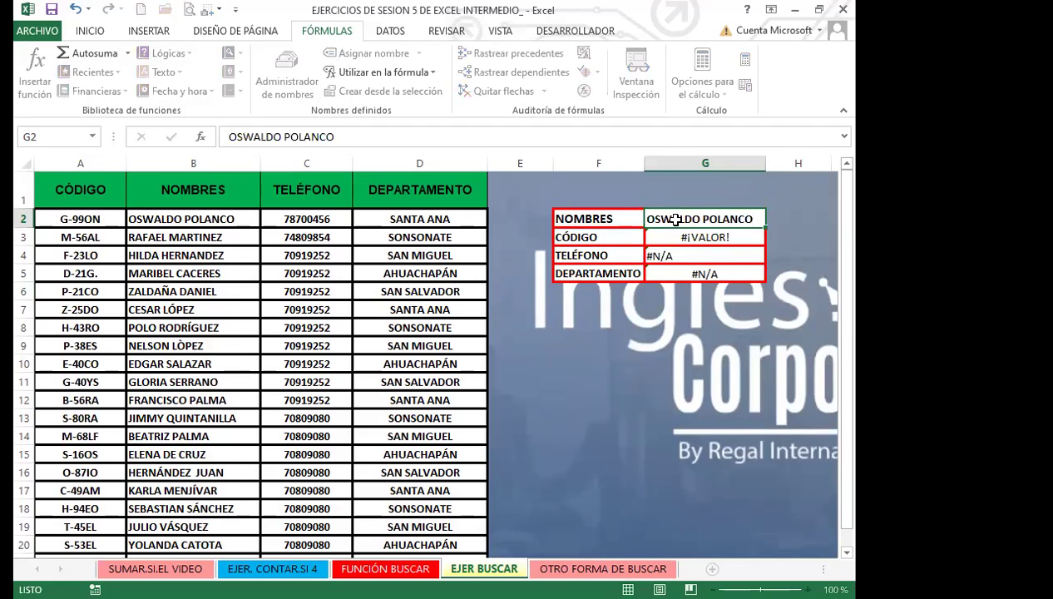
Enter the first employee's name in G2 and correct G3 to =BUSCAR(G2;B2:B21;A2:A21)
{"action": "key", "text": "Return"}
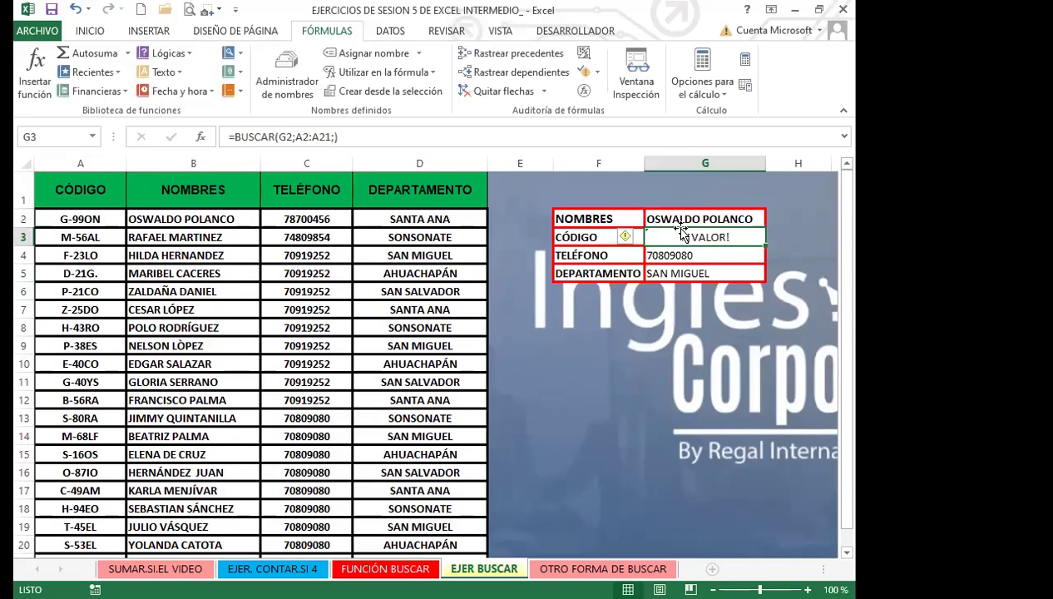
{"action": "left_click", "coordinate": [298, 137]}
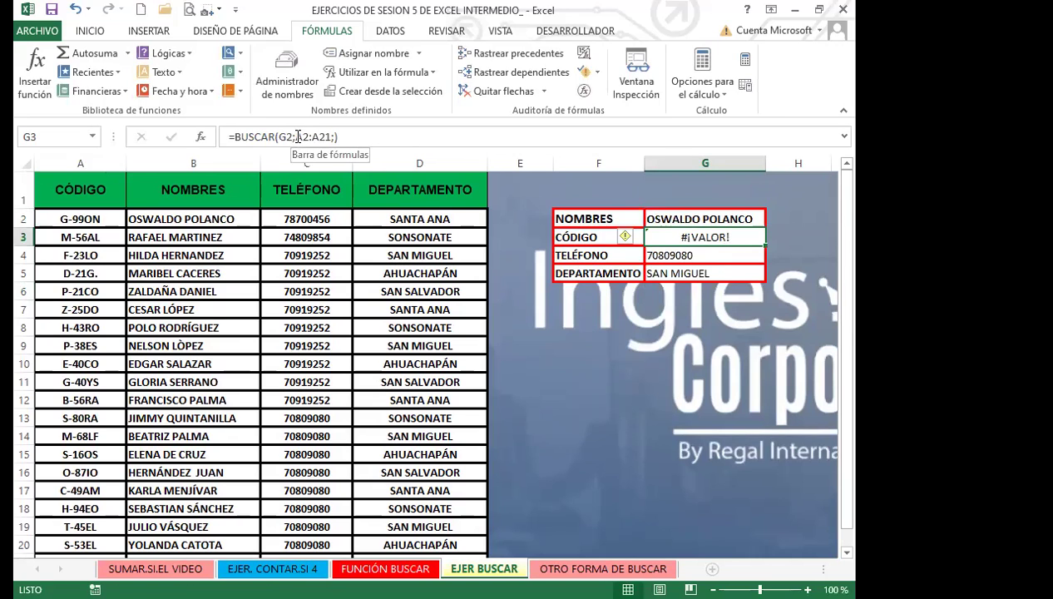
{"action": "left_click", "coordinate": [193, 219]}
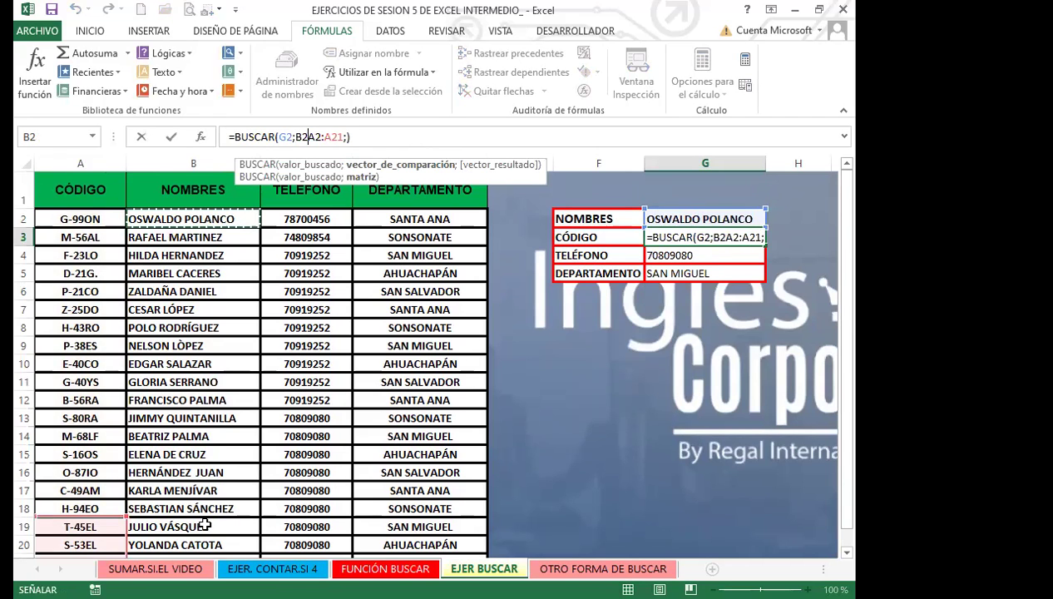
{"action": "key", "text": "ctrl+shift+Down"}
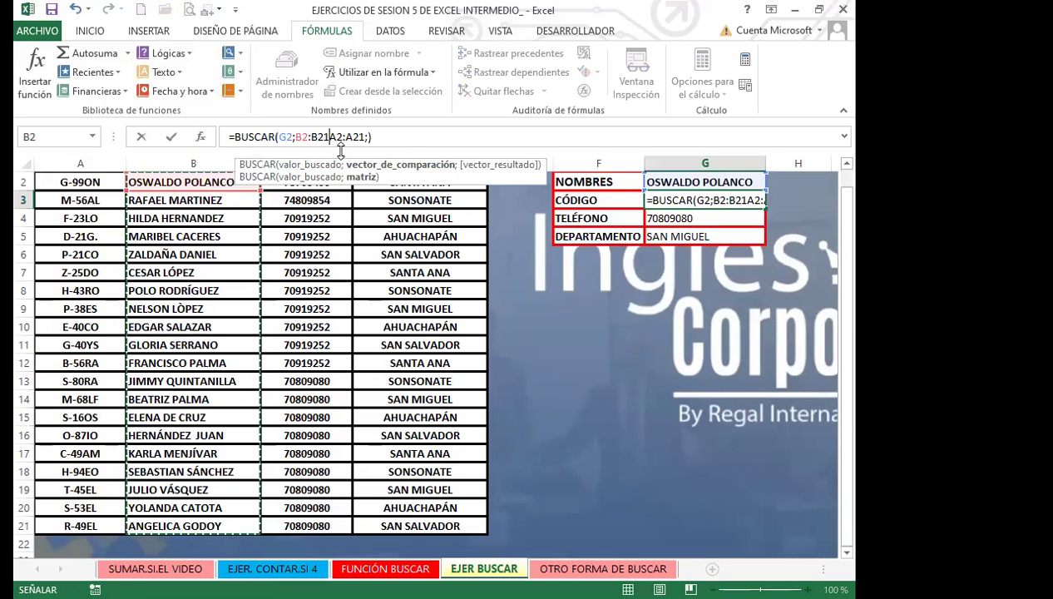
{"action": "type", "text": ";"}
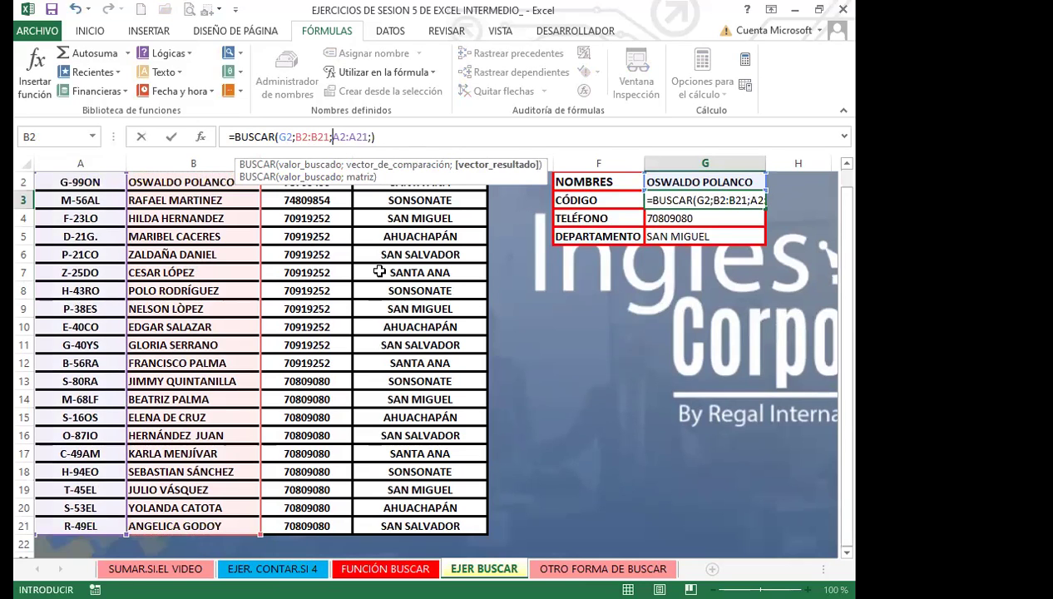
{"action": "key", "text": "Return"}
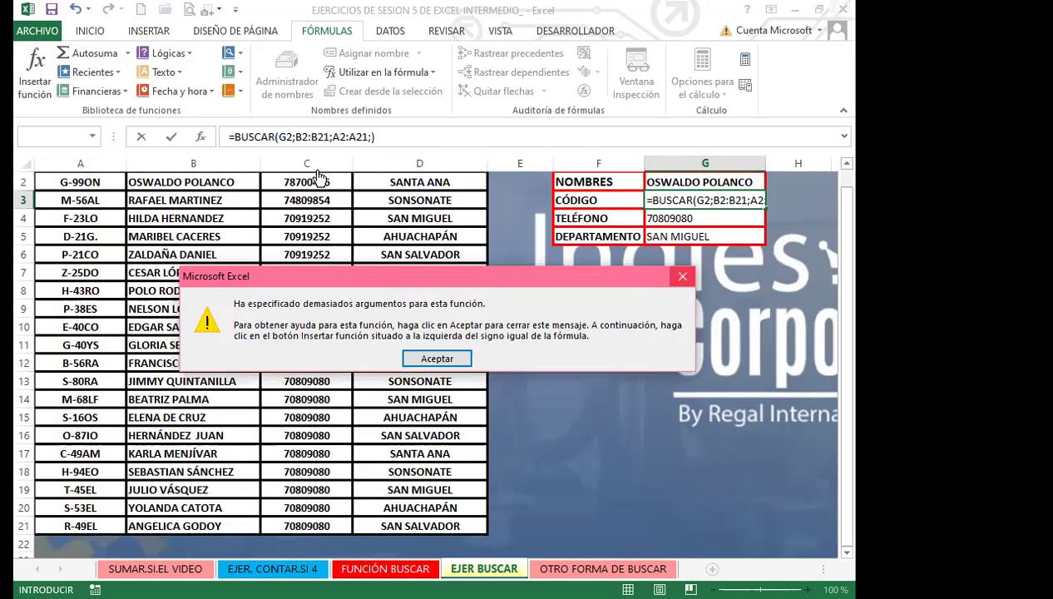
{"action": "left_click", "coordinate": [681, 278]}
{"action": "key", "text": "BackSpace"}
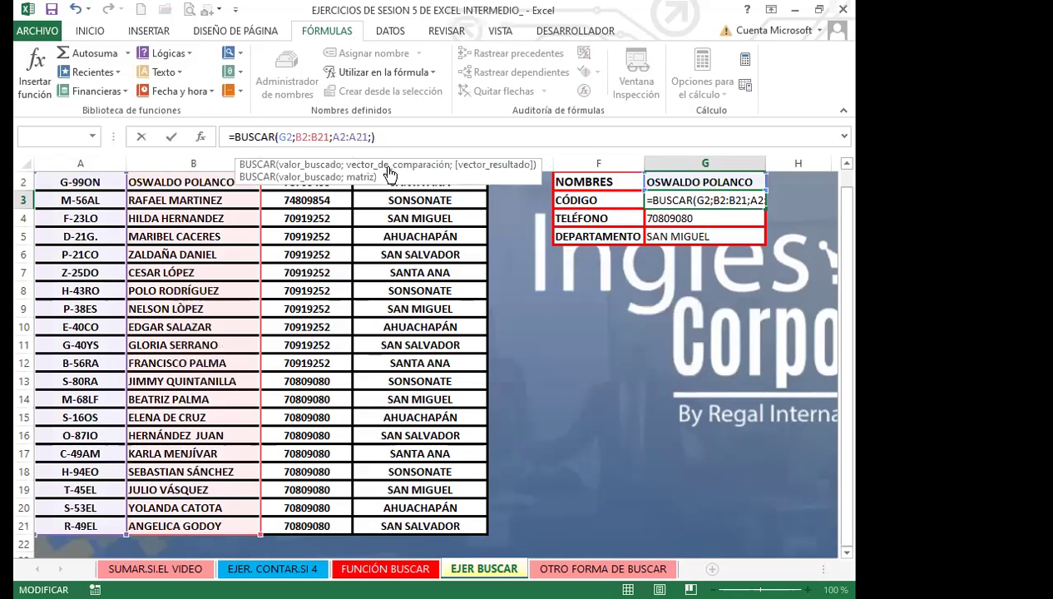
{"action": "left_click", "coordinate": [684, 204]}
{"action": "scroll", "coordinate": [608, 359], "scroll_direction": "up", "scroll_amount": 1}
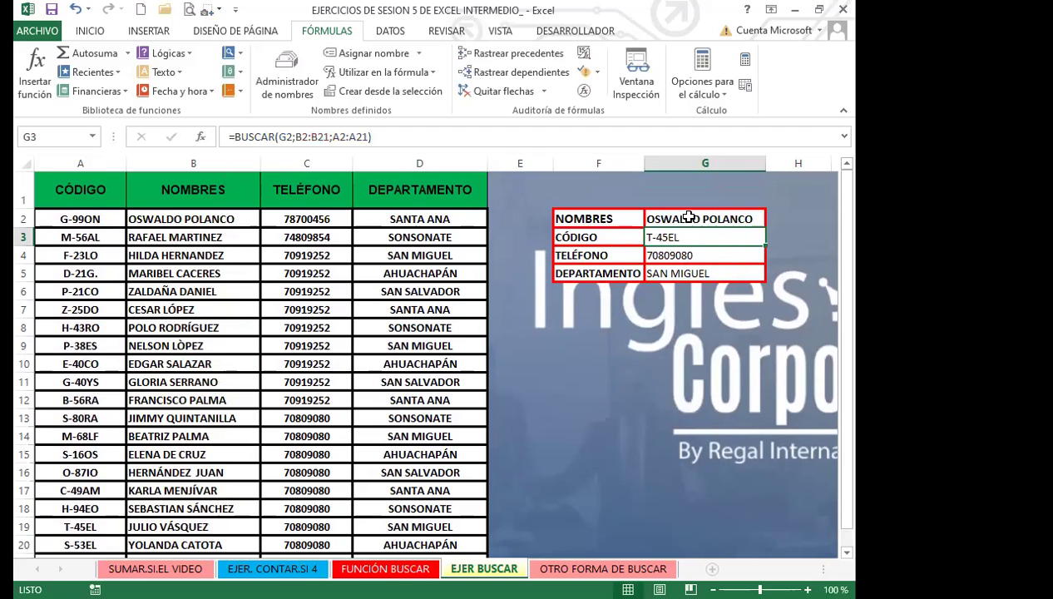
Select G3 and highlight the B2:B21 range inside its CÓDIGO formula
{"action": "left_click", "coordinate": [24, 219]}
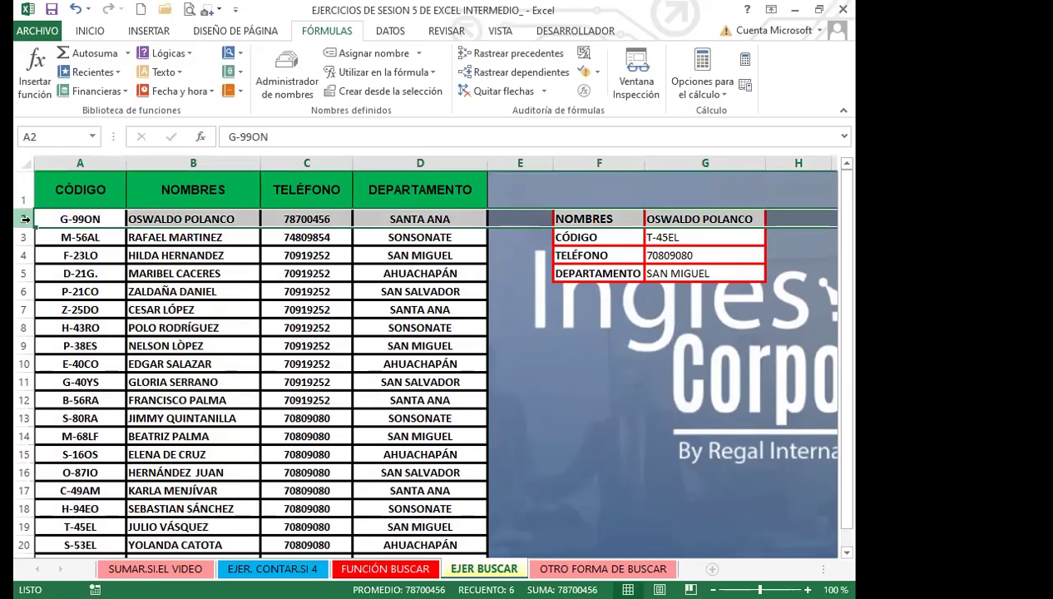
{"action": "left_click", "coordinate": [691, 239]}
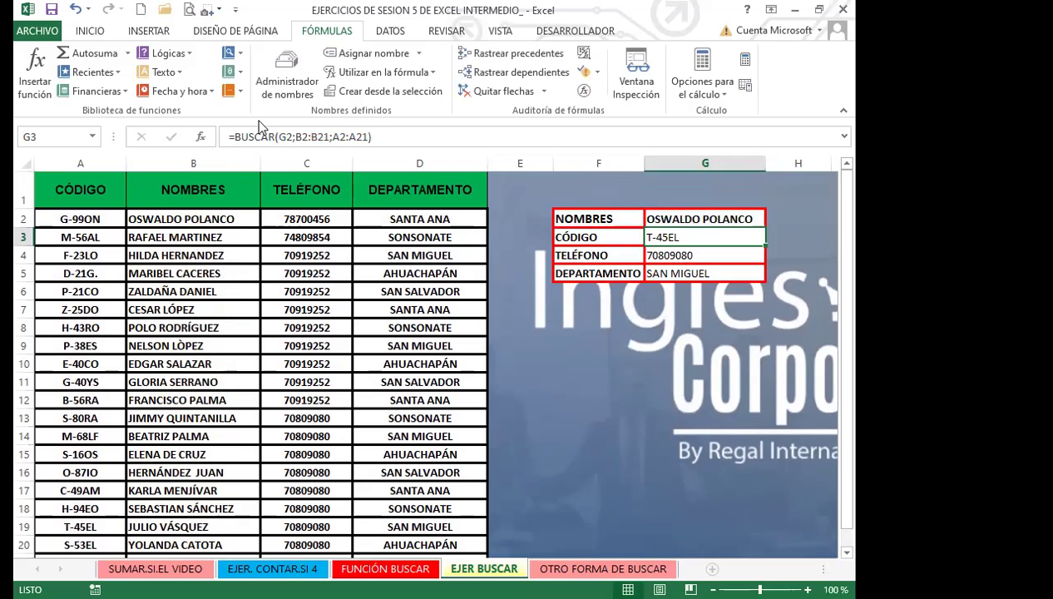
{"action": "left_click_drag", "start_coordinate": [296, 137], "coordinate": [329, 138]}
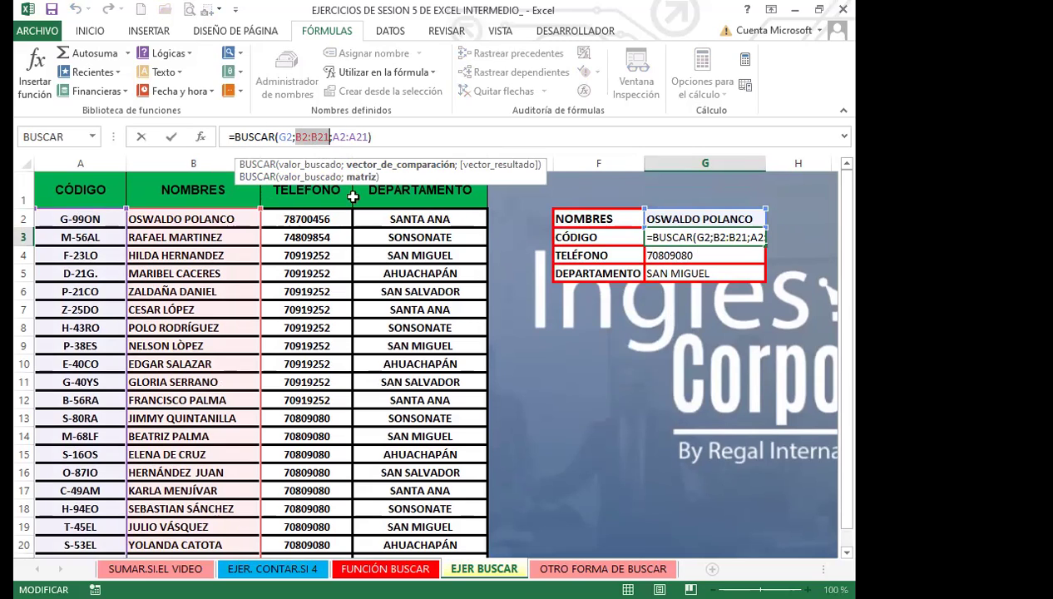
Rework the CÓDIGO formula's ranges using A2:A21 so it returns H-94EO for the entered name
{"action": "left_click", "coordinate": [369, 136]}
{"action": "key", "text": "BackSpace"}
{"action": "key", "text": "BackSpace"}
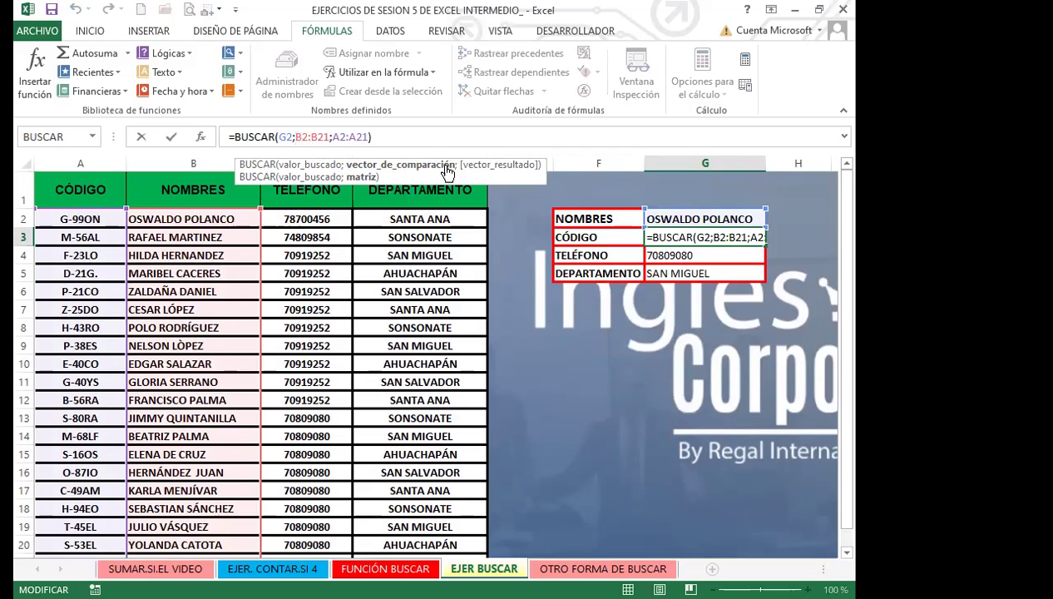
{"action": "type", "text": ")"}
{"action": "key", "text": "BackSpace"}
{"action": "key", "text": "BackSpace"}
{"action": "key", "text": "BackSpace"}
{"action": "key", "text": "BackSpace"}
{"action": "key", "text": "BackSpace"}
{"action": "key", "text": "BackSpace"}
{"action": "key", "text": "BackSpace"}
{"action": "key", "text": "BackSpace"}
{"action": "key", "text": "BackSpace"}
{"action": "key", "text": "BackSpace"}
{"action": "key", "text": "BackSpace"}
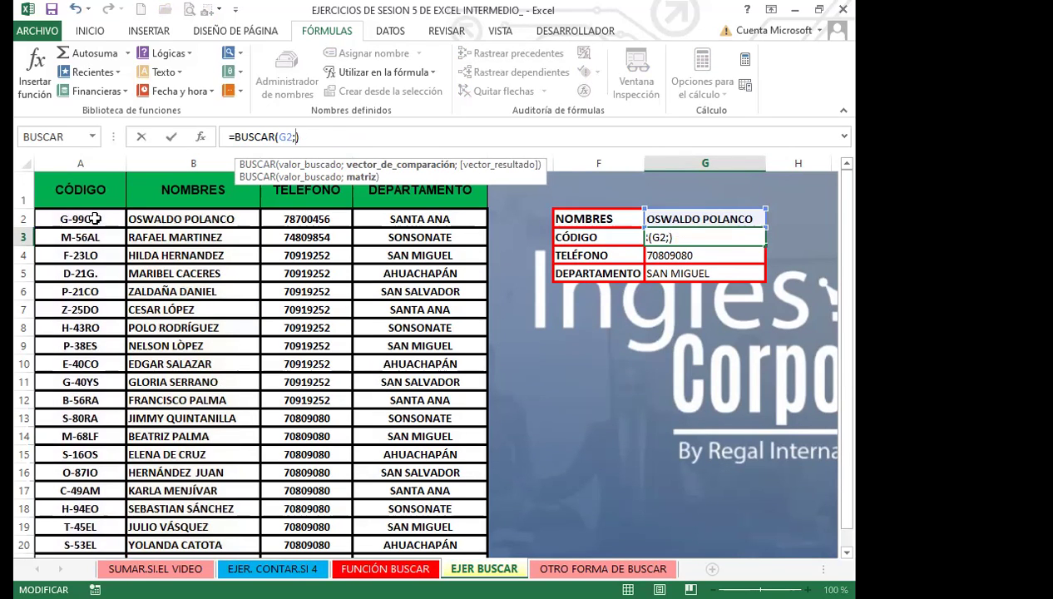
{"action": "left_click_drag", "start_coordinate": [94, 219], "coordinate": [88, 509]}
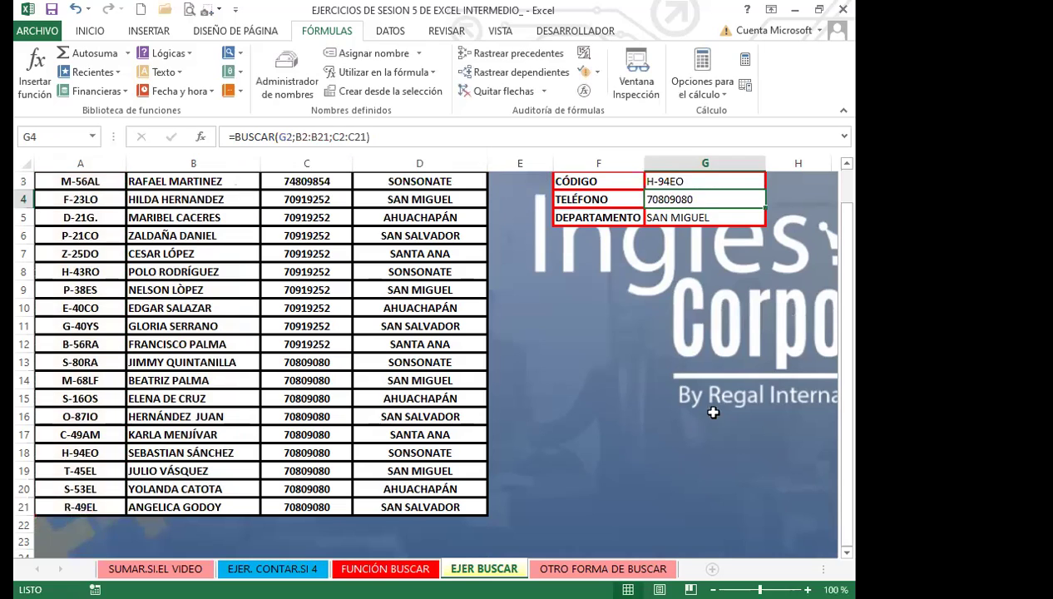
{"action": "scroll", "coordinate": [692, 361], "scroll_direction": "up", "scroll_amount": 1}
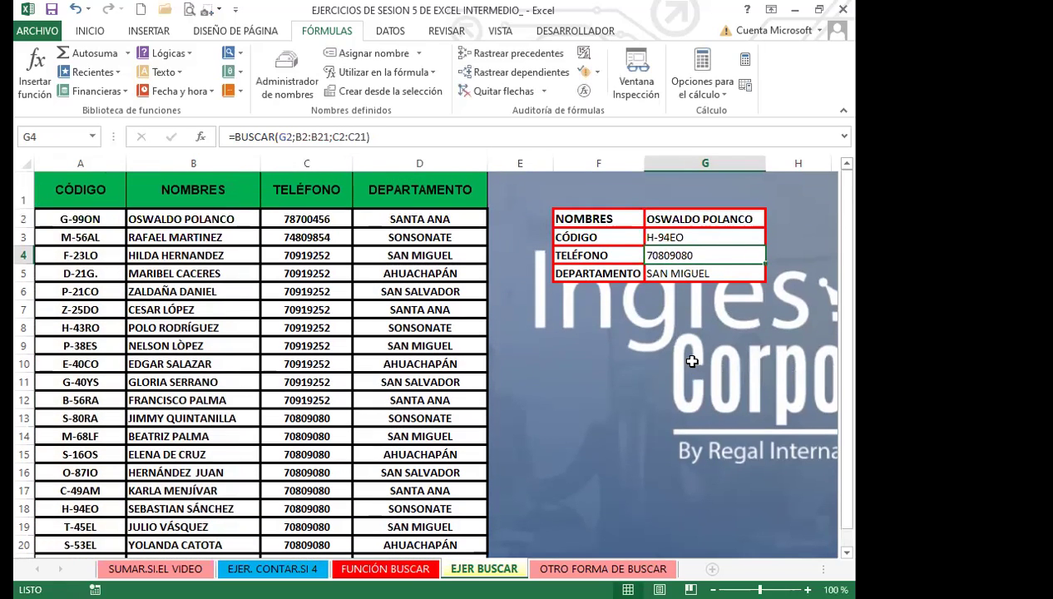
{"action": "left_click", "coordinate": [747, 217]}
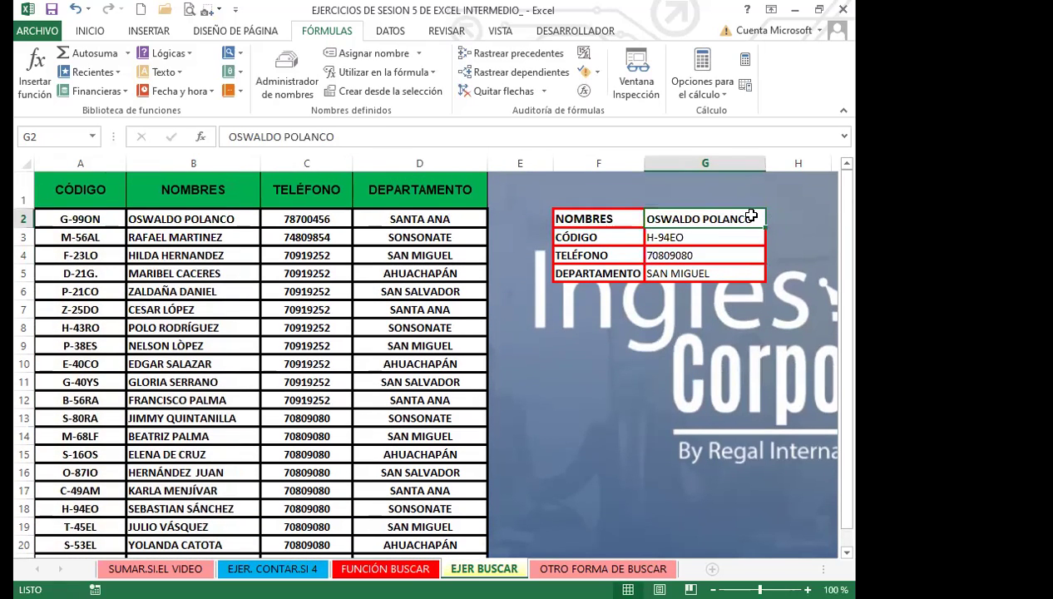
Clear the name from G2 so CÓDIGO, TELÉFONO and DEPARTAMENTO show #N/A, reviewing column B names
{"action": "key", "text": "Delete"}
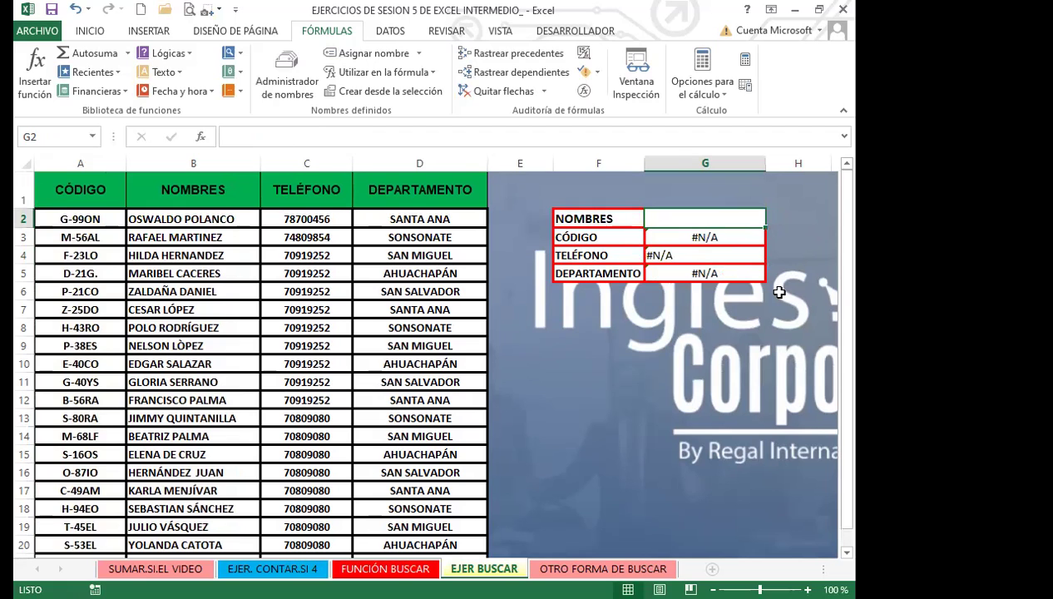
{"action": "left_click", "coordinate": [167, 418]}
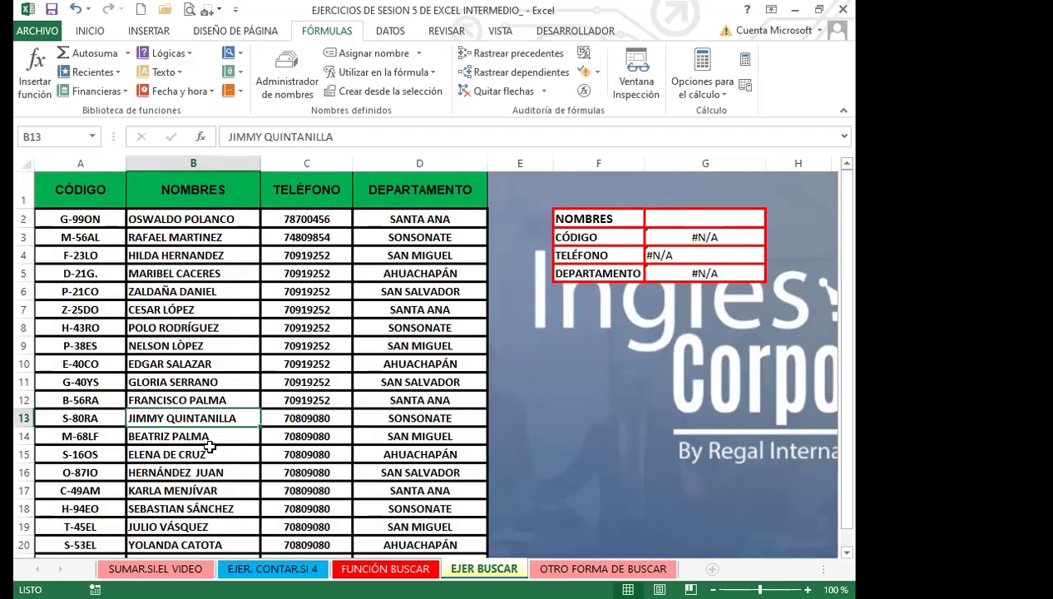
{"action": "scroll", "coordinate": [211, 447], "scroll_direction": "down", "scroll_amount": 3}
{"action": "left_click", "coordinate": [208, 360]}
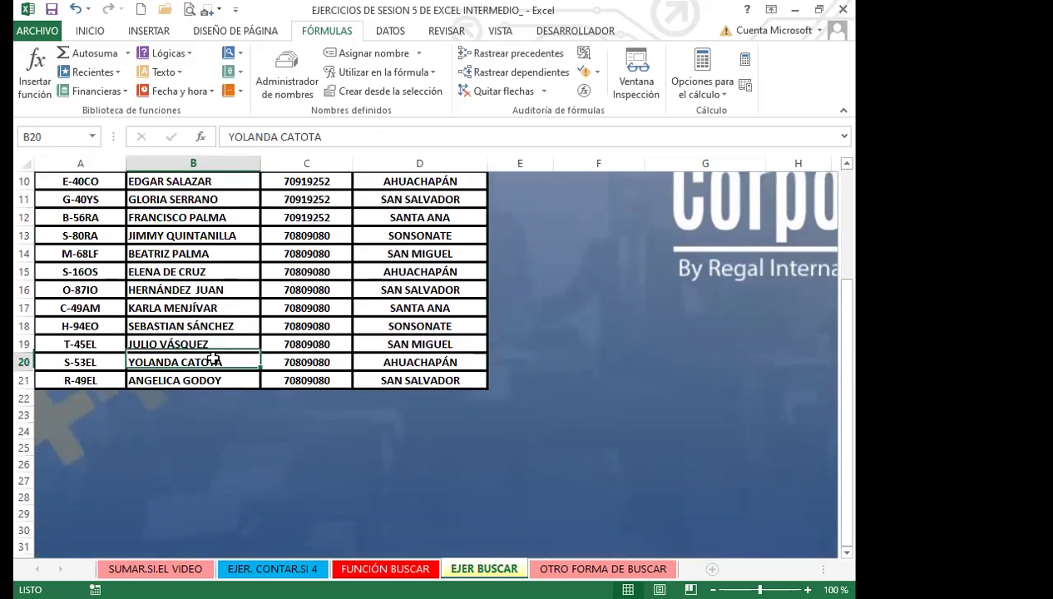
{"action": "scroll", "coordinate": [210, 334], "scroll_direction": "up", "scroll_amount": 3}
{"action": "scroll", "coordinate": [203, 341], "scroll_direction": "down", "scroll_amount": 1}
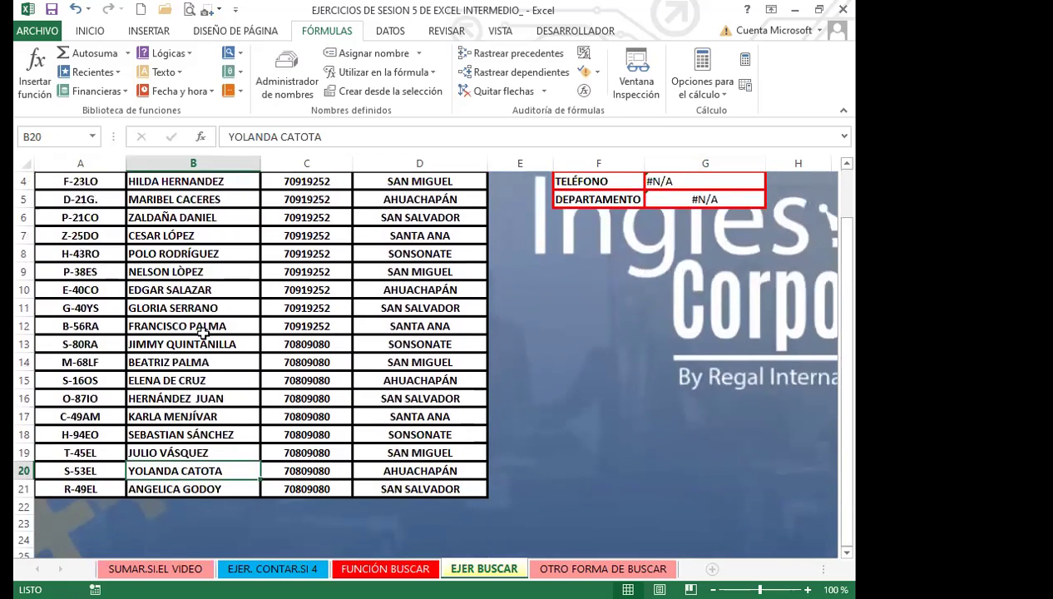
{"action": "scroll", "coordinate": [203, 343], "scroll_direction": "up", "scroll_amount": 1}
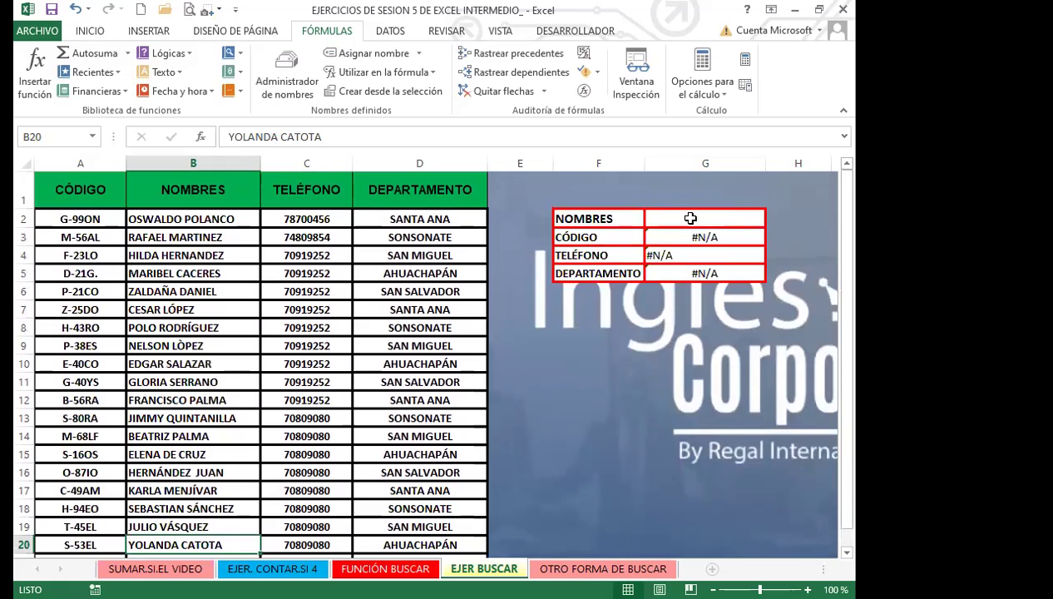
{"action": "left_click", "coordinate": [692, 218]}
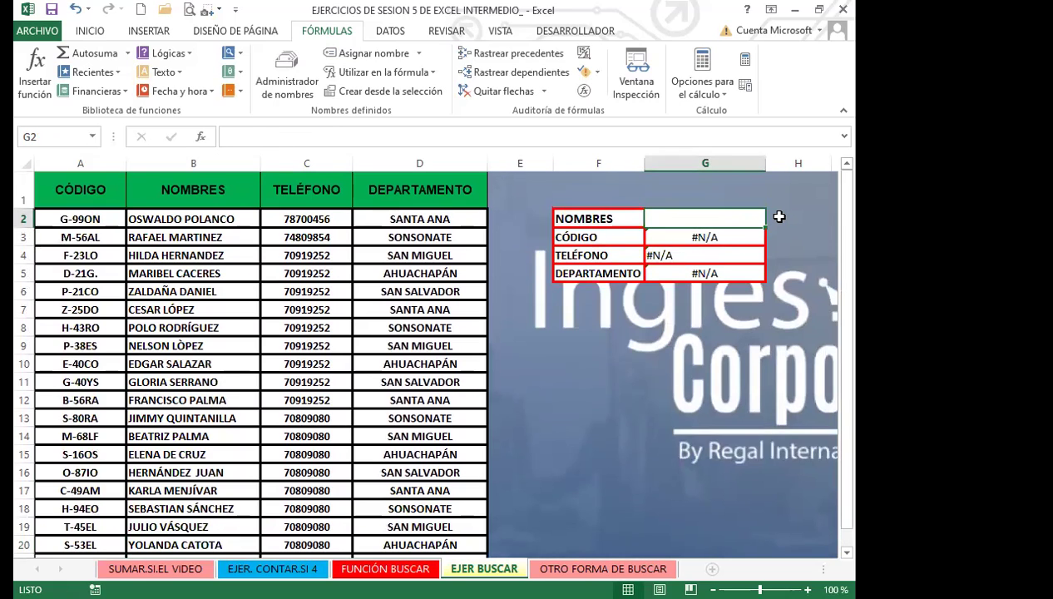
{"action": "left_click", "coordinate": [390, 31]}
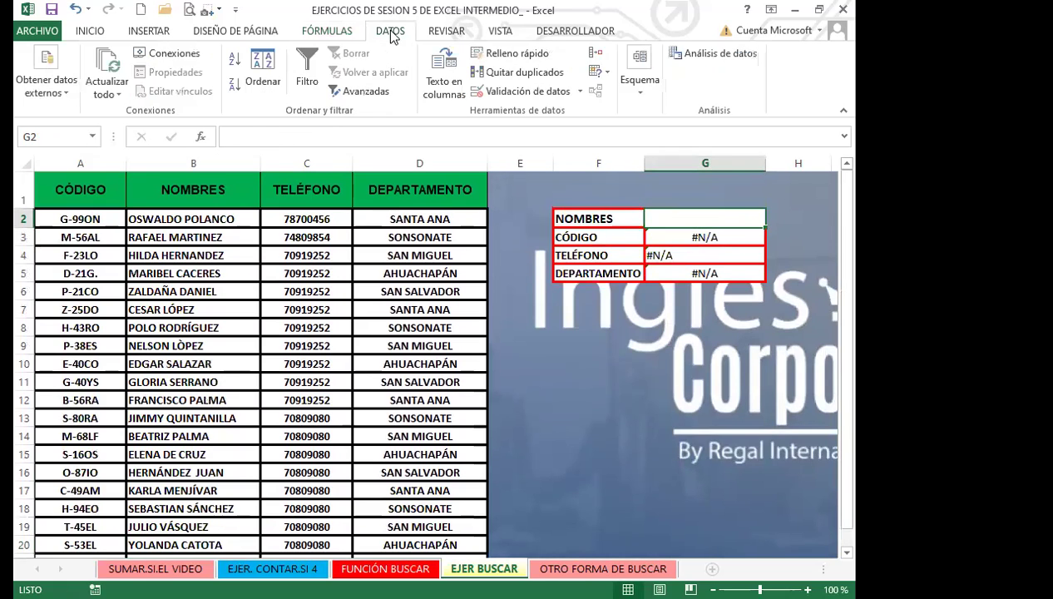
Add List data validation to G2 with the NOMBRES column starting at B2 as source
{"action": "left_click", "coordinate": [580, 91]}
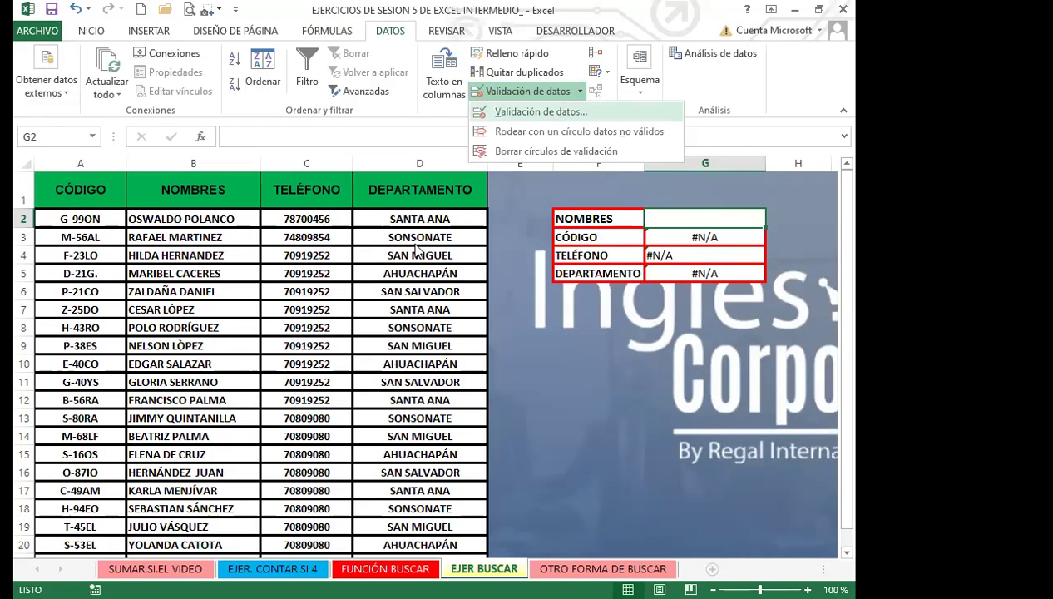
{"action": "left_click", "coordinate": [554, 112]}
{"action": "left_click", "coordinate": [323, 214]}
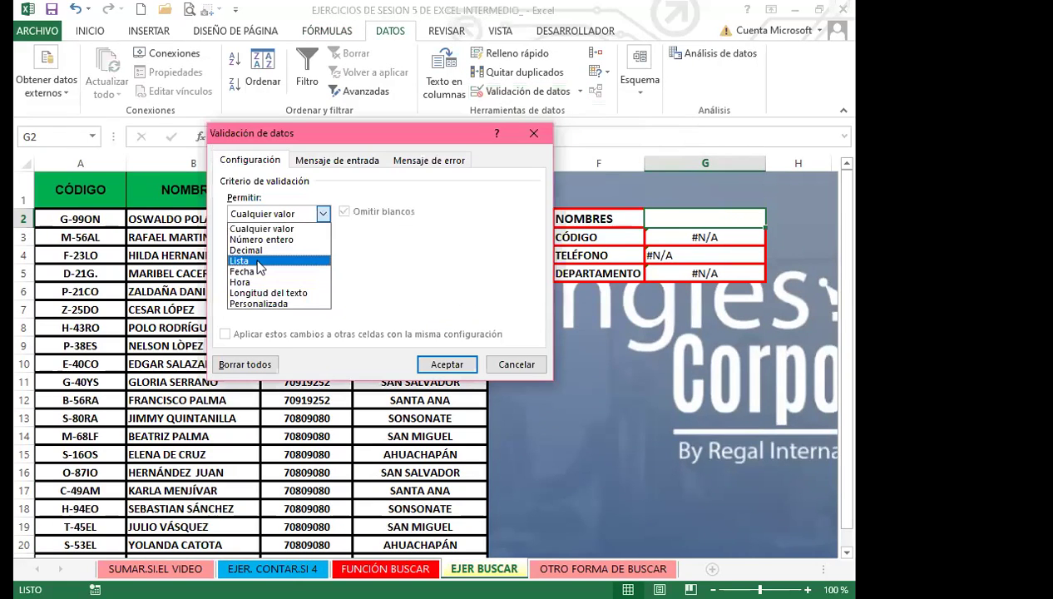
{"action": "left_click", "coordinate": [259, 267]}
{"action": "left_click", "coordinate": [278, 280]}
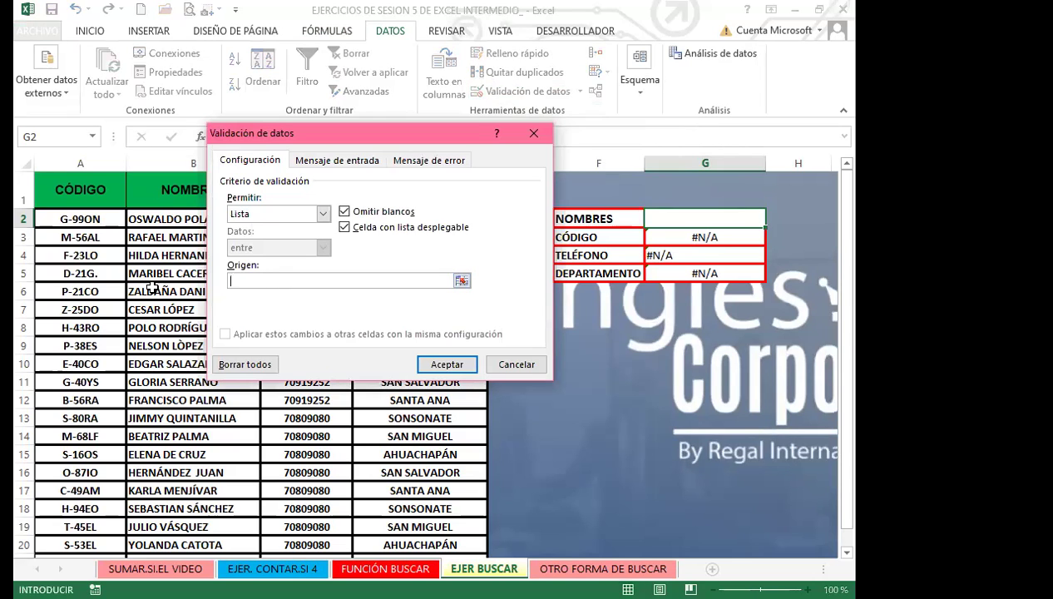
{"action": "left_click", "coordinate": [158, 217]}
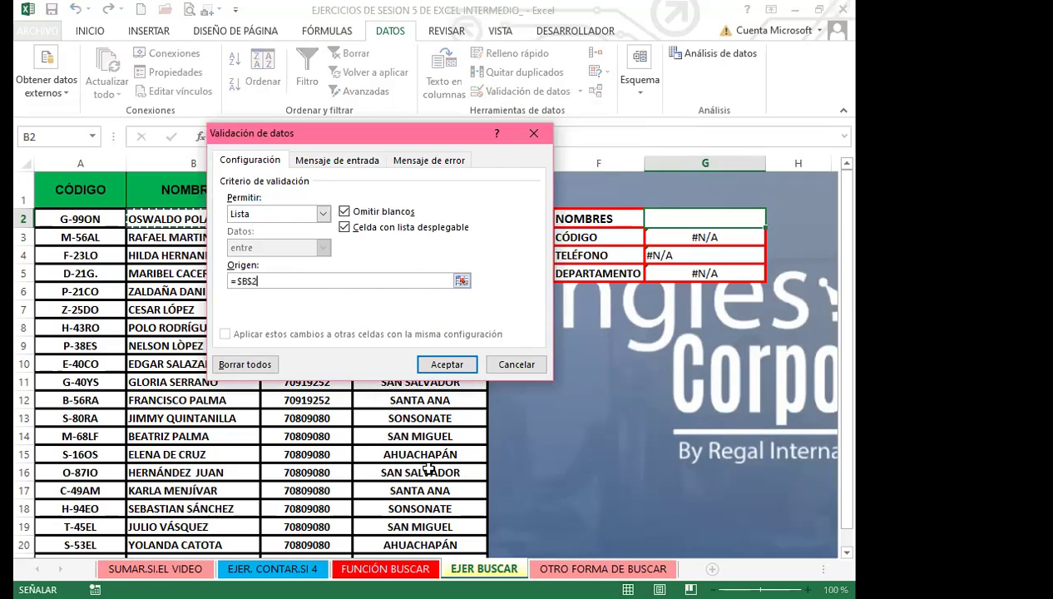
{"action": "key", "text": "Return"}
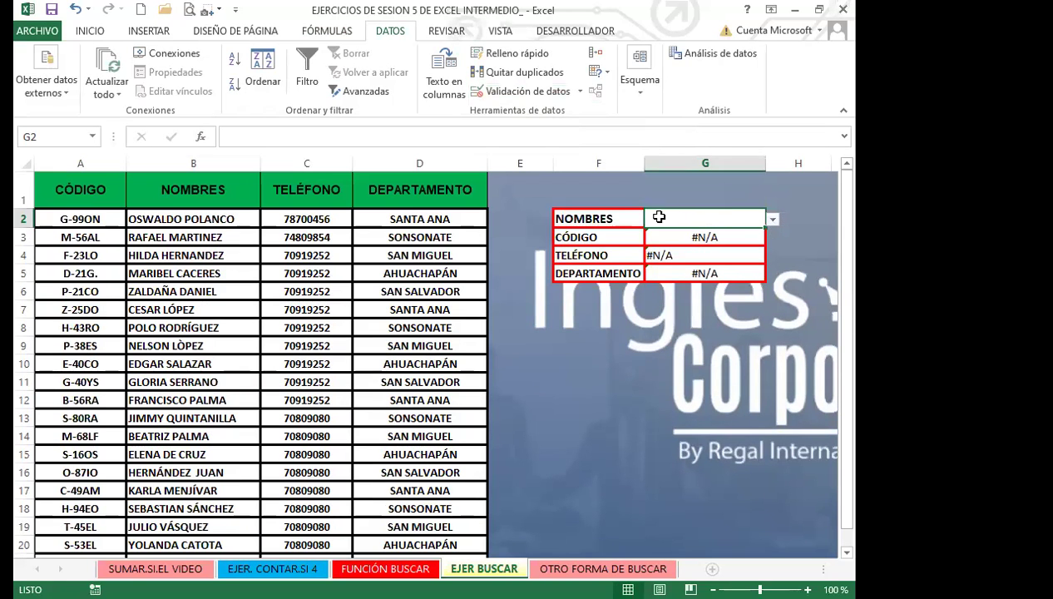
{"action": "left_click", "coordinate": [771, 218]}
{"action": "left_click", "coordinate": [685, 267]}
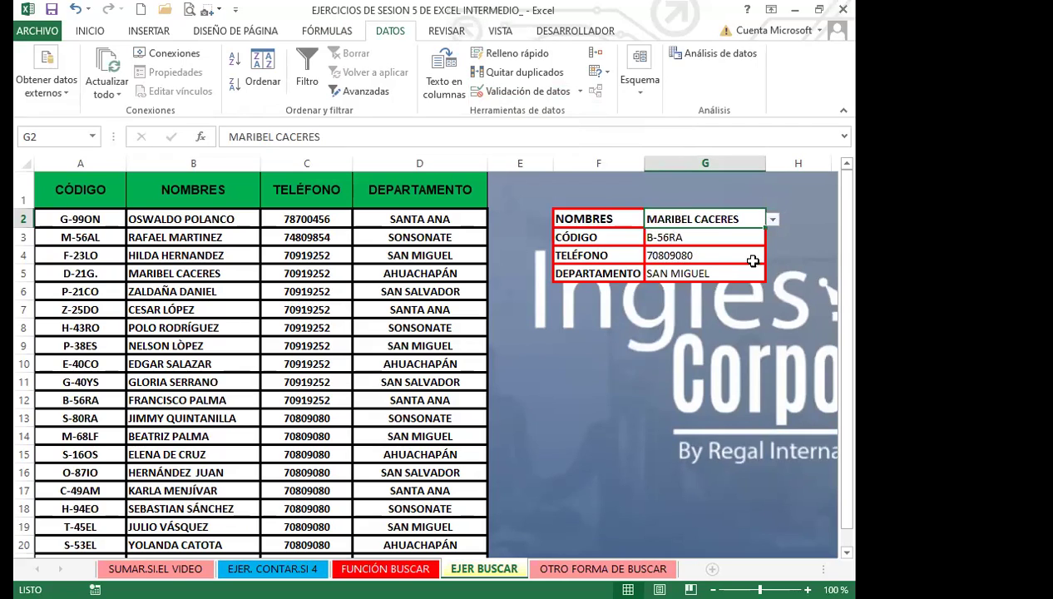
{"action": "left_click", "coordinate": [772, 221]}
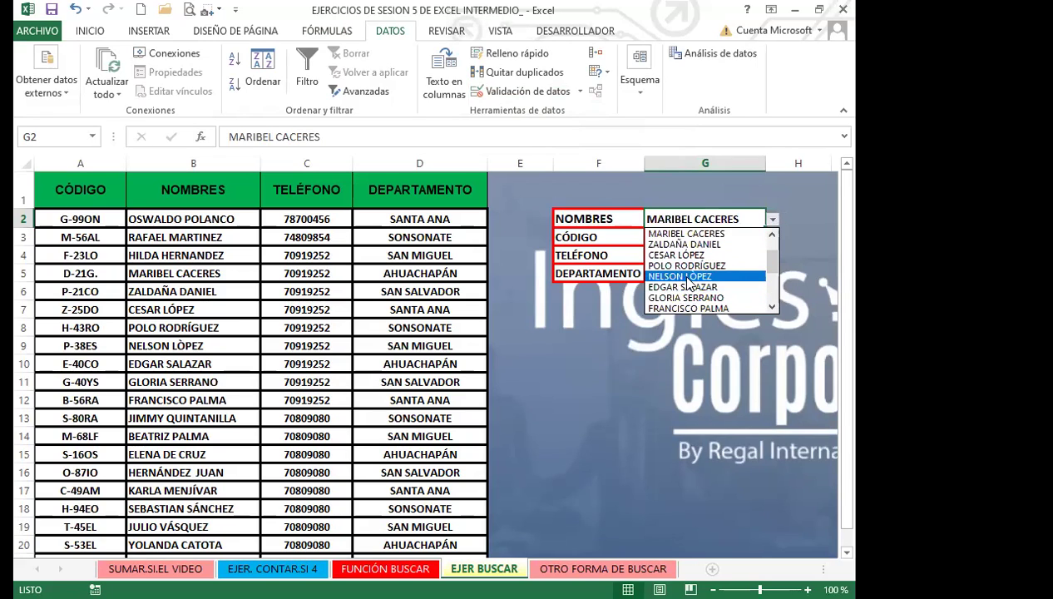
{"action": "left_click_drag", "start_coordinate": [774, 263], "coordinate": [774, 288]}
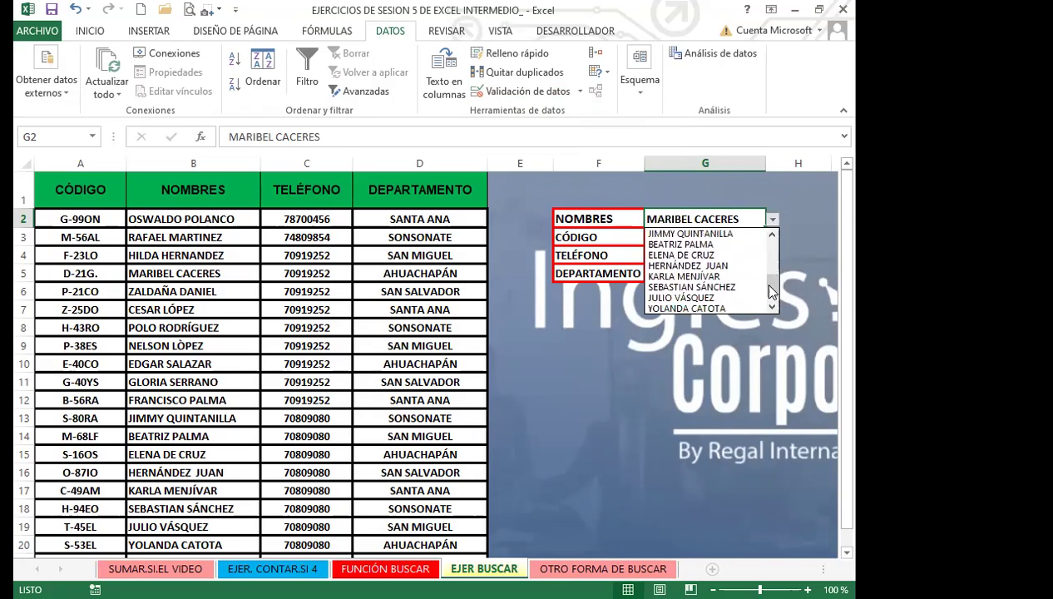
{"action": "left_click", "coordinate": [685, 256]}
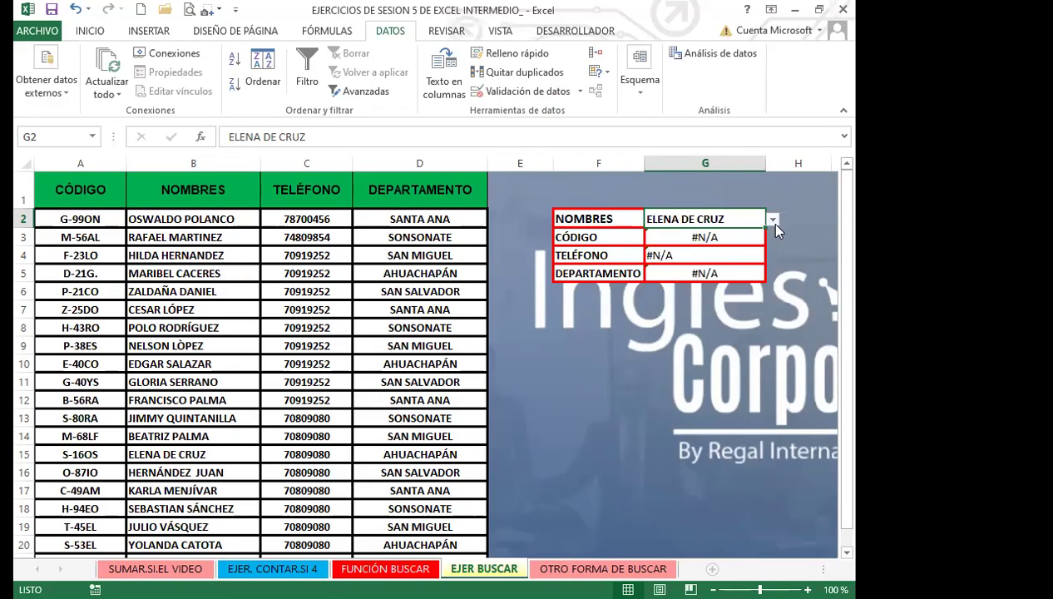
{"action": "left_click", "coordinate": [773, 220]}
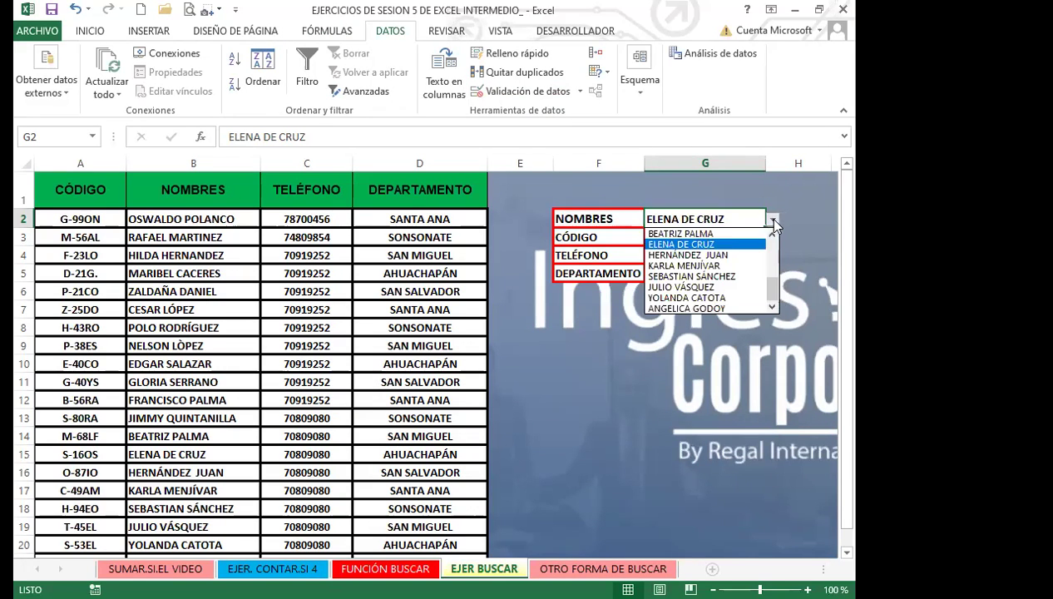
{"action": "left_click", "coordinate": [680, 254]}
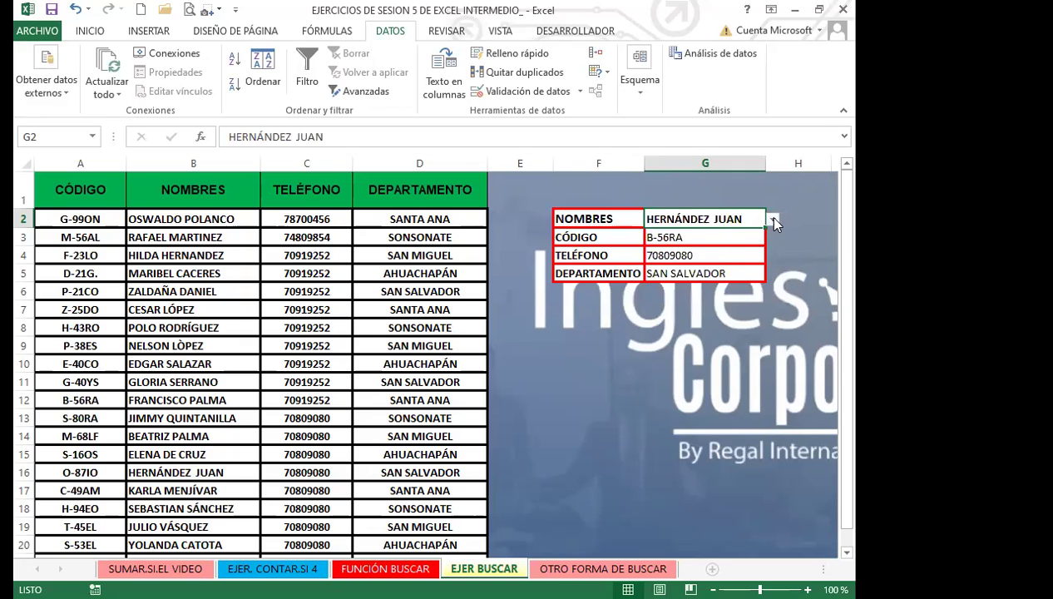
{"action": "left_click", "coordinate": [773, 221]}
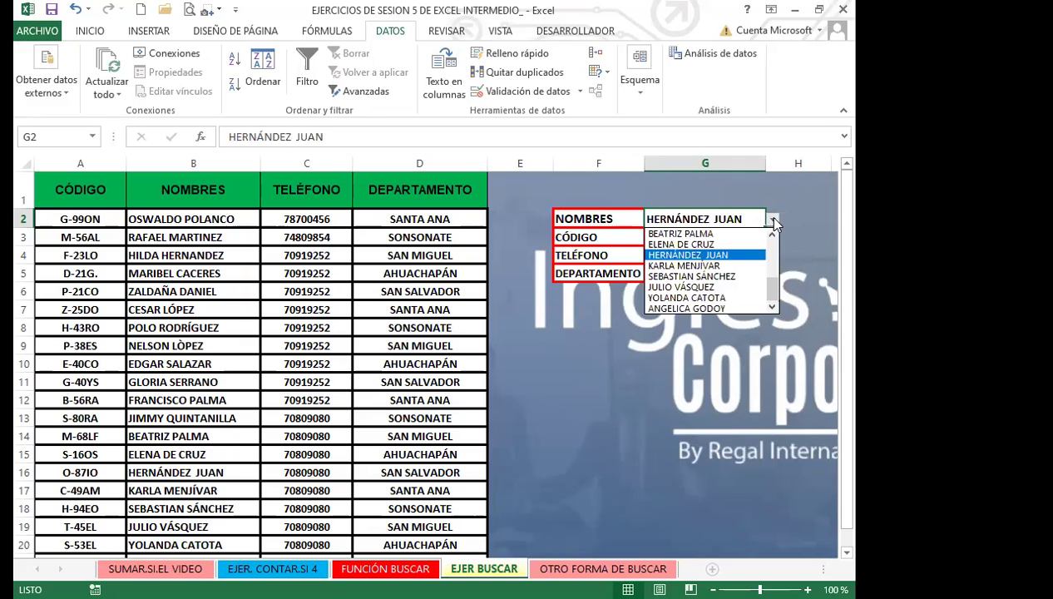
{"action": "left_click", "coordinate": [690, 244]}
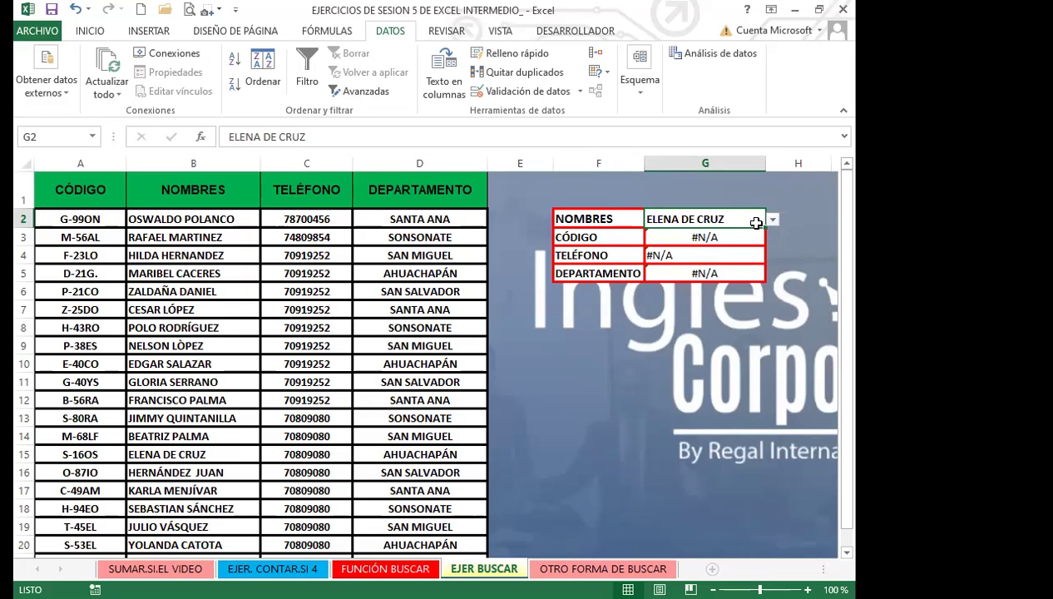
{"action": "left_click", "coordinate": [770, 218]}
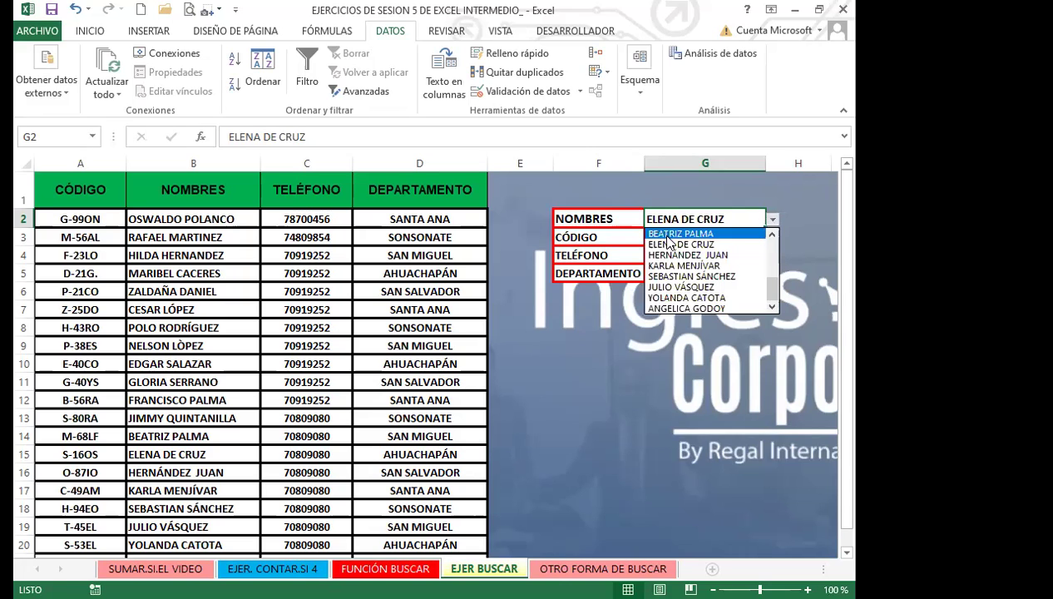
{"action": "left_click", "coordinate": [681, 255]}
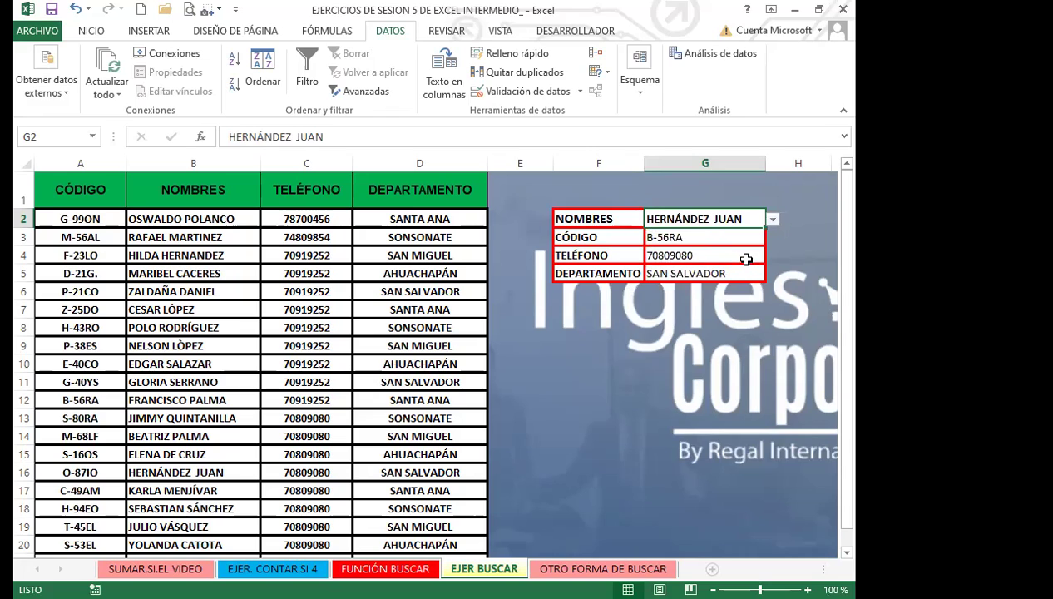
{"action": "left_click", "coordinate": [708, 236]}
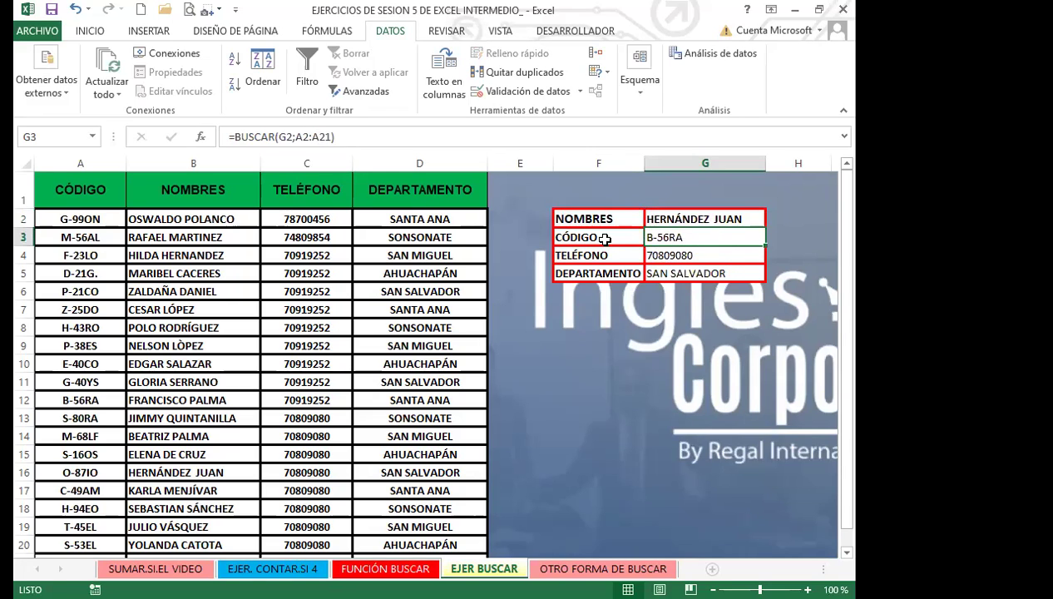
Make the TELÉFONO formula in G4 use absolute $B$2:$B$21 and a $C$21 result range end
{"action": "left_click", "coordinate": [662, 251]}
{"action": "left_click", "coordinate": [318, 137]}
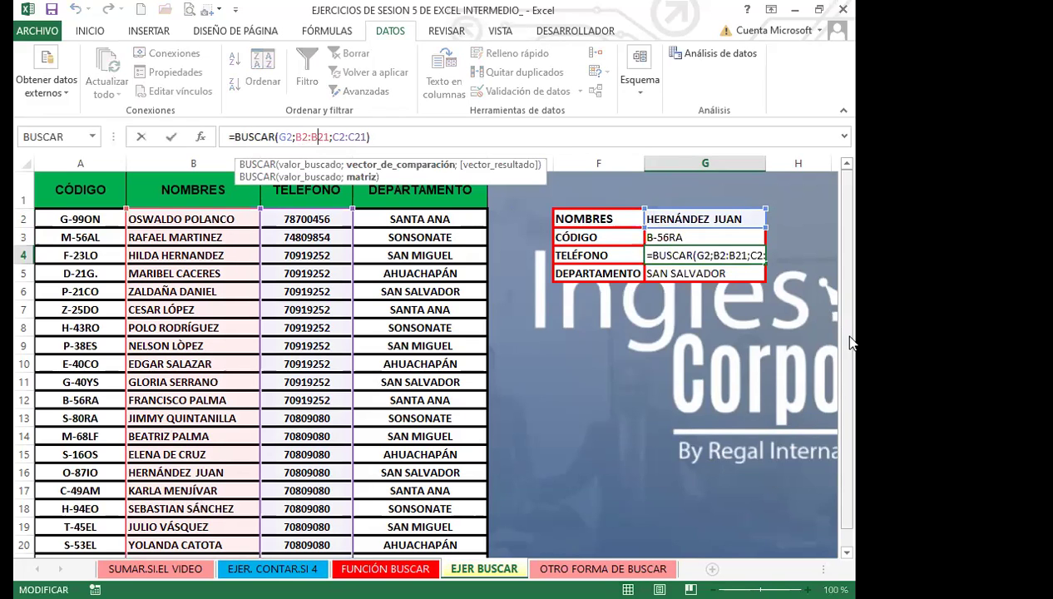
{"action": "scroll", "coordinate": [850, 345], "scroll_direction": "down", "scroll_amount": 1}
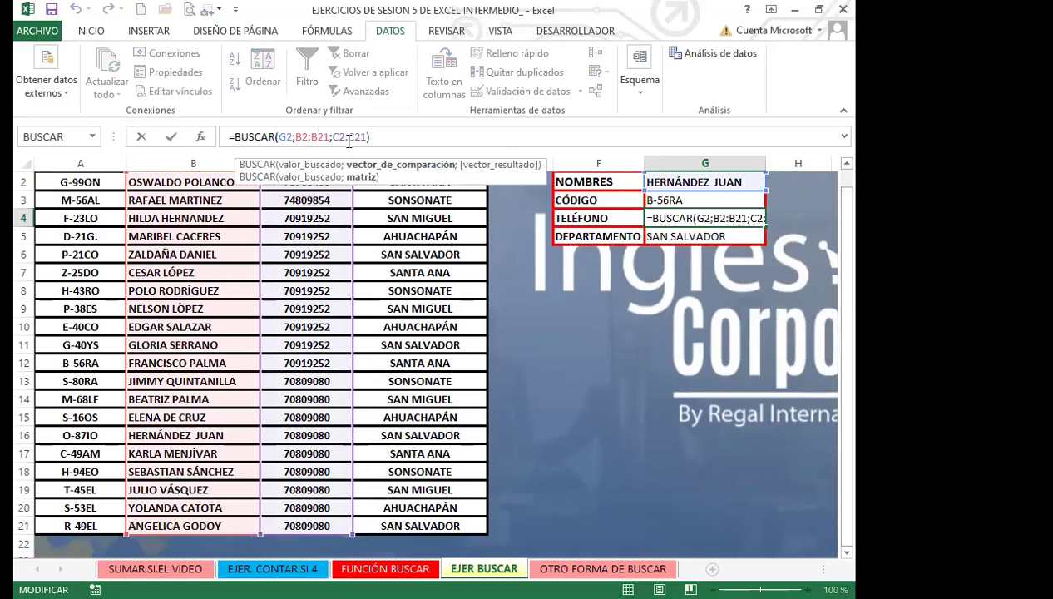
{"action": "key", "text": "F4"}
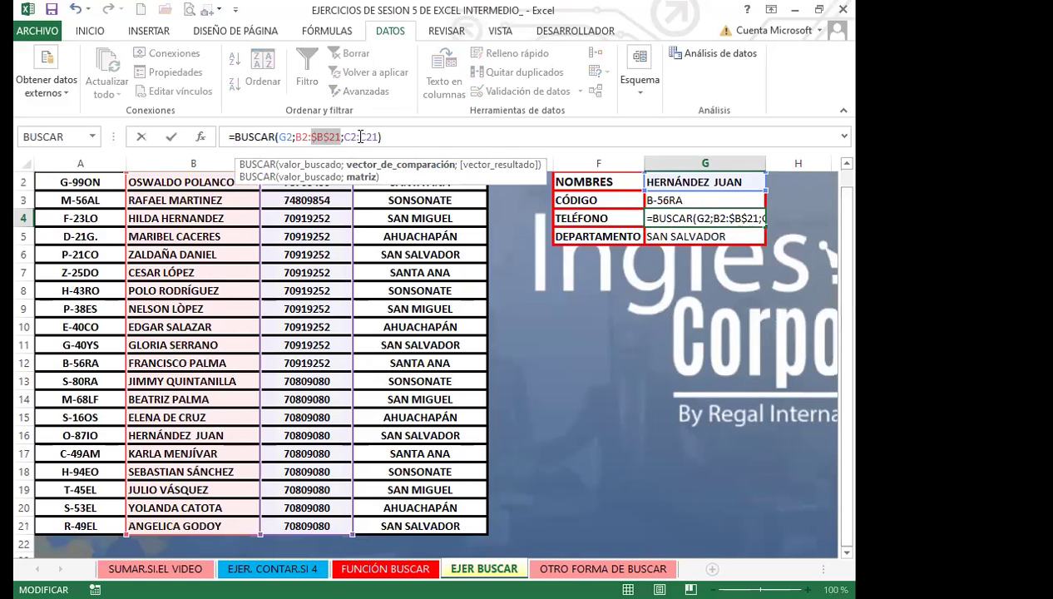
{"action": "left_click", "coordinate": [361, 136]}
{"action": "key", "text": "F4"}
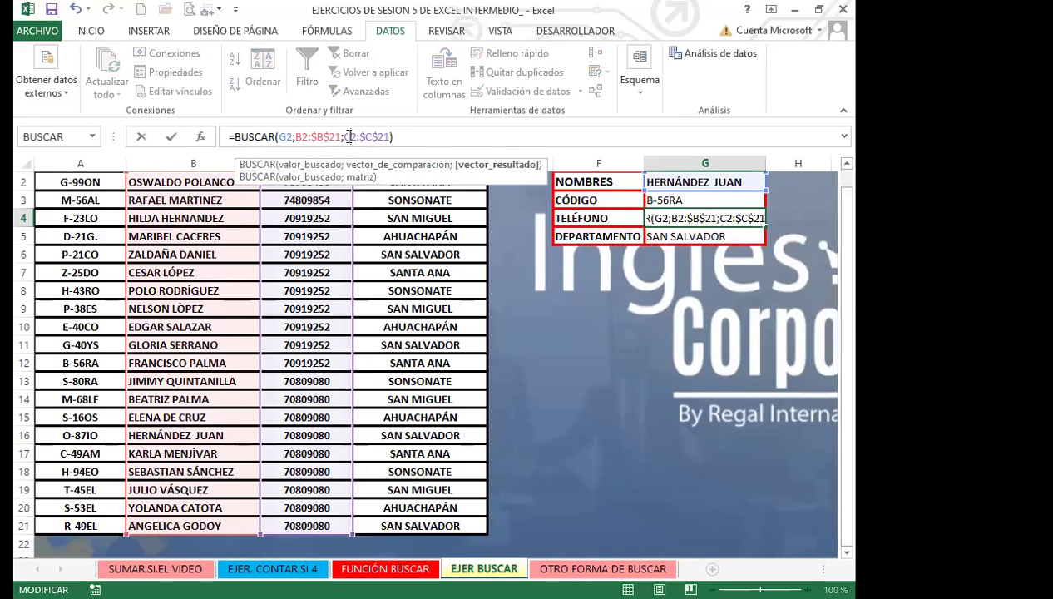
{"action": "left_click", "coordinate": [301, 137]}
{"action": "key", "text": "F4"}
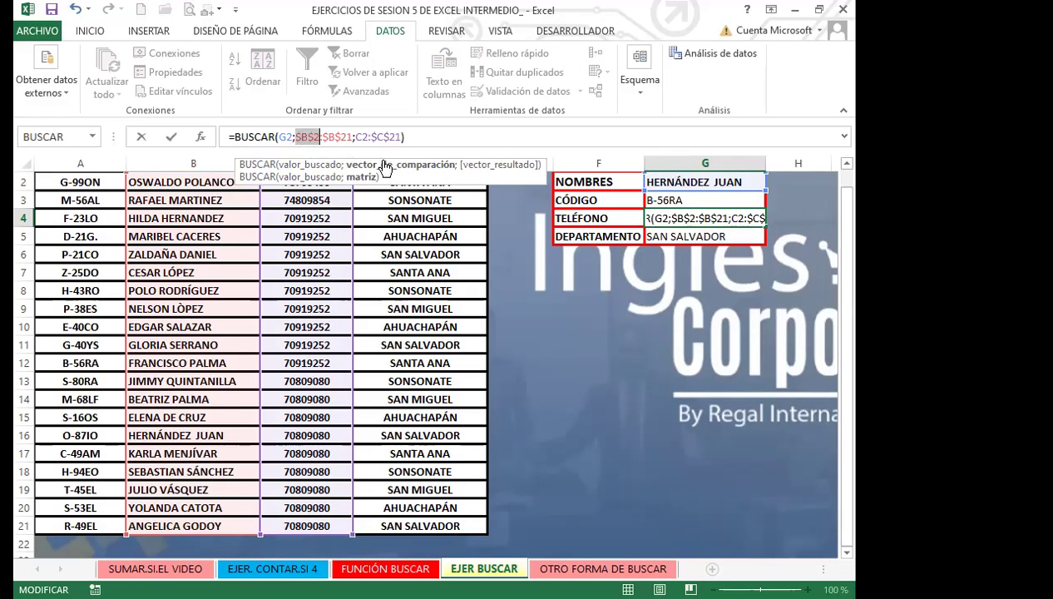
{"action": "key", "text": "Return"}
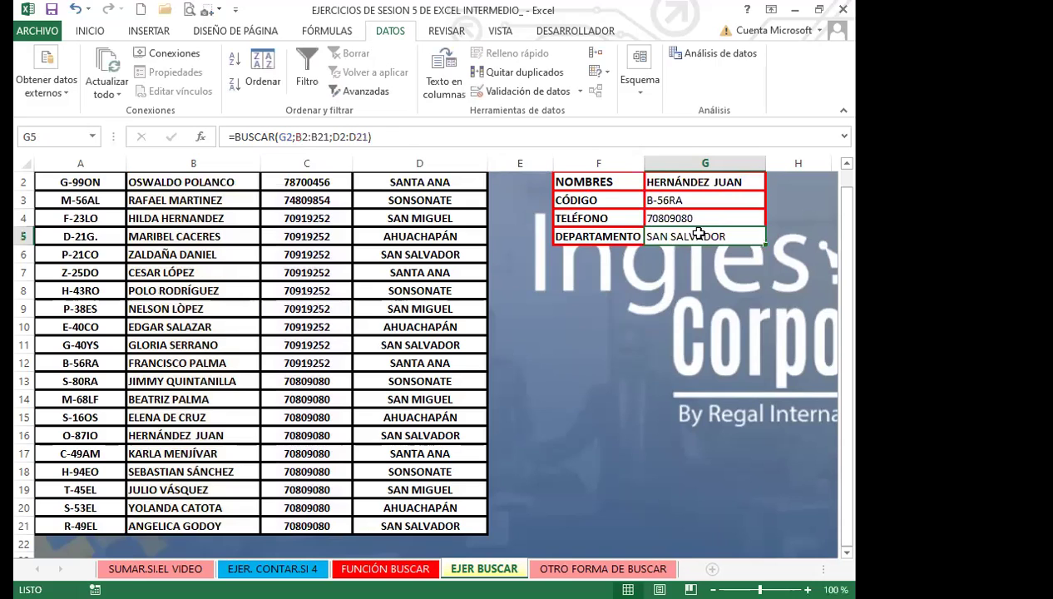
Change the DEPARTAMENTO formula to =BUSCAR(G2;$B$2:$B$21;$D$2:$D$21)
{"action": "left_click_drag", "start_coordinate": [296, 137], "coordinate": [328, 136]}
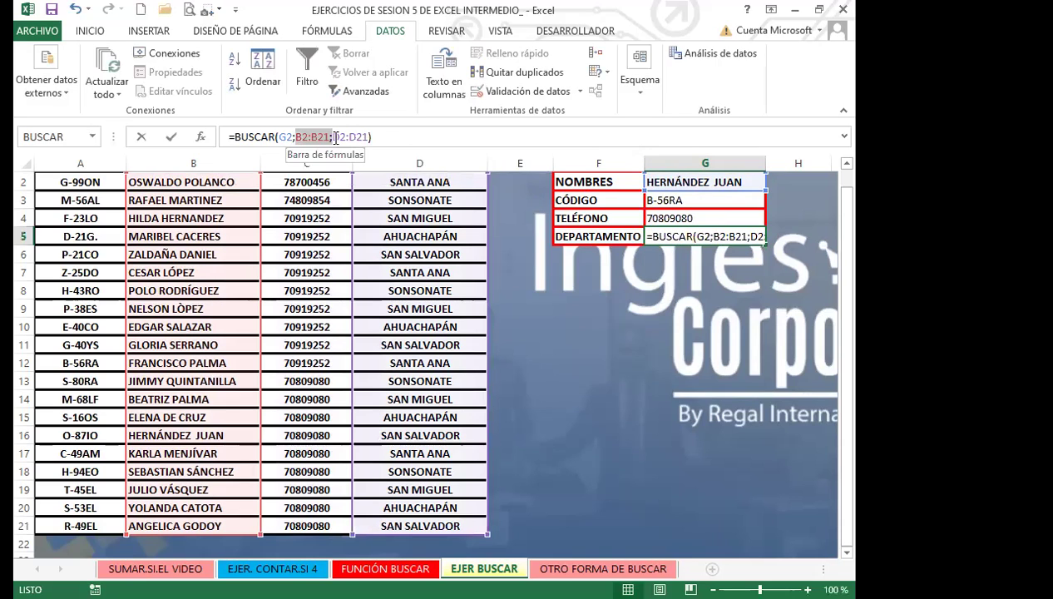
{"action": "key", "text": "F4"}
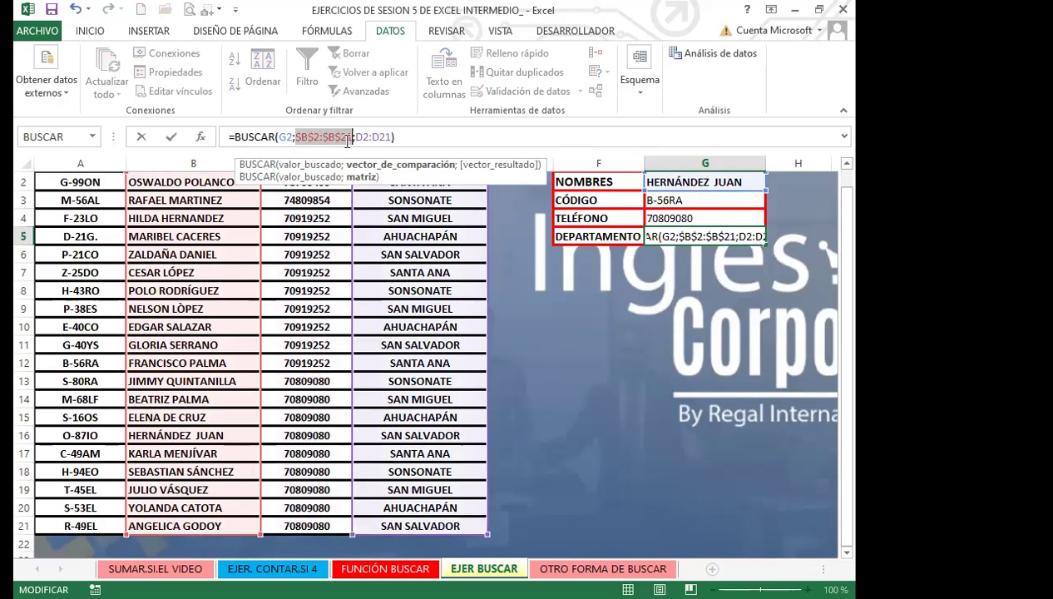
{"action": "left_click_drag", "start_coordinate": [354, 136], "coordinate": [401, 136]}
{"action": "key", "text": "F4"}
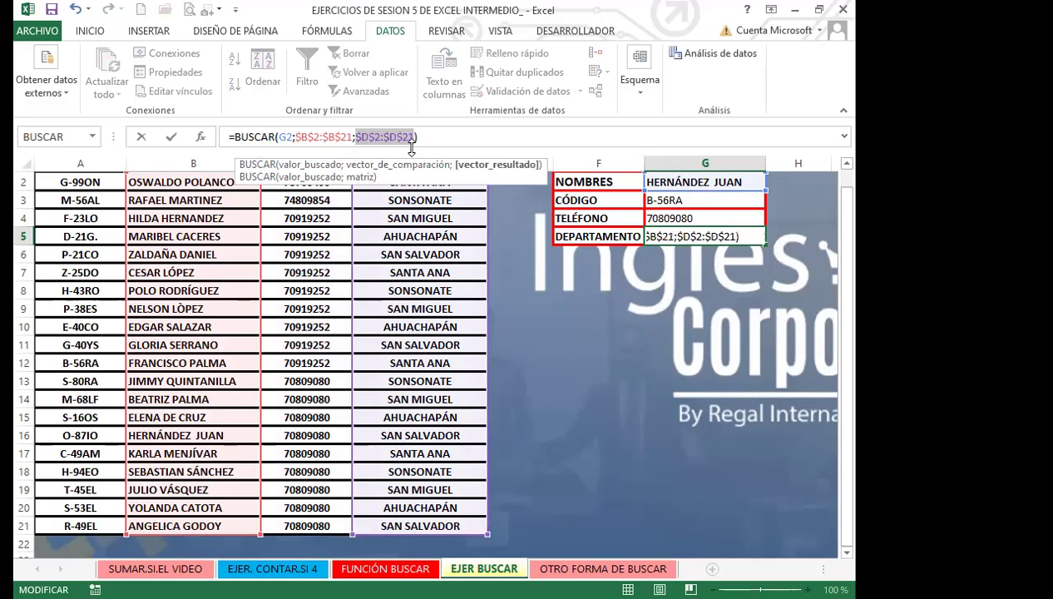
{"action": "key", "text": "Return"}
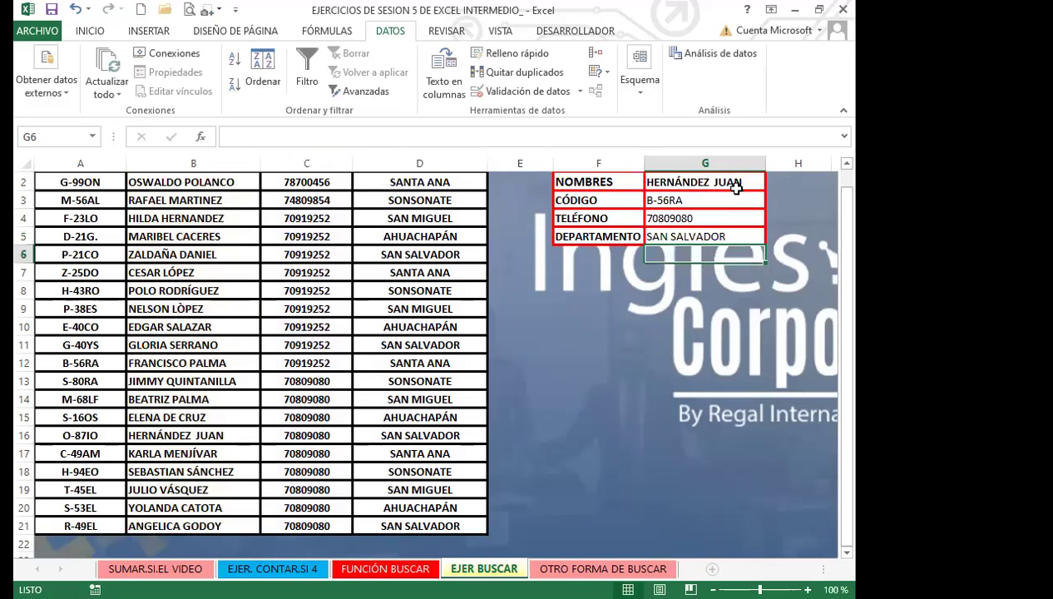
Test another employee from G2's dropdown, then delete G2 so all lookups show #N/A
{"action": "left_click", "coordinate": [743, 185]}
{"action": "left_click", "coordinate": [773, 182]}
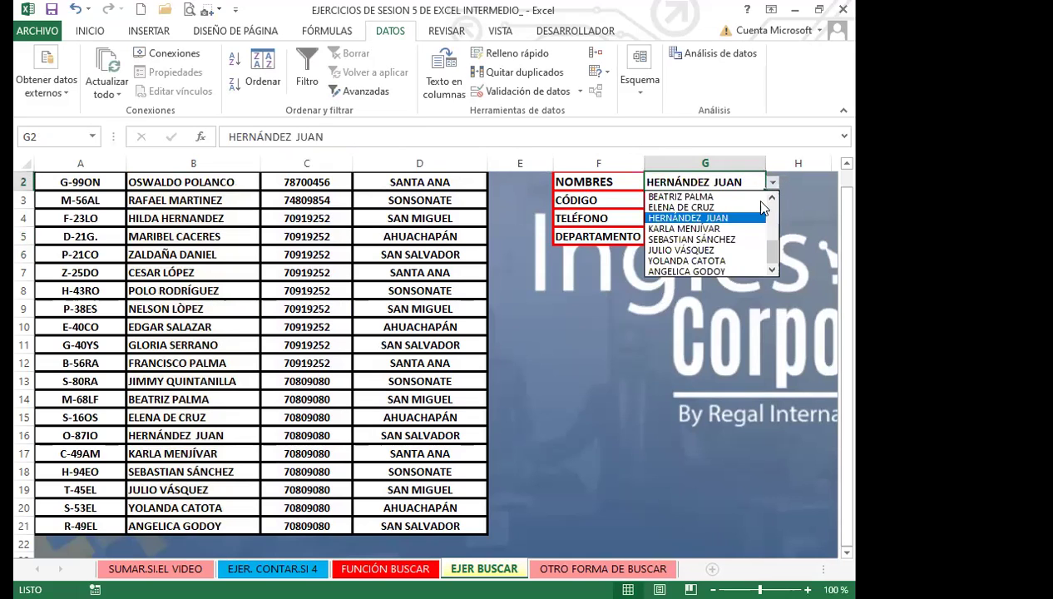
{"action": "left_click", "coordinate": [673, 238]}
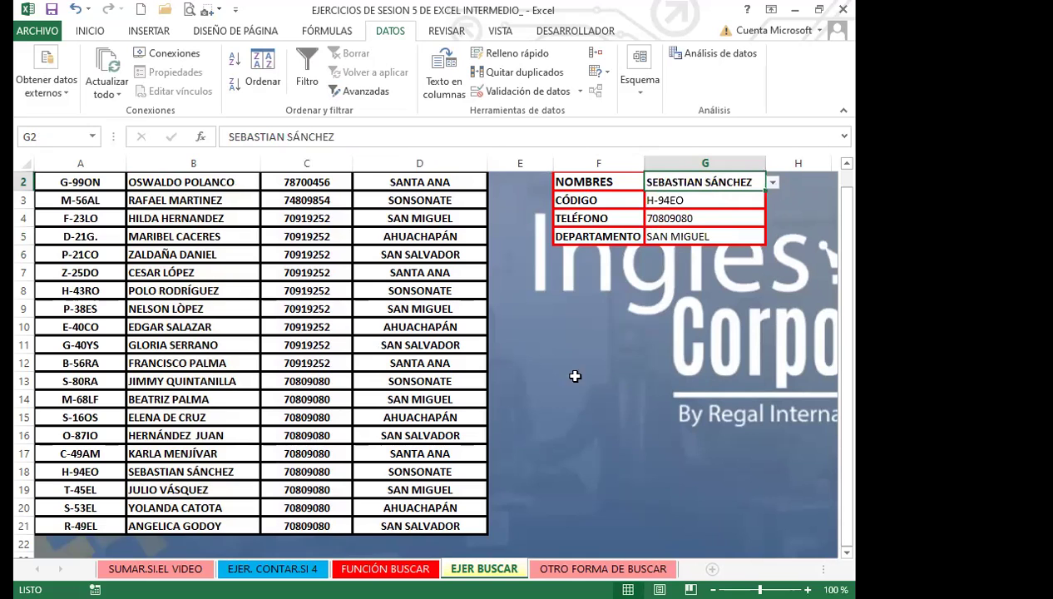
{"action": "scroll", "coordinate": [532, 359], "scroll_direction": "down", "scroll_amount": 1}
{"action": "scroll", "coordinate": [532, 359], "scroll_direction": "up", "scroll_amount": 1}
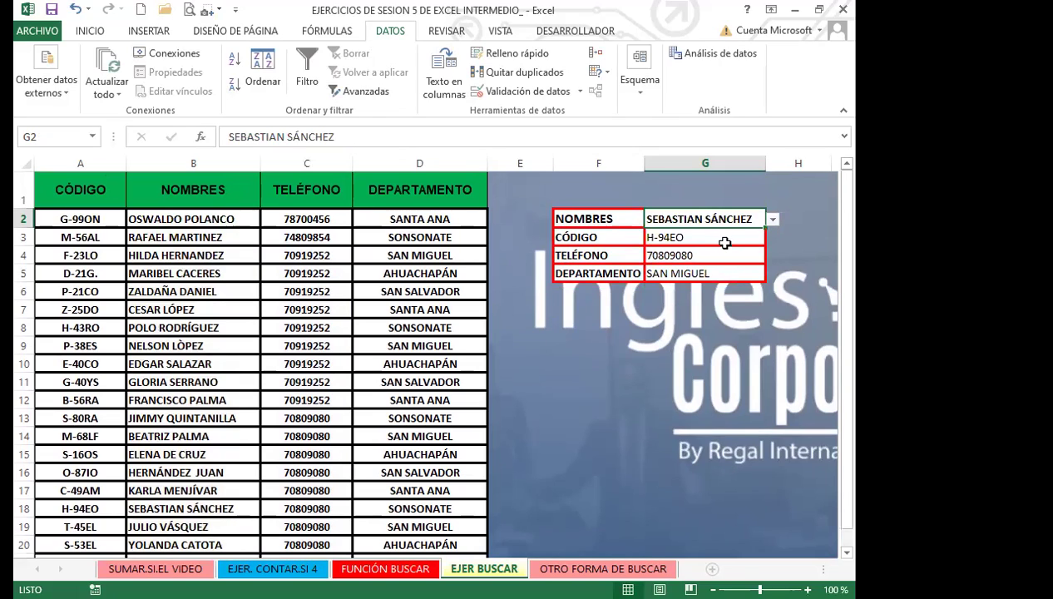
{"action": "key", "text": "Delete"}
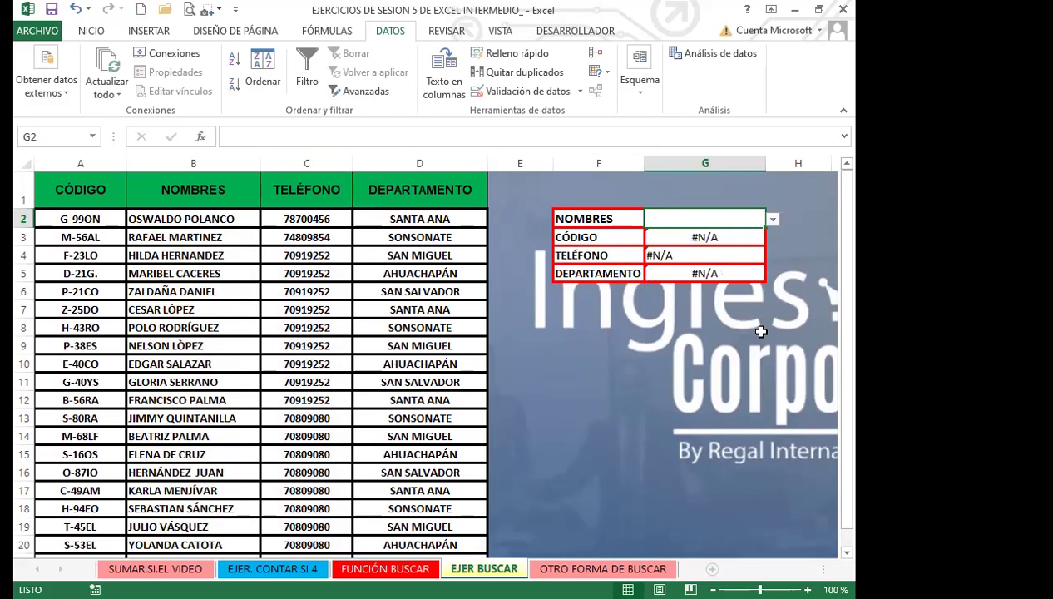
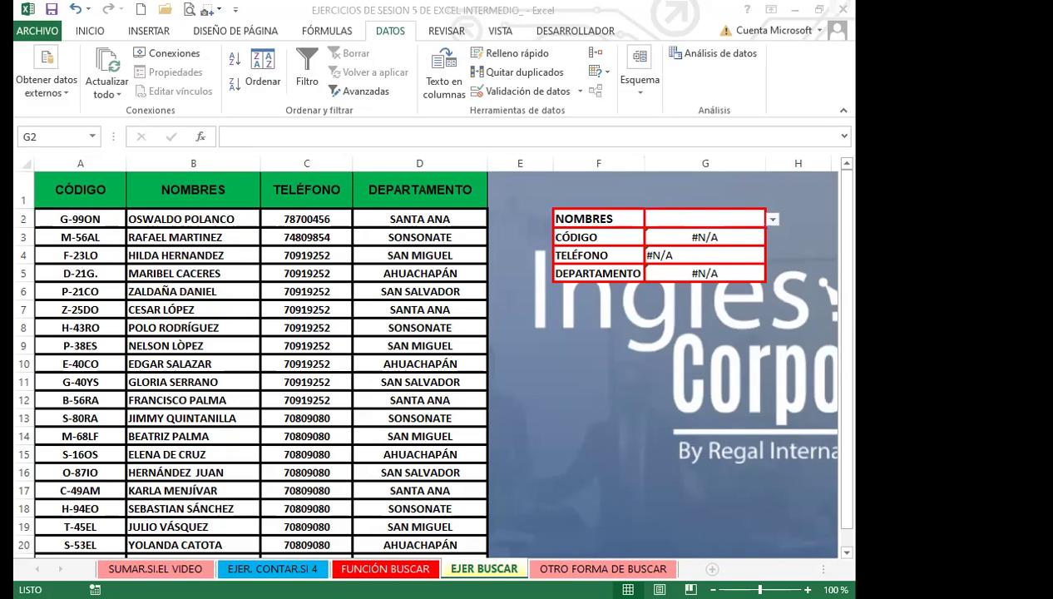
Try several names from the G2 drop-down list, then clear G2
{"action": "left_click", "coordinate": [852, 7]}
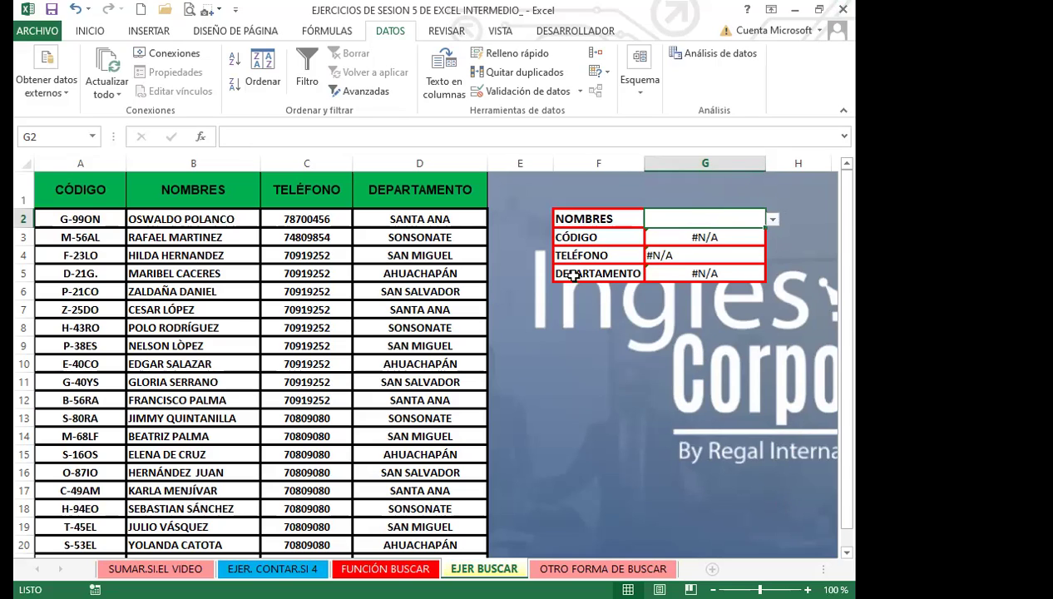
{"action": "left_click", "coordinate": [773, 219]}
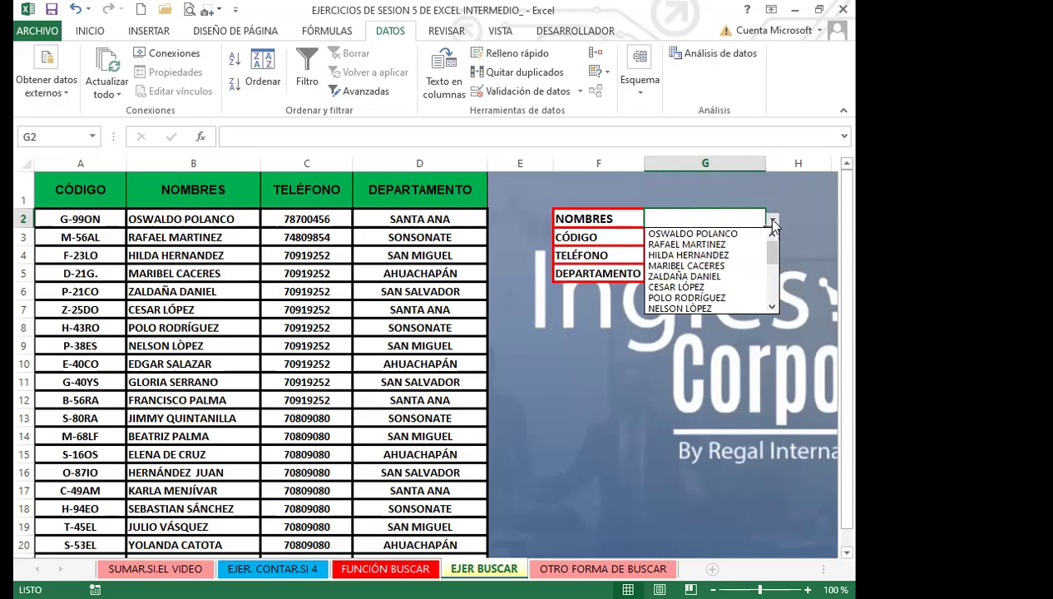
{"action": "left_click", "coordinate": [693, 234]}
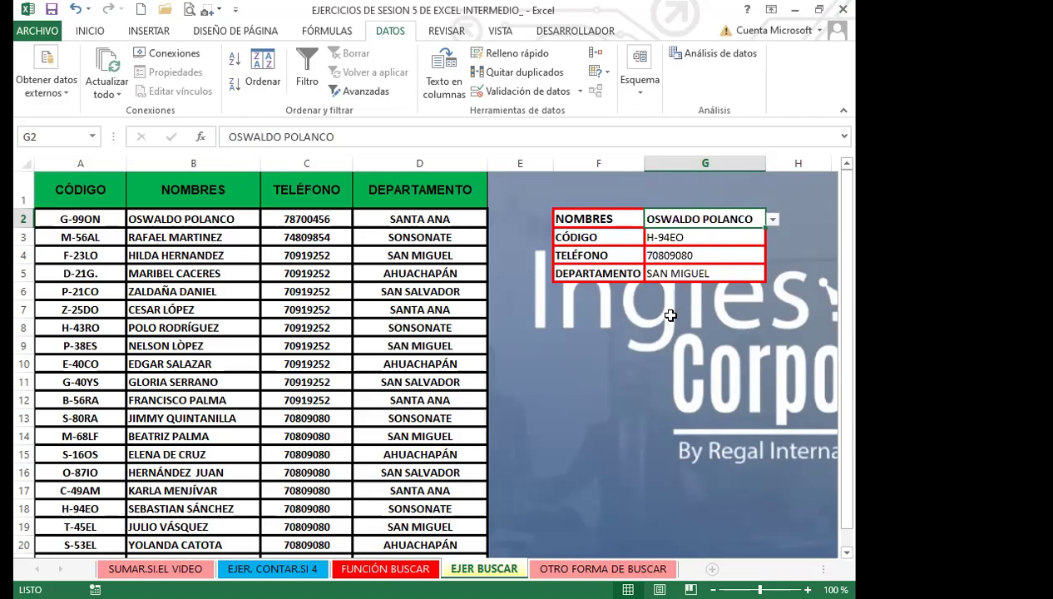
{"action": "left_click", "coordinate": [772, 219]}
{"action": "left_click", "coordinate": [707, 248]}
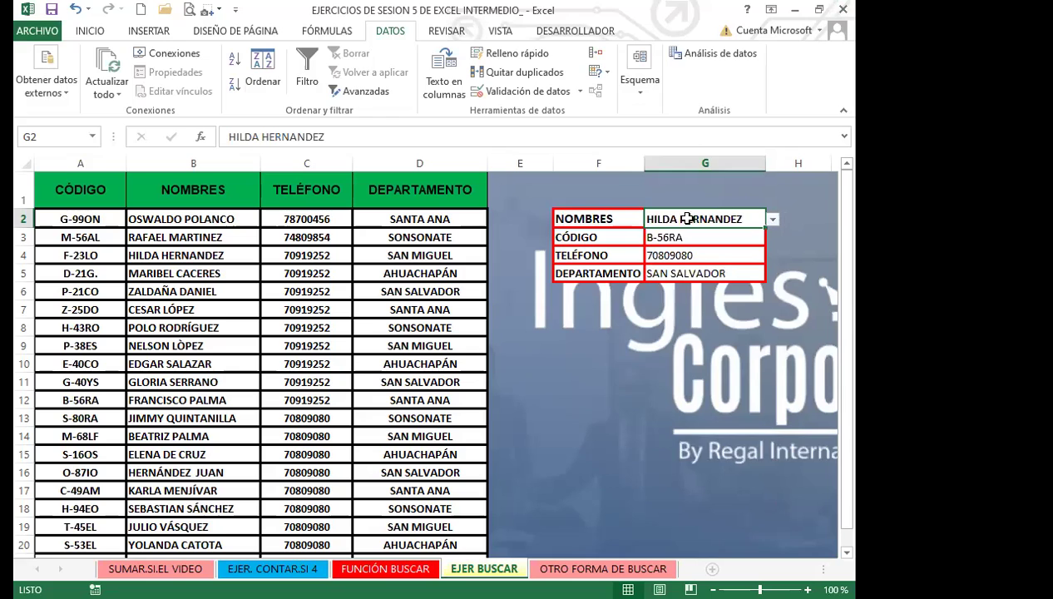
{"action": "left_click", "coordinate": [774, 219]}
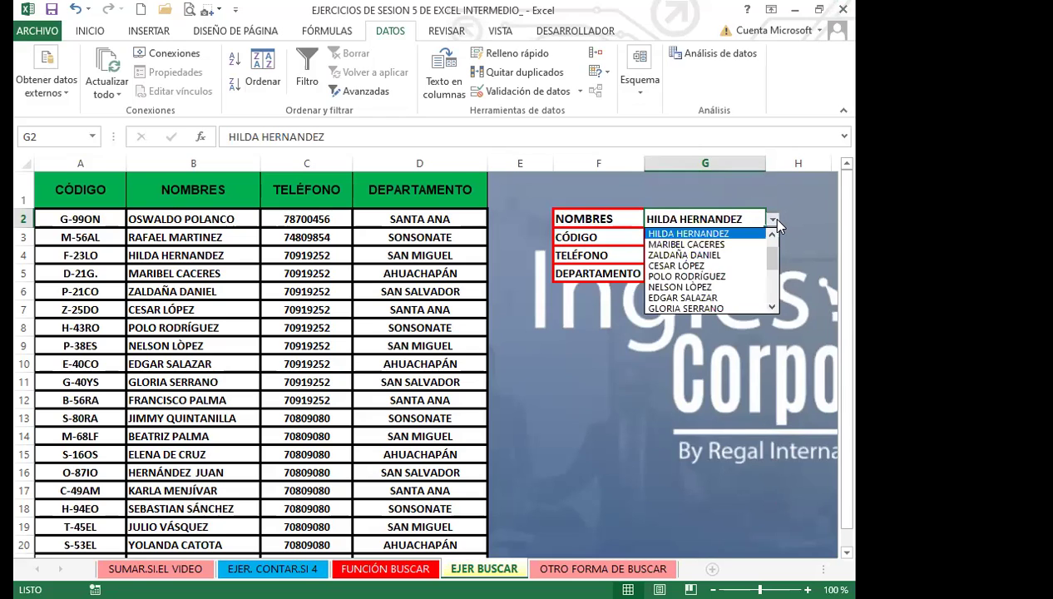
{"action": "left_click", "coordinate": [706, 277]}
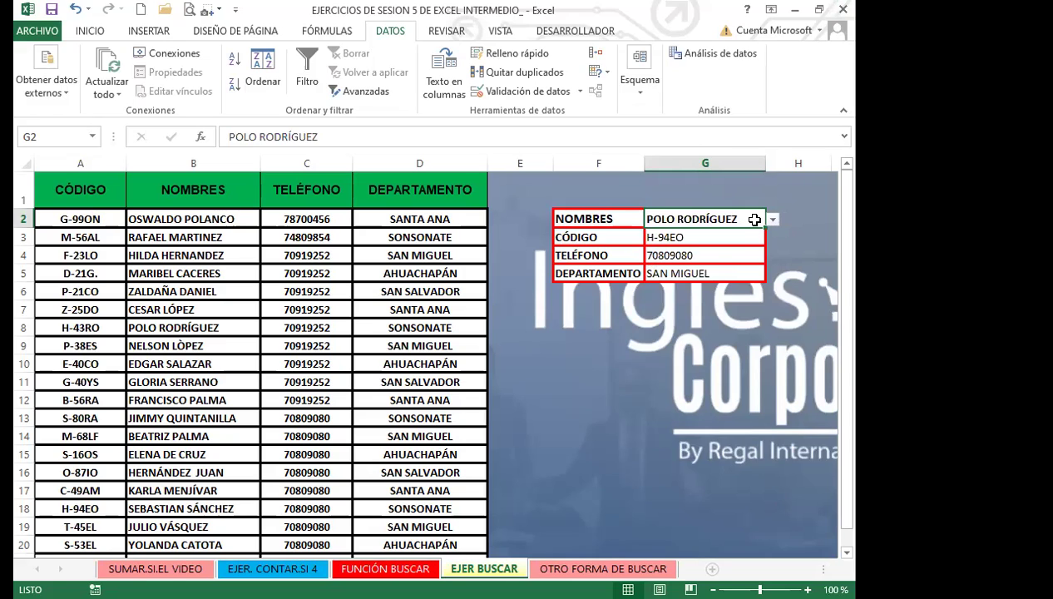
{"action": "key", "text": "Delete"}
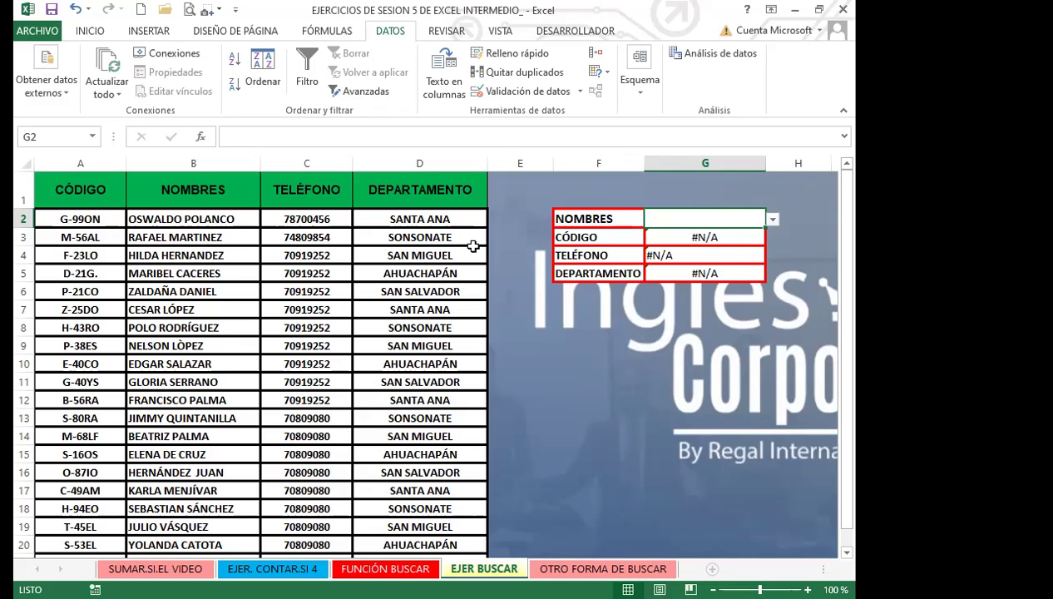
Change G3 to =SI.ERROR(BUSCAR(G2;A2:A21);"NO HAY DATO")
{"action": "left_click", "coordinate": [679, 237]}
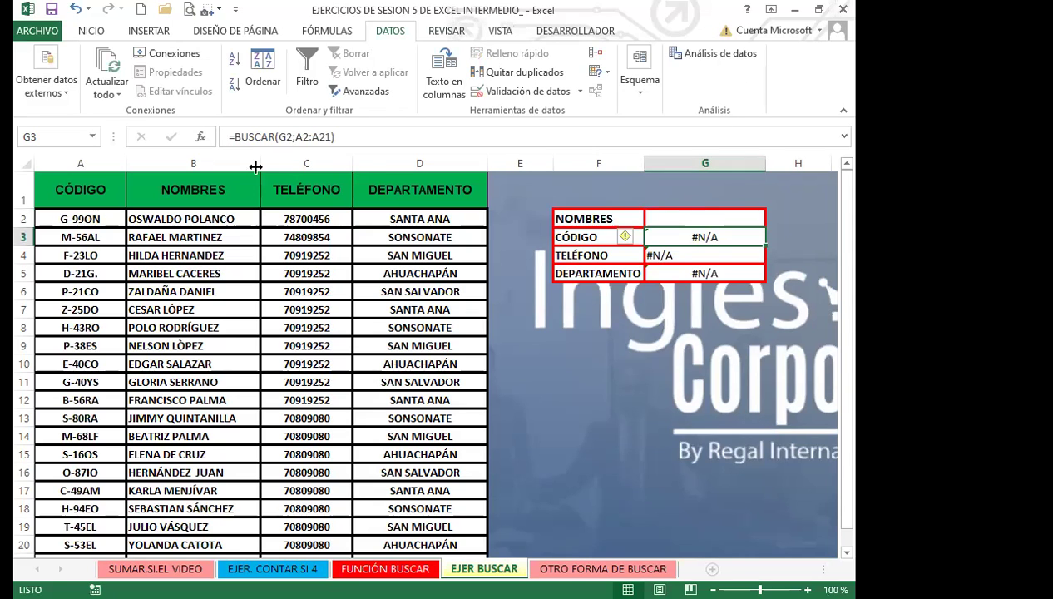
{"action": "left_click", "coordinate": [235, 136]}
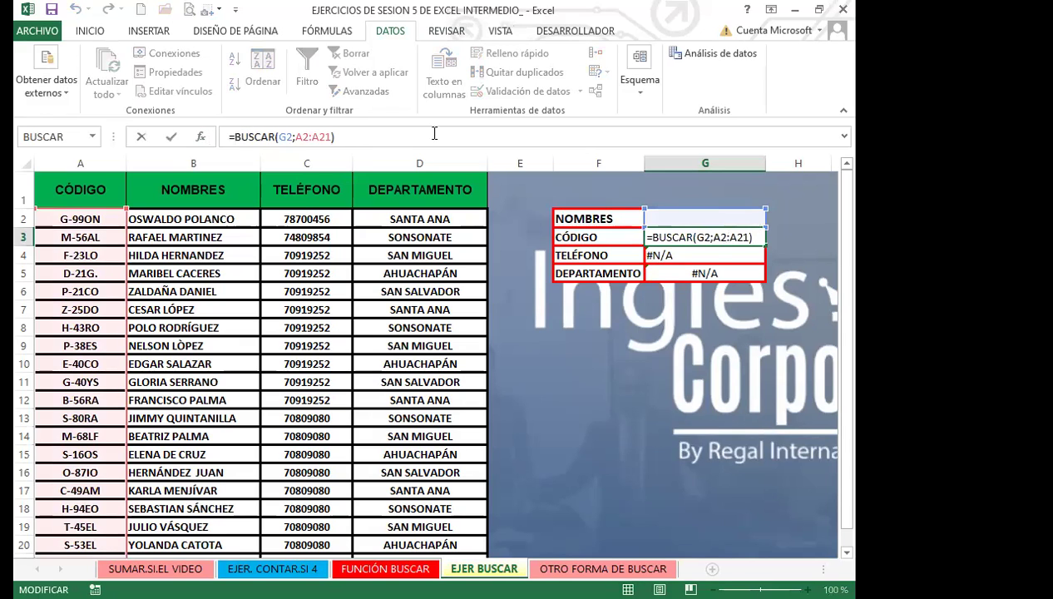
{"action": "type", "text": "SI"}
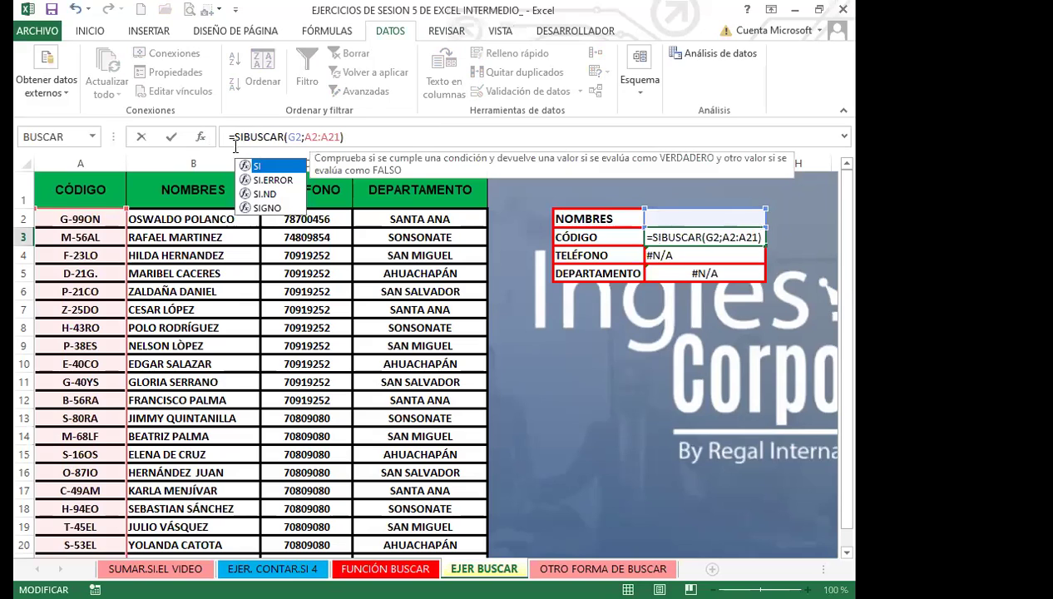
{"action": "double_click", "coordinate": [272, 180]}
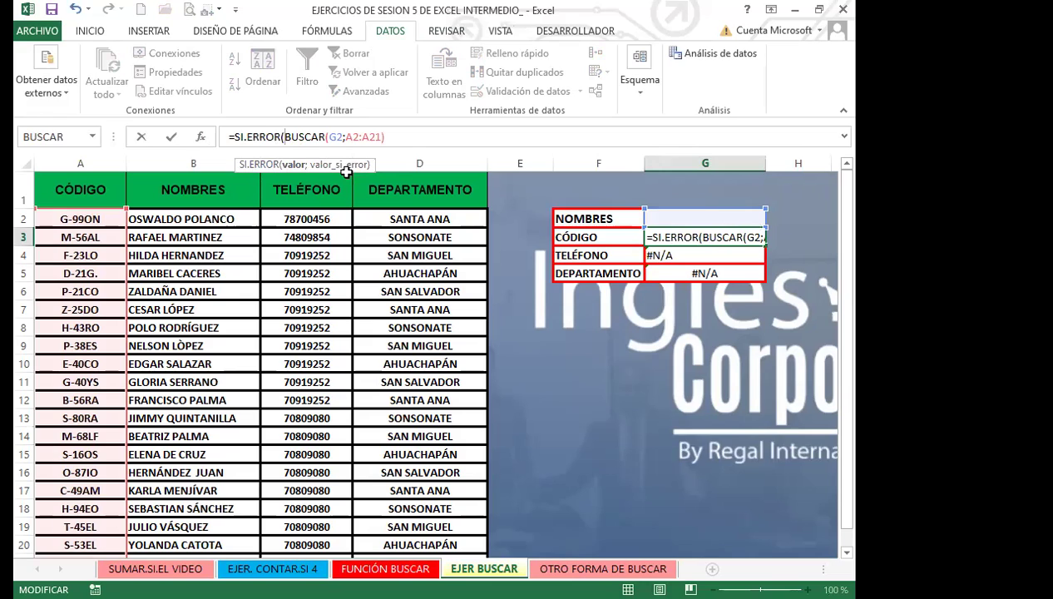
{"action": "left_click", "coordinate": [395, 139]}
{"action": "type", "text": ";"}
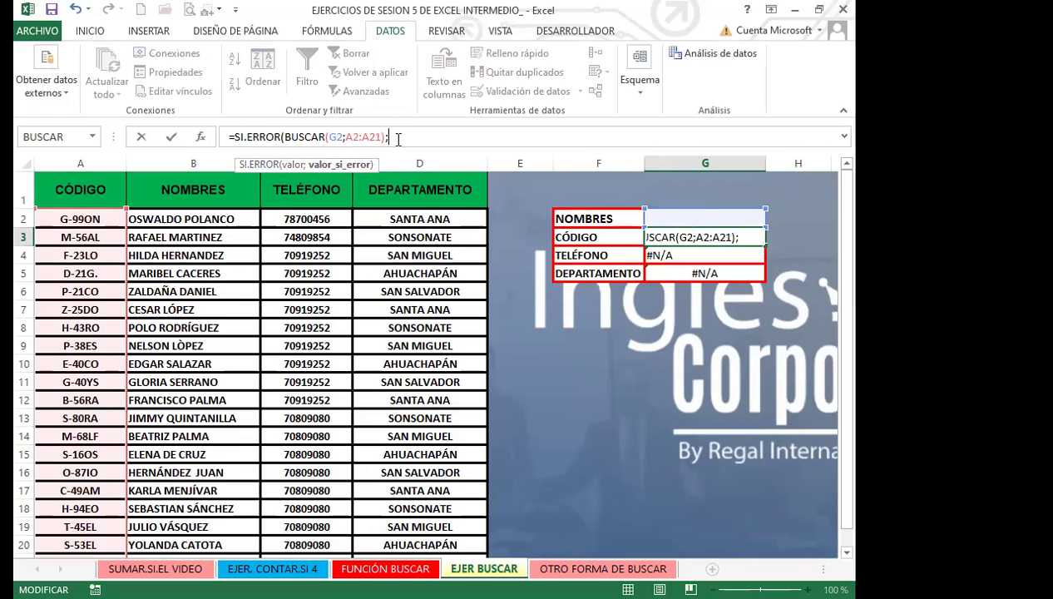
{"action": "type", "text": "\"NO HAY DATO"}
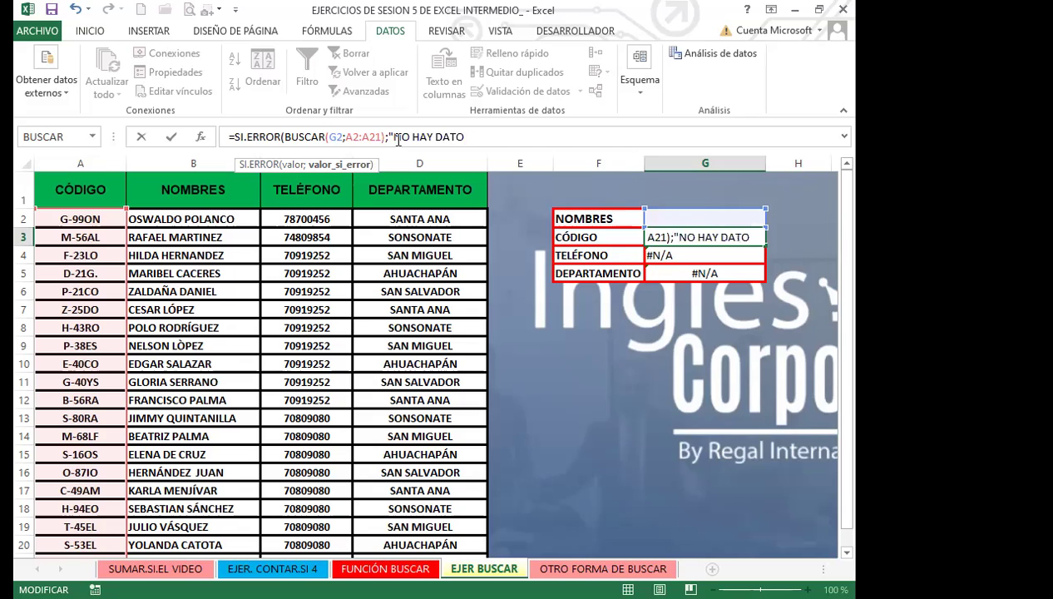
{"action": "type", "text": "\")"}
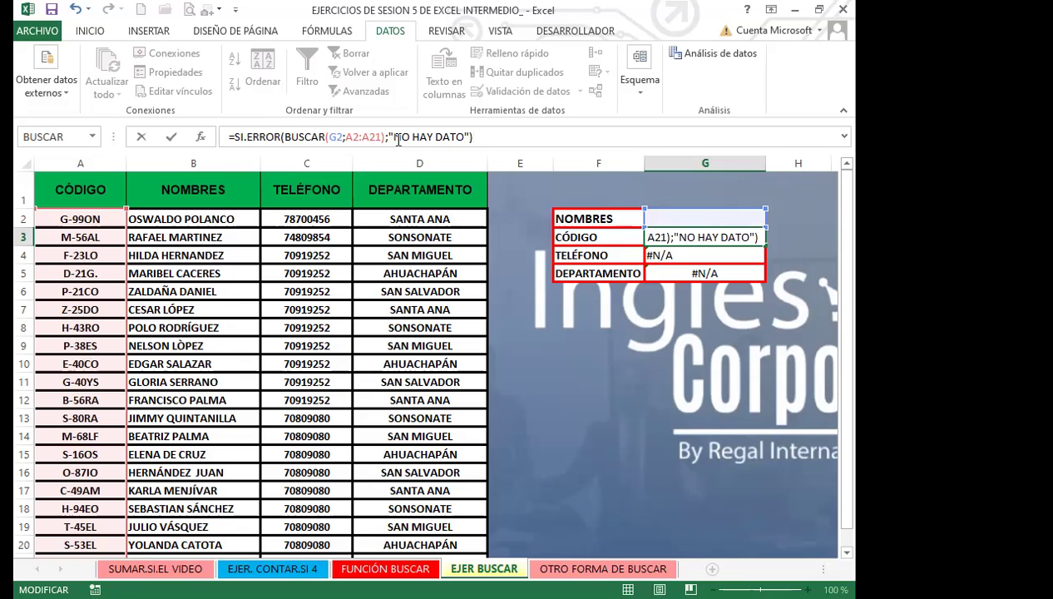
{"action": "key", "text": "Return"}
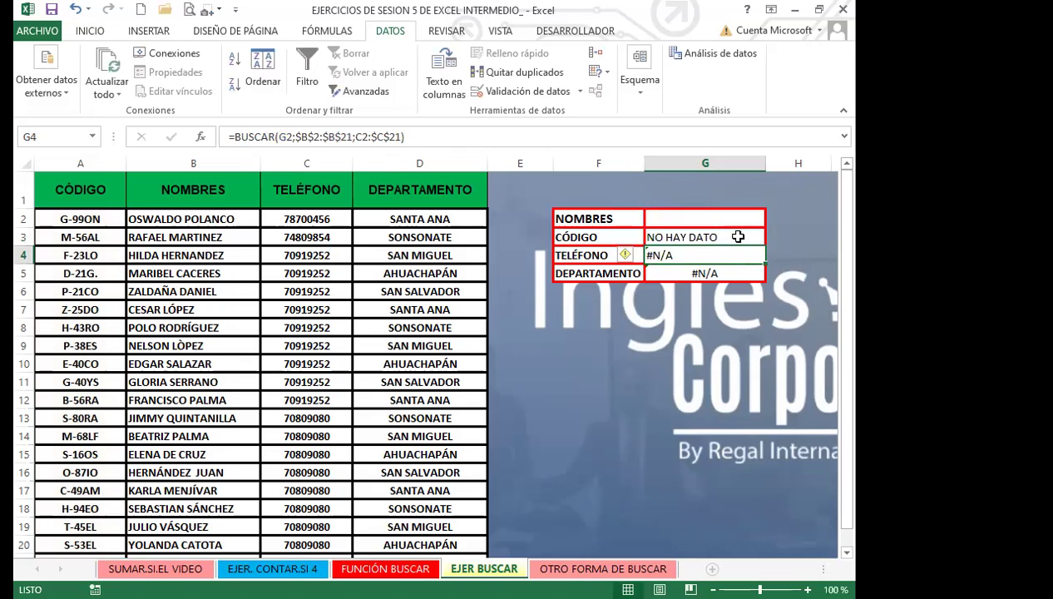
{"action": "left_click", "coordinate": [741, 237]}
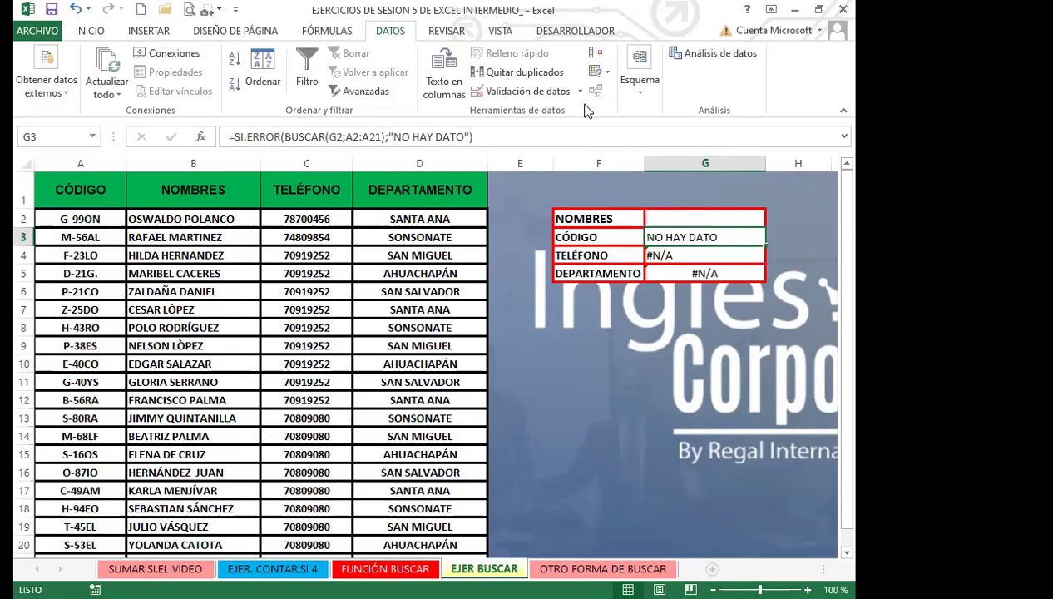
{"action": "left_click", "coordinate": [713, 214]}
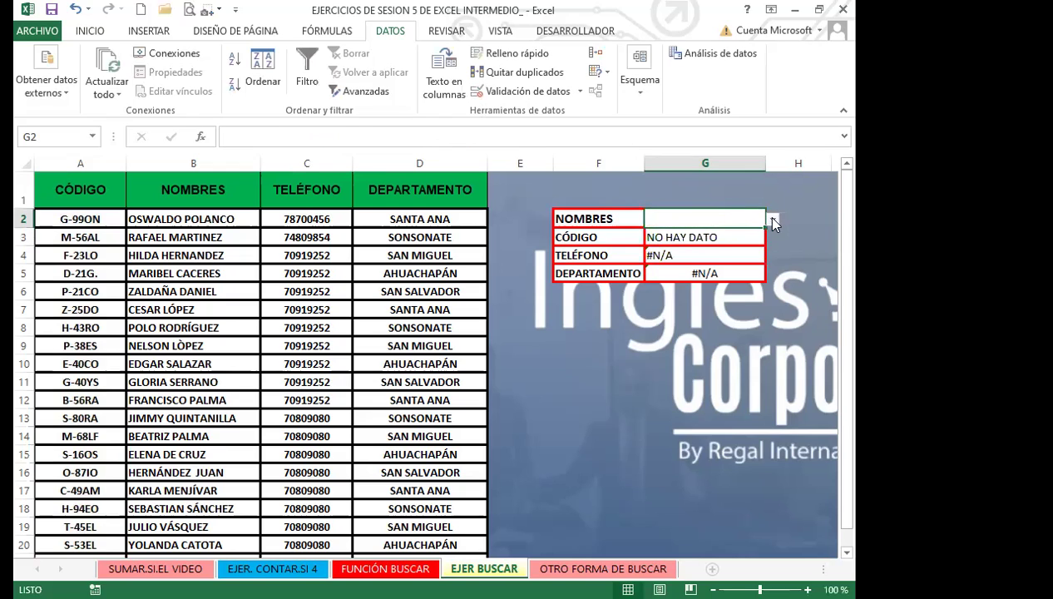
{"action": "left_click", "coordinate": [771, 218]}
{"action": "left_click", "coordinate": [732, 234]}
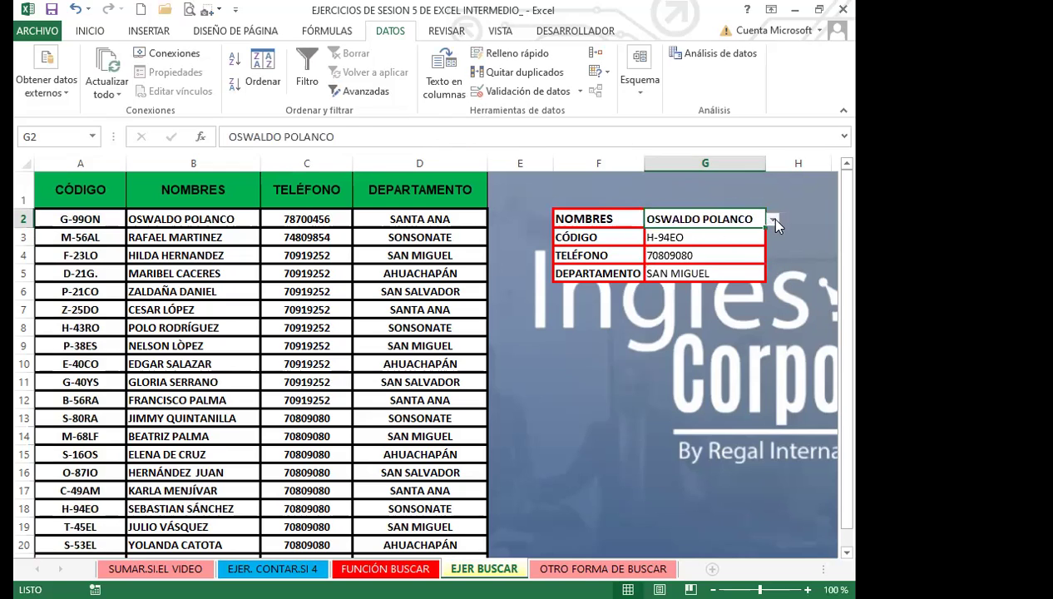
{"action": "left_click", "coordinate": [771, 218]}
{"action": "left_click", "coordinate": [740, 217]}
{"action": "key", "text": "Delete"}
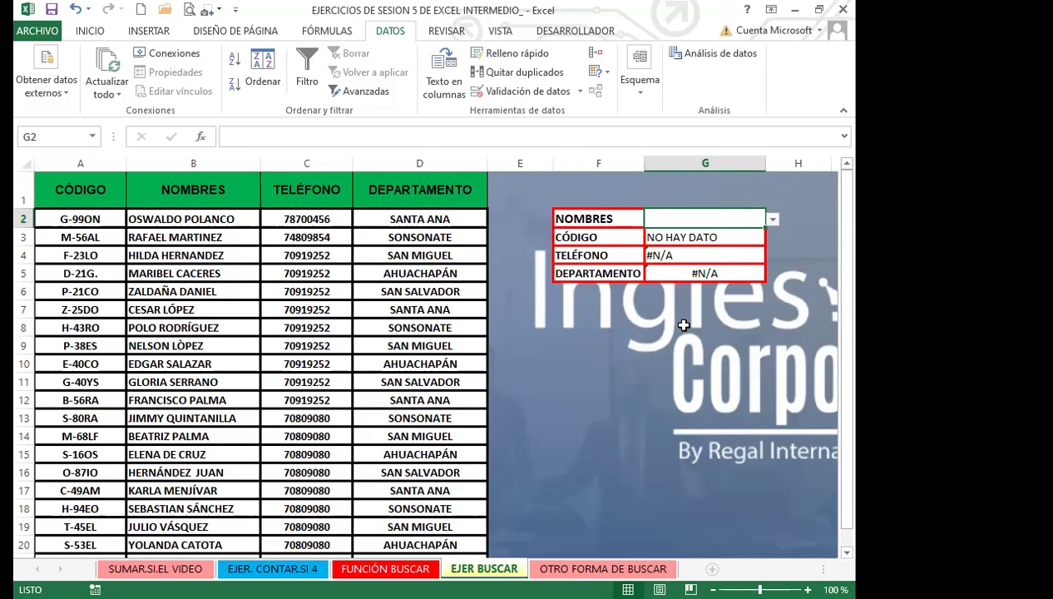
Append S to G3's fallback text so it reads "NO HAY DATOS"
{"action": "left_click", "coordinate": [689, 237]}
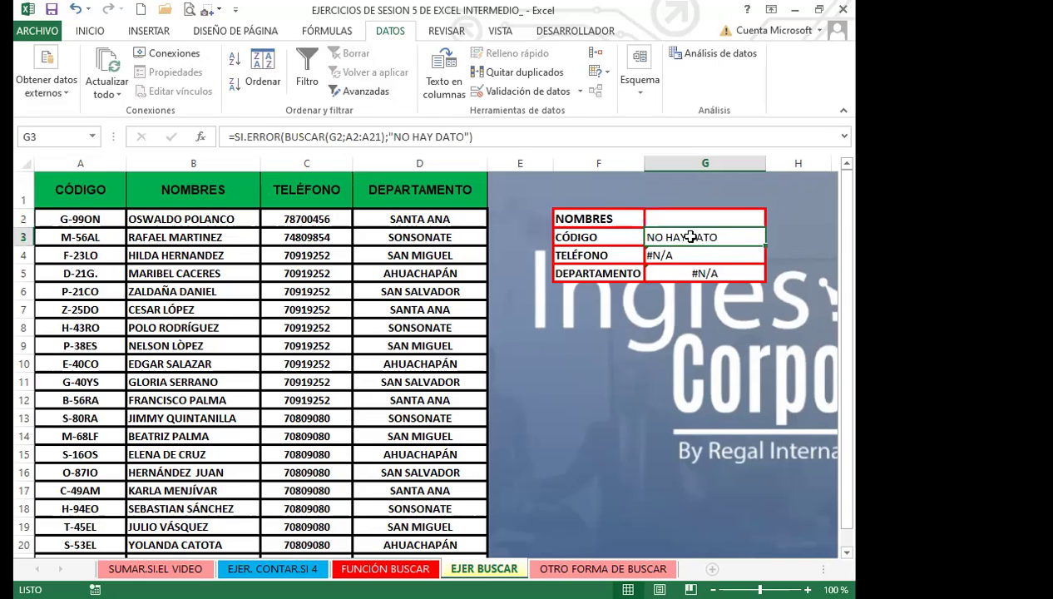
{"action": "left_click", "coordinate": [467, 137]}
{"action": "type", "text": "S"}
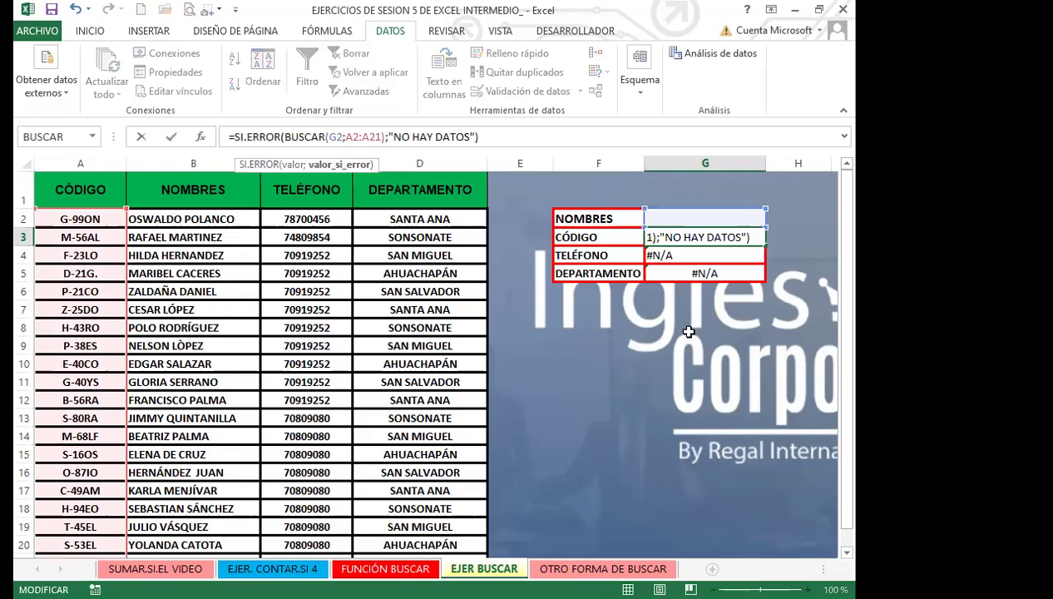
{"action": "key", "text": "Return"}
{"action": "left_click", "coordinate": [714, 237]}
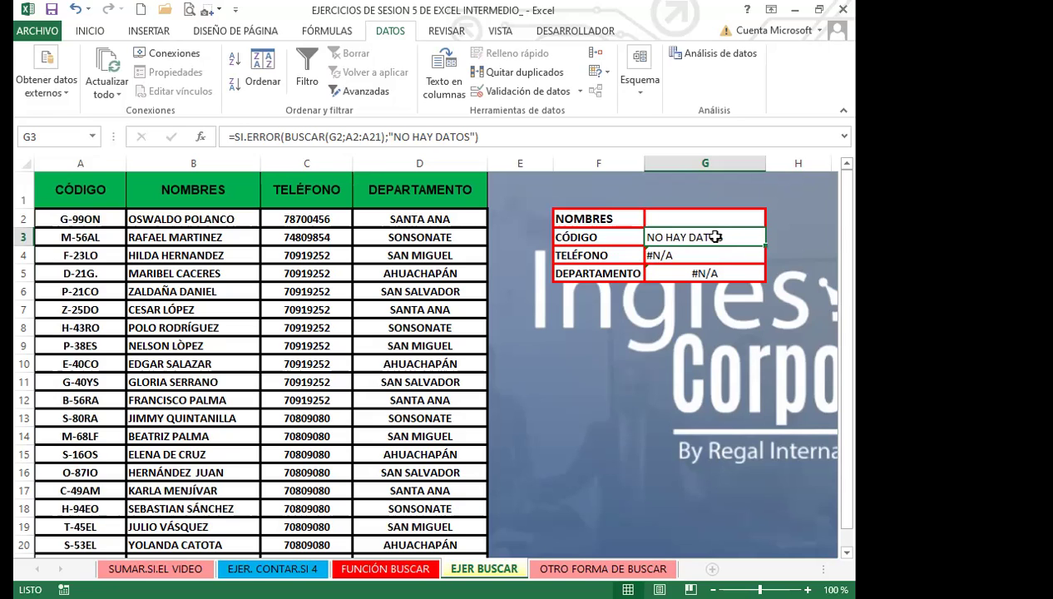
{"action": "left_click", "coordinate": [703, 254]}
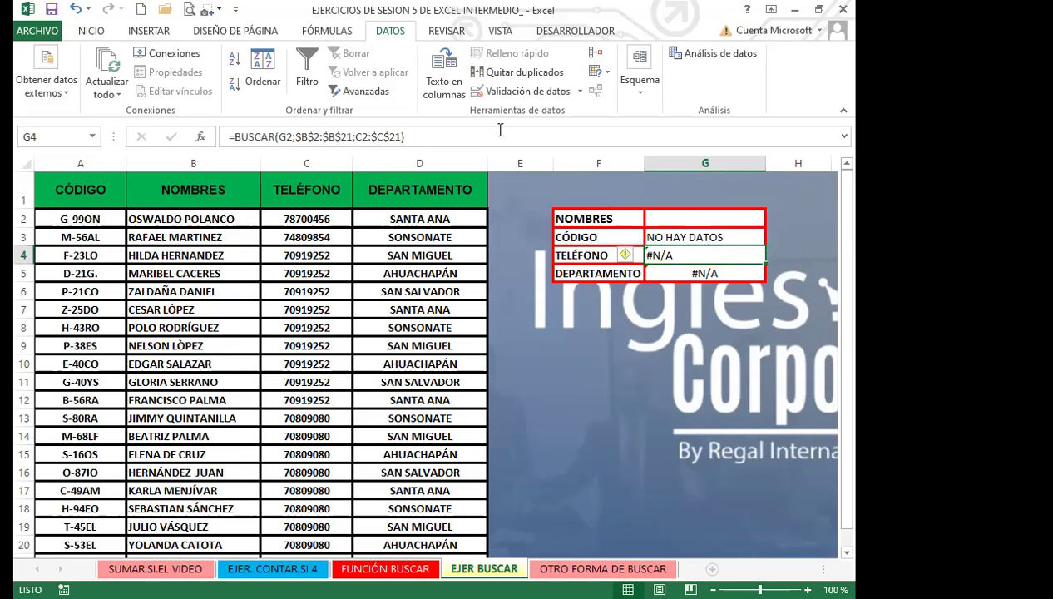
Wrap G4's TELÉFONO BUSCAR formula in SI.ERROR with the fallback "NO HAY DATOS"
{"action": "left_click", "coordinate": [235, 137]}
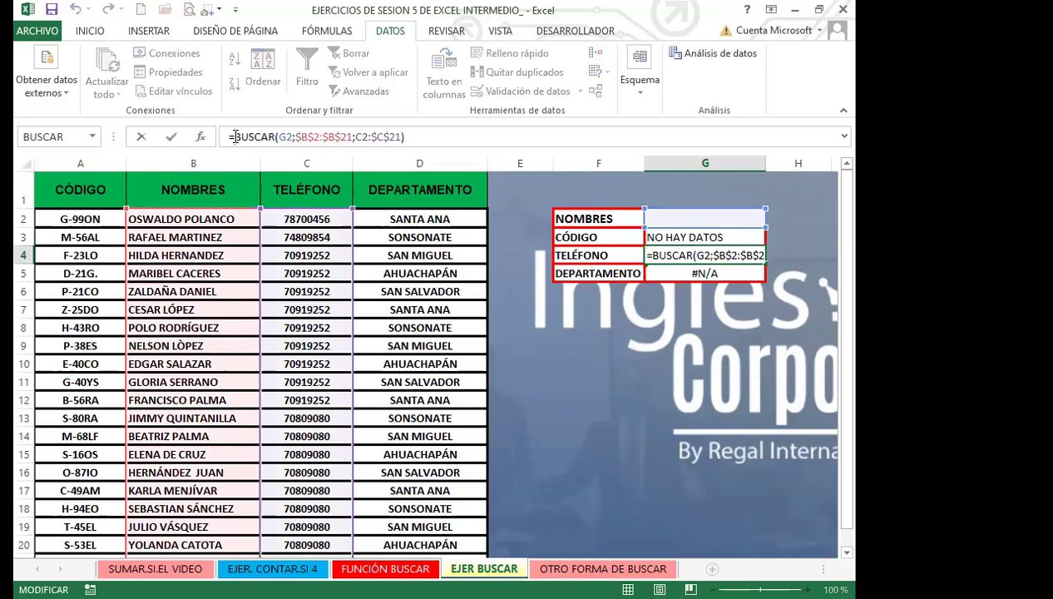
{"action": "type", "text": "SI"}
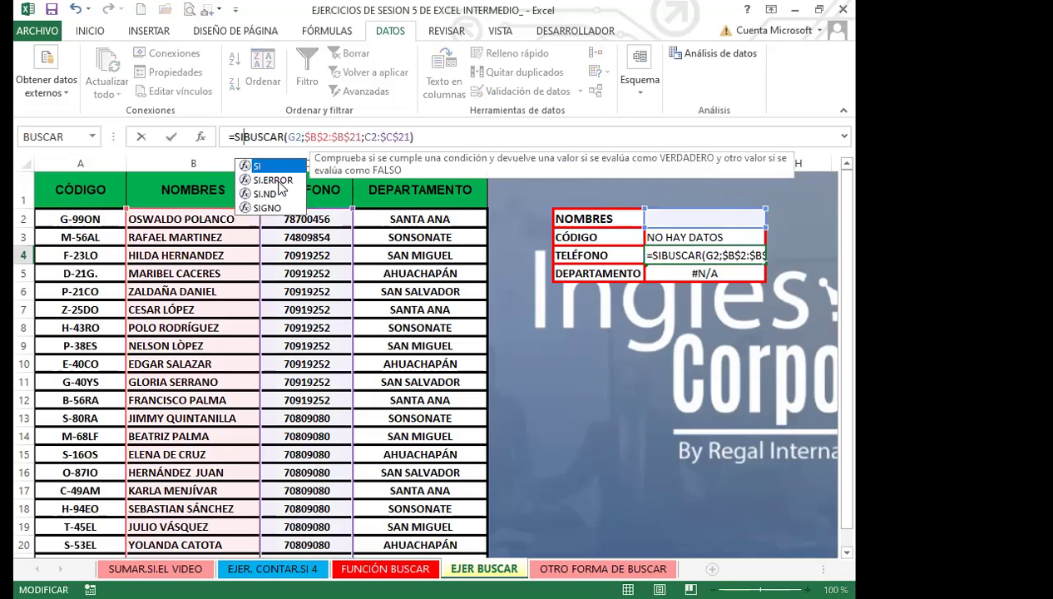
{"action": "key", "text": "Tab"}
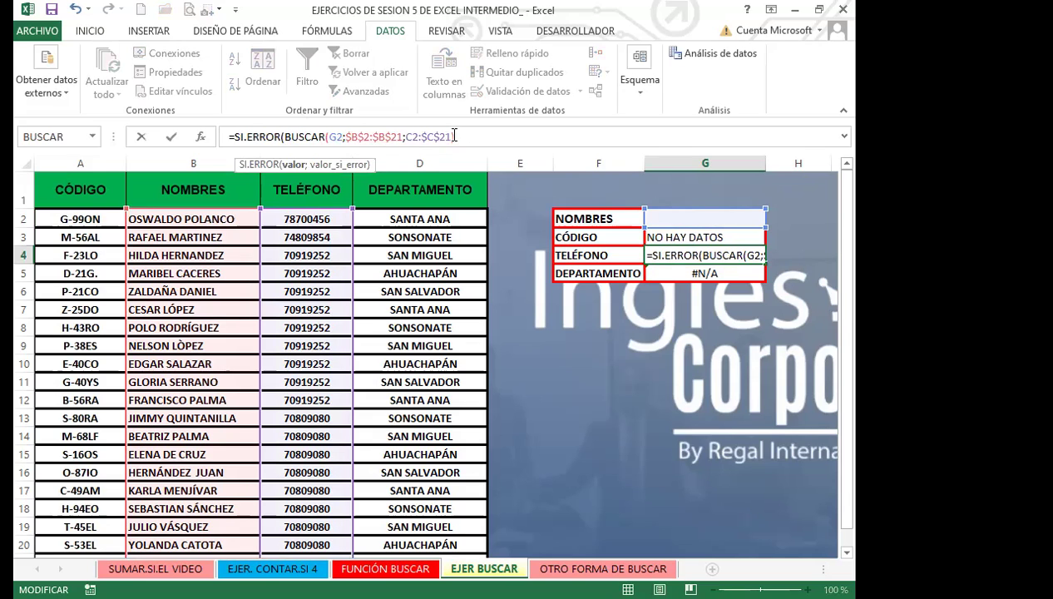
{"action": "left_click", "coordinate": [454, 136]}
{"action": "type", "text": ";"}
{"action": "type", "text": "\""}
{"action": "type", "text": "NO HAY FA"}
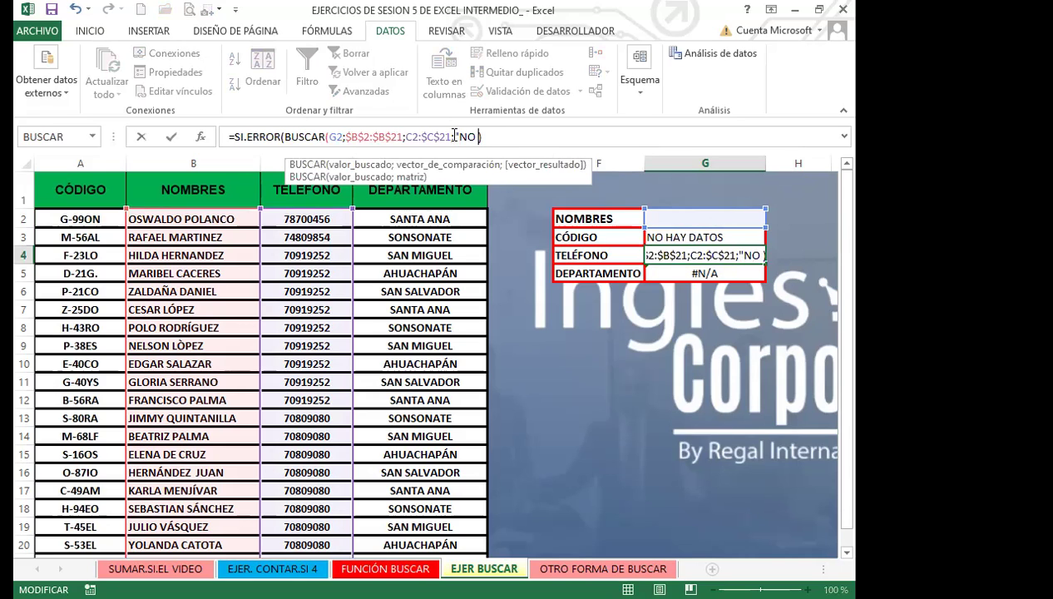
{"action": "type", "text": "TPS"}
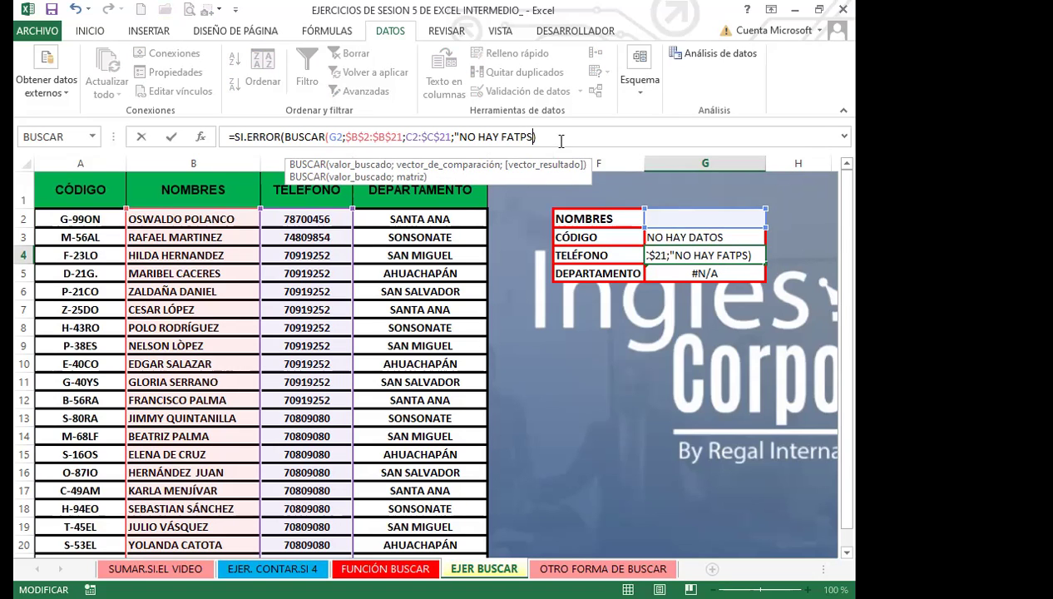
{"action": "left_click", "coordinate": [451, 138]}
{"action": "type", "text": ");"}
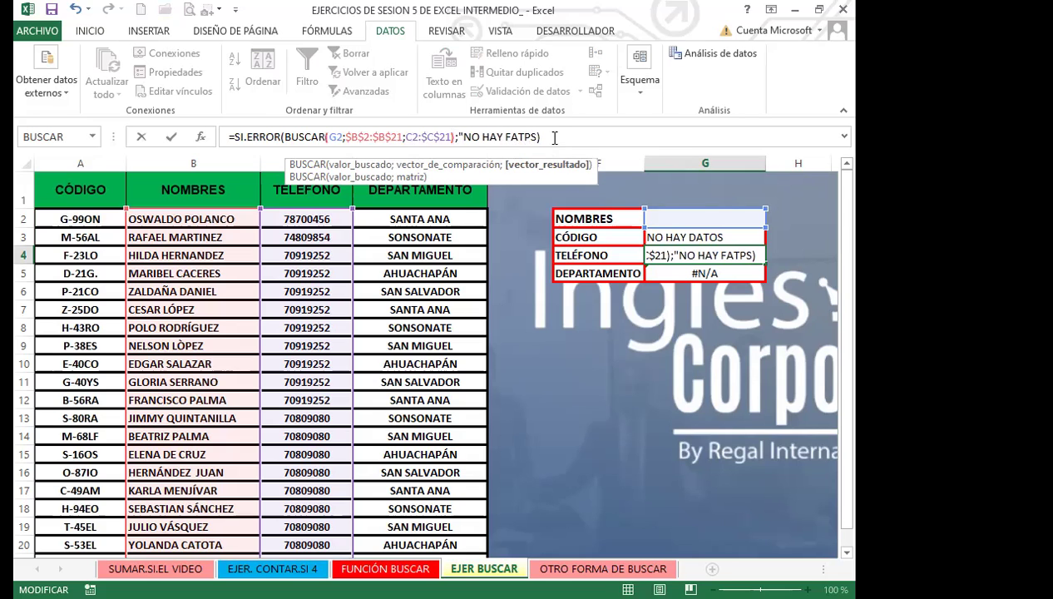
{"action": "left_click", "coordinate": [540, 136]}
{"action": "key", "text": "BackSpace"}
{"action": "key", "text": "BackSpace"}
{"action": "key", "text": "BackSpace"}
{"action": "key", "text": "BackSpace"}
{"action": "key", "text": "BackSpace"}
{"action": "key", "text": "BackSpace"}
{"action": "type", "text": "DATOS"}
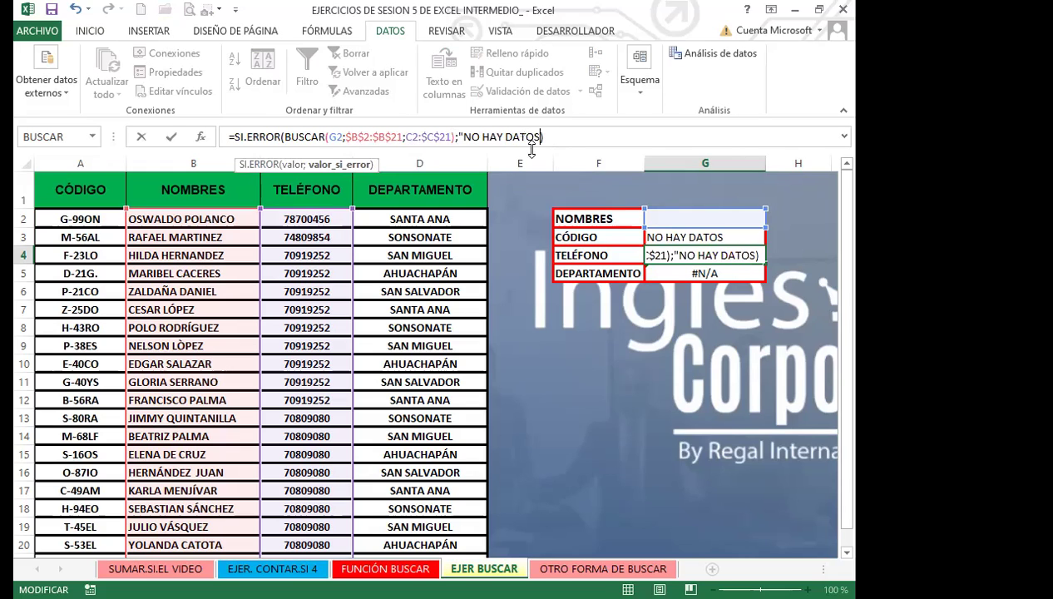
{"action": "type", "text": "\""}
{"action": "key", "text": "Return"}
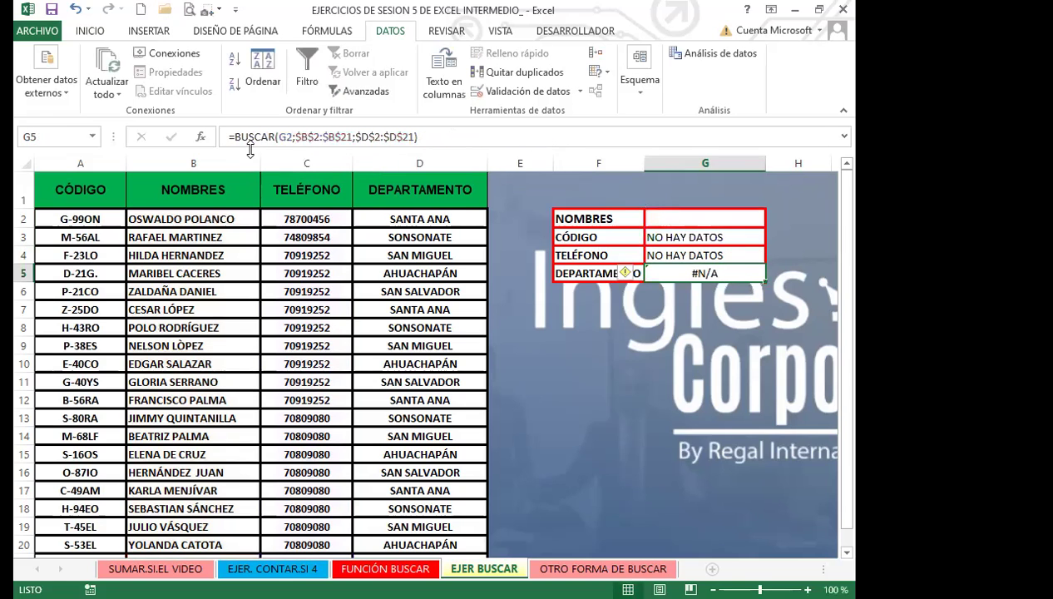
Change G5 to =SI.ERROR(BUSCAR(G2;$B$2:$B$21;$D$2:$D$21);"NO HAY DATOS")
{"action": "left_click", "coordinate": [244, 139]}
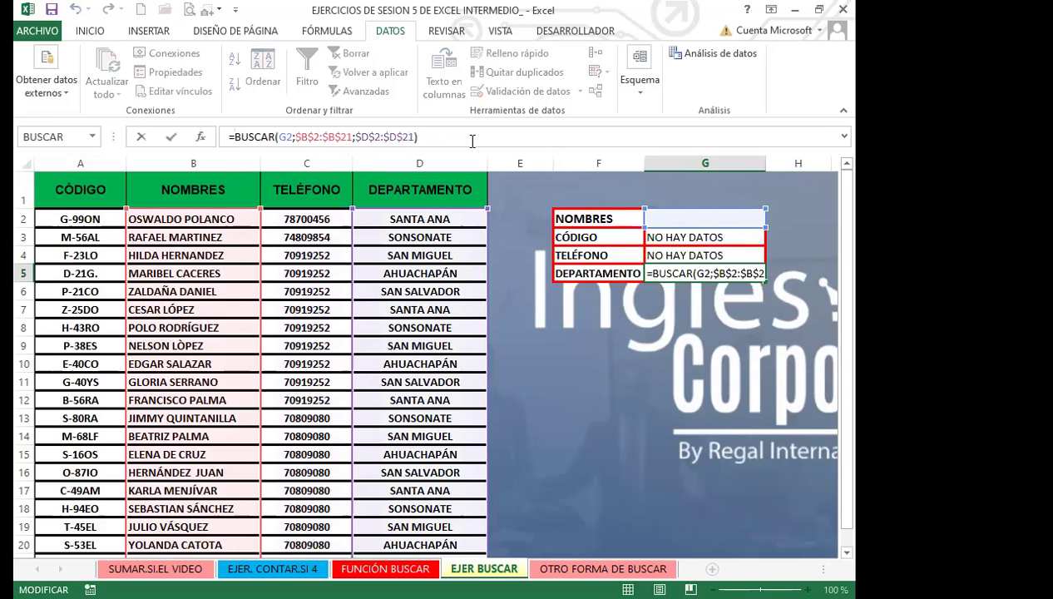
{"action": "type", "text": "SI"}
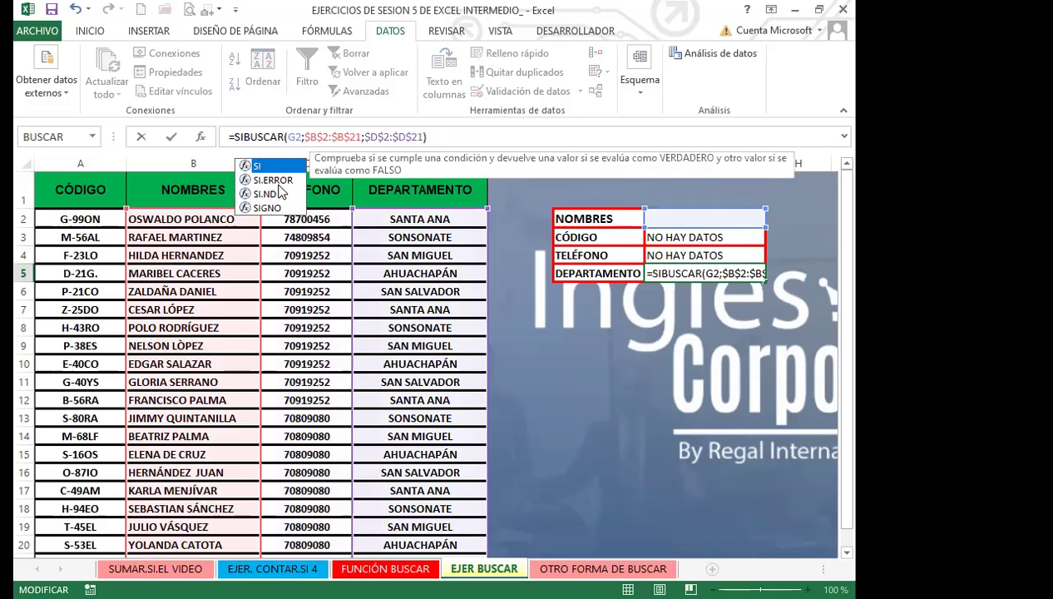
{"action": "key", "text": "Tab"}
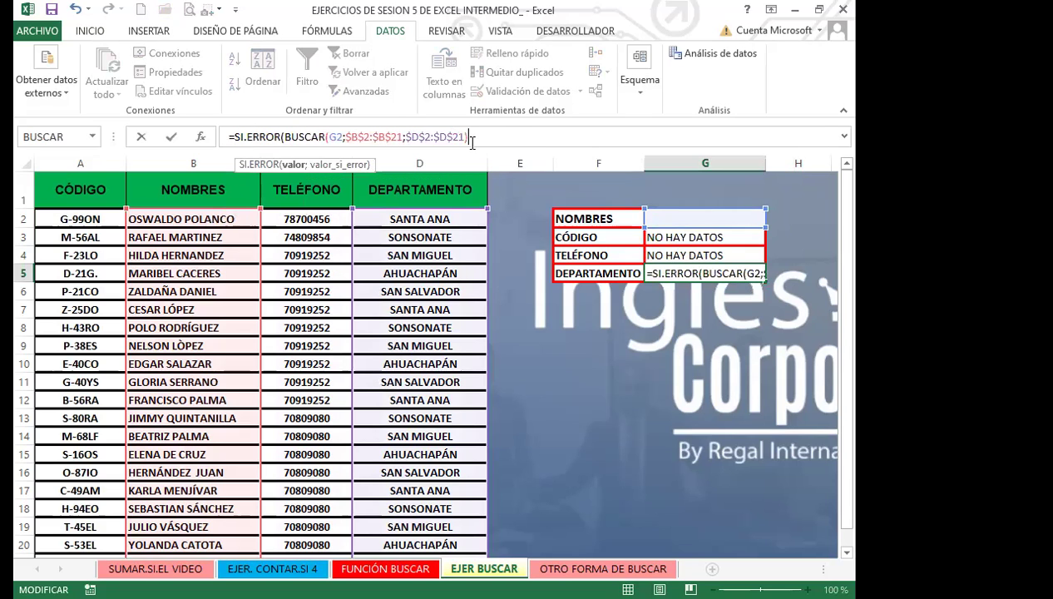
{"action": "type", "text": ";\"NO HAY DATOS"}
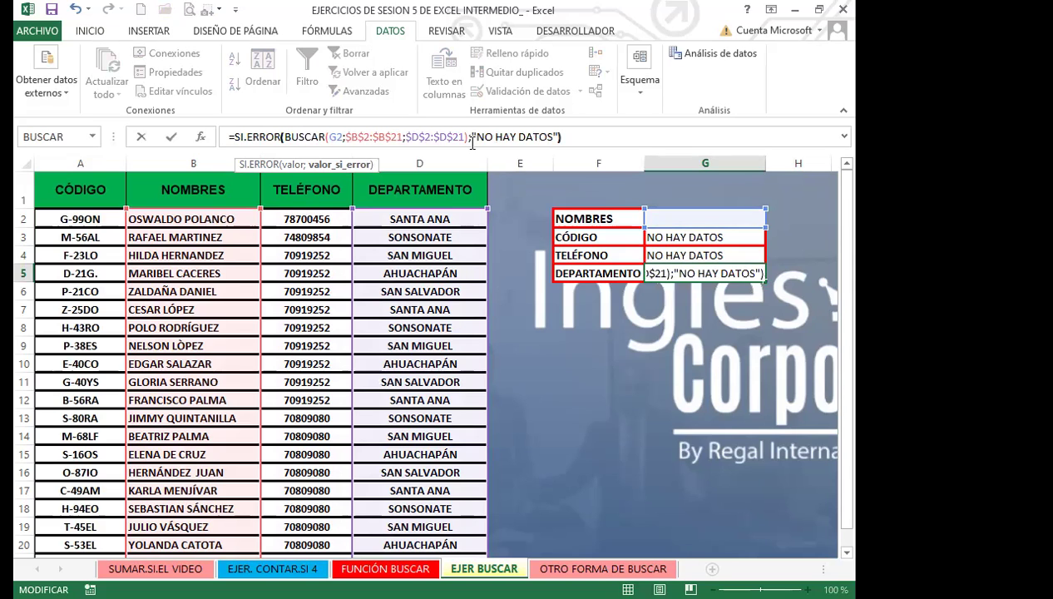
{"action": "key", "text": "Return"}
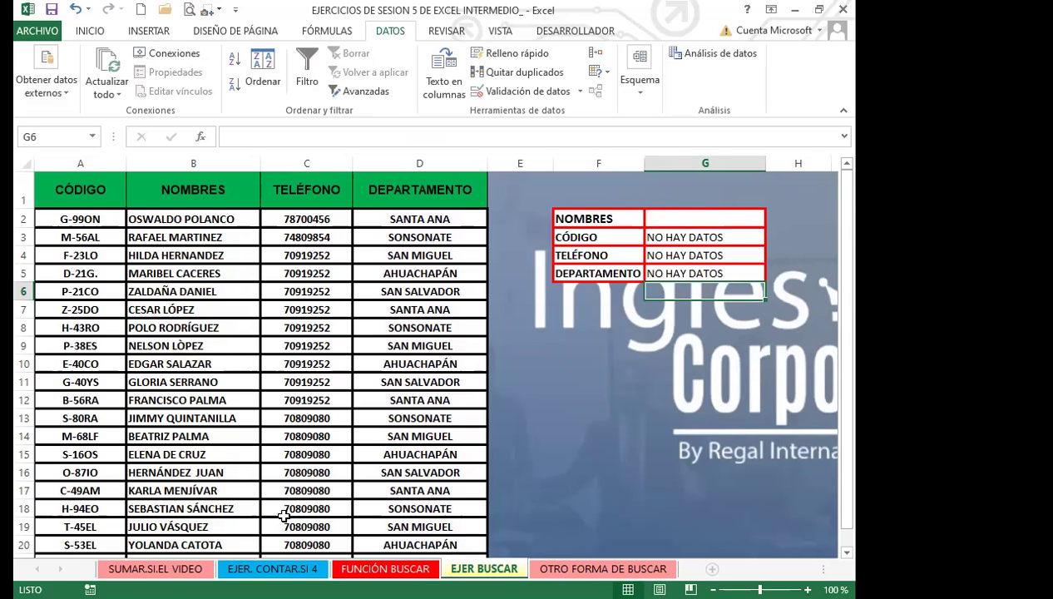
{"action": "key", "text": "alt+Tab"}
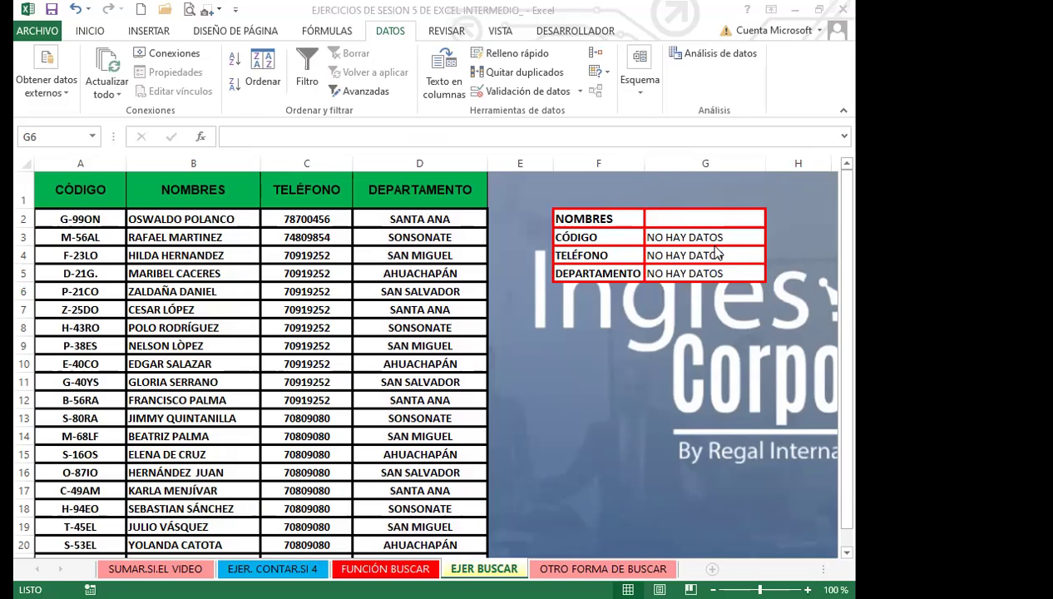
{"action": "key", "text": "alt+Tab"}
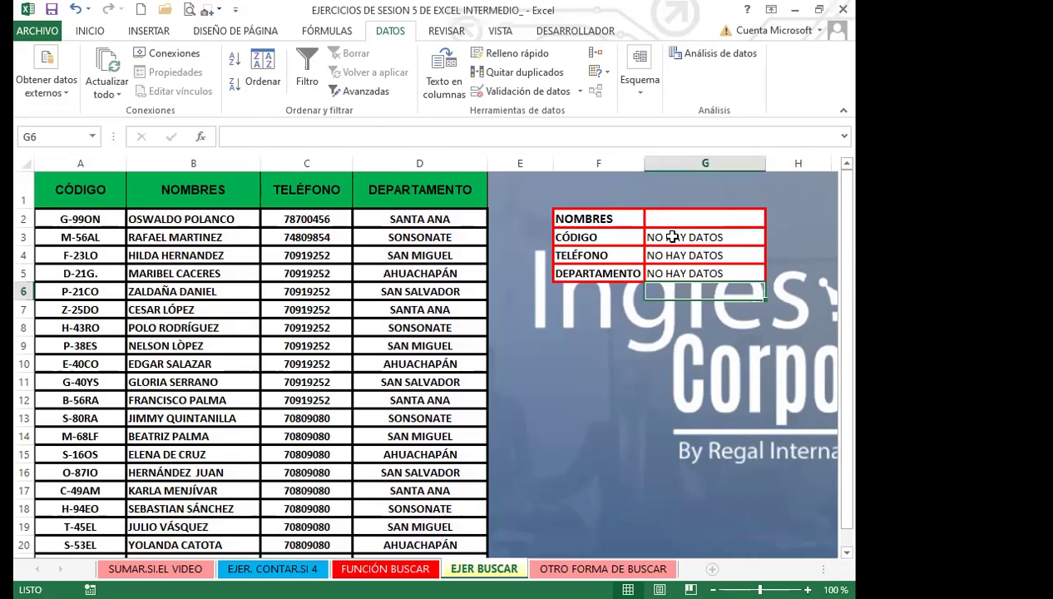
{"action": "left_click", "coordinate": [743, 239]}
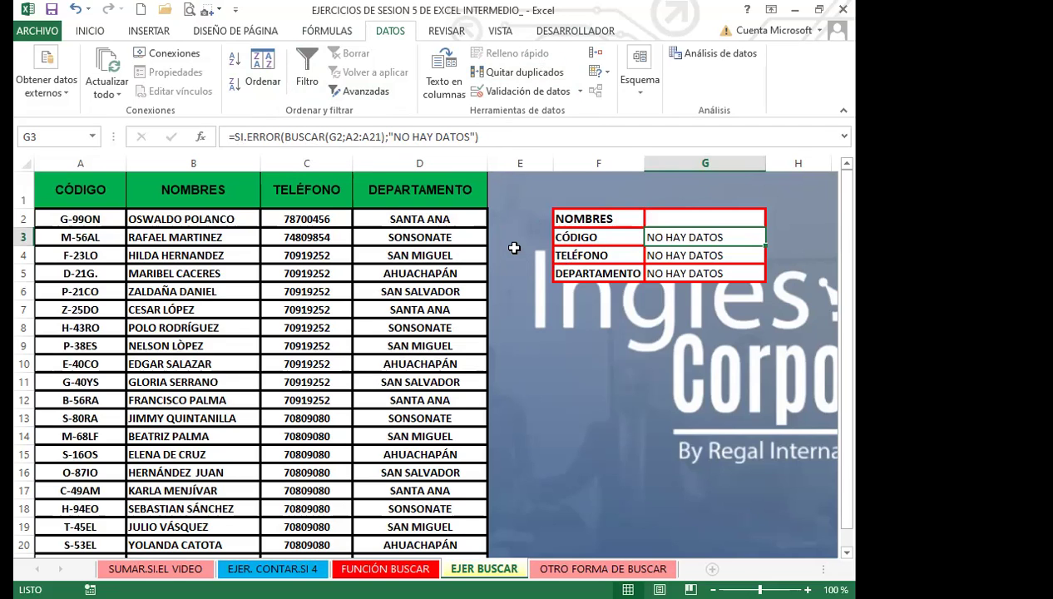
{"action": "left_click", "coordinate": [514, 248]}
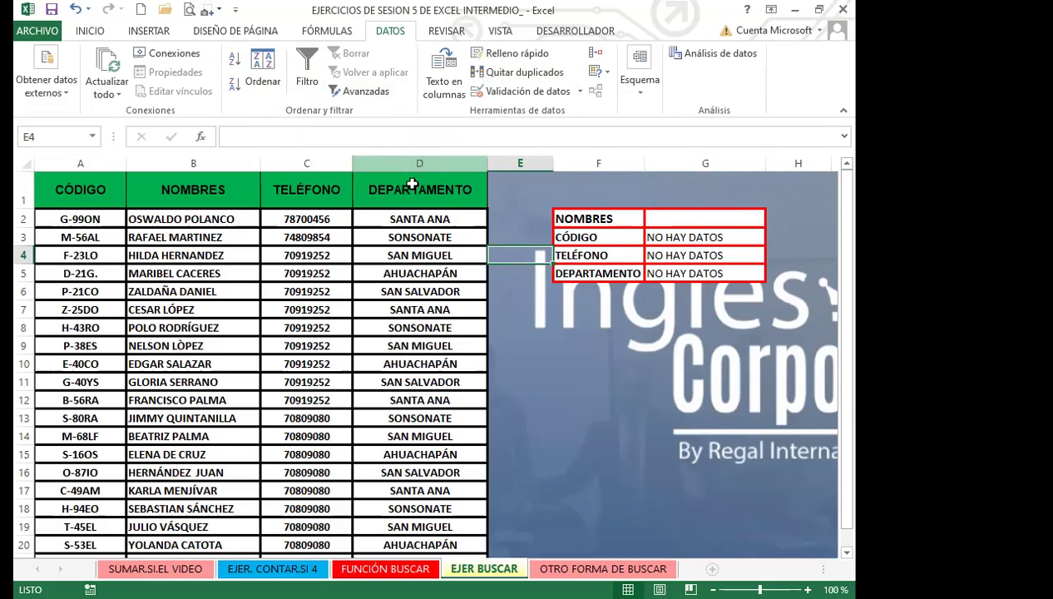
{"action": "left_click", "coordinate": [546, 361]}
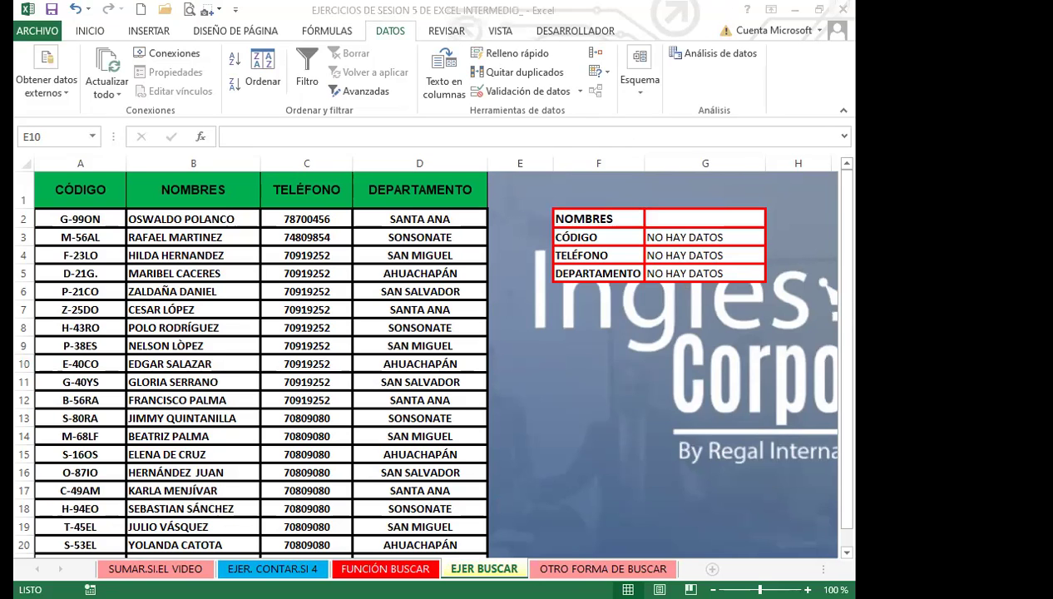
{"action": "left_click", "coordinate": [603, 568]}
Delete the existing PREMIO OBTENIDO results in D10:D15 on OTRO FORMA DE BUSCAR
{"action": "left_click", "coordinate": [641, 300]}
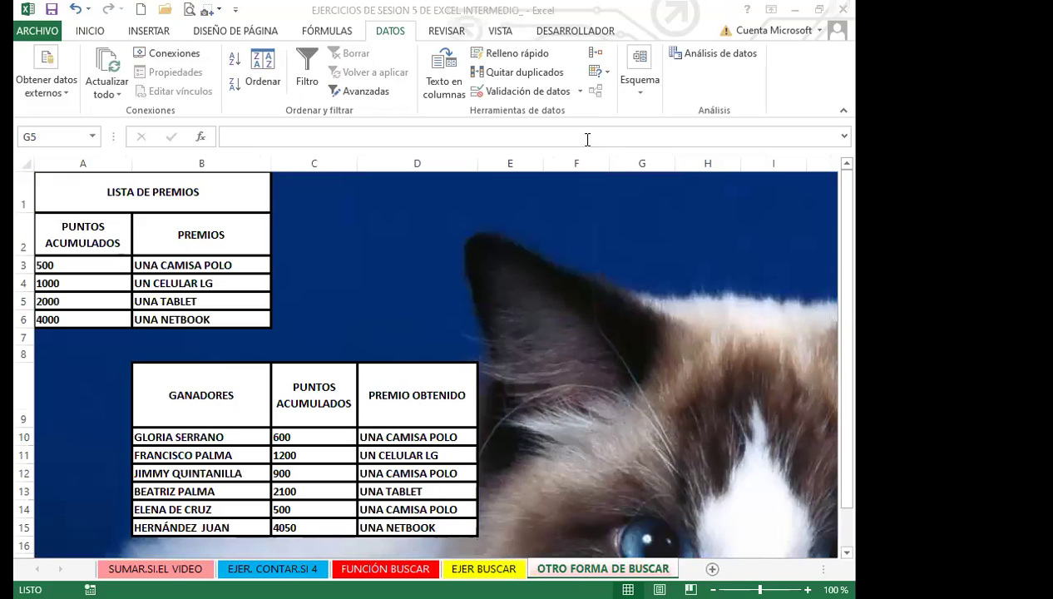
{"action": "scroll", "coordinate": [580, 386], "scroll_direction": "down", "scroll_amount": 7}
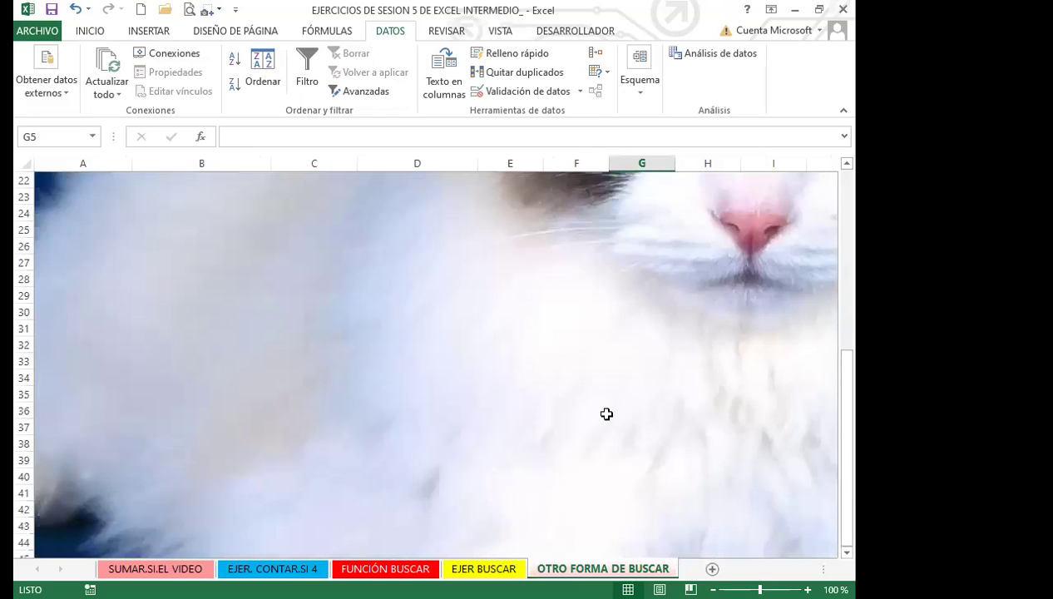
{"action": "scroll", "coordinate": [607, 413], "scroll_direction": "up", "scroll_amount": 6}
{"action": "scroll", "coordinate": [521, 384], "scroll_direction": "up", "scroll_amount": 1}
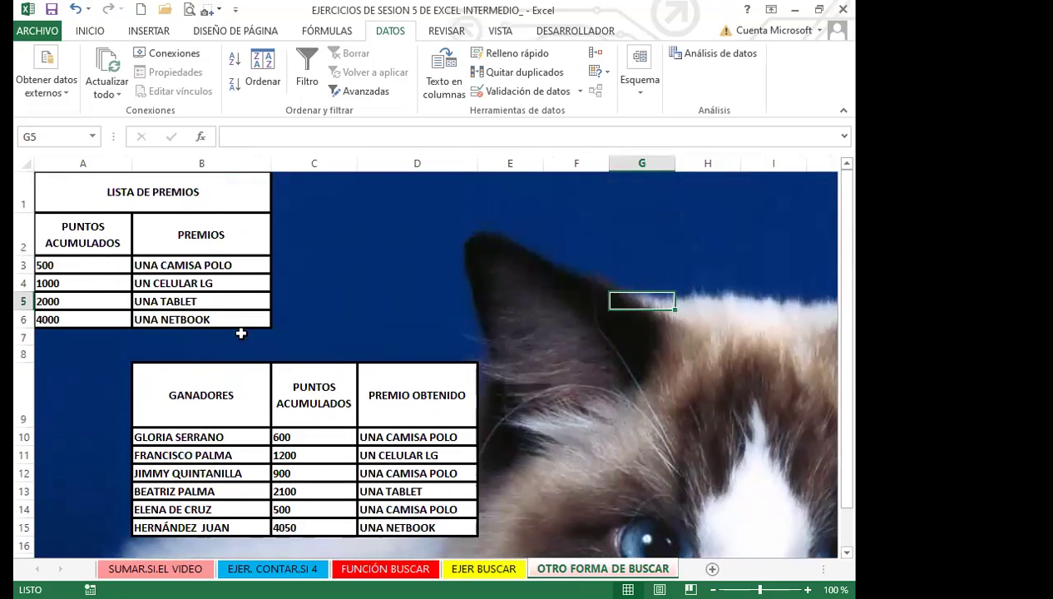
{"action": "left_click", "coordinate": [312, 279]}
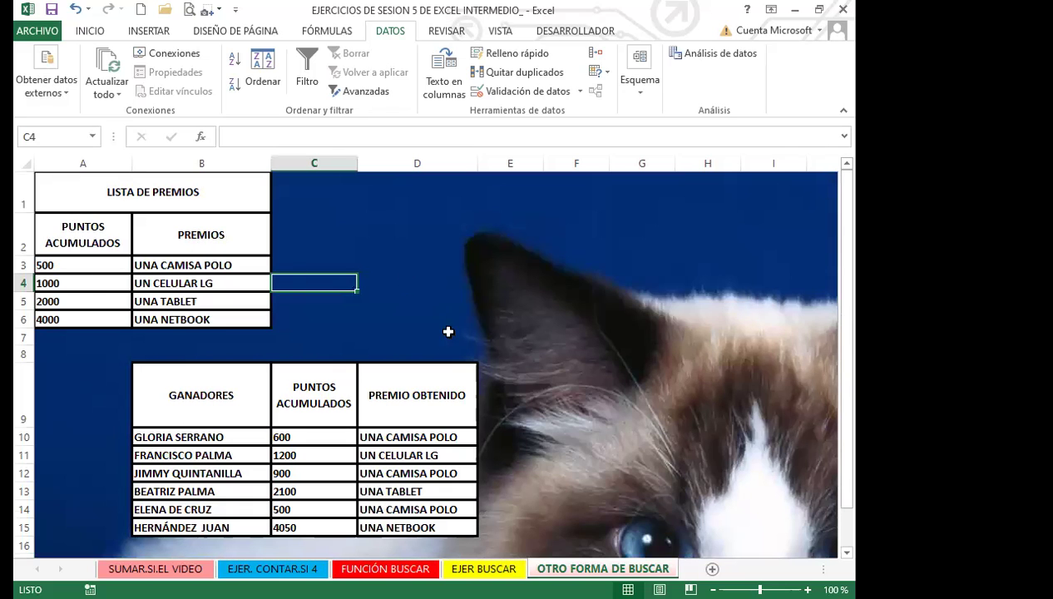
{"action": "scroll", "coordinate": [393, 354], "scroll_direction": "down", "scroll_amount": 4}
{"action": "scroll", "coordinate": [392, 354], "scroll_direction": "up", "scroll_amount": 2}
{"action": "left_click_drag", "start_coordinate": [414, 279], "coordinate": [412, 371]}
{"action": "key", "text": "Delete"}
Review the first prize, UNA CAMISA POLO, and return to cell D10
{"action": "left_click", "coordinate": [402, 280]}
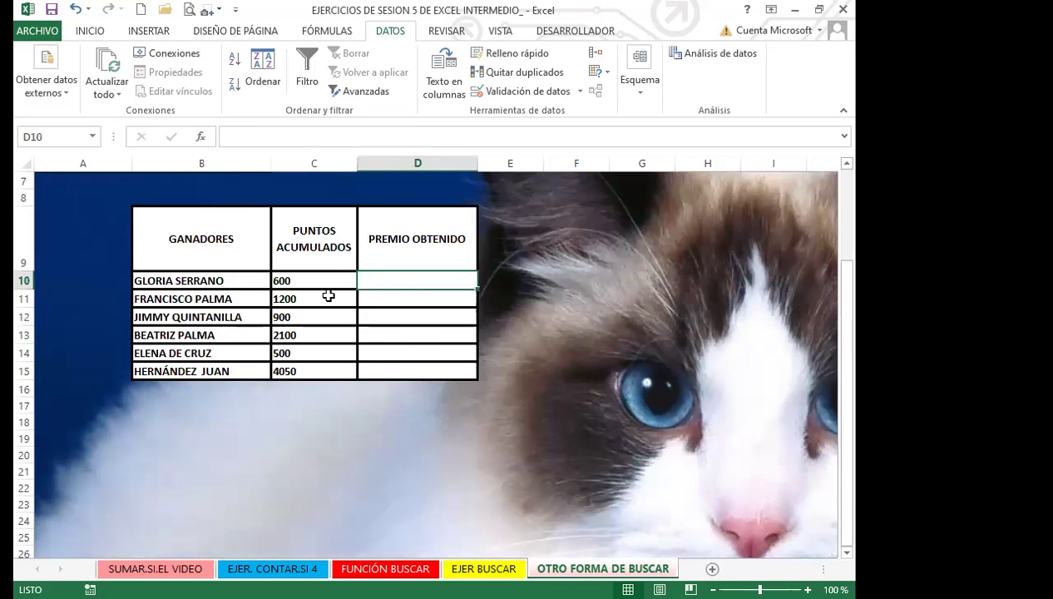
{"action": "scroll", "coordinate": [102, 346], "scroll_direction": "up", "scroll_amount": 2}
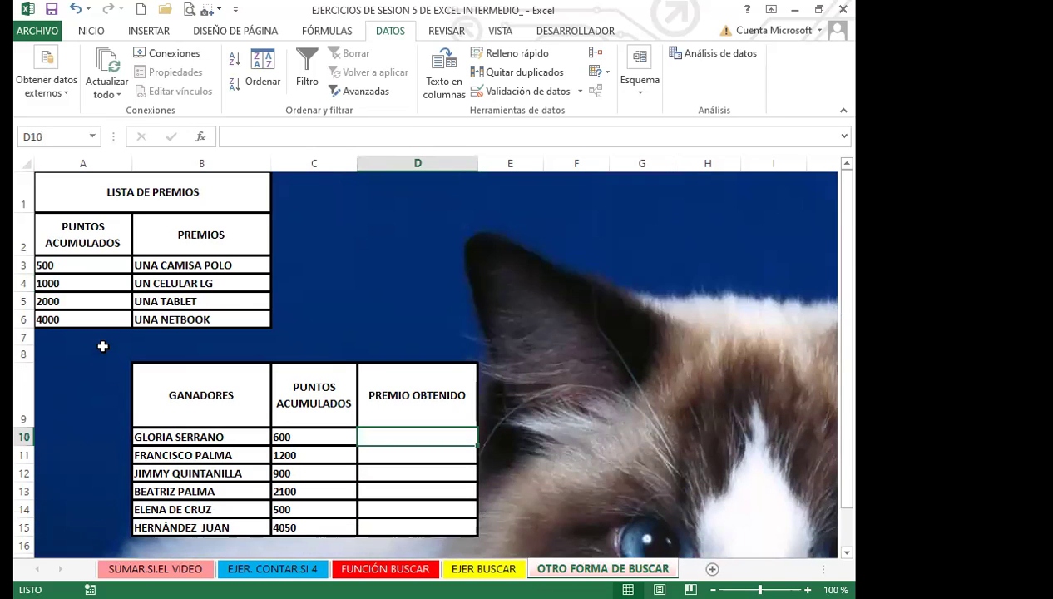
{"action": "left_click", "coordinate": [223, 265]}
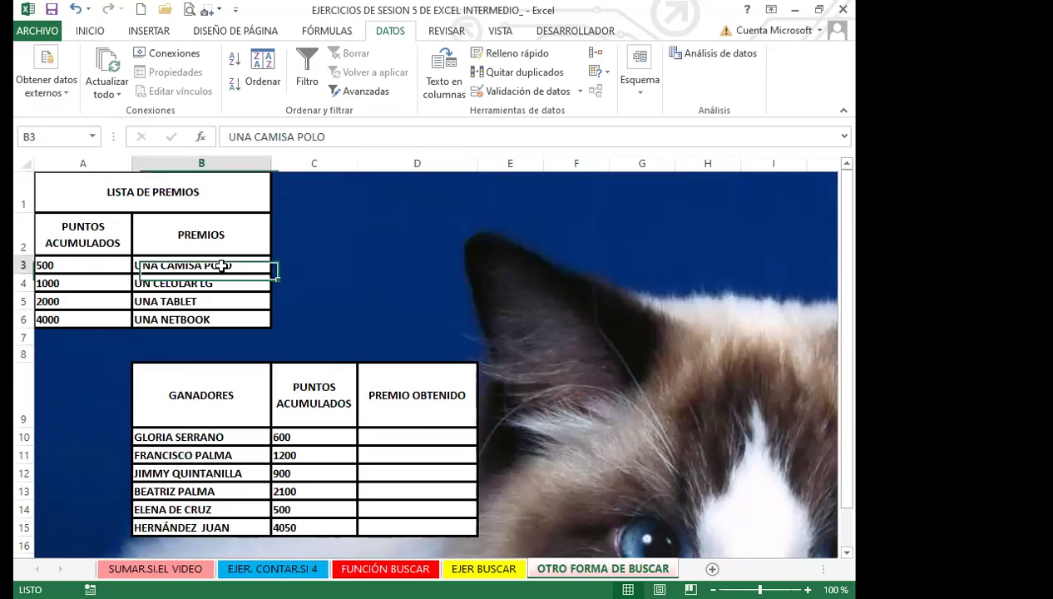
{"action": "left_click", "coordinate": [395, 436]}
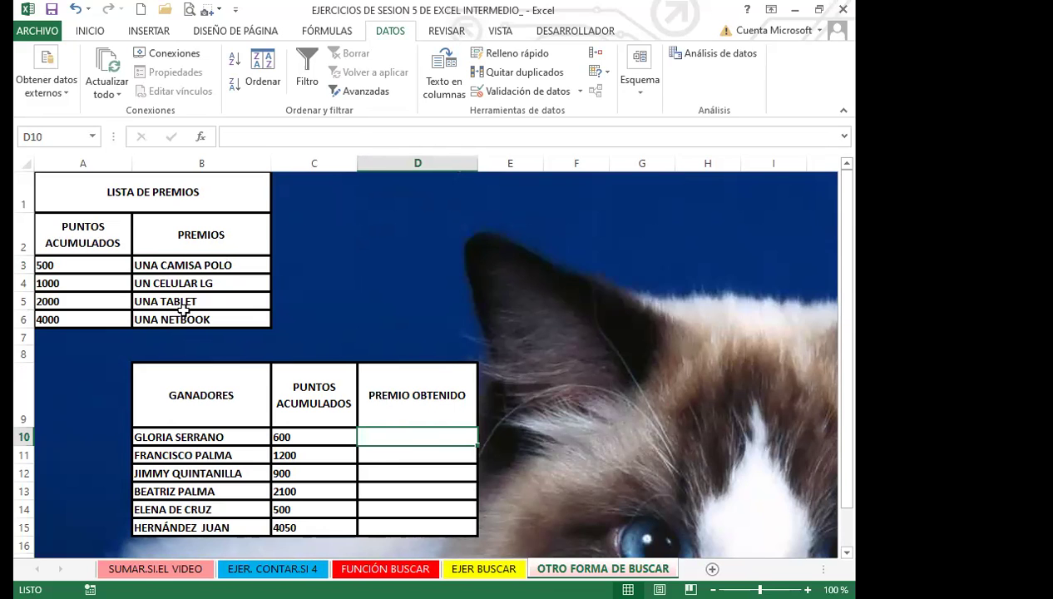
{"action": "scroll", "coordinate": [184, 310], "scroll_direction": "down", "scroll_amount": 4}
{"action": "scroll", "coordinate": [216, 296], "scroll_direction": "down", "scroll_amount": 3}
{"action": "scroll", "coordinate": [200, 298], "scroll_direction": "up", "scroll_amount": 6}
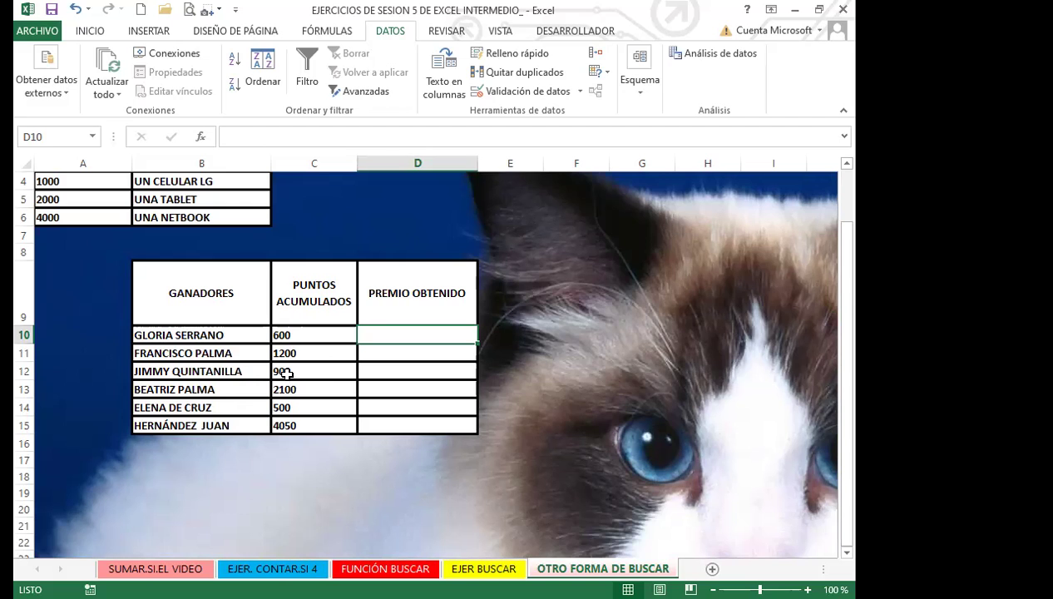
{"action": "scroll", "coordinate": [282, 353], "scroll_direction": "up", "scroll_amount": 1}
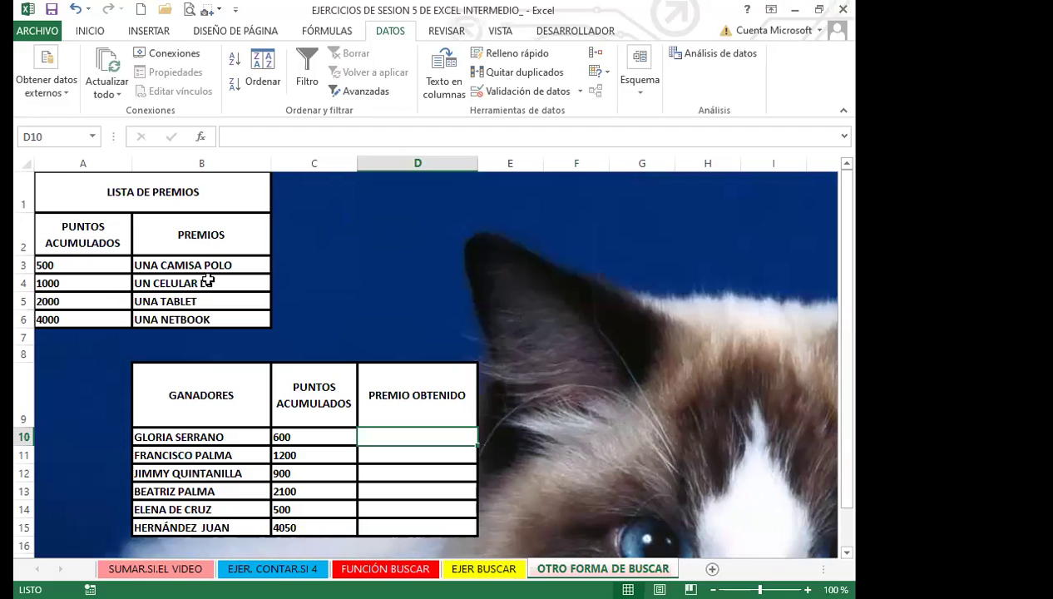
{"action": "left_click", "coordinate": [95, 264]}
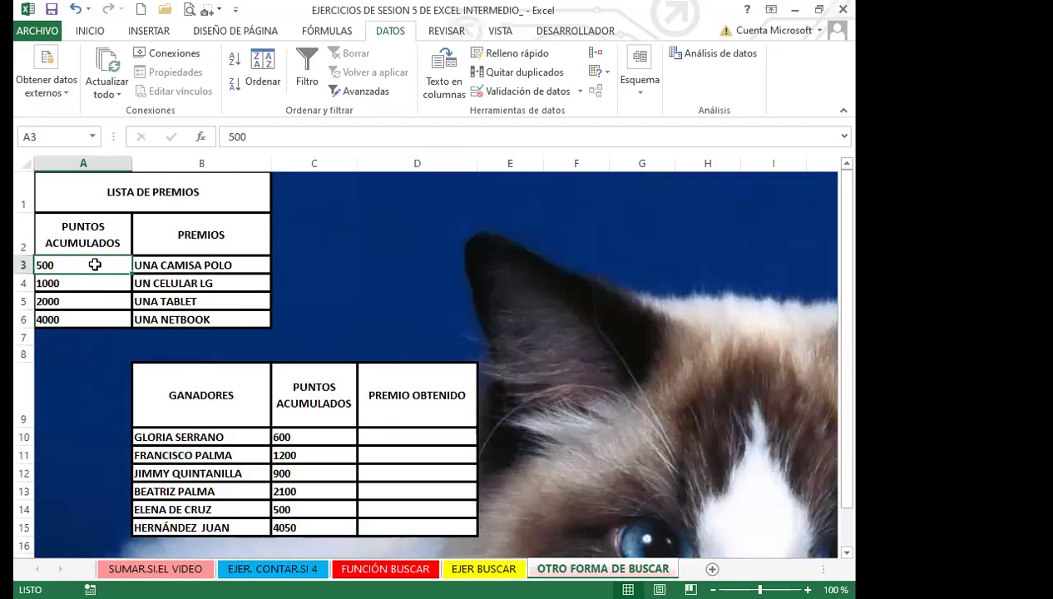
{"action": "left_click", "coordinate": [235, 266]}
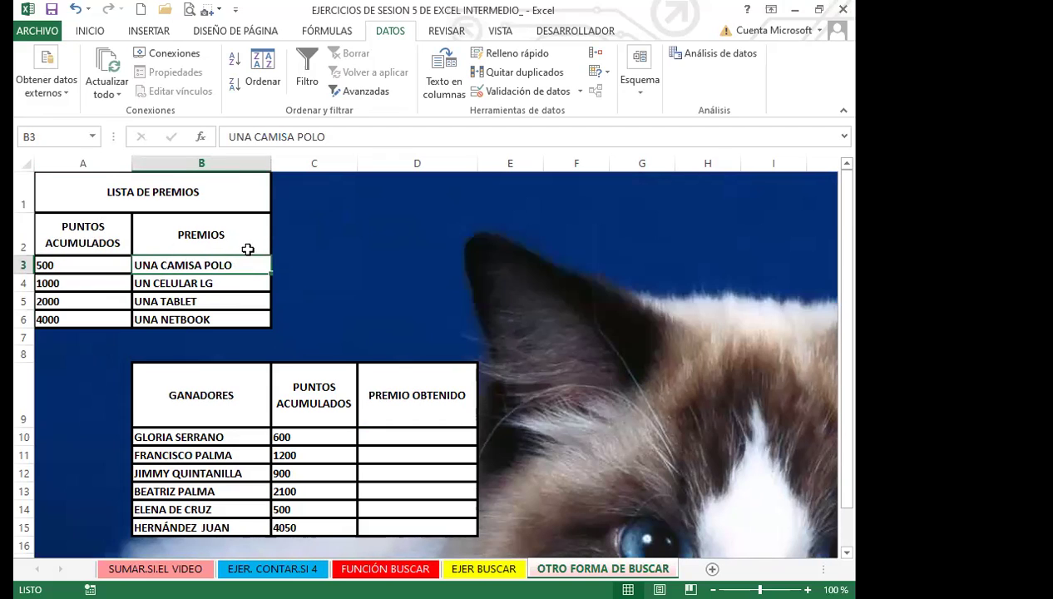
{"action": "left_click", "coordinate": [75, 285]}
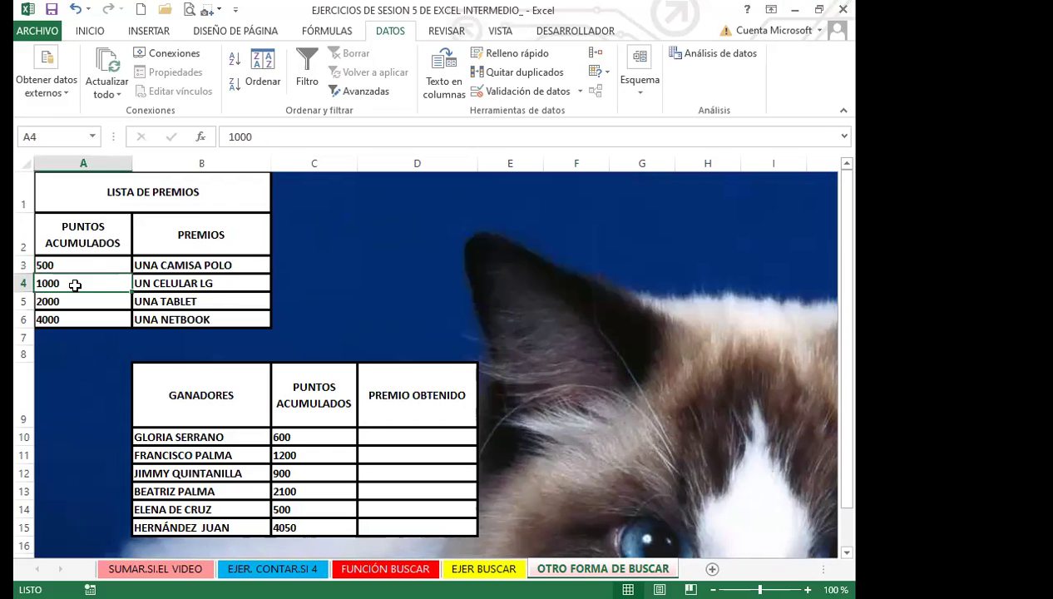
{"action": "left_click", "coordinate": [236, 283]}
{"action": "left_click", "coordinate": [73, 297]}
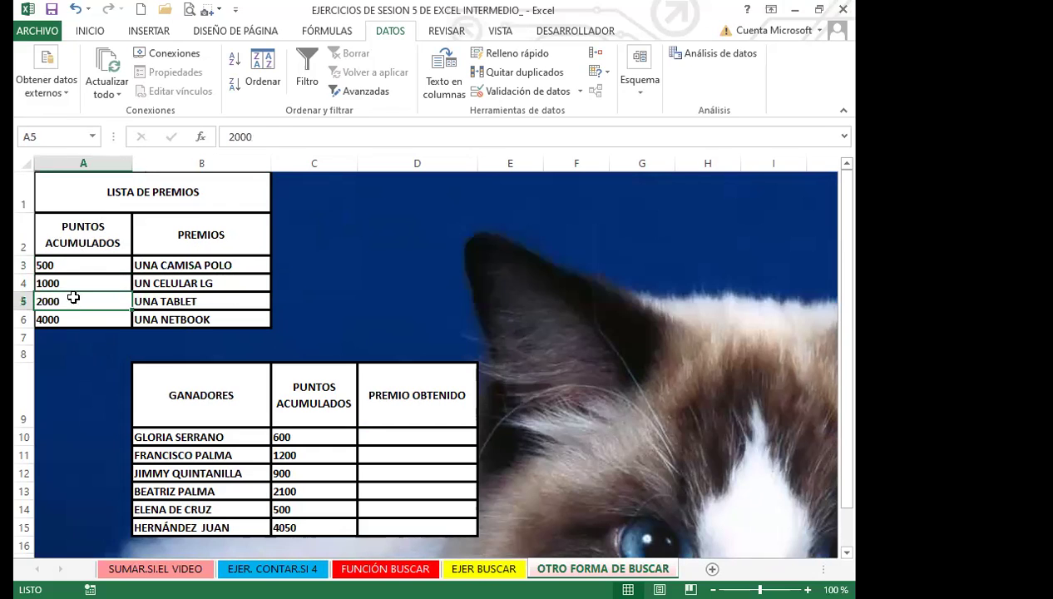
{"action": "left_click", "coordinate": [78, 282]}
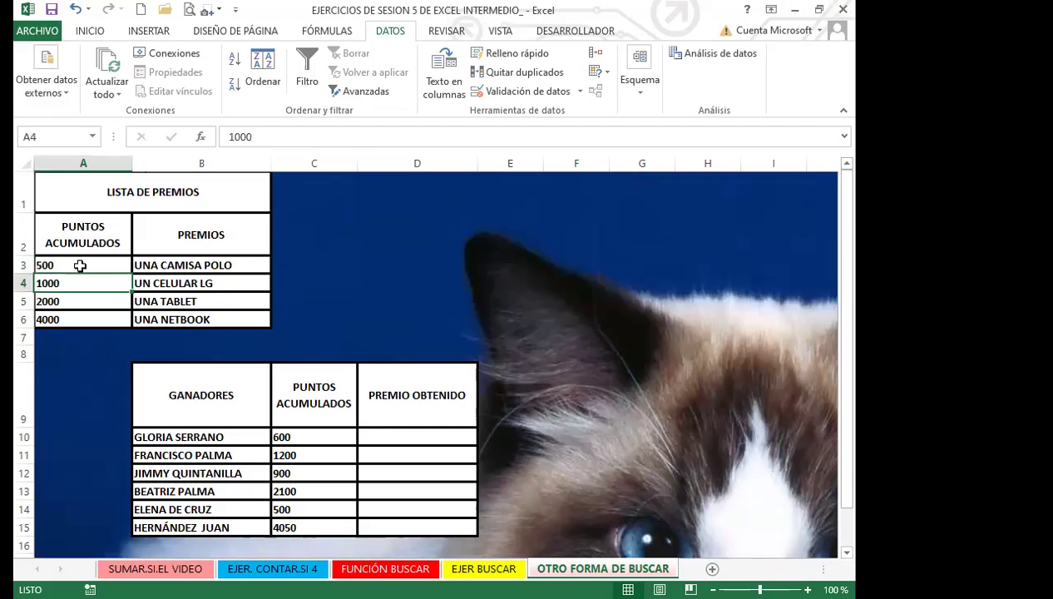
{"action": "left_click", "coordinate": [80, 265]}
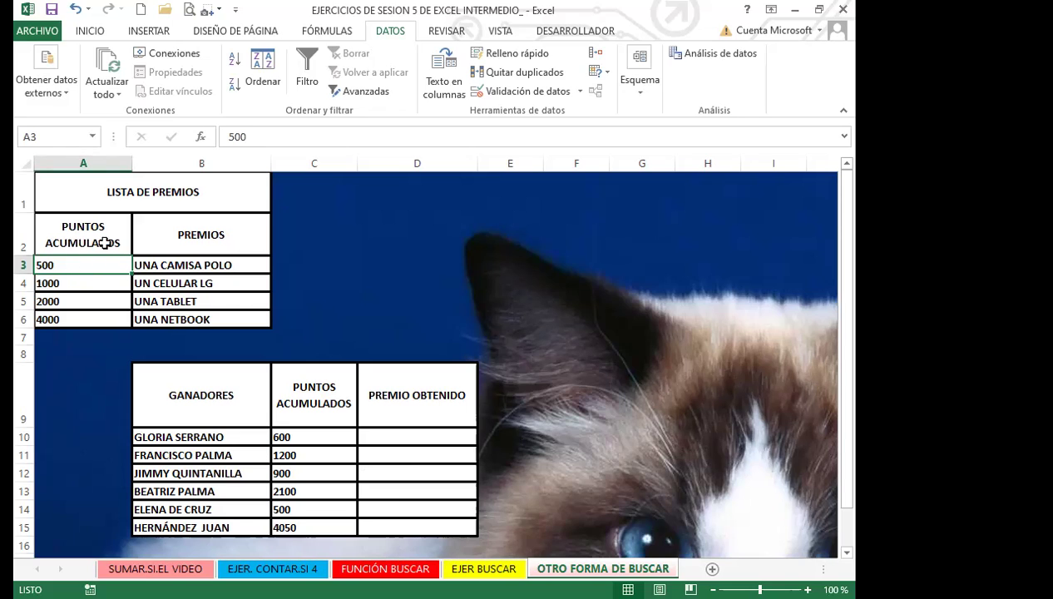
{"action": "left_click", "coordinate": [81, 283]}
{"action": "left_click", "coordinate": [77, 301]}
{"action": "left_click", "coordinate": [77, 316]}
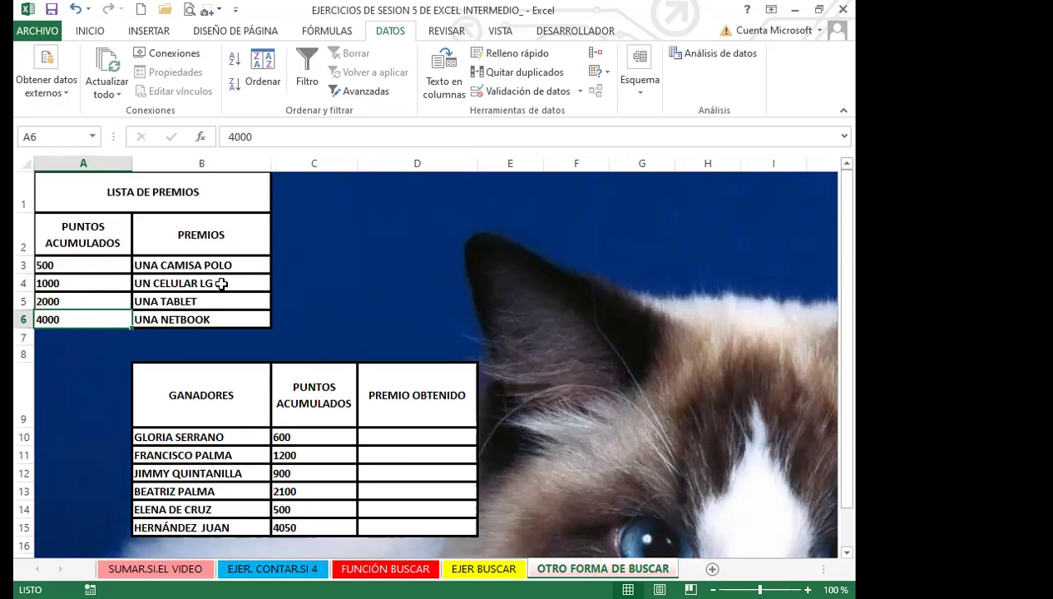
{"action": "left_click", "coordinate": [220, 283]}
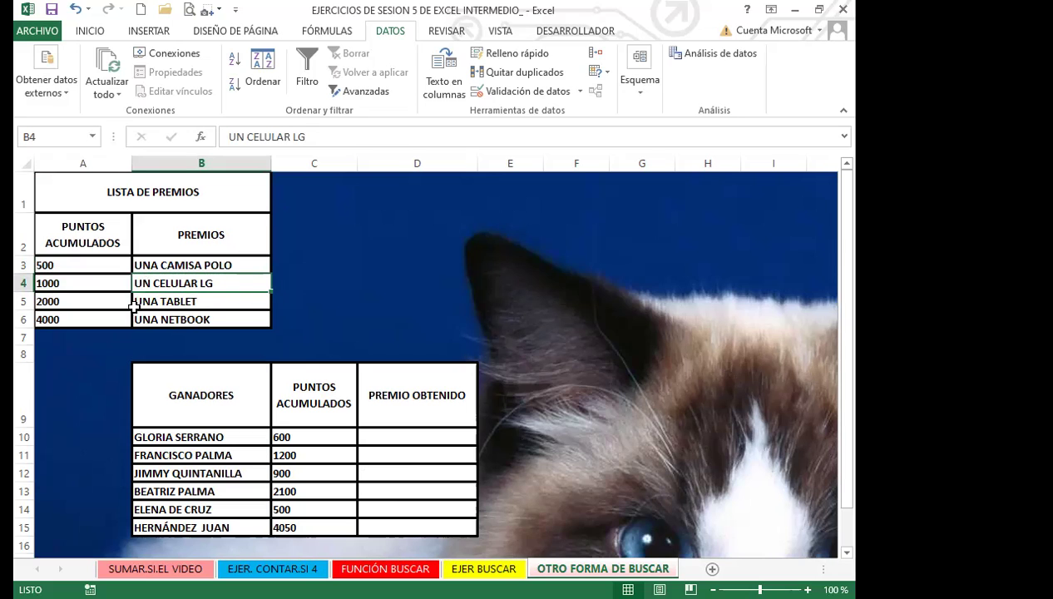
{"action": "left_click", "coordinate": [219, 301]}
{"action": "left_click", "coordinate": [231, 319]}
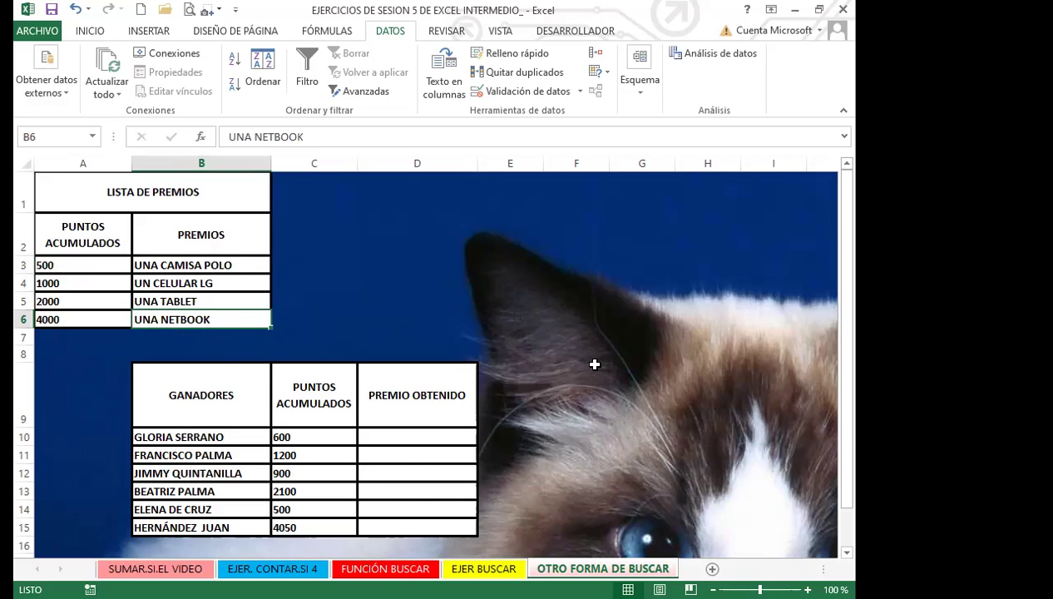
{"action": "scroll", "coordinate": [594, 364], "scroll_direction": "down", "scroll_amount": 3}
{"action": "scroll", "coordinate": [512, 362], "scroll_direction": "up", "scroll_amount": 2}
{"action": "left_click", "coordinate": [397, 336]}
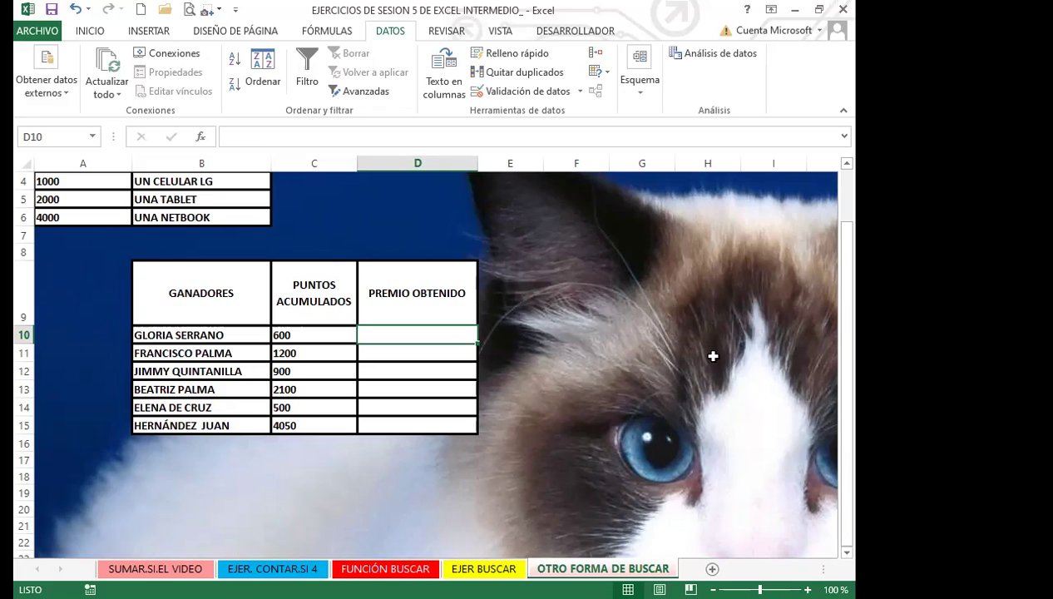
Start a BUSCAR formula in D10 using C10 as the lookup value
{"action": "type", "text": "=B"}
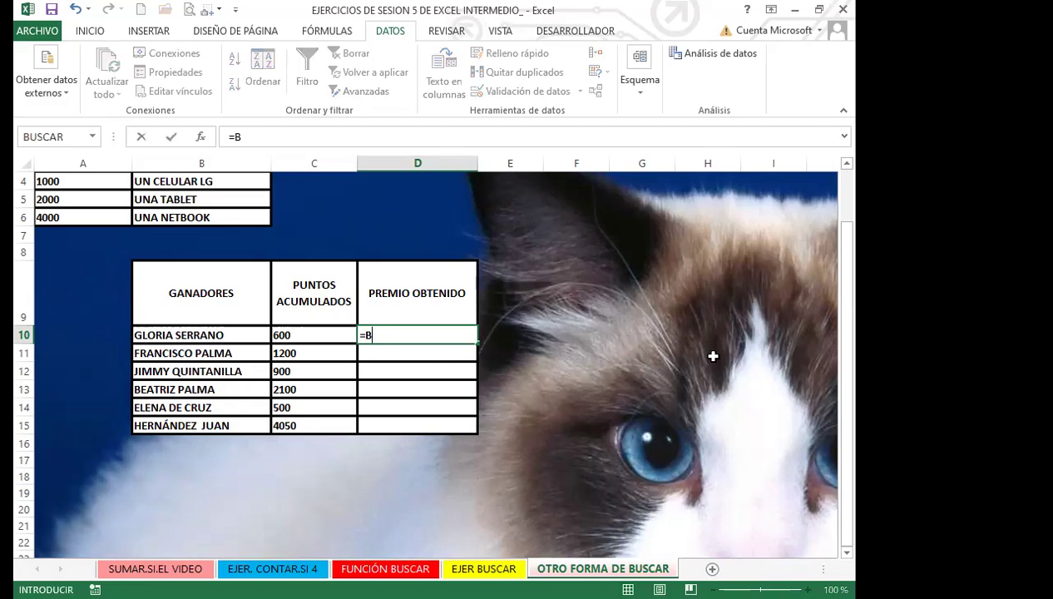
{"action": "type", "text": "U"}
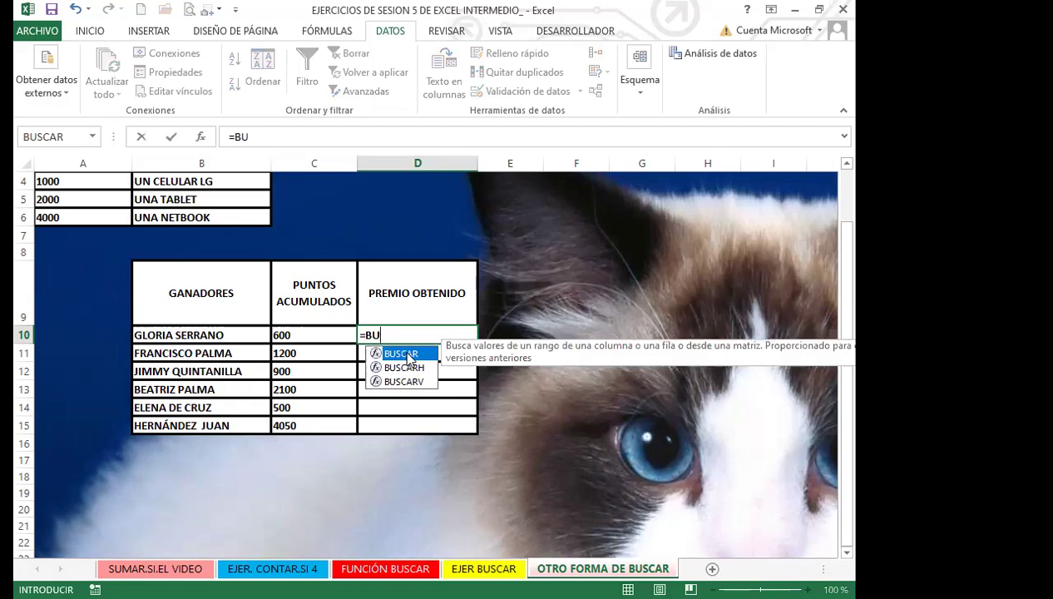
{"action": "double_click", "coordinate": [405, 353]}
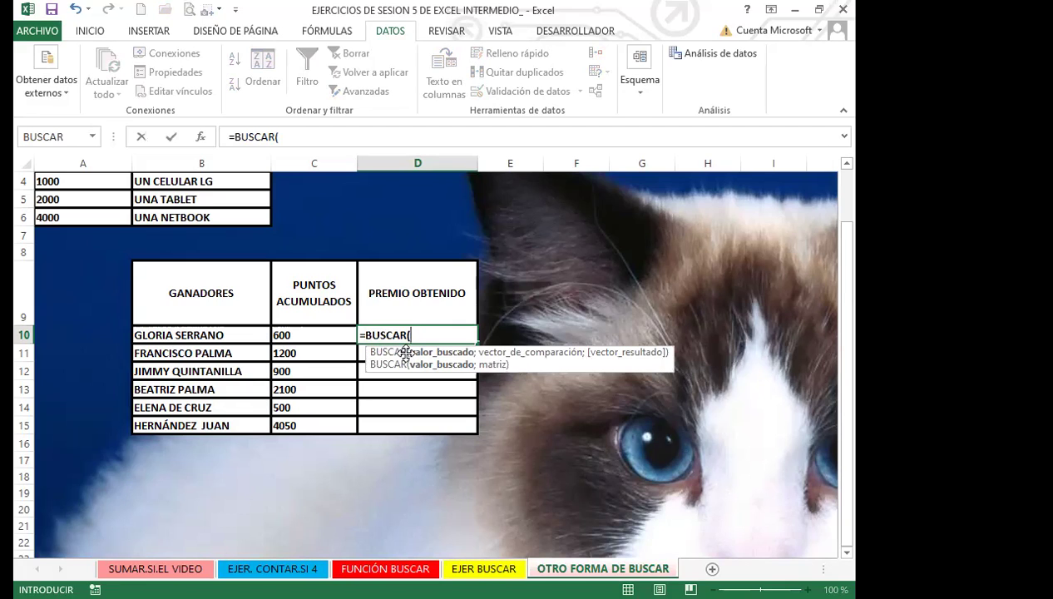
{"action": "left_click", "coordinate": [305, 334]}
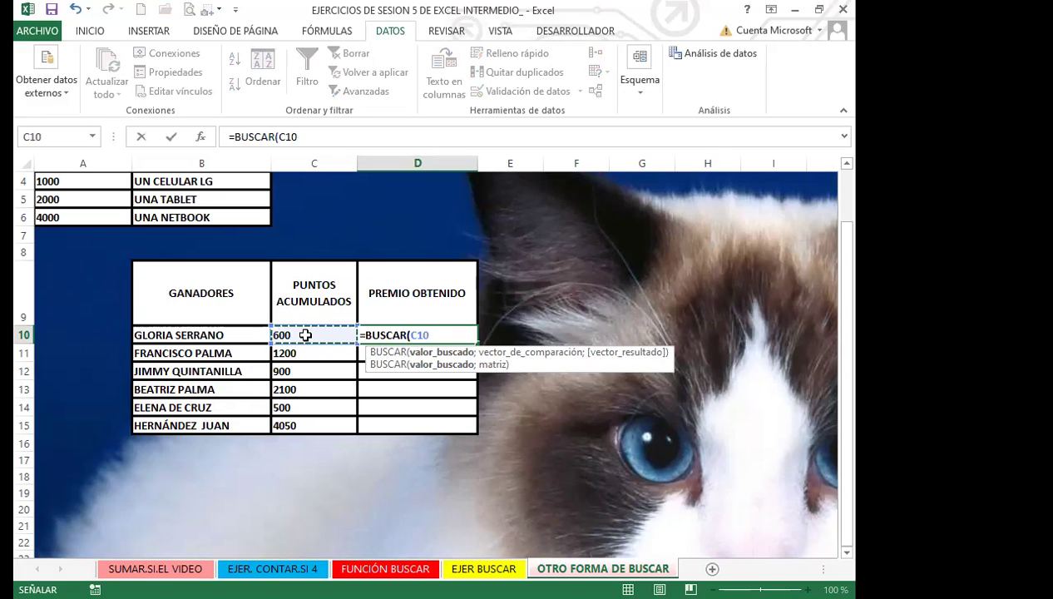
{"action": "type", "text": ";"}
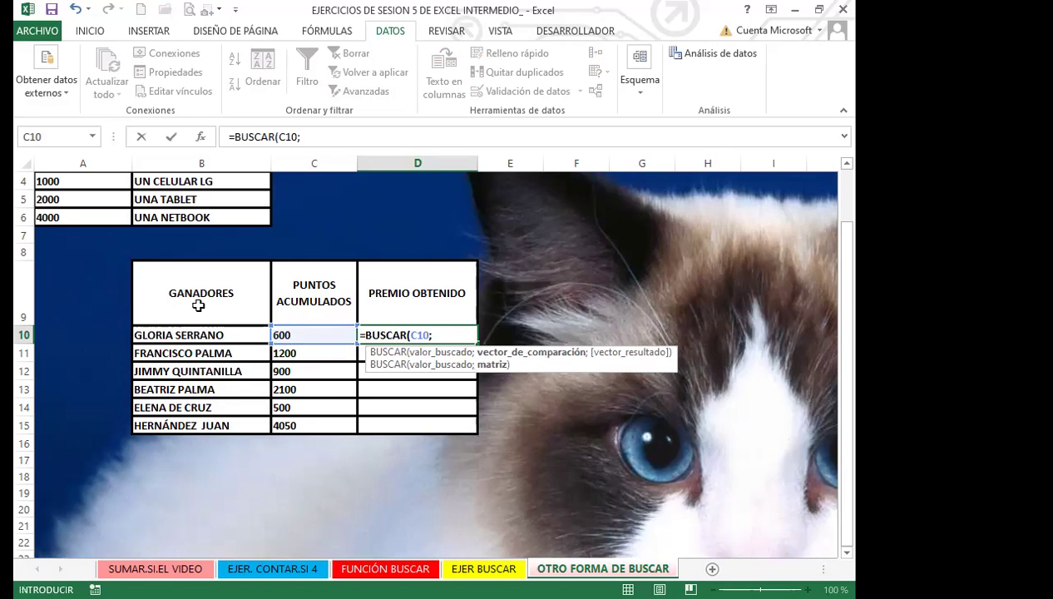
{"action": "scroll", "coordinate": [96, 296], "scroll_direction": "up", "scroll_amount": 1}
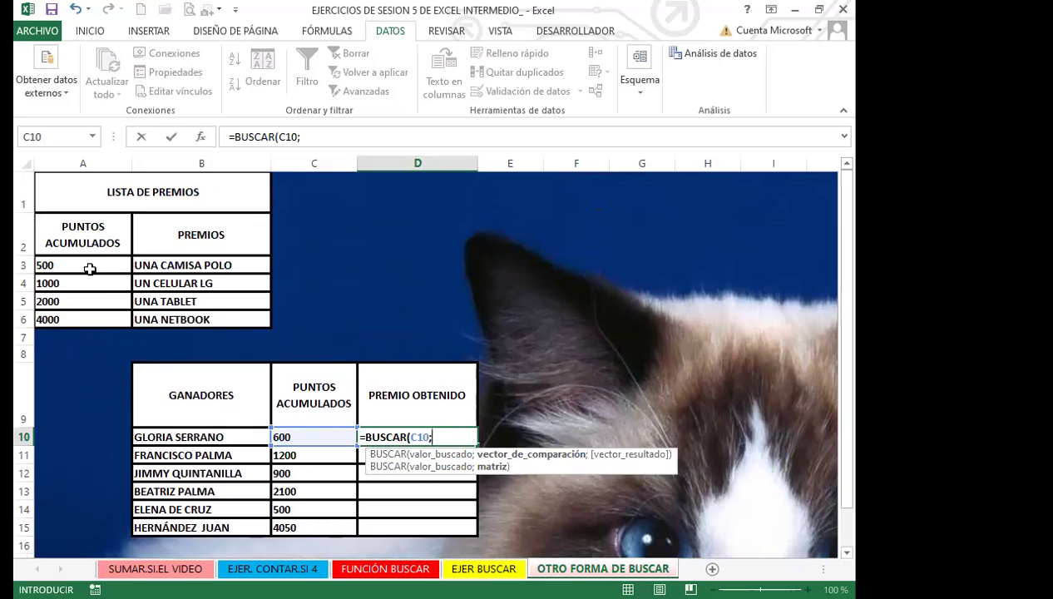
Complete D10 as =BUSCAR(C10;$A$3:$A$6;$B$3:$B$6) with absolute ranges
{"action": "left_click", "coordinate": [91, 265]}
{"action": "left_click", "coordinate": [88, 317]}
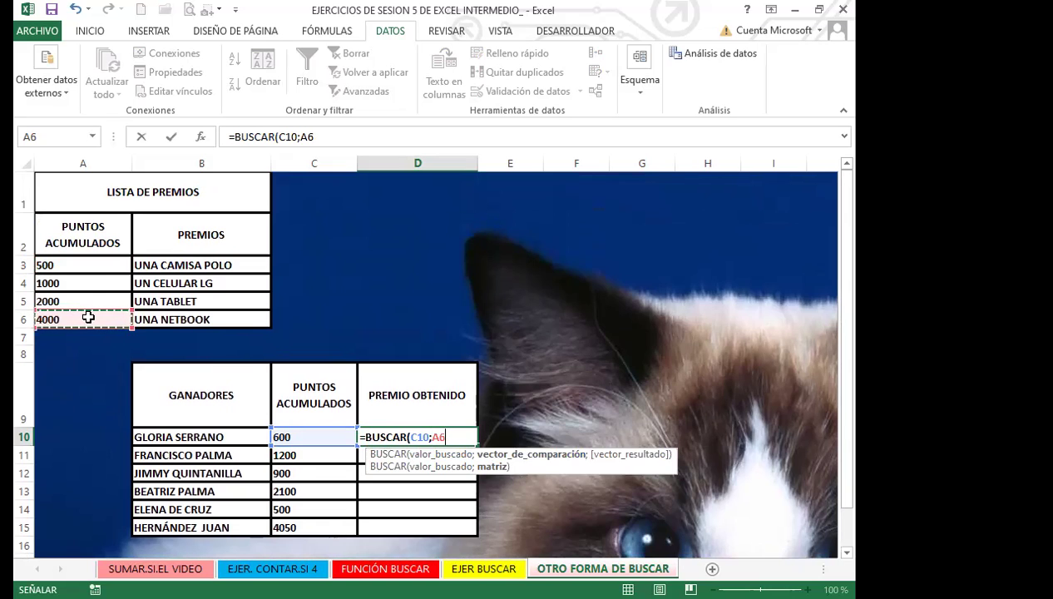
{"action": "key", "text": "F4"}
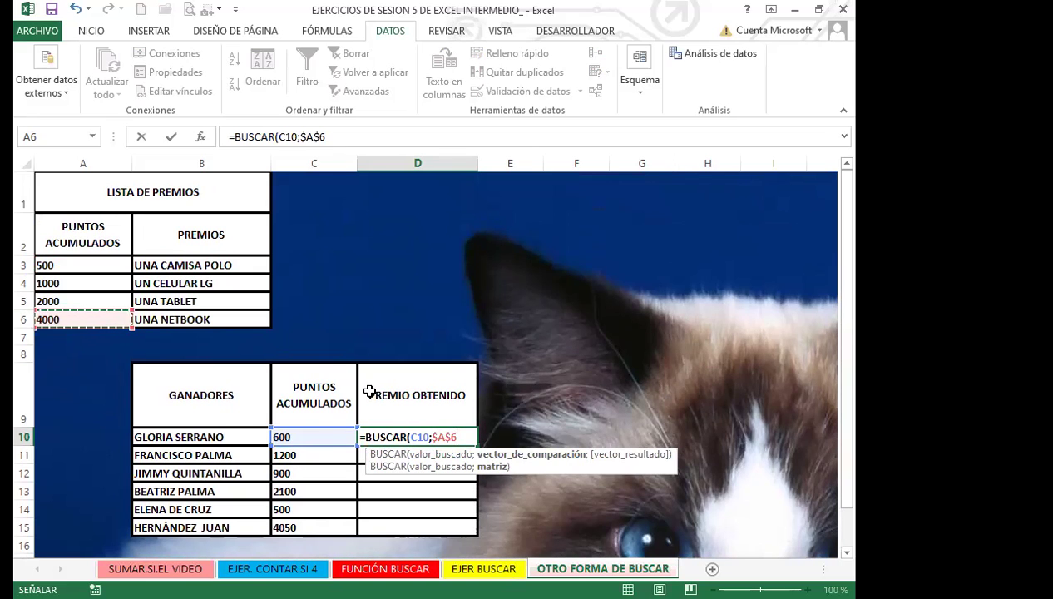
{"action": "key", "text": "BackSpace"}
{"action": "key", "text": "BackSpace"}
{"action": "key", "text": "BackSpace"}
{"action": "key", "text": "BackSpace"}
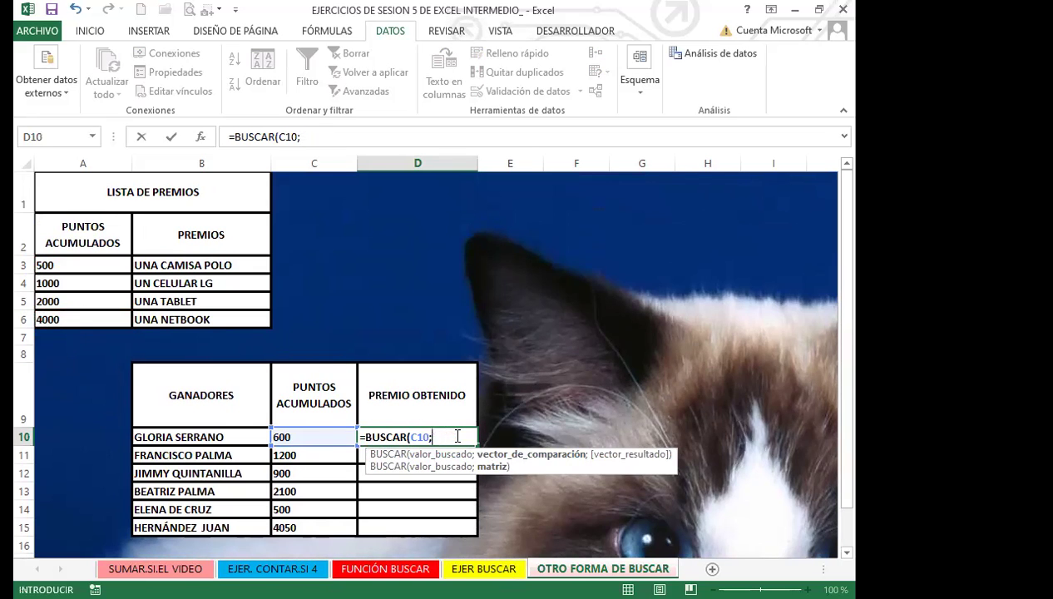
{"action": "left_click", "coordinate": [96, 265]}
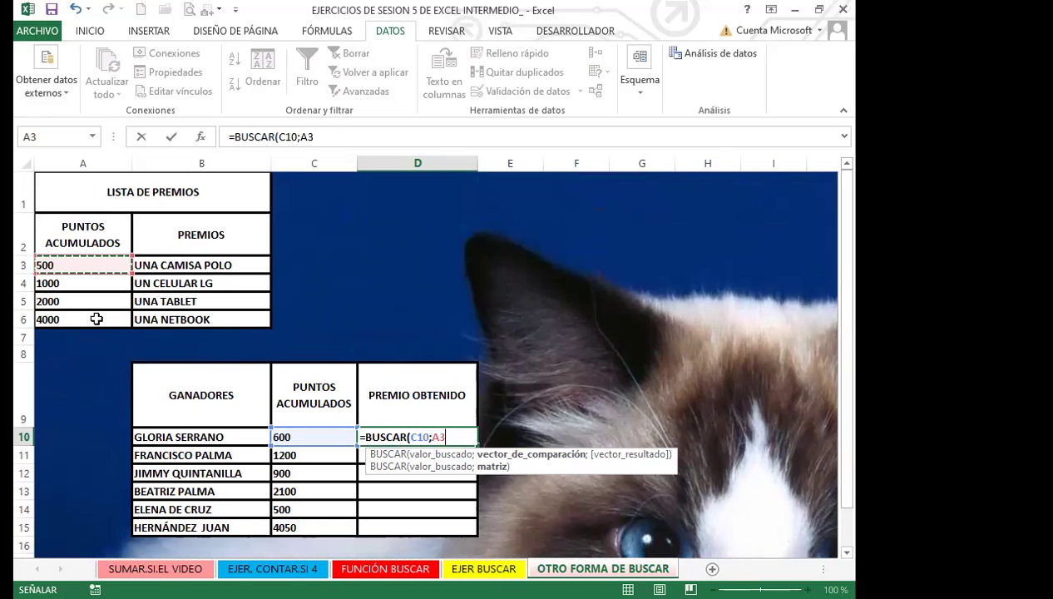
{"action": "left_click_drag", "start_coordinate": [97, 319], "coordinate": [97, 318]}
{"action": "key", "text": "F4"}
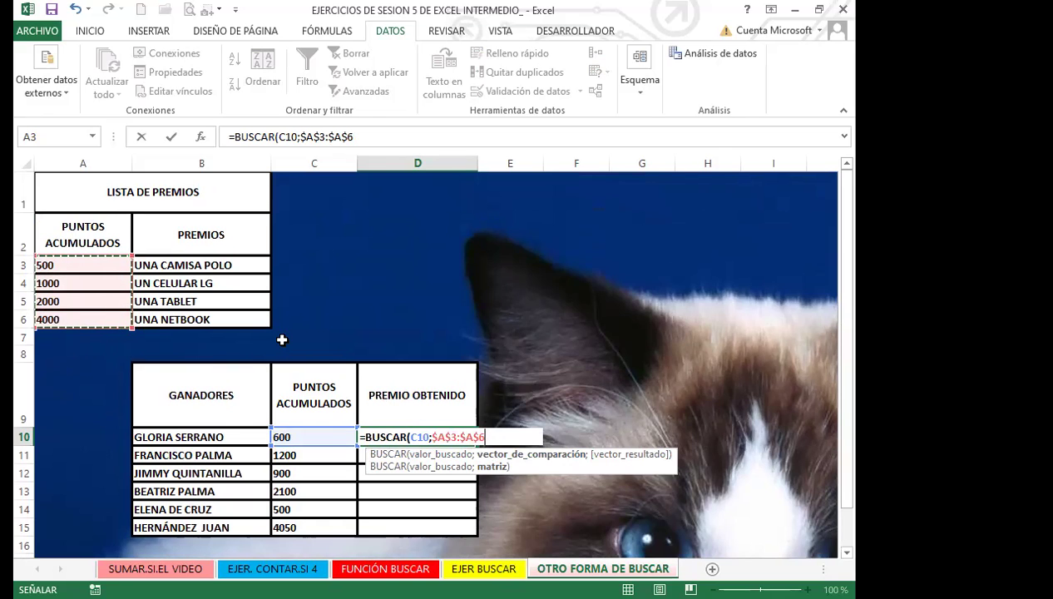
{"action": "type", "text": ";"}
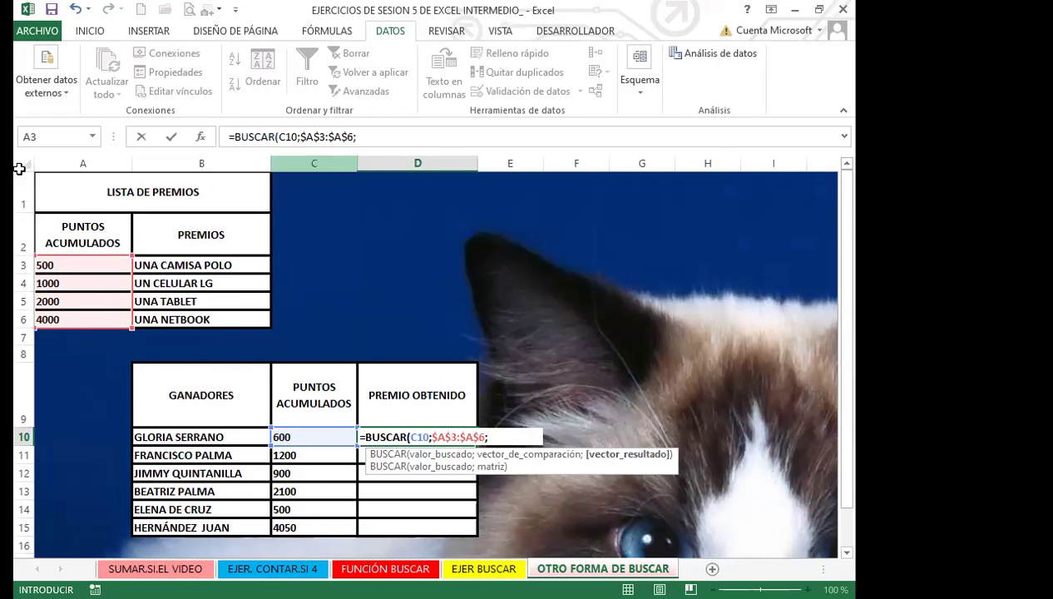
{"action": "left_click_drag", "start_coordinate": [179, 264], "coordinate": [184, 321]}
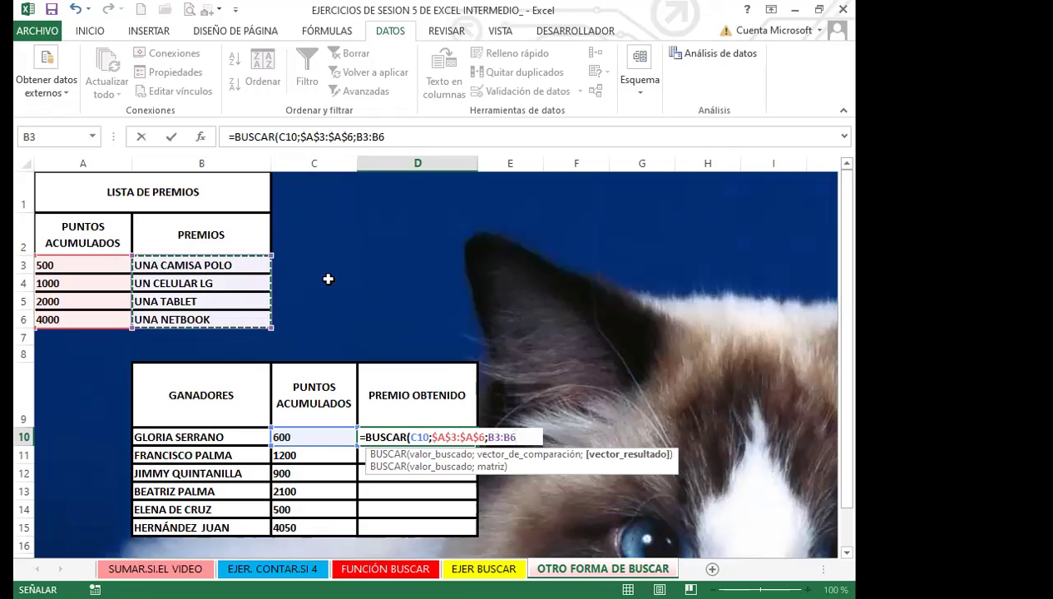
{"action": "key", "text": "F4"}
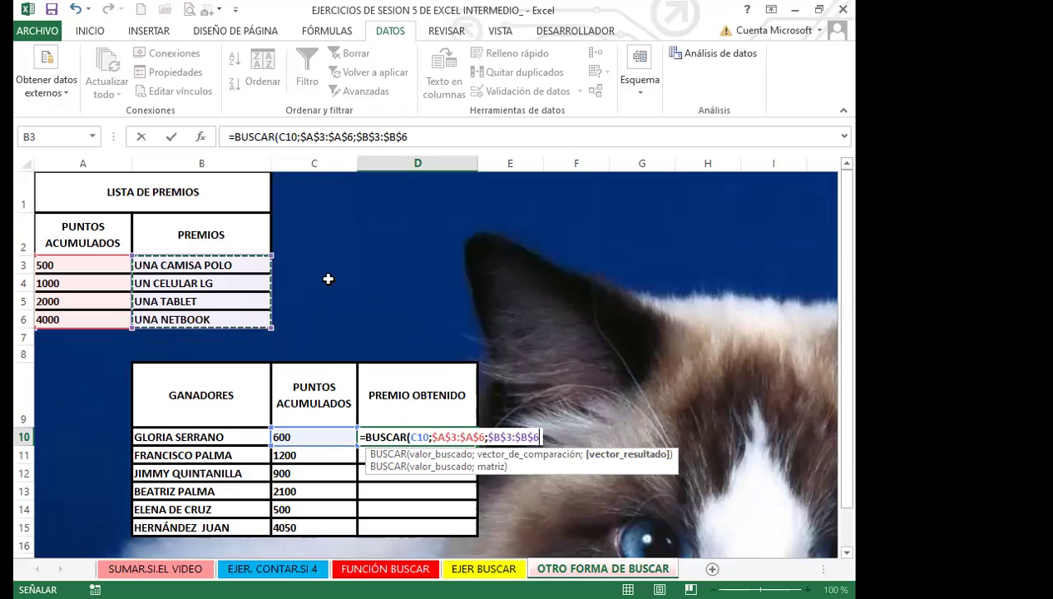
{"action": "type", "text": ")"}
{"action": "key", "text": "Return"}
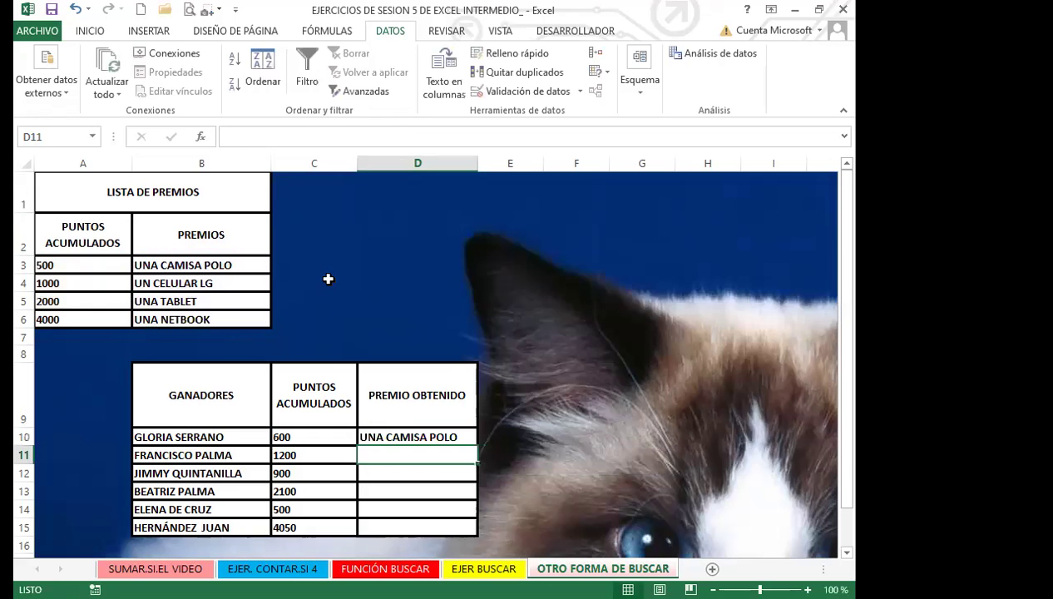
{"action": "left_click", "coordinate": [401, 429]}
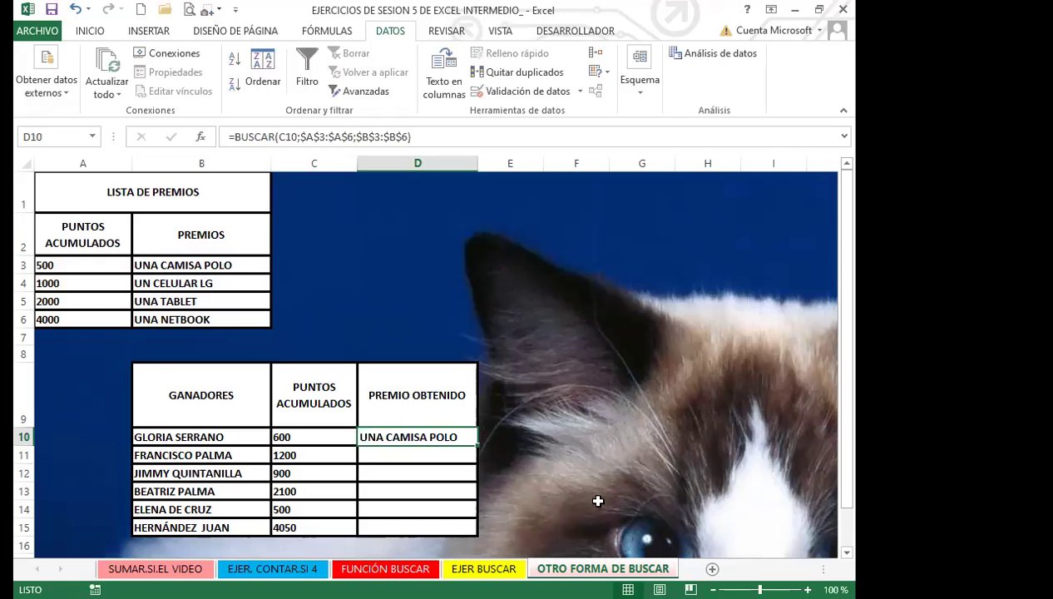
{"action": "left_click", "coordinate": [597, 388]}
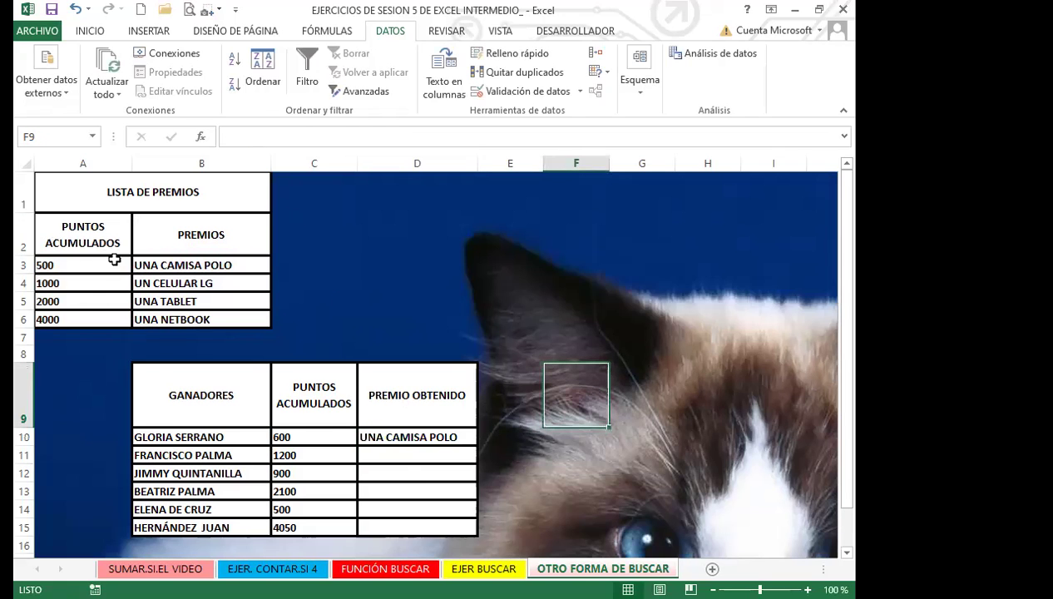
{"action": "left_click", "coordinate": [391, 438]}
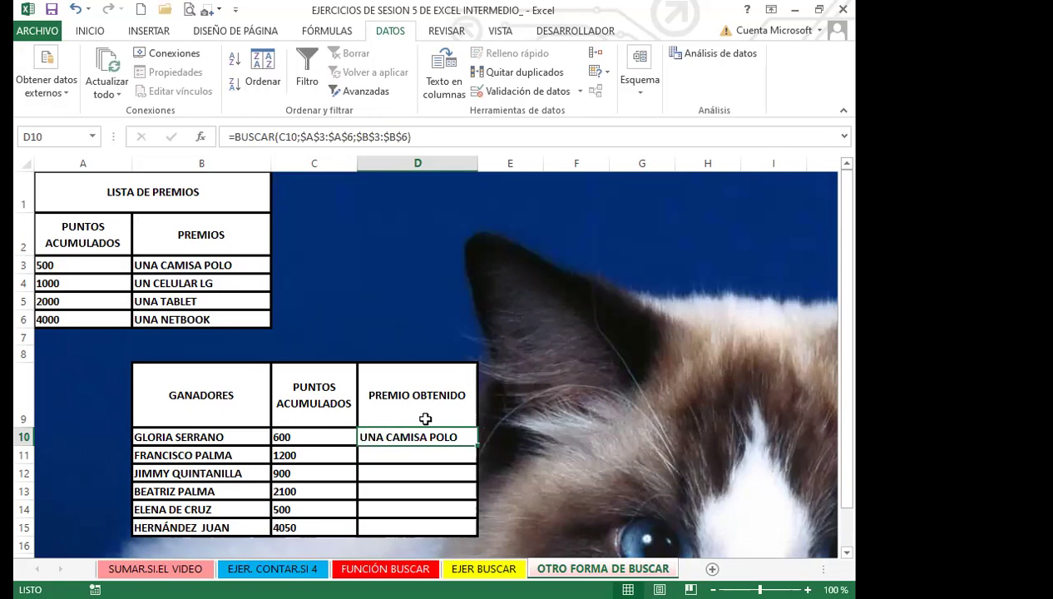
{"action": "left_click", "coordinate": [185, 438]}
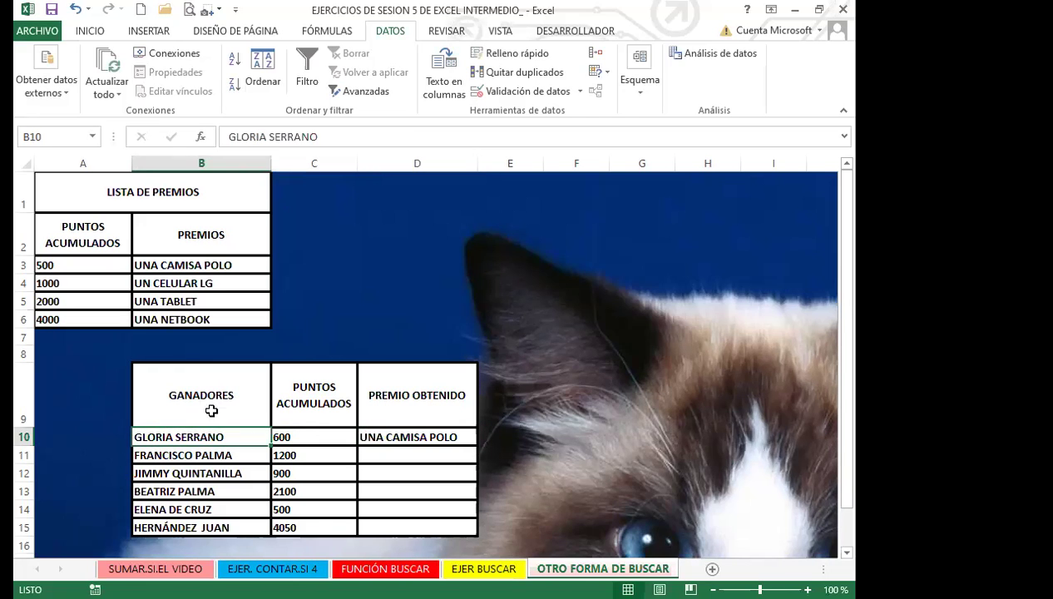
{"action": "left_click", "coordinate": [309, 437]}
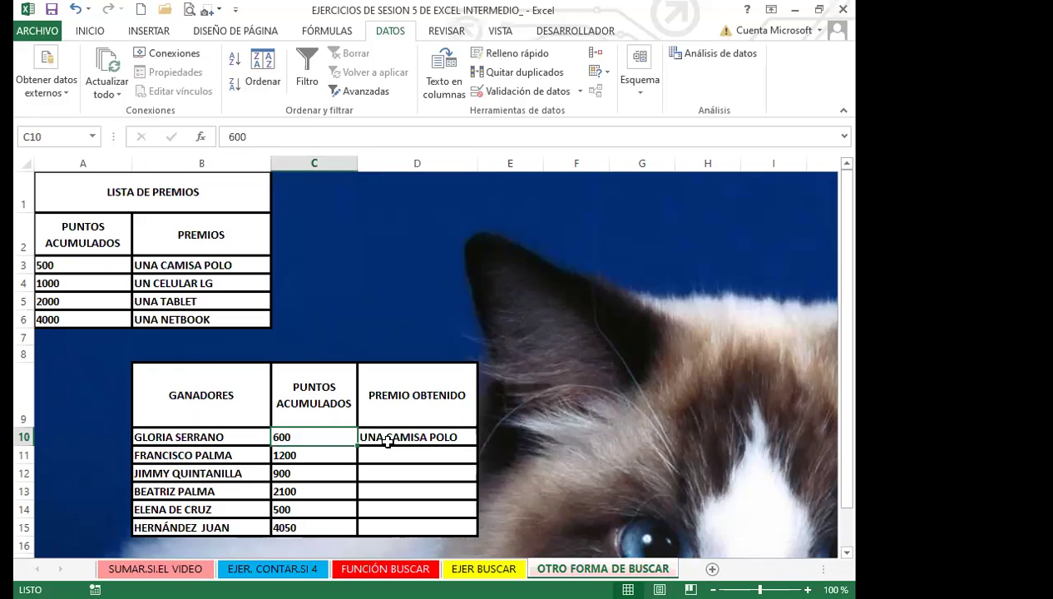
{"action": "left_click", "coordinate": [99, 264]}
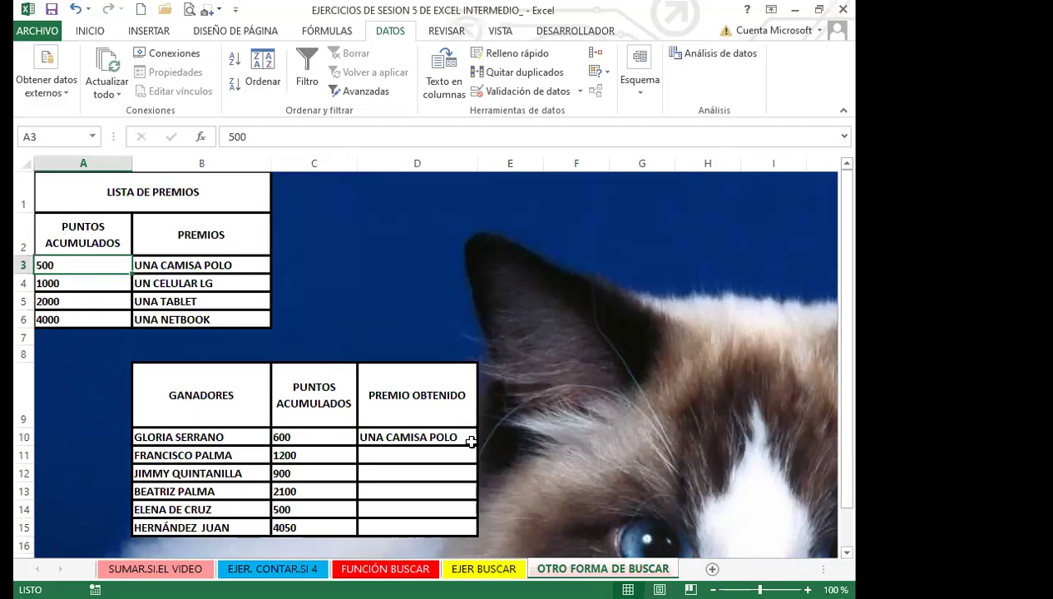
{"action": "scroll", "coordinate": [470, 441], "scroll_direction": "down", "scroll_amount": 2}
{"action": "left_click", "coordinate": [457, 283]}
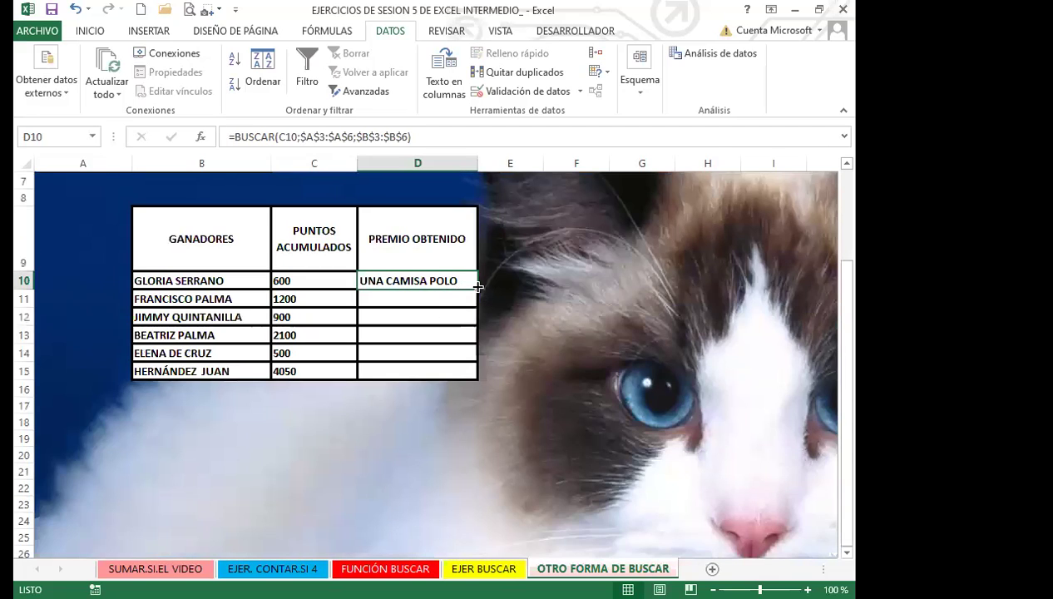
Fill D10's BUSCAR formula down to D15 and check the 4000-point UNA NETBOOK row
{"action": "left_click_drag", "start_coordinate": [478, 287], "coordinate": [465, 379]}
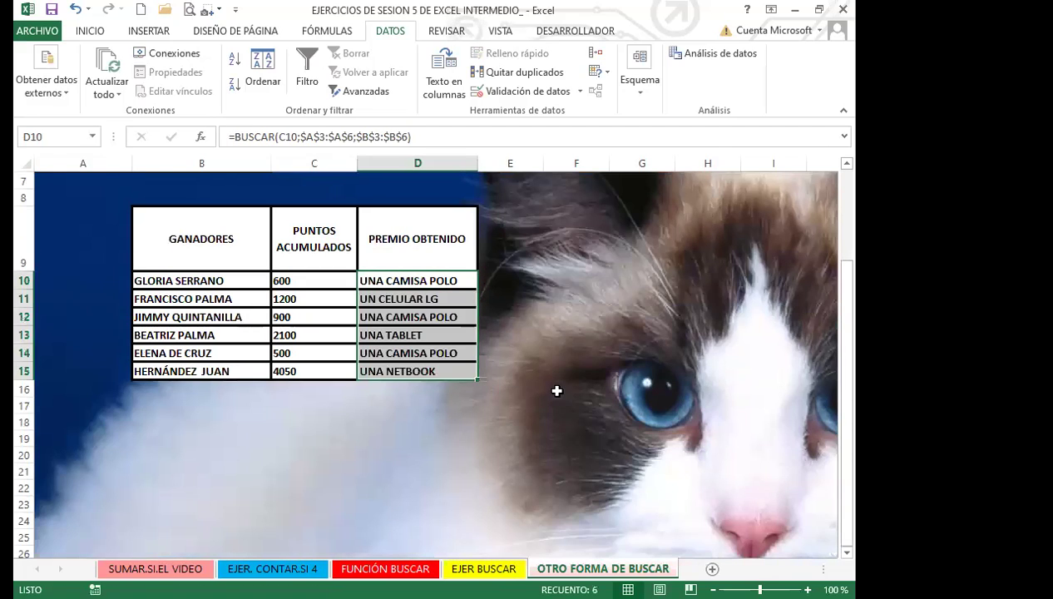
{"action": "scroll", "coordinate": [549, 395], "scroll_direction": "up", "scroll_amount": 1}
{"action": "scroll", "coordinate": [544, 397], "scroll_direction": "up", "scroll_amount": 1}
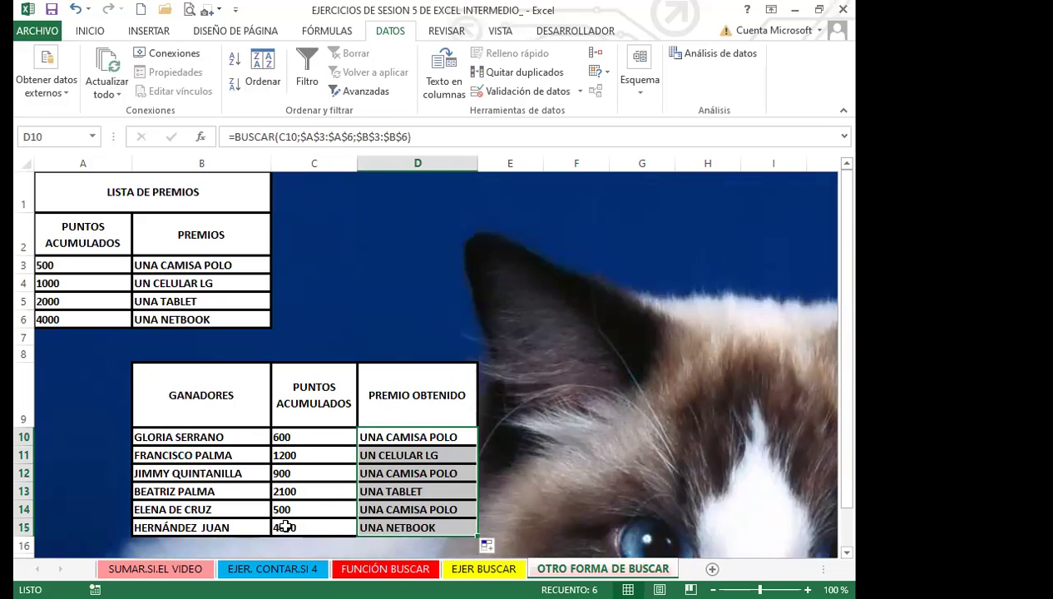
{"action": "left_click", "coordinate": [69, 313]}
{"action": "left_click", "coordinate": [219, 318]}
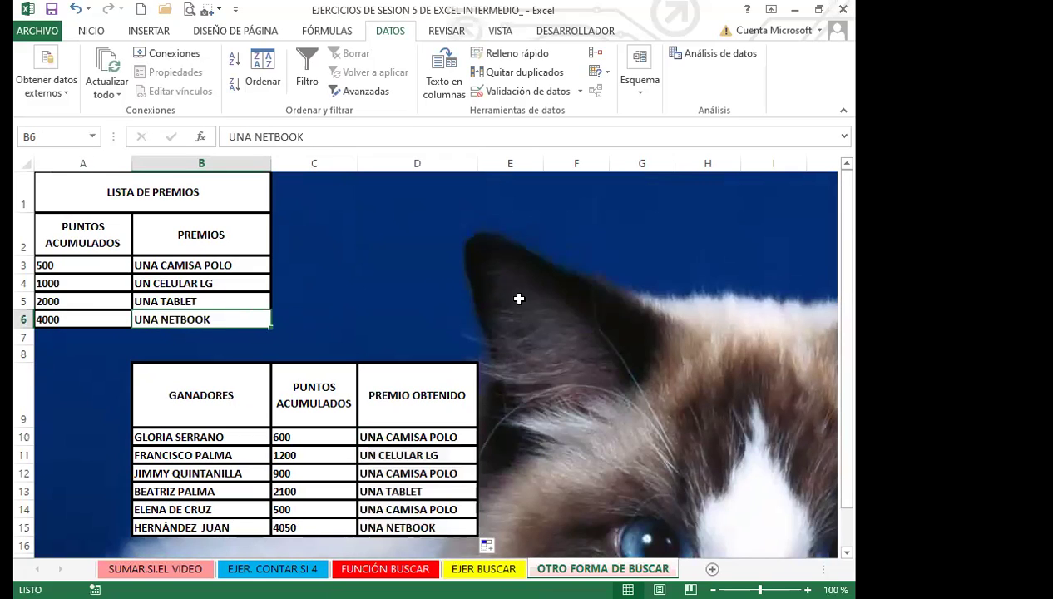
Verify the copied results against the 500 and 2100 points in C14 and C13
{"action": "left_click", "coordinate": [420, 526]}
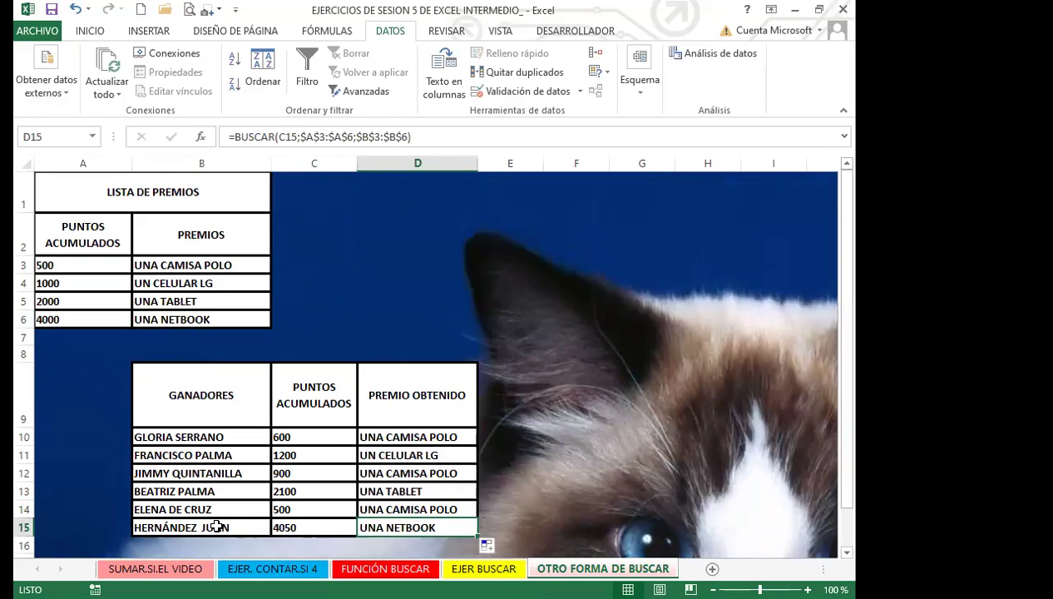
{"action": "left_click", "coordinate": [298, 510]}
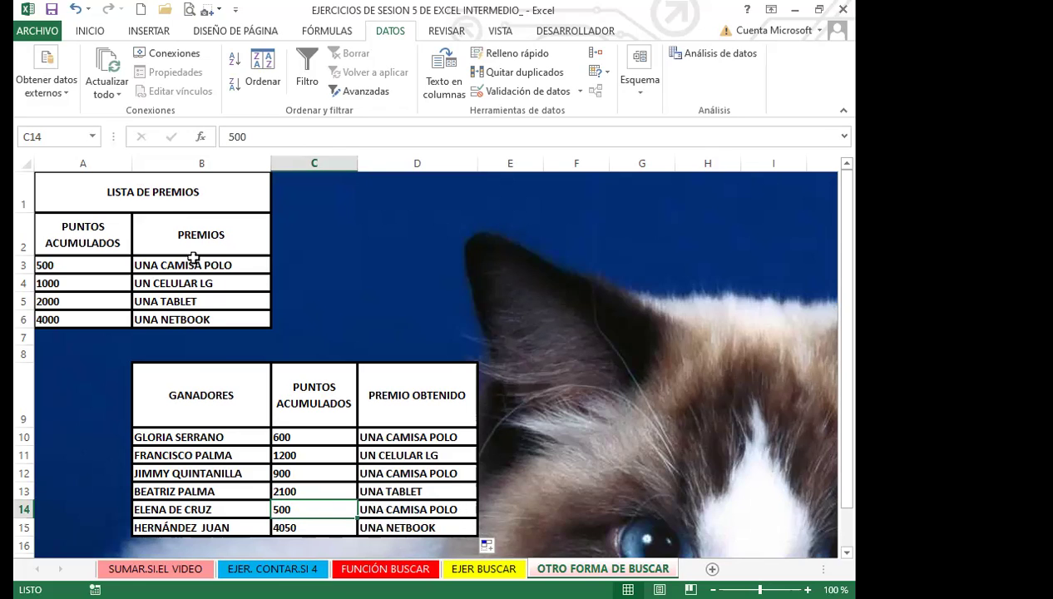
{"action": "left_click", "coordinate": [321, 487]}
{"action": "key", "text": "shift+Down"}
{"action": "left_click", "coordinate": [319, 492]}
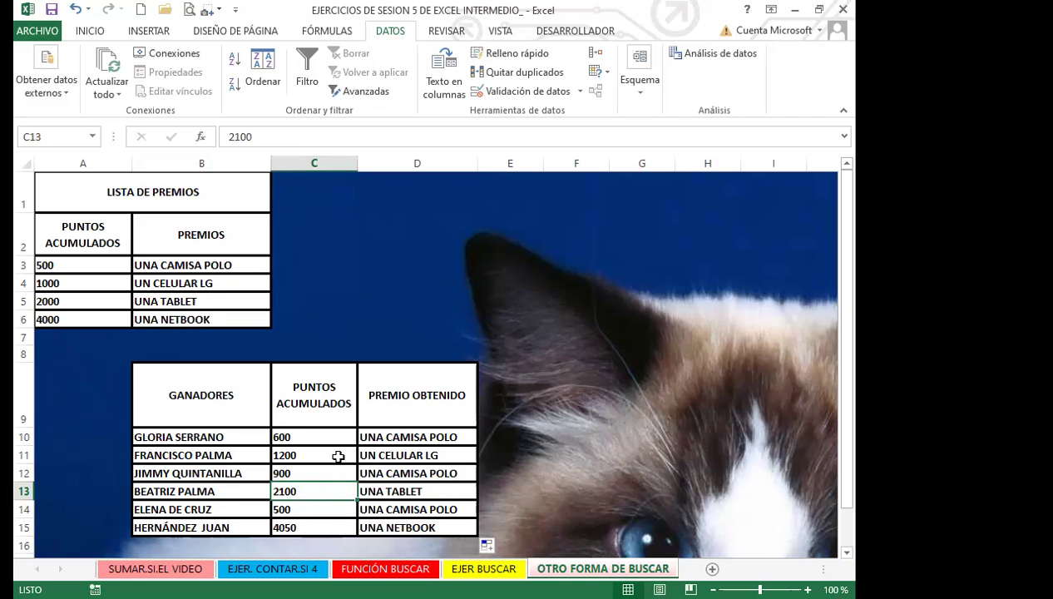
{"action": "left_click", "coordinate": [426, 489]}
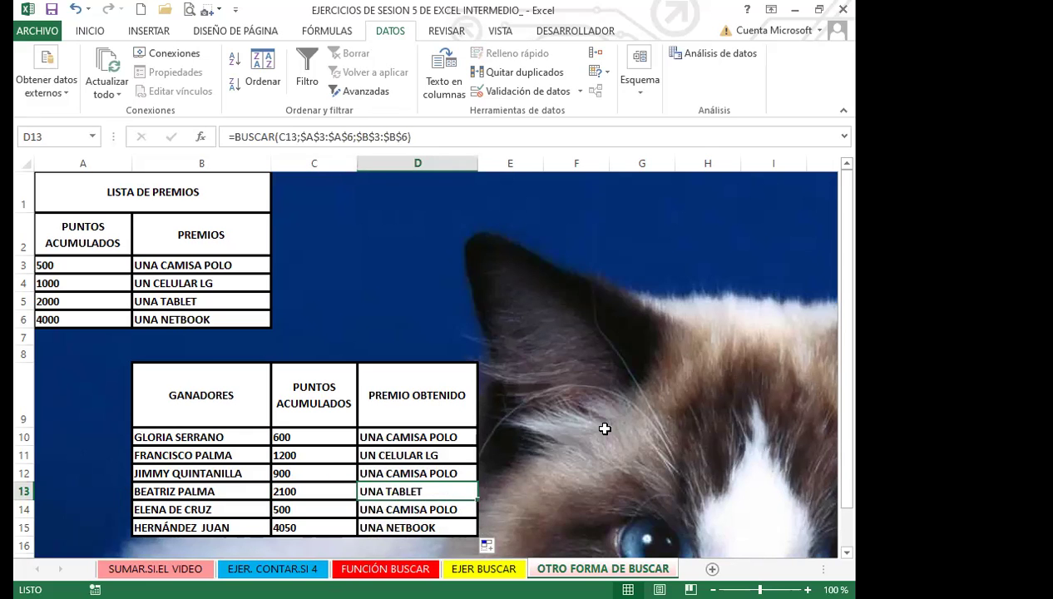
{"action": "left_click", "coordinate": [604, 431]}
{"action": "scroll", "coordinate": [544, 401], "scroll_direction": "down", "scroll_amount": 2}
{"action": "scroll", "coordinate": [541, 403], "scroll_direction": "up", "scroll_amount": 2}
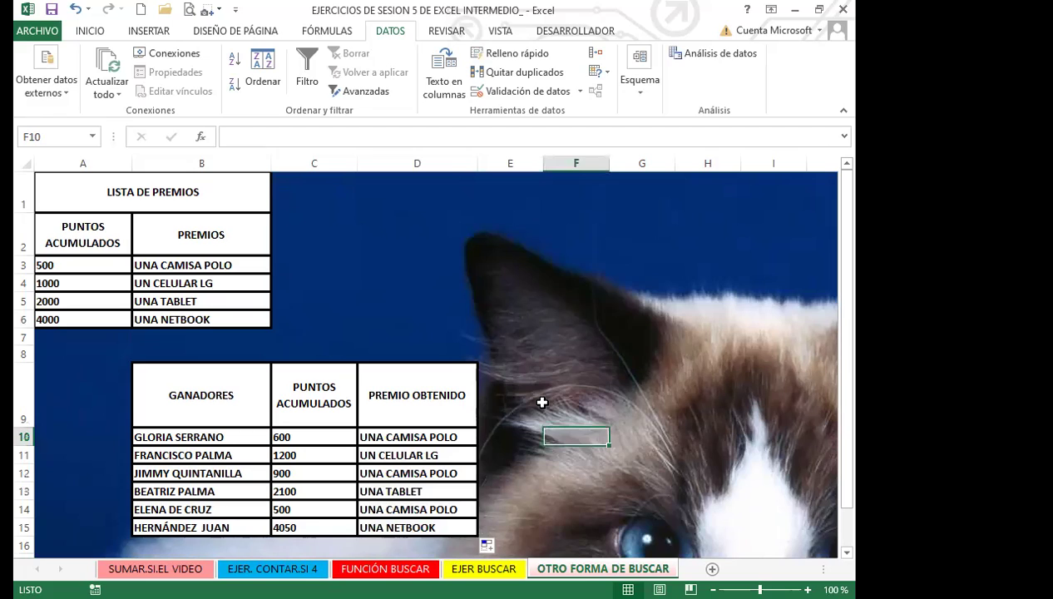
{"action": "left_click", "coordinate": [441, 437]}
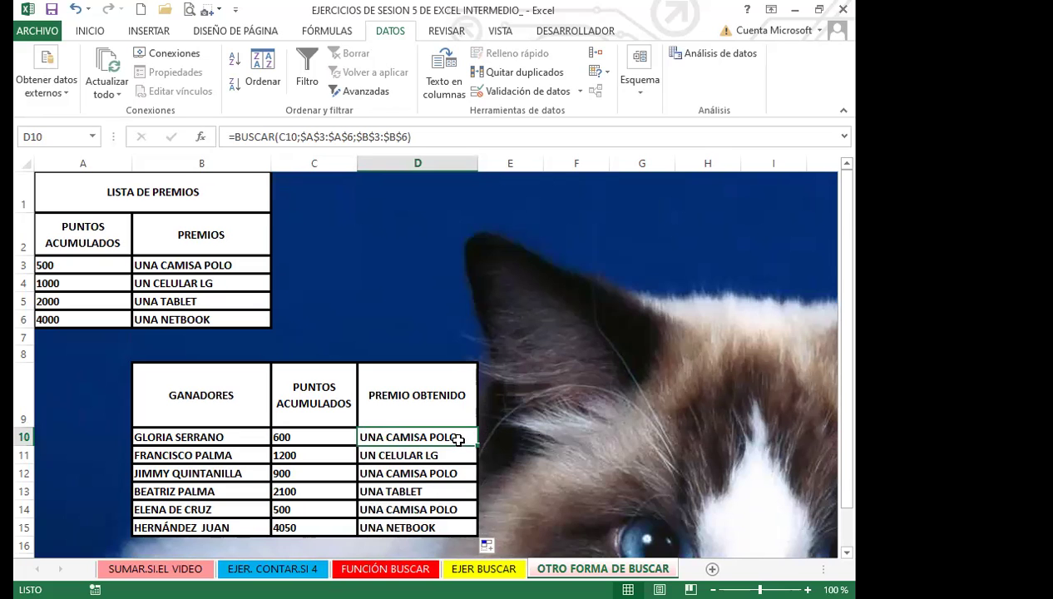
{"action": "scroll", "coordinate": [532, 423], "scroll_direction": "down", "scroll_amount": 1}
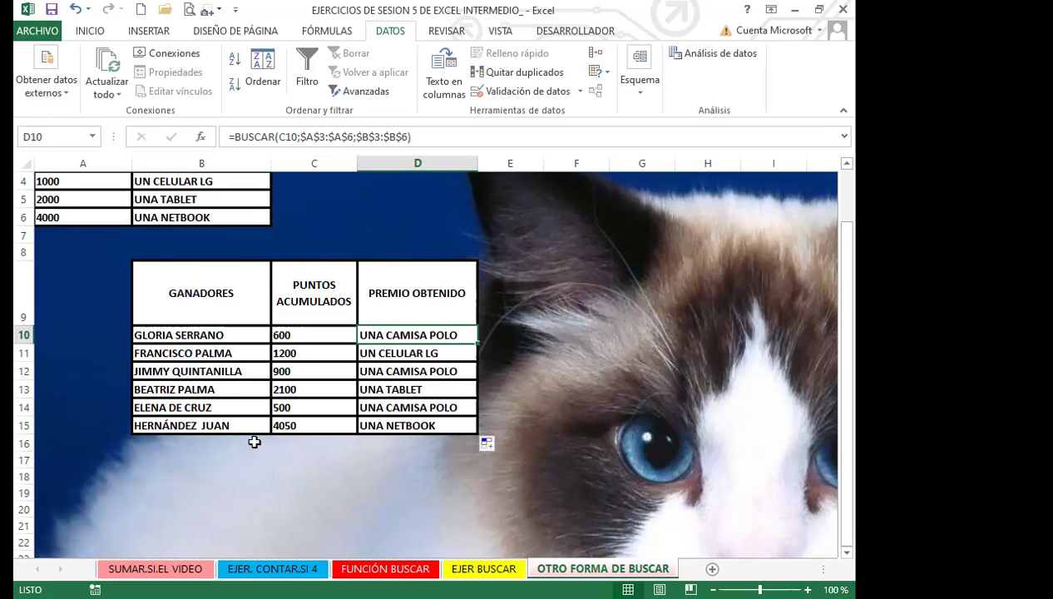
{"action": "left_click", "coordinate": [507, 419]}
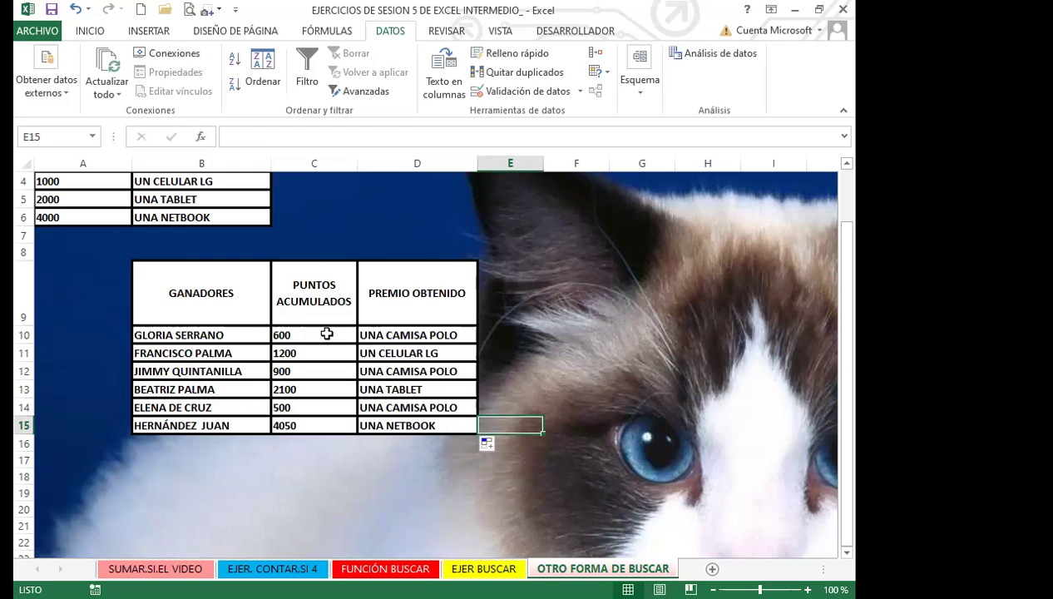
{"action": "left_click_drag", "start_coordinate": [326, 334], "coordinate": [336, 425]}
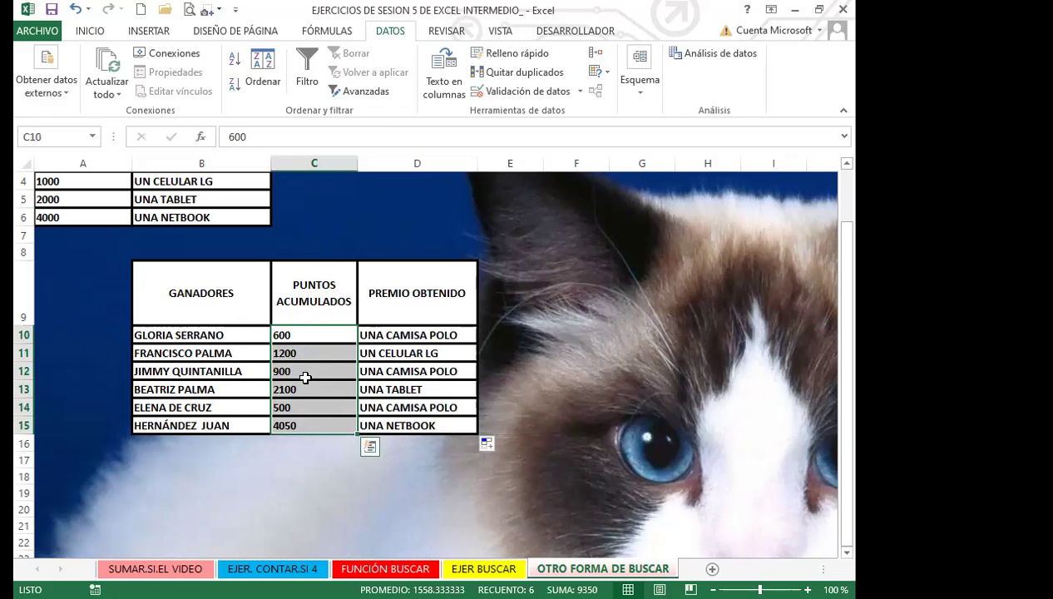
{"action": "scroll", "coordinate": [305, 371], "scroll_direction": "up", "scroll_amount": 1}
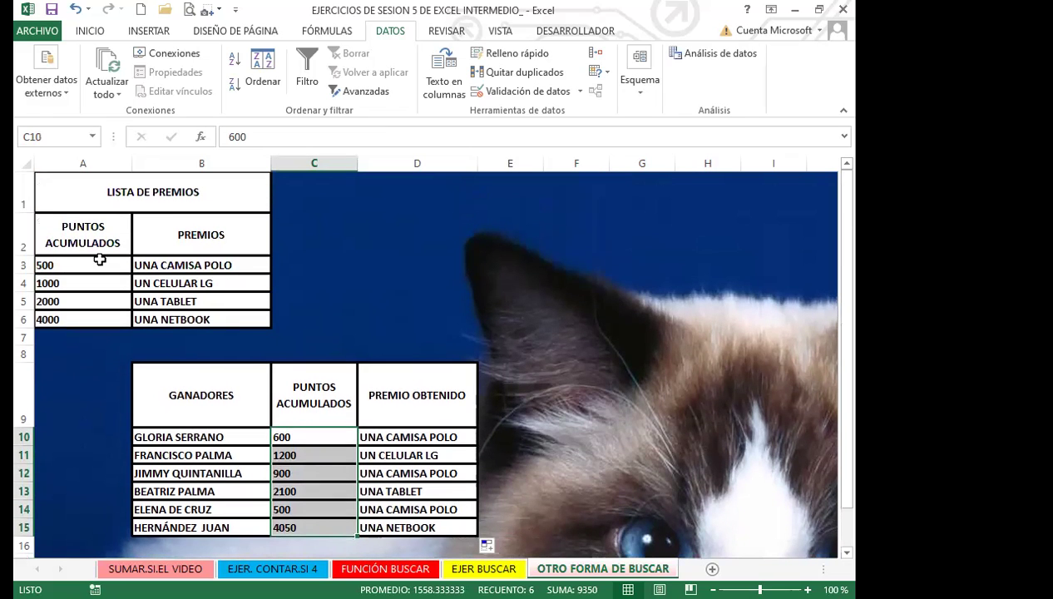
{"action": "left_click_drag", "start_coordinate": [99, 260], "coordinate": [96, 316]}
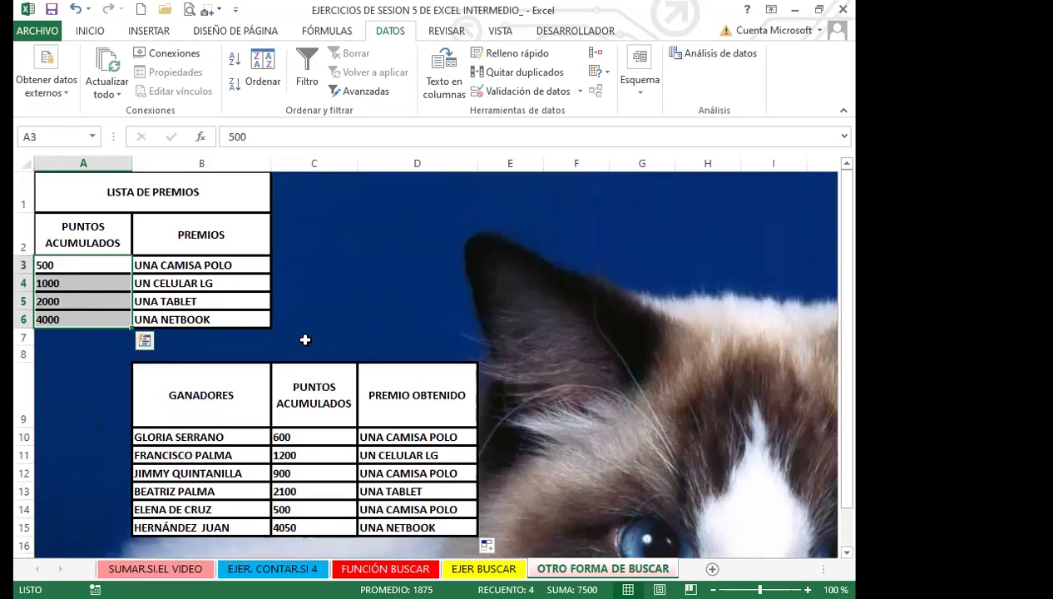
{"action": "left_click", "coordinate": [431, 434]}
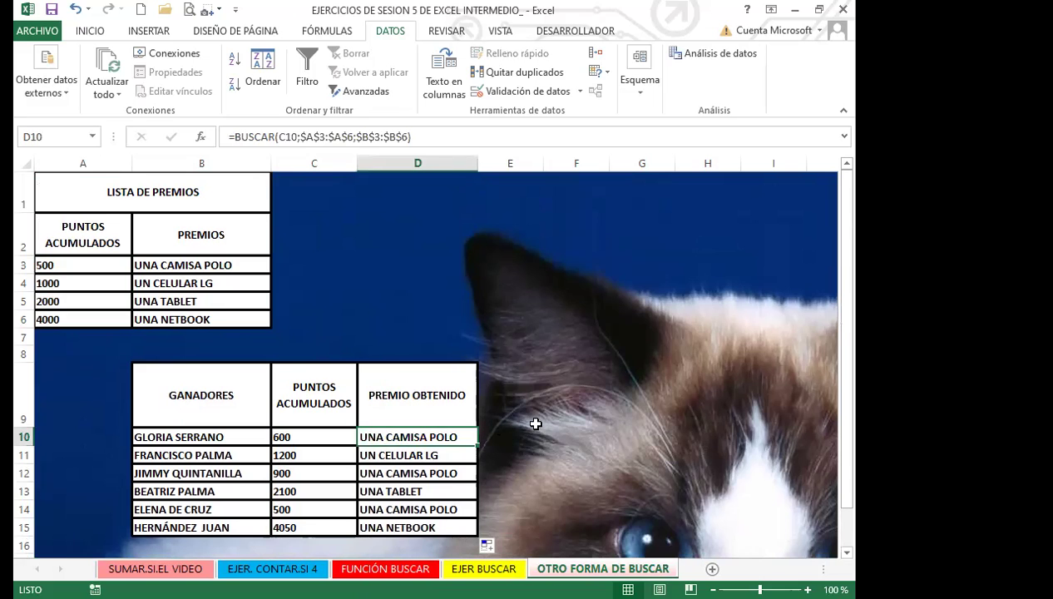
{"action": "scroll", "coordinate": [530, 425], "scroll_direction": "down", "scroll_amount": 1}
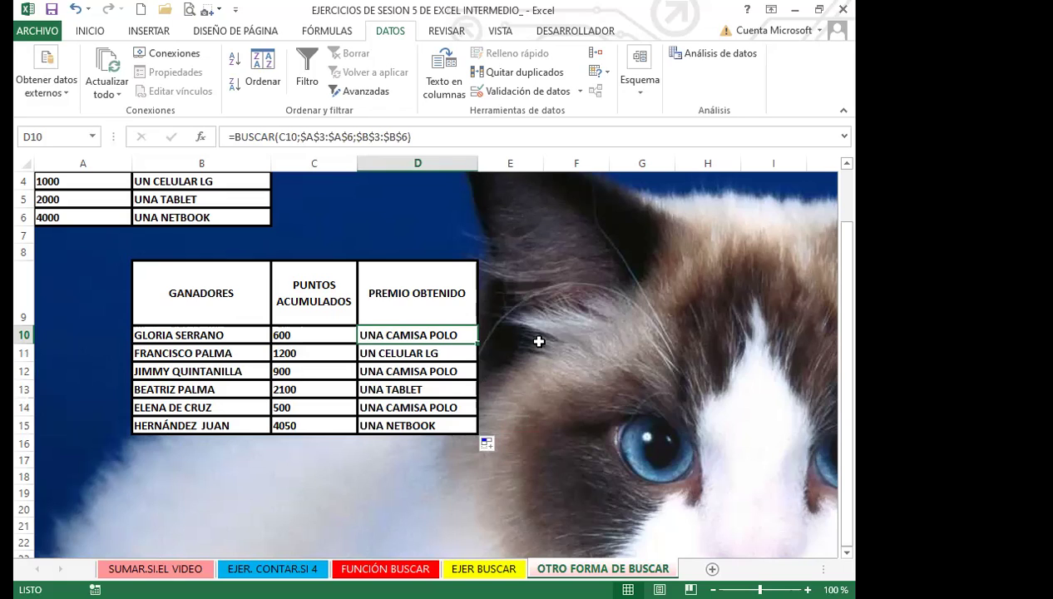
{"action": "key", "text": "F2"}
{"action": "key", "text": "Escape"}
{"action": "type", "text": "800"}
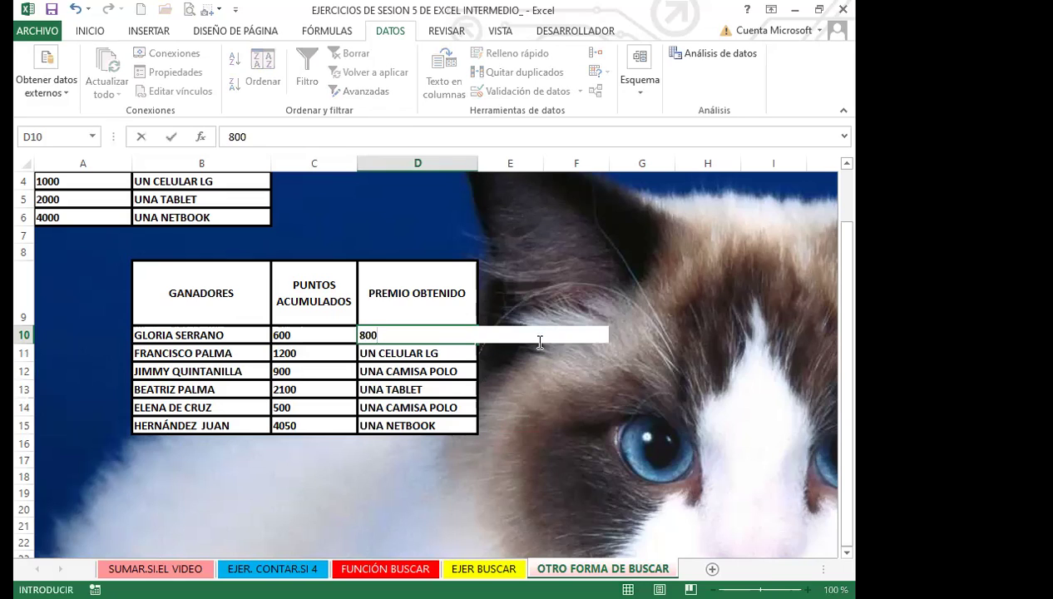
{"action": "key", "text": "Return"}
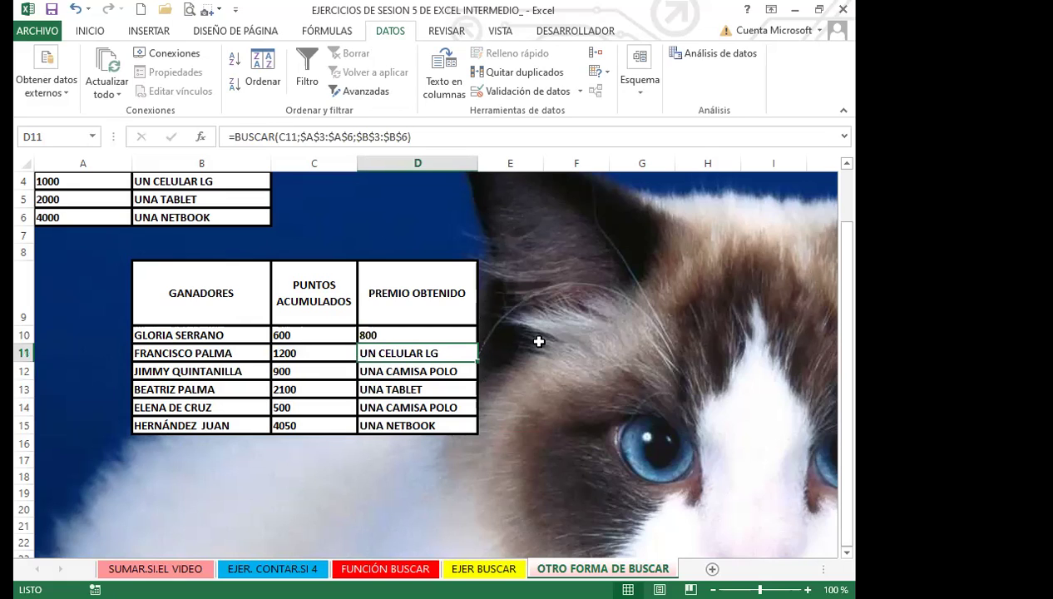
{"action": "type", "text": "300"}
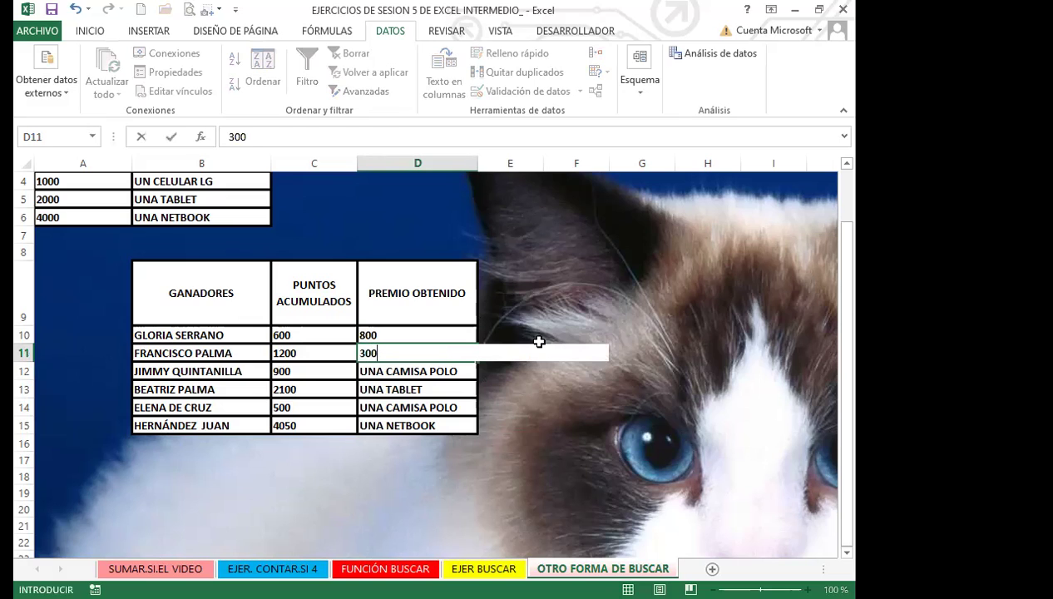
{"action": "key", "text": "ctrl+z"}
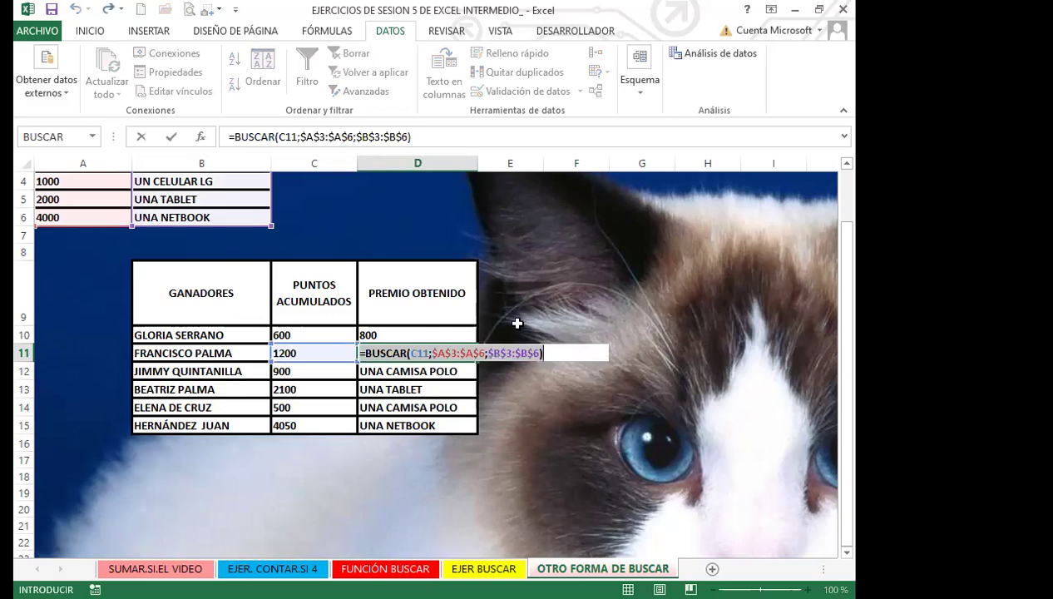
{"action": "key", "text": "ctrl+y"}
{"action": "key", "text": "Return"}
{"action": "key", "text": "ctrl+z"}
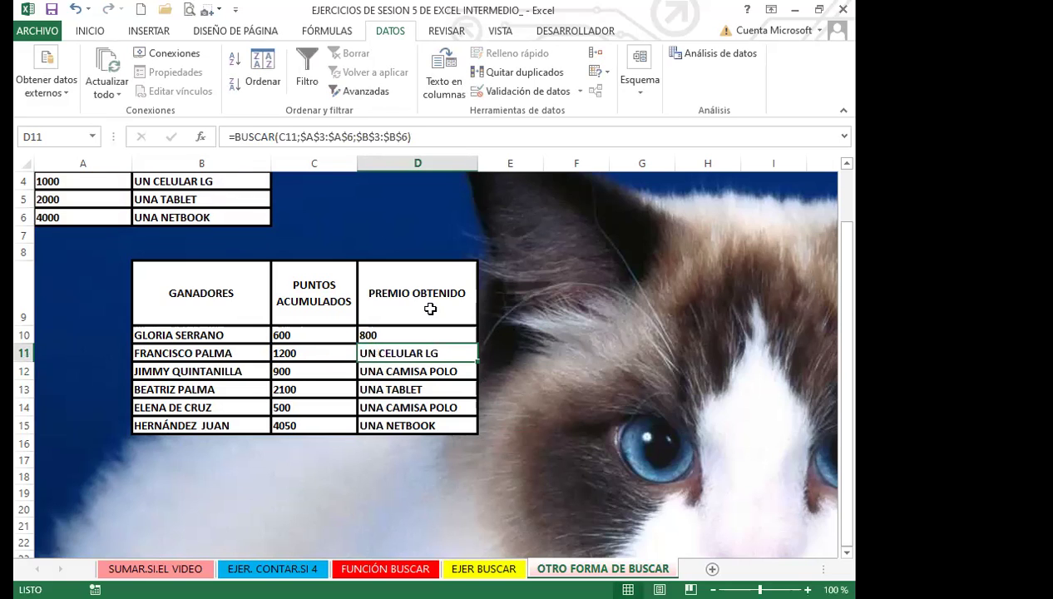
{"action": "key", "text": "ctrl+z"}
Edit D10's =BUSCAR(C10;$A$3:$A$6;$B$3:$B$6) to show its colour-coded ranges
{"action": "left_click", "coordinate": [527, 392]}
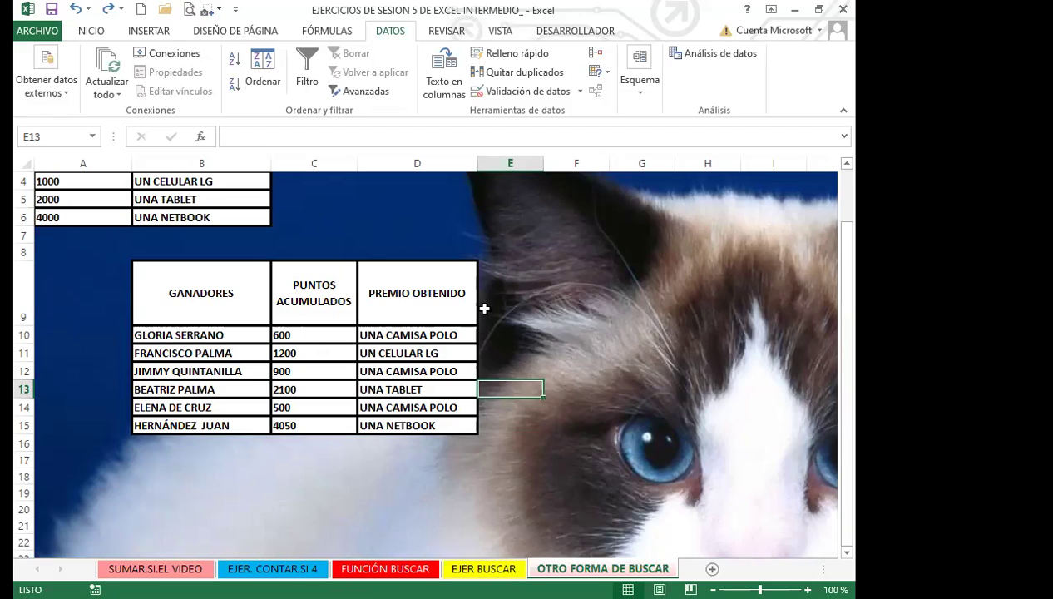
{"action": "left_click", "coordinate": [568, 368]}
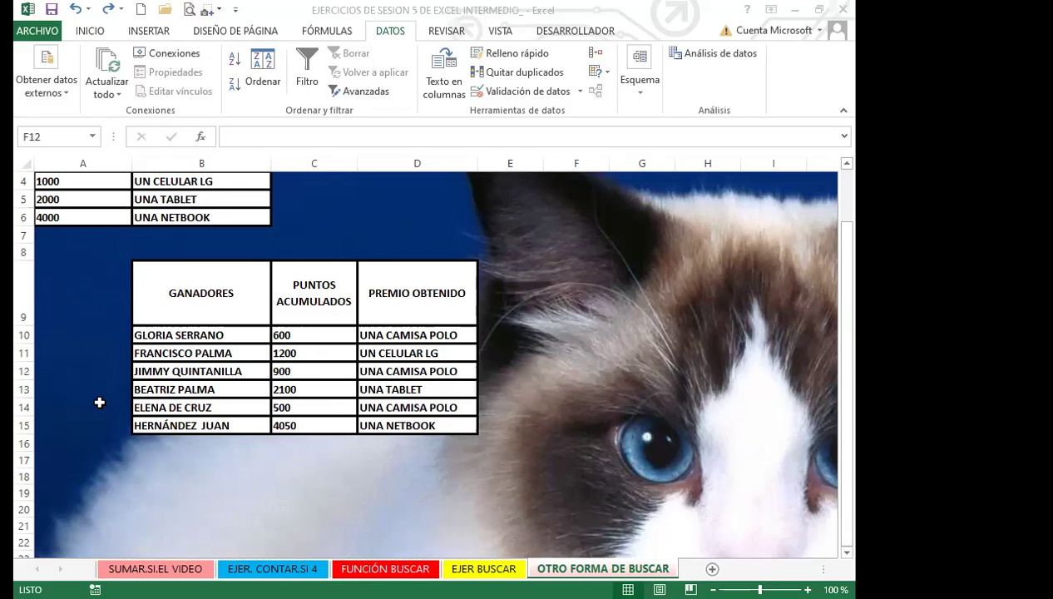
{"action": "scroll", "coordinate": [98, 400], "scroll_direction": "up", "scroll_amount": 1}
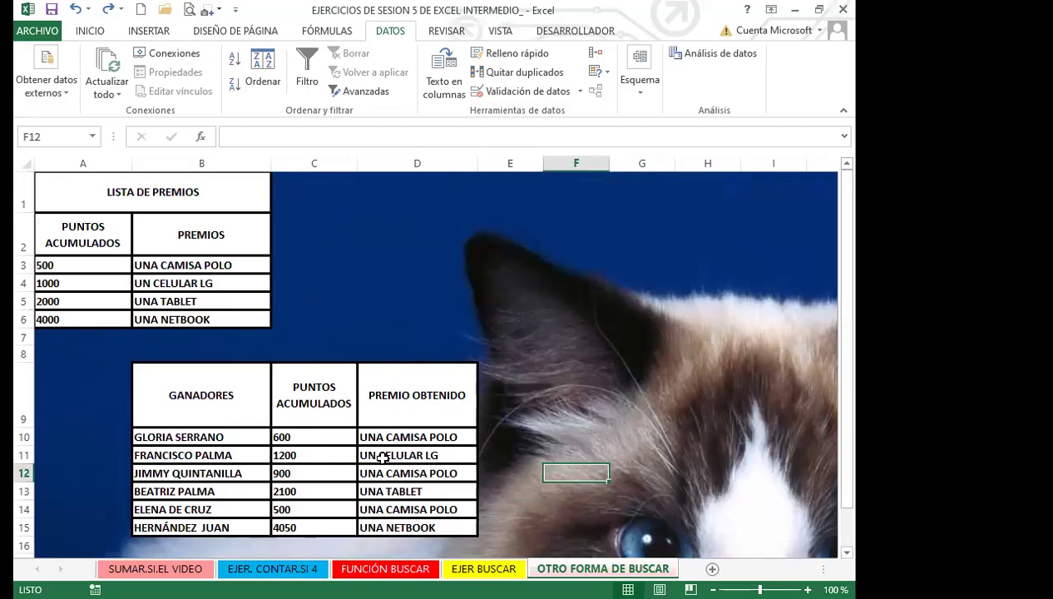
{"action": "left_click", "coordinate": [440, 436]}
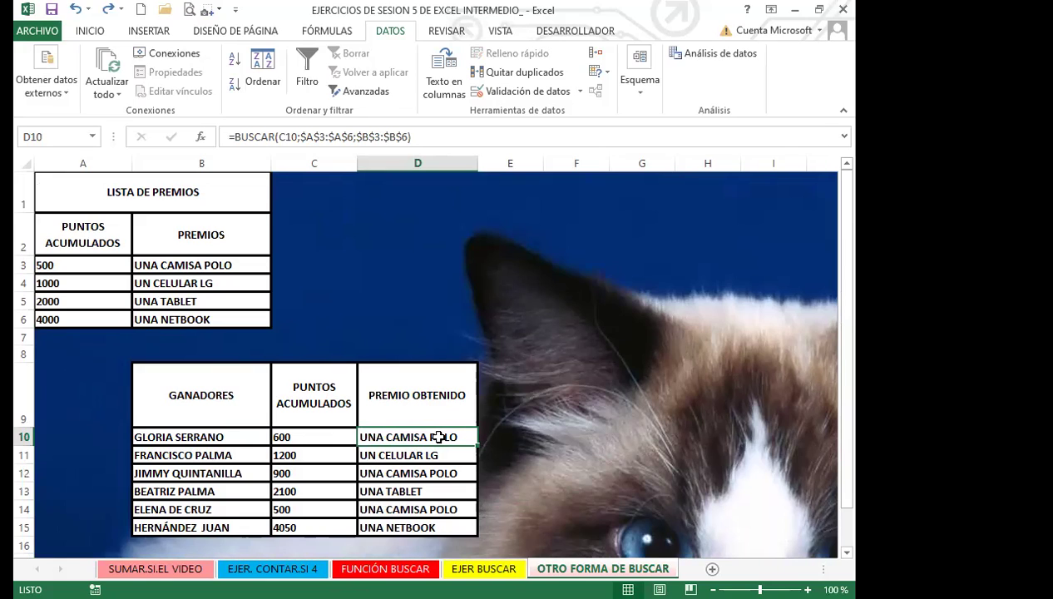
{"action": "left_click", "coordinate": [307, 136]}
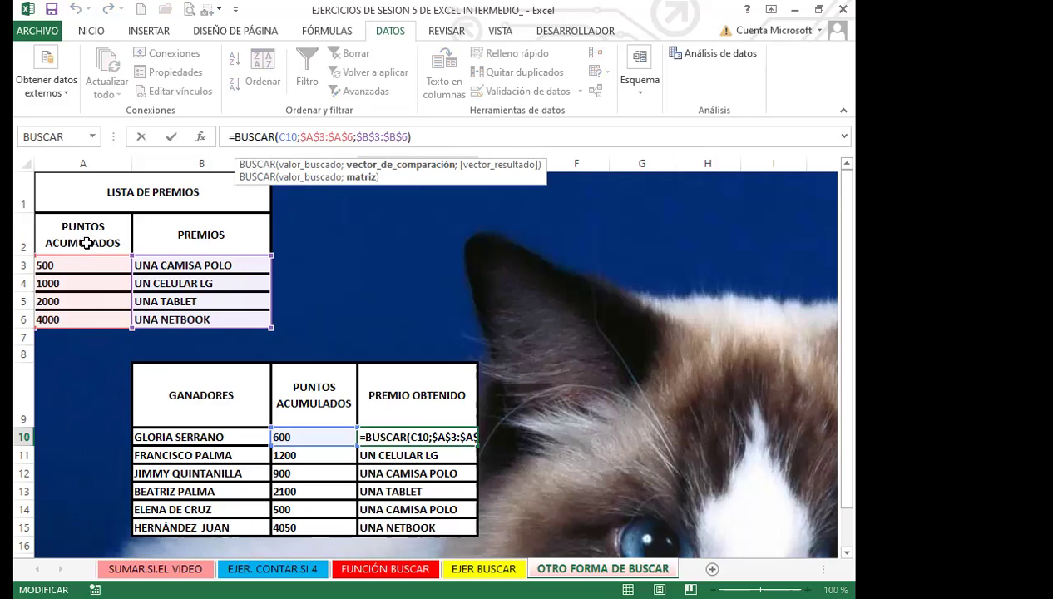
Test 800 and then 400 as the first points threshold in A3
{"action": "left_click", "coordinate": [86, 264]}
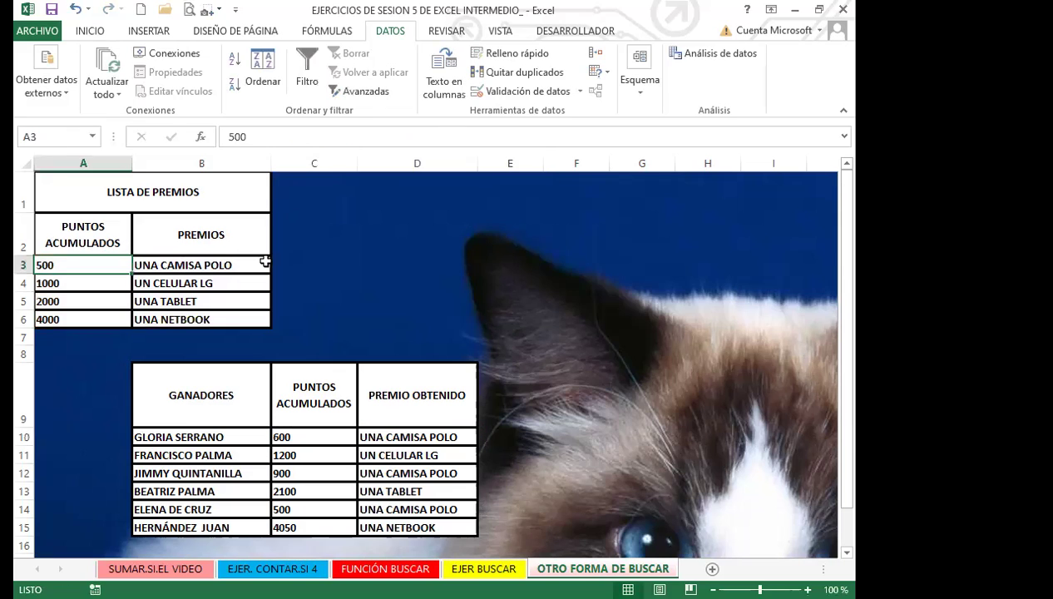
{"action": "type", "text": "800"}
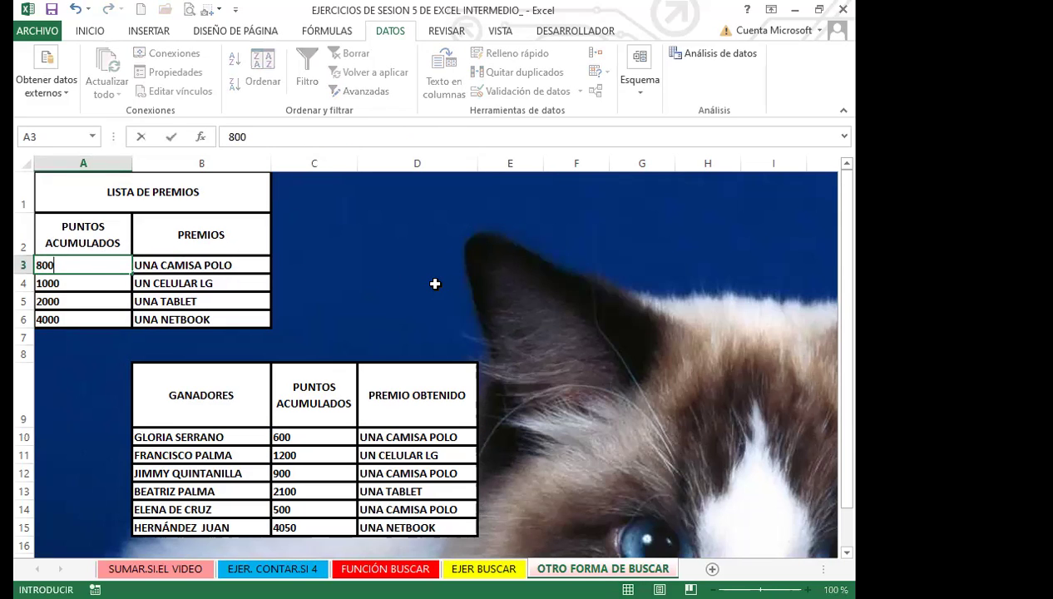
{"action": "key", "text": "Return"}
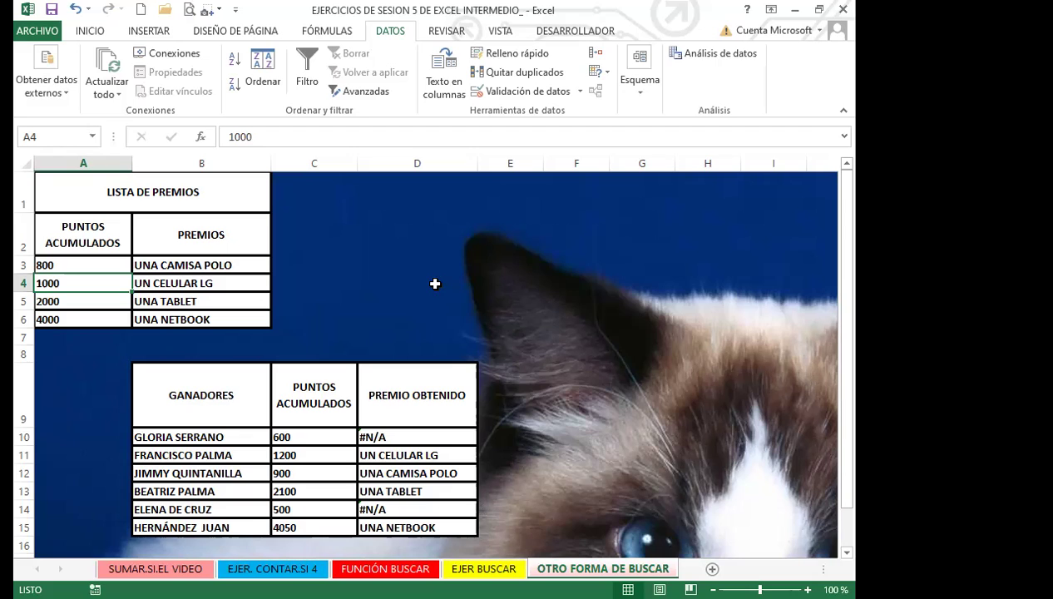
{"action": "key", "text": "Up"}
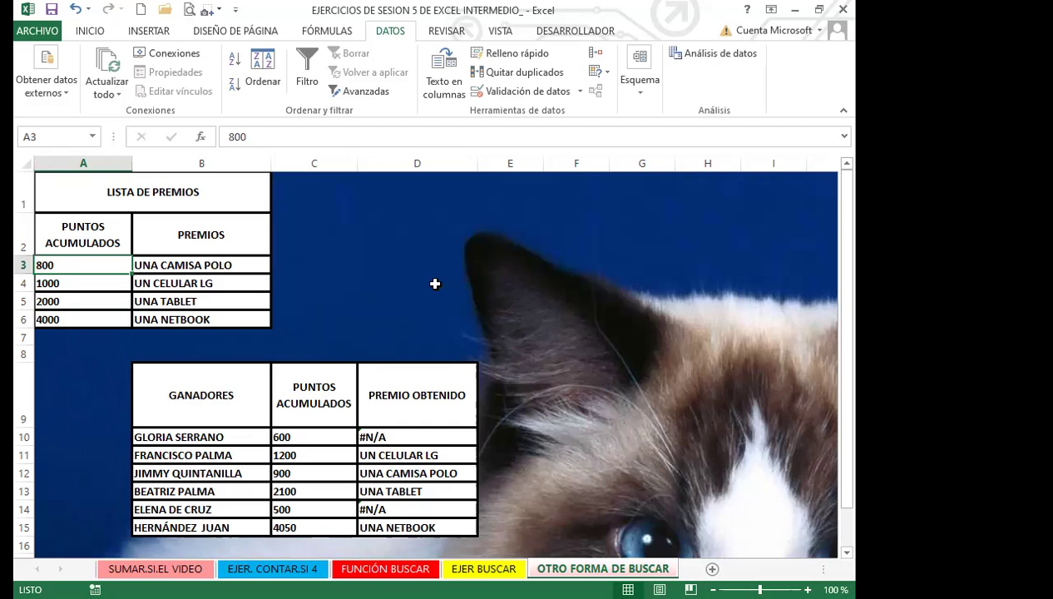
{"action": "type", "text": "400"}
{"action": "key", "text": "Return"}
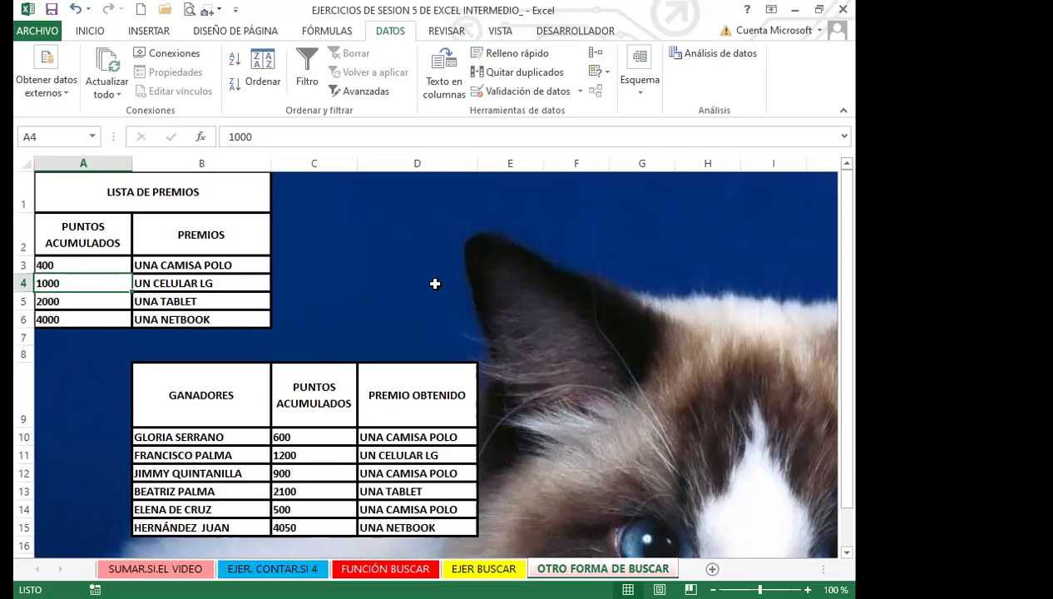
Enter test thresholds 1000 in A3, 500 in A4 and 9000 in A5
{"action": "key", "text": "Up"}
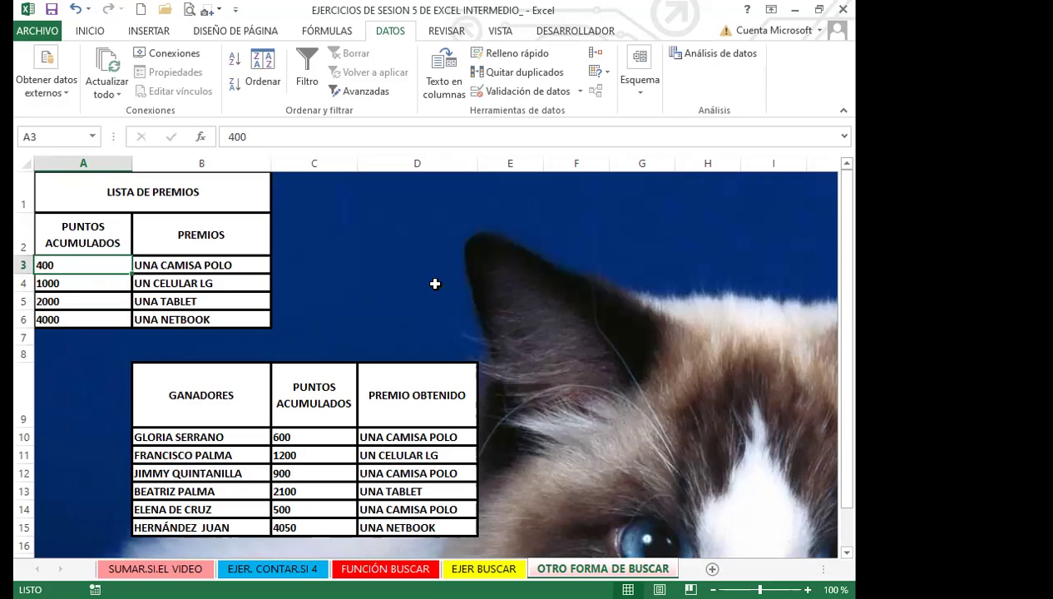
{"action": "type", "text": "50"}
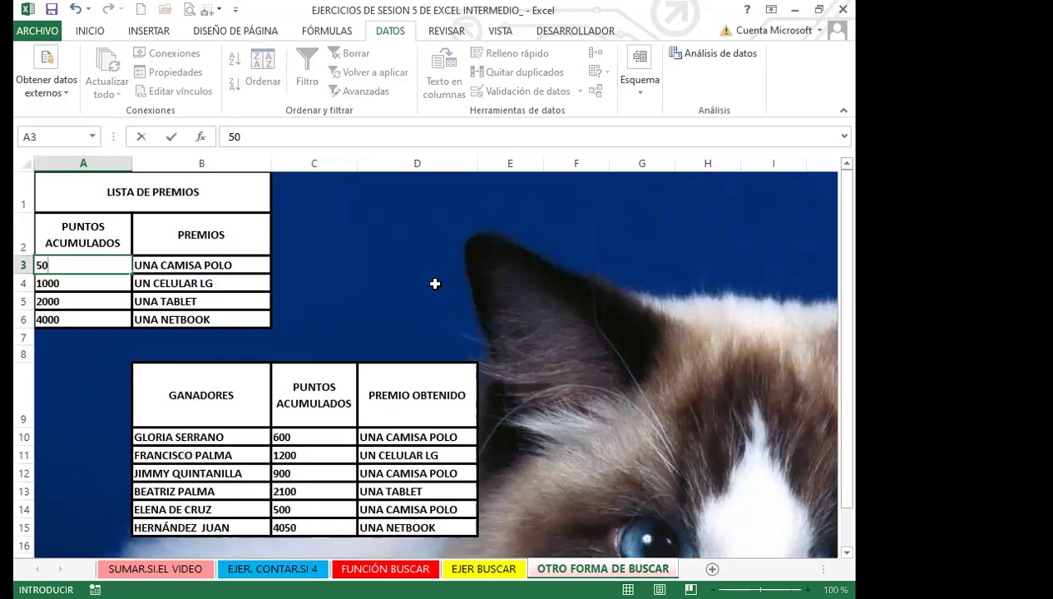
{"action": "key", "text": "BackSpace"}
{"action": "key", "text": "BackSpace"}
{"action": "type", "text": "10000"}
{"action": "key", "text": "BackSpace"}
{"action": "key", "text": "Return"}
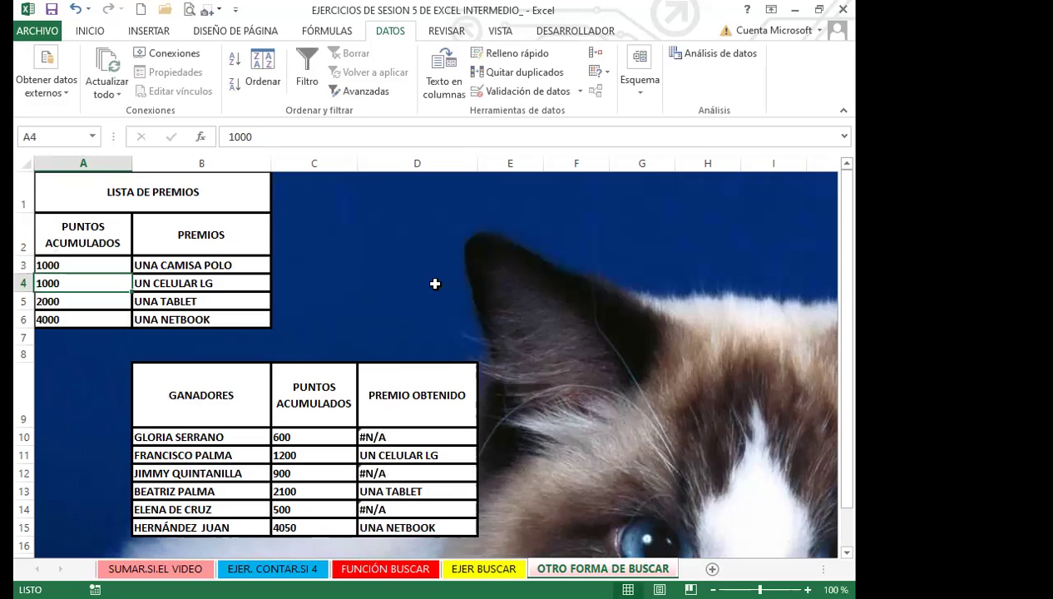
{"action": "type", "text": "500"}
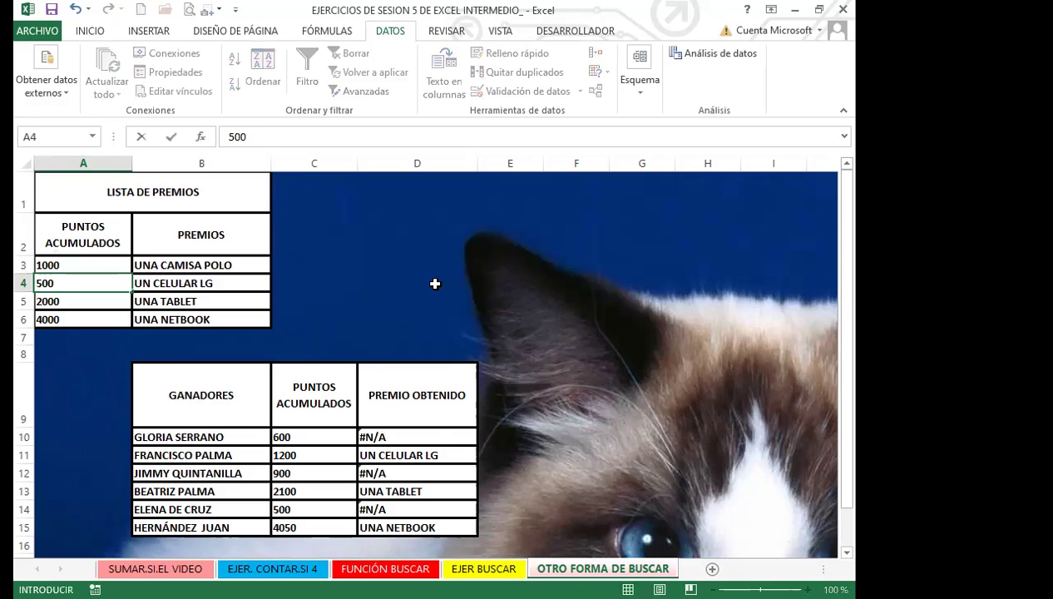
{"action": "key", "text": "Return"}
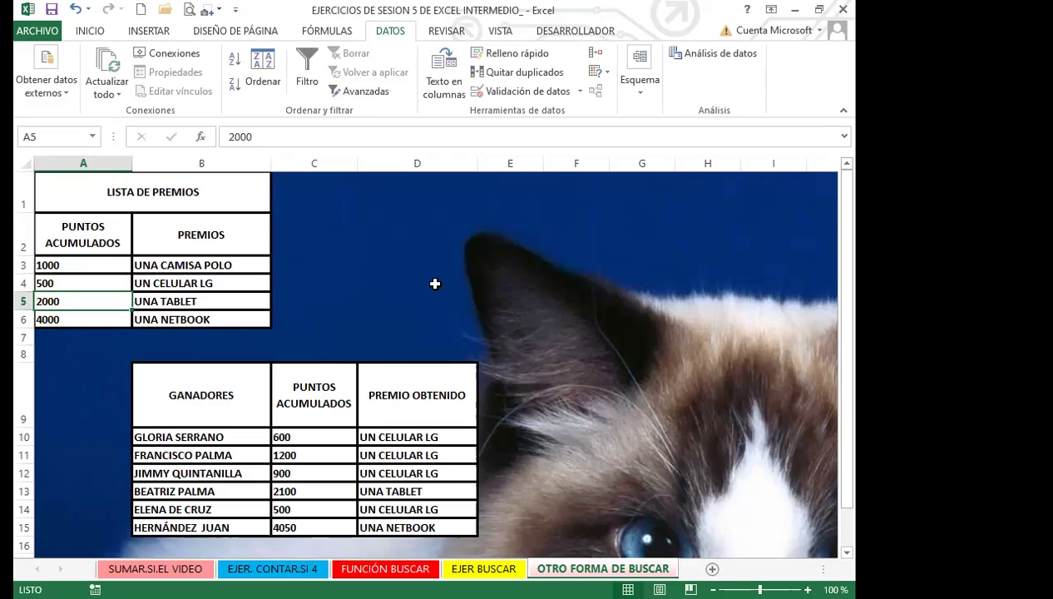
{"action": "type", "text": "9000"}
{"action": "key", "text": "Return"}
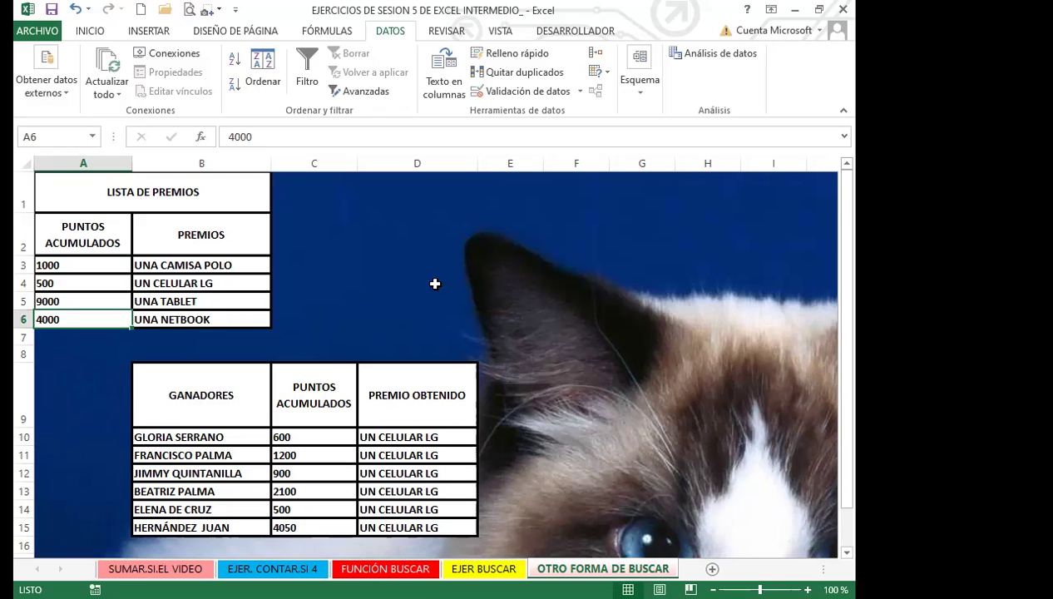
Undo the test edits, restoring thresholds 500, 1000, 2000 and 4000
{"action": "key", "text": "ctrl+z"}
{"action": "key", "text": "ctrl+z"}
{"action": "key", "text": "ctrl+z"}
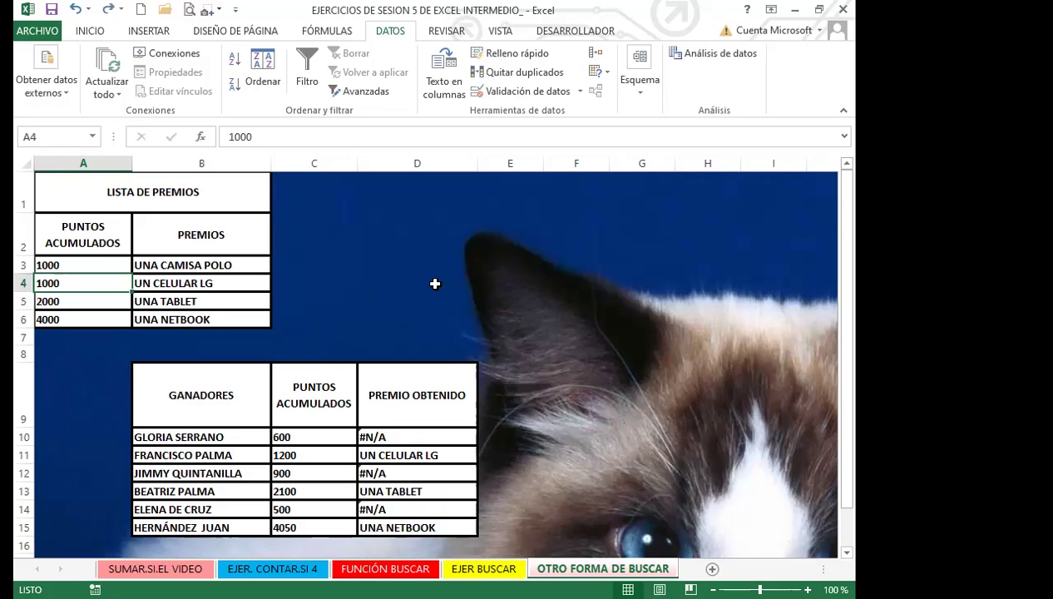
{"action": "key", "text": "ctrl+z"}
{"action": "key", "text": "ctrl+z"}
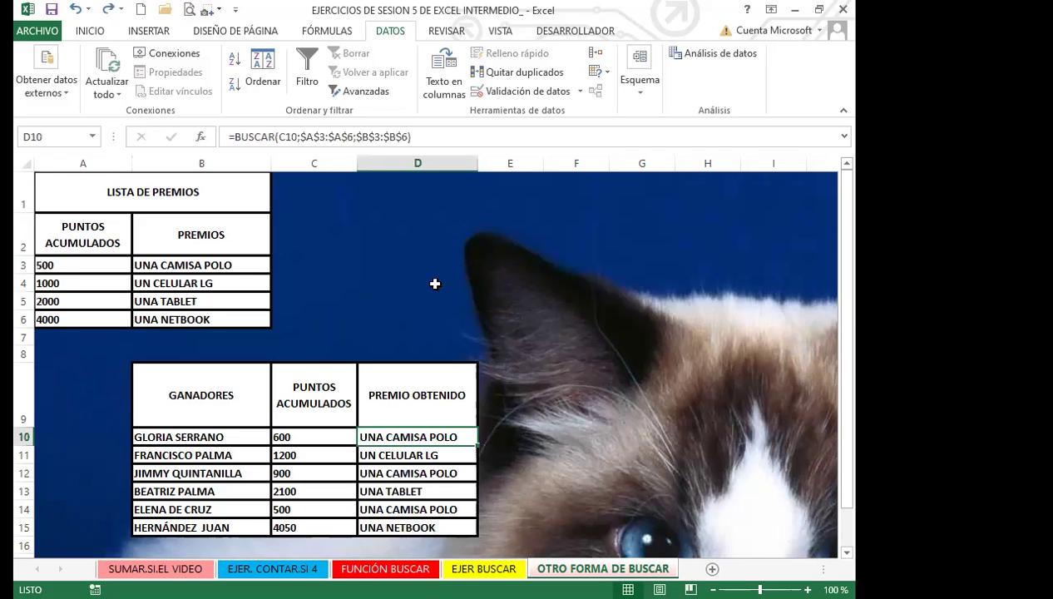
{"action": "key", "text": "ctrl+z"}
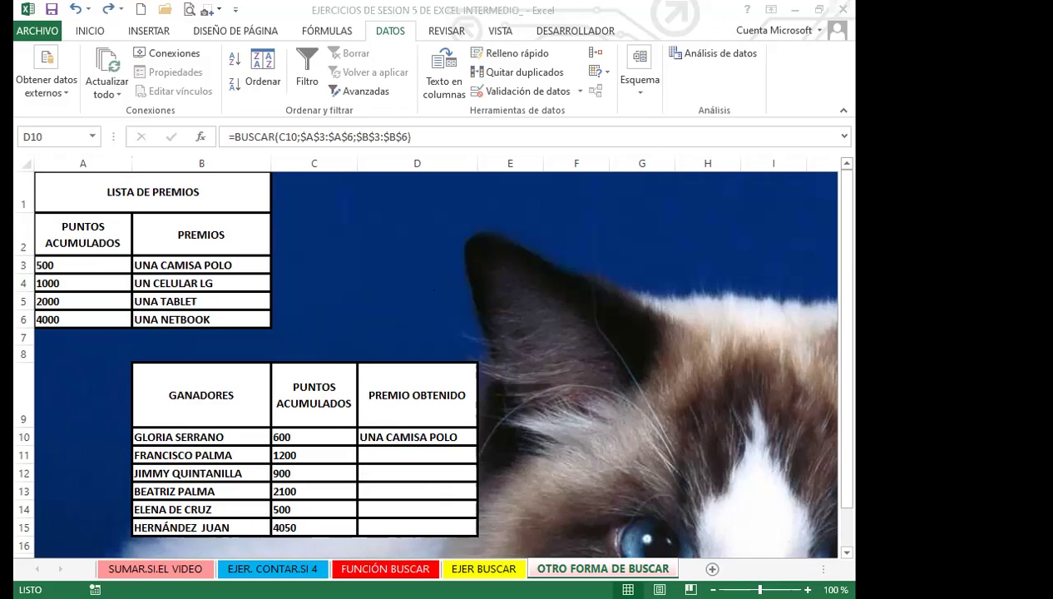
Copy D10's BUSCAR formula down through D15
{"action": "left_click", "coordinate": [400, 434]}
{"action": "double_click", "coordinate": [476, 445]}
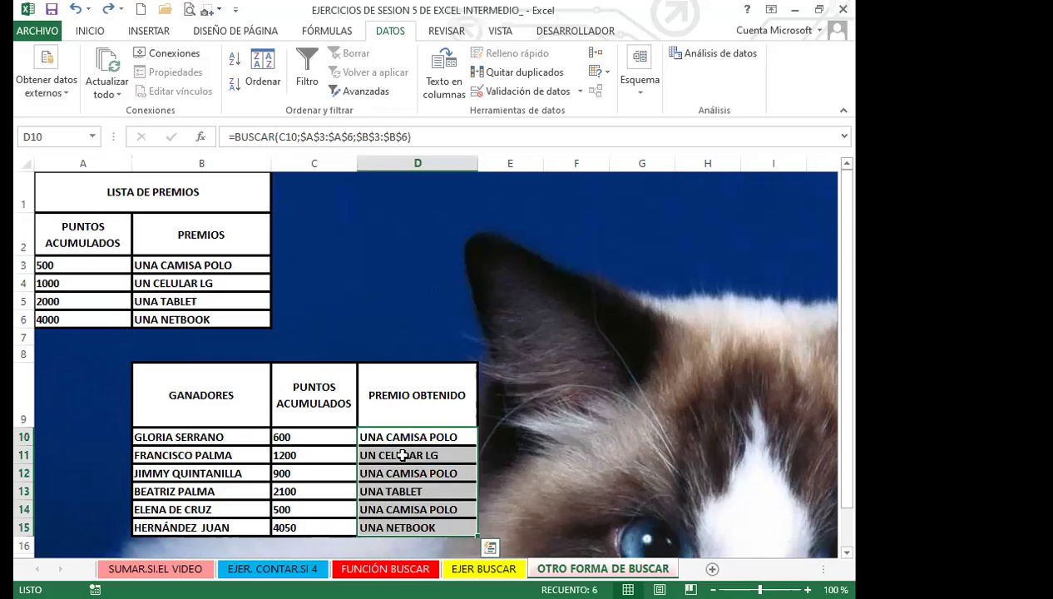
{"action": "scroll", "coordinate": [300, 416], "scroll_direction": "down", "scroll_amount": 2}
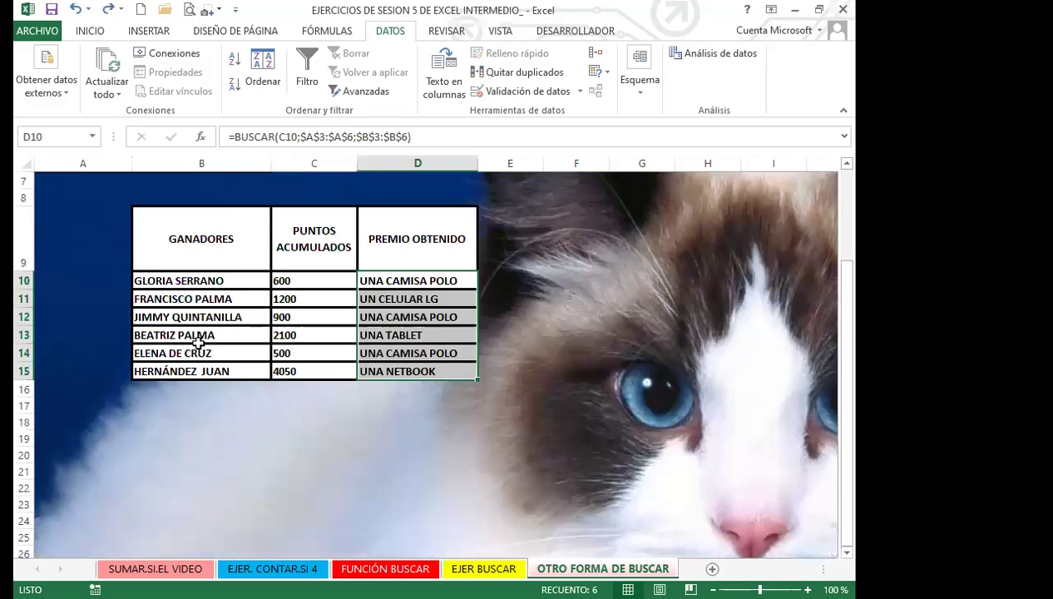
{"action": "scroll", "coordinate": [198, 343], "scroll_direction": "up", "scroll_amount": 2}
Highlight thresholds A3:A6 and results D10:D15 to compare the looked-up prizes
{"action": "left_click", "coordinate": [104, 376]}
{"action": "left_click", "coordinate": [83, 274]}
{"action": "left_click_drag", "start_coordinate": [83, 273], "coordinate": [96, 320]}
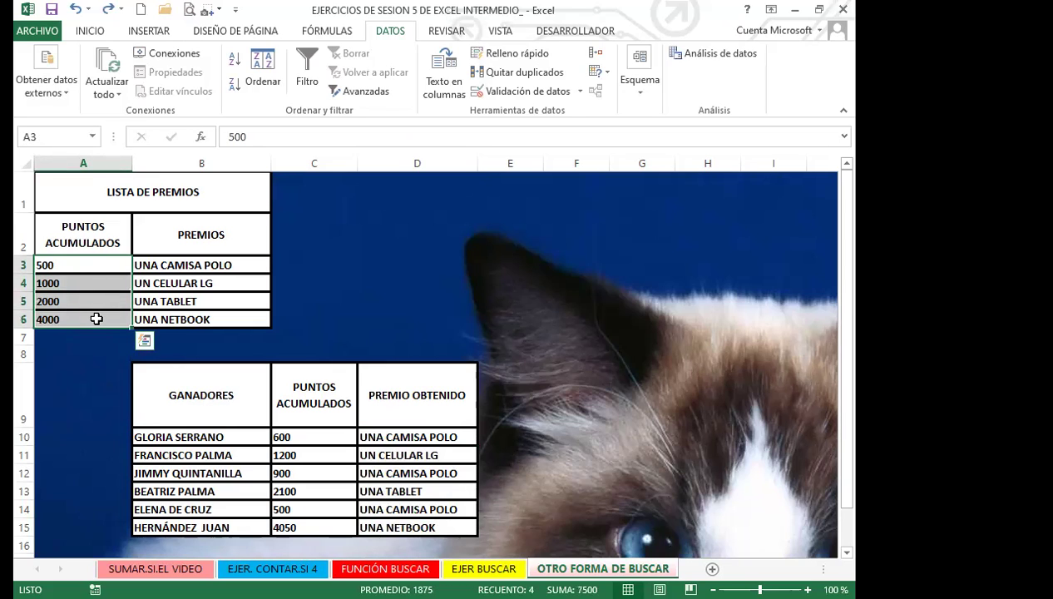
{"action": "left_click_drag", "start_coordinate": [89, 266], "coordinate": [90, 314]}
{"action": "left_click_drag", "start_coordinate": [420, 443], "coordinate": [417, 525]}
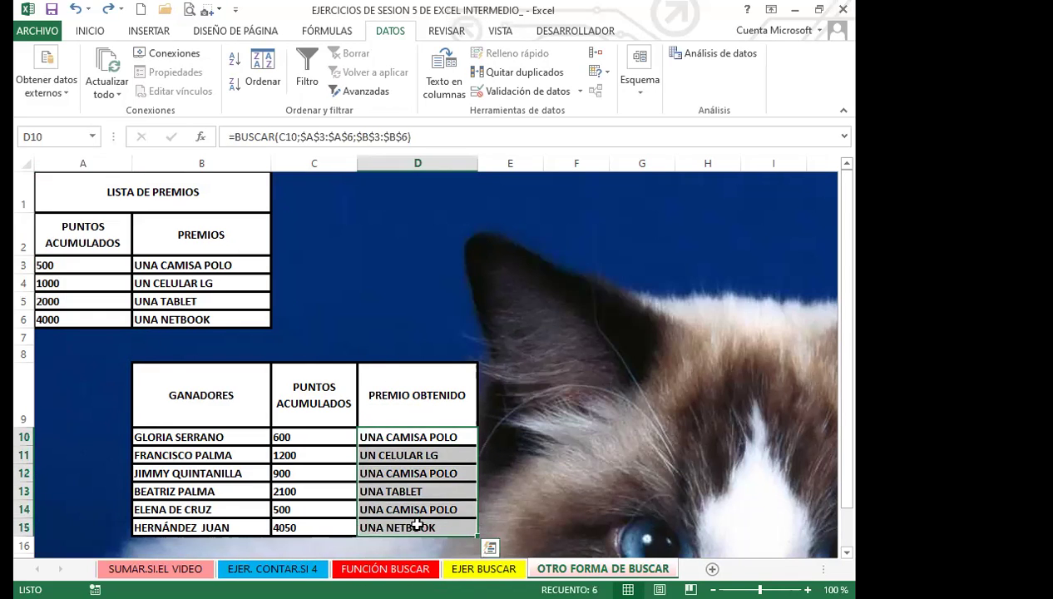
{"action": "left_click", "coordinate": [529, 410]}
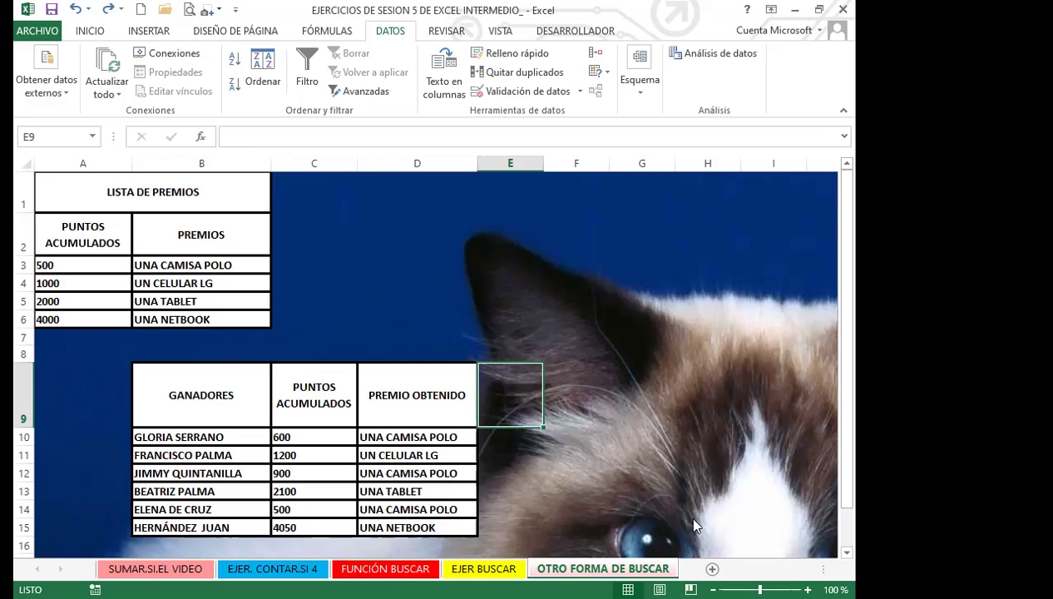
{"action": "left_click", "coordinate": [272, 569]}
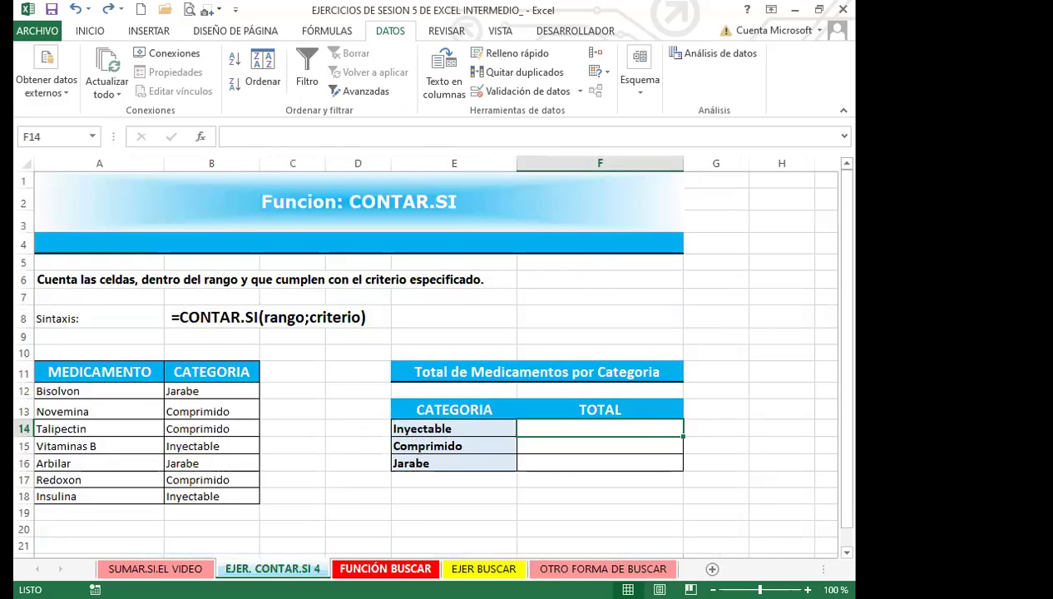
{"action": "left_click", "coordinate": [385, 569]}
{"action": "left_click", "coordinate": [218, 353]}
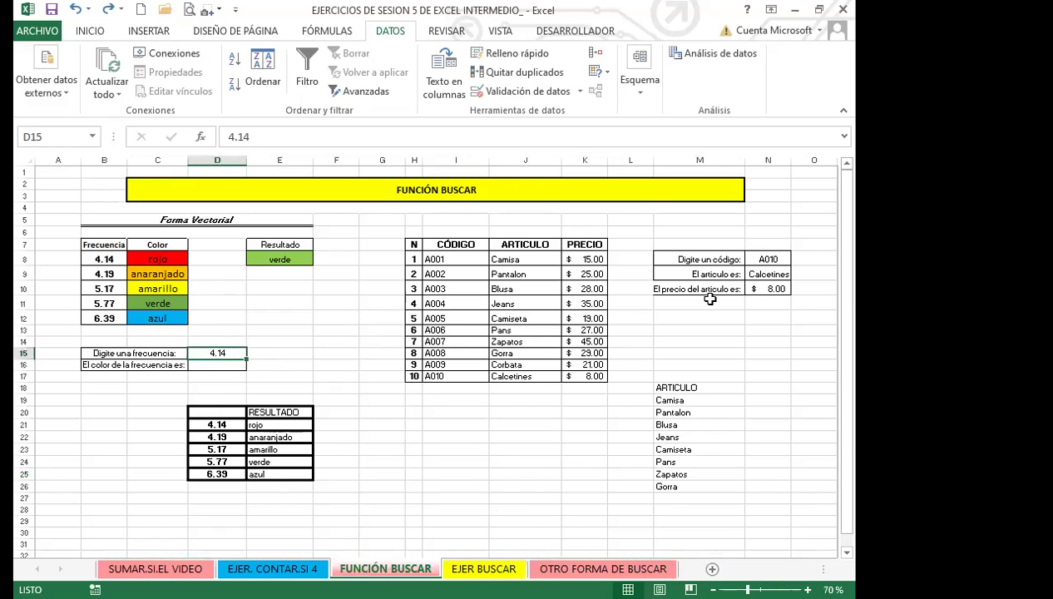
{"action": "left_click", "coordinate": [750, 274]}
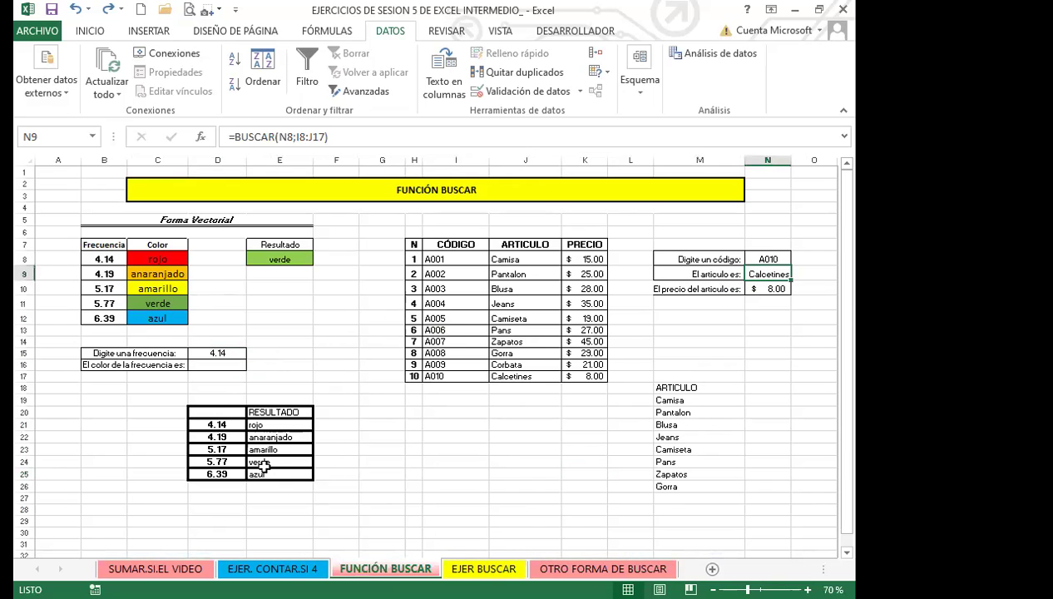
{"action": "left_click", "coordinate": [458, 566]}
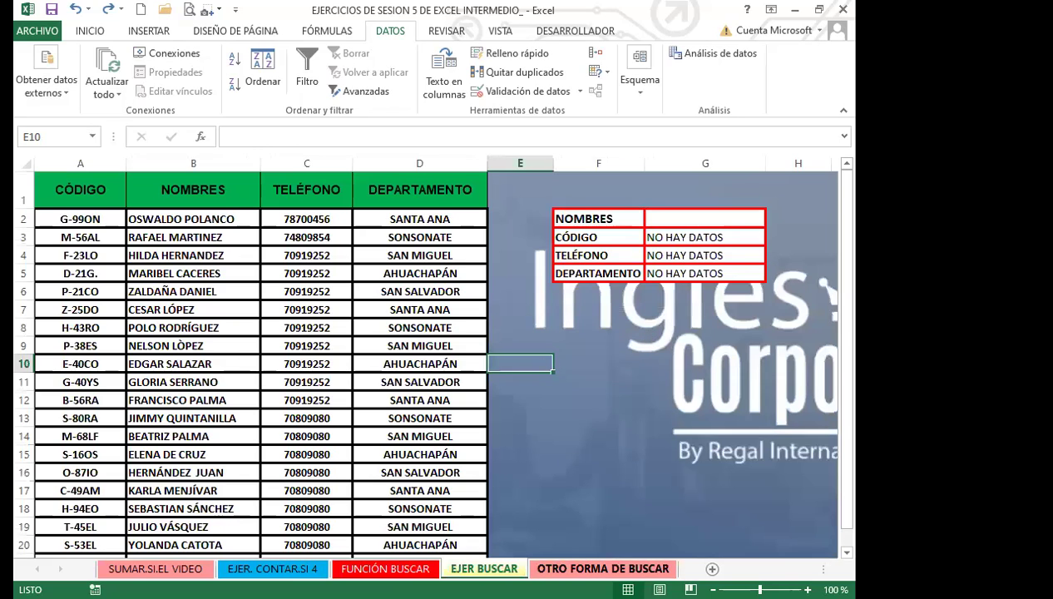
{"action": "left_click", "coordinate": [549, 566]}
{"action": "scroll", "coordinate": [486, 370], "scroll_direction": "down", "scroll_amount": 2}
{"action": "scroll", "coordinate": [526, 364], "scroll_direction": "up", "scroll_amount": 1}
{"action": "scroll", "coordinate": [574, 362], "scroll_direction": "up", "scroll_amount": 1}
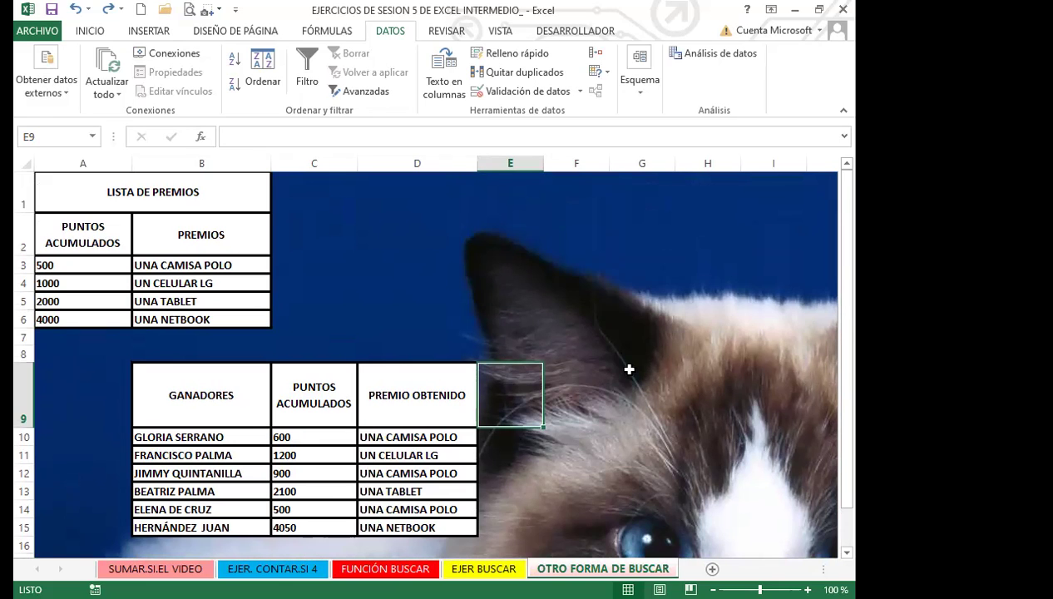
{"action": "scroll", "coordinate": [561, 359], "scroll_direction": "down", "scroll_amount": 1}
{"action": "left_click", "coordinate": [449, 336]}
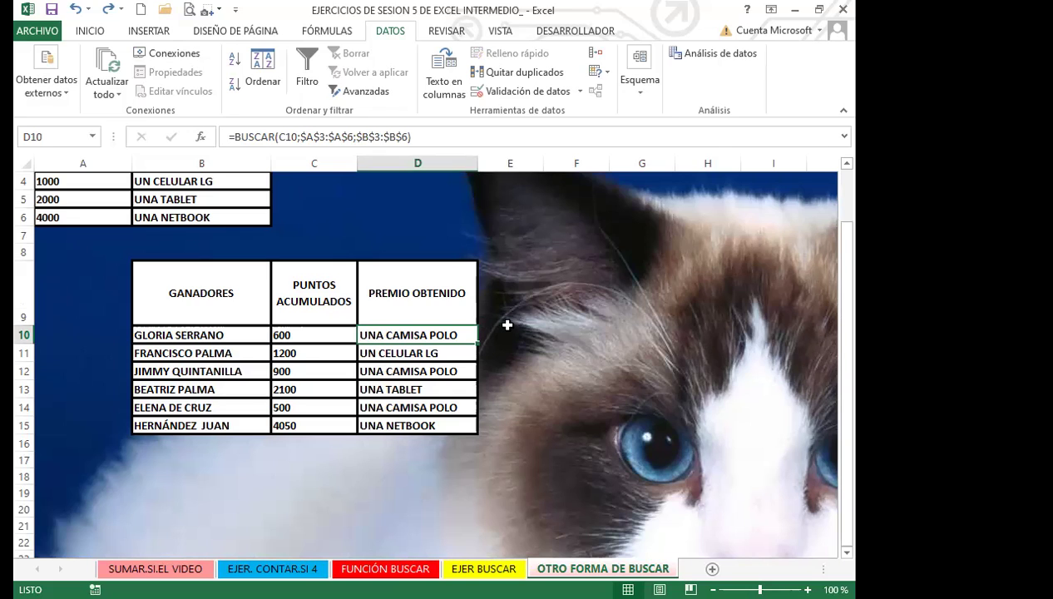
{"action": "left_click", "coordinate": [184, 217]}
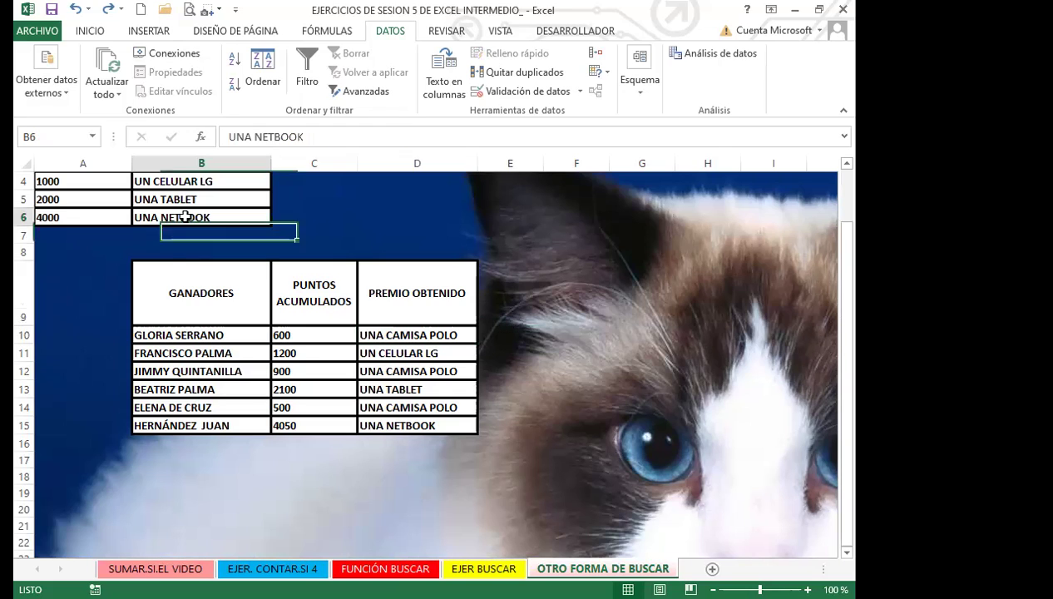
{"action": "scroll", "coordinate": [191, 233], "scroll_direction": "up", "scroll_amount": 1}
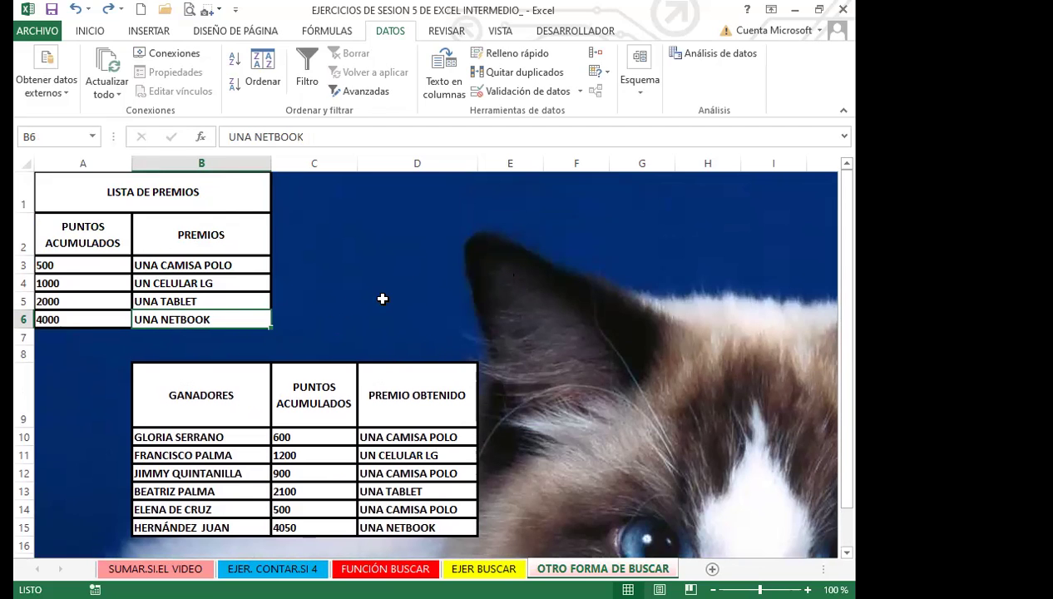
{"action": "scroll", "coordinate": [547, 357], "scroll_direction": "down", "scroll_amount": 1}
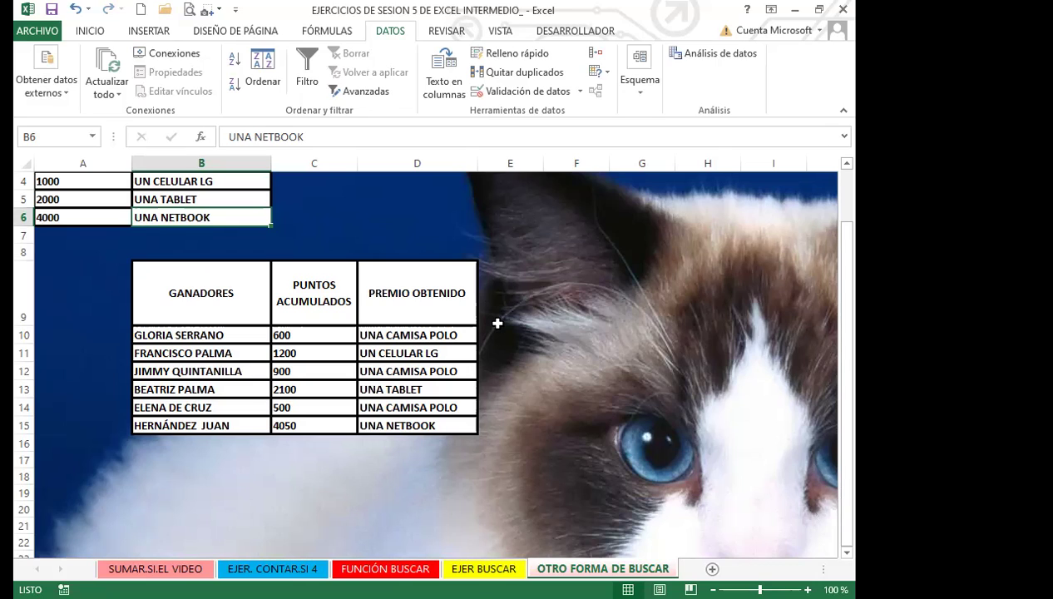
Enter 1000 points in C11 for the second winner and confirm the prize remains UN CELULAR LG
{"action": "left_click", "coordinate": [324, 350]}
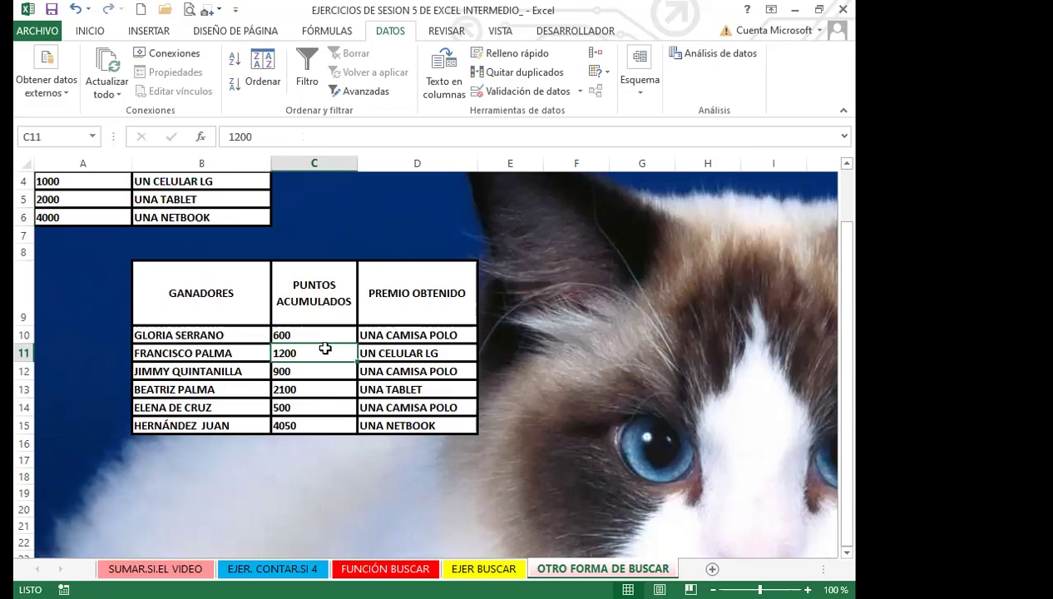
{"action": "type", "text": "1000"}
{"action": "key", "text": "Return"}
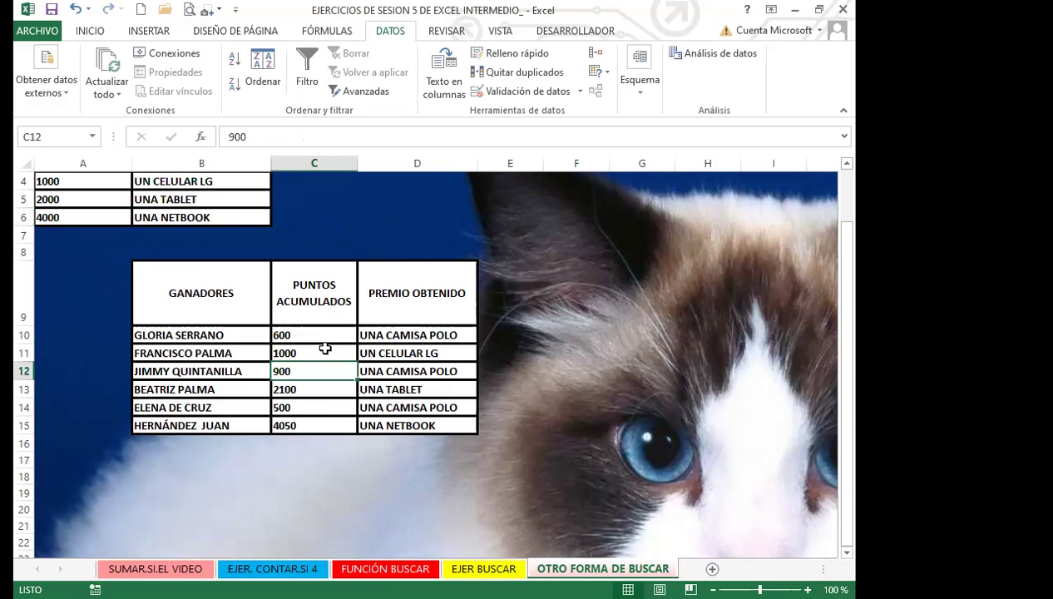
{"action": "left_click", "coordinate": [324, 350]}
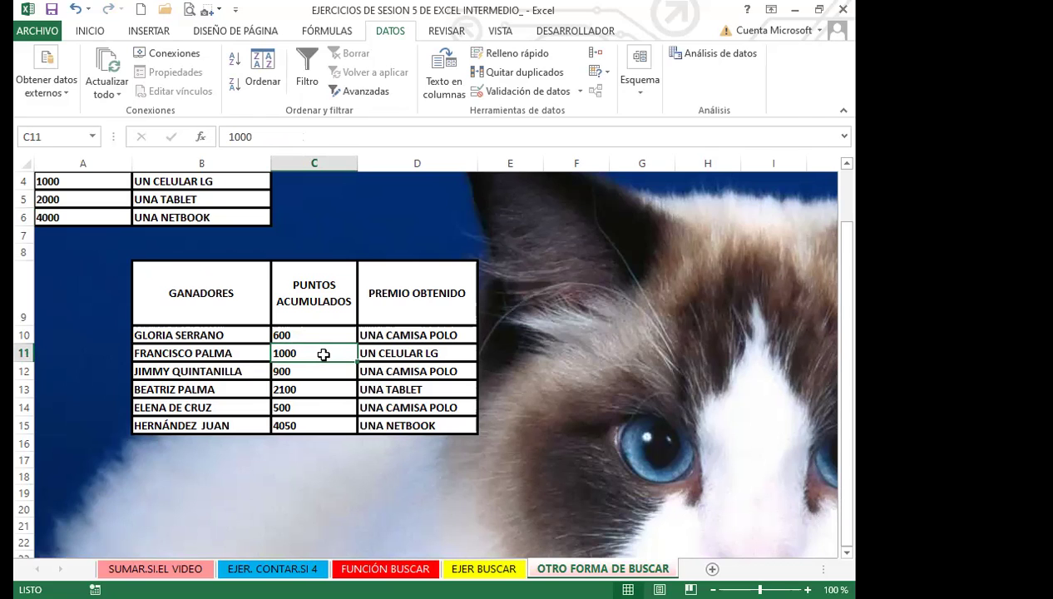
{"action": "scroll", "coordinate": [148, 307], "scroll_direction": "up", "scroll_amount": 1}
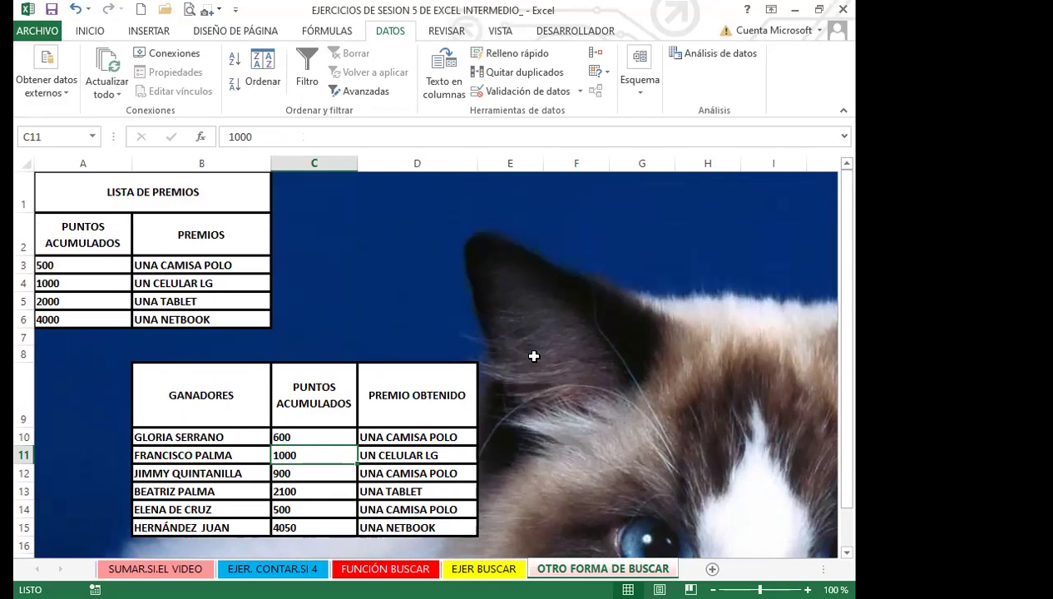
{"action": "scroll", "coordinate": [534, 356], "scroll_direction": "down", "scroll_amount": 2}
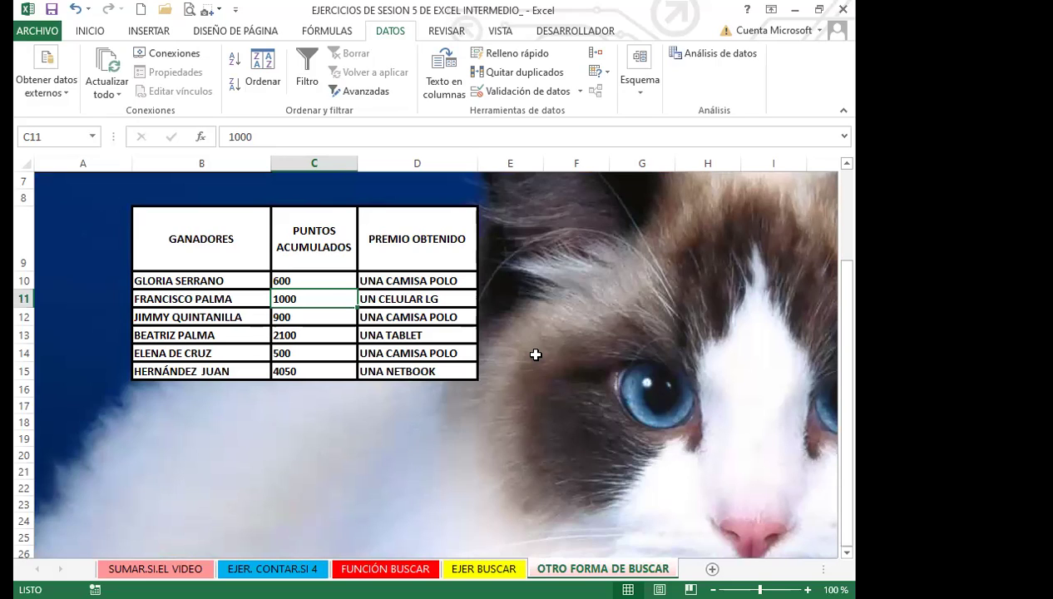
{"action": "type", "text": "999"}
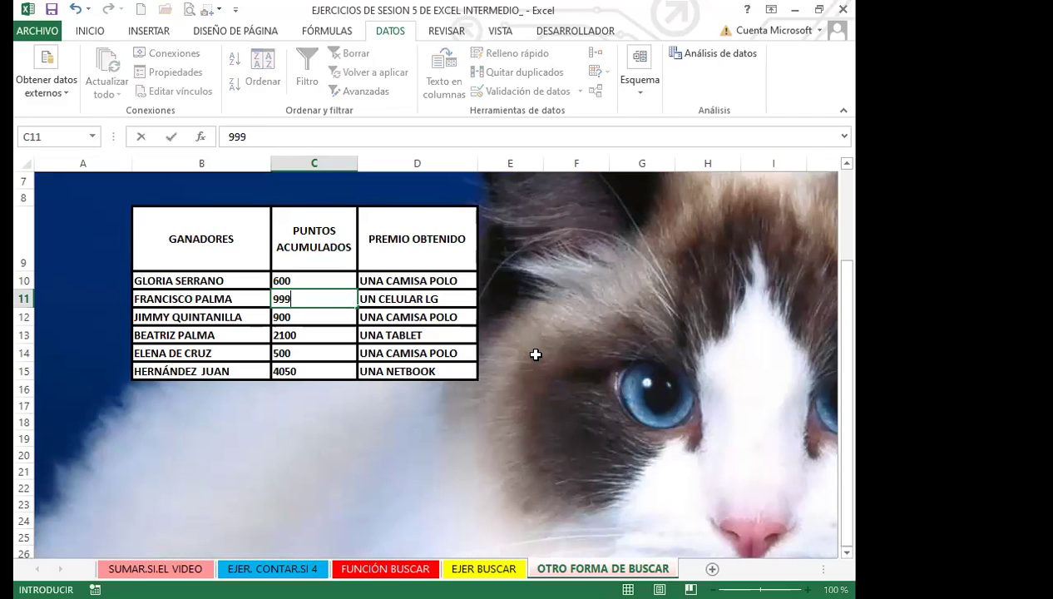
{"action": "key", "text": "BackSpace"}
{"action": "key", "text": "BackSpace"}
{"action": "key", "text": "BackSpace"}
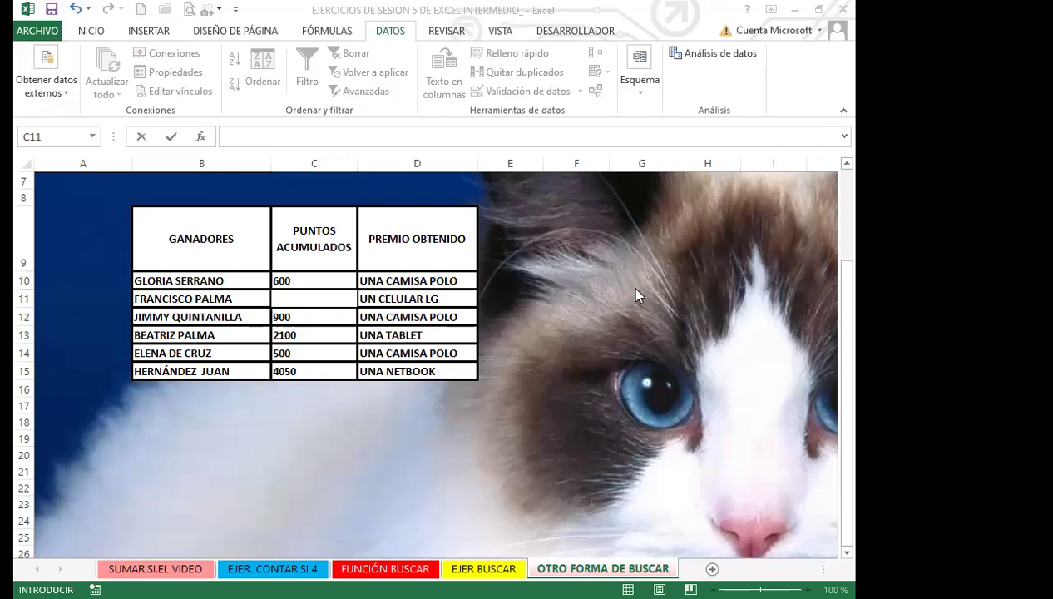
{"action": "left_click", "coordinate": [329, 301]}
{"action": "type", "text": "999"}
{"action": "key", "text": "Return"}
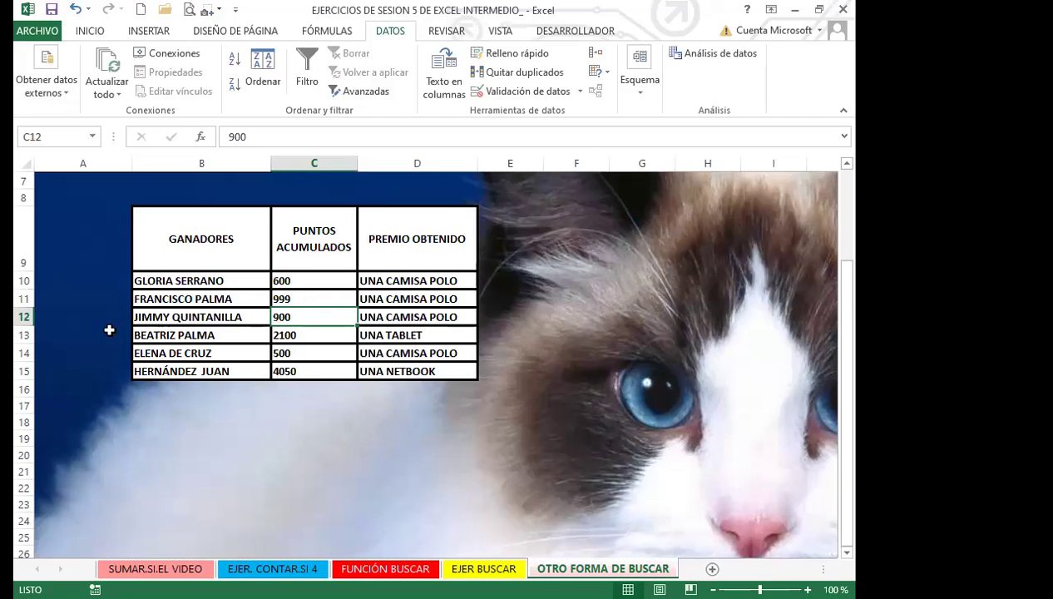
{"action": "scroll", "coordinate": [97, 303], "scroll_direction": "up", "scroll_amount": 2}
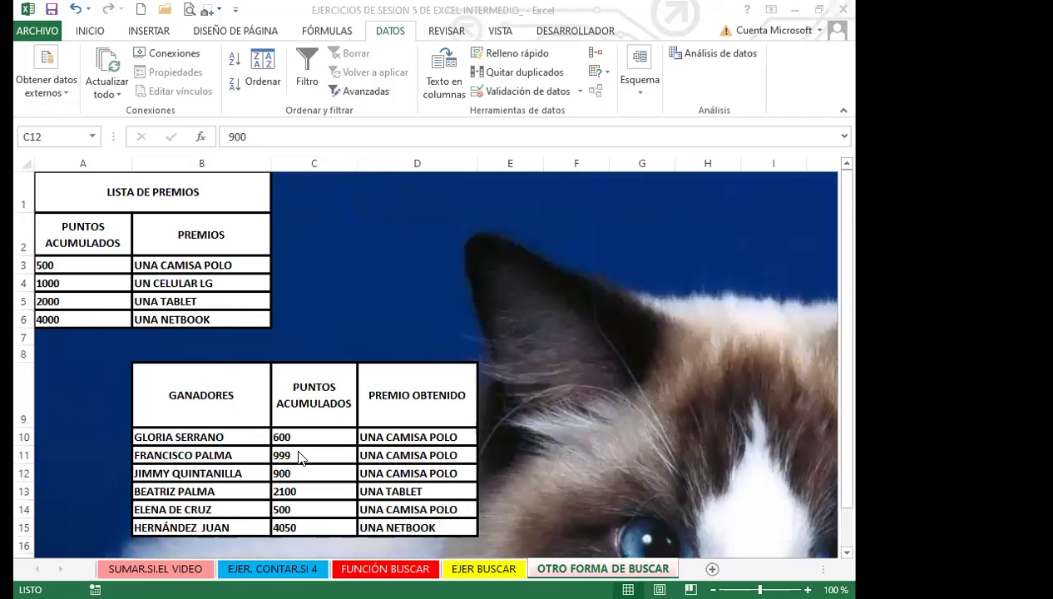
{"action": "left_click", "coordinate": [333, 455]}
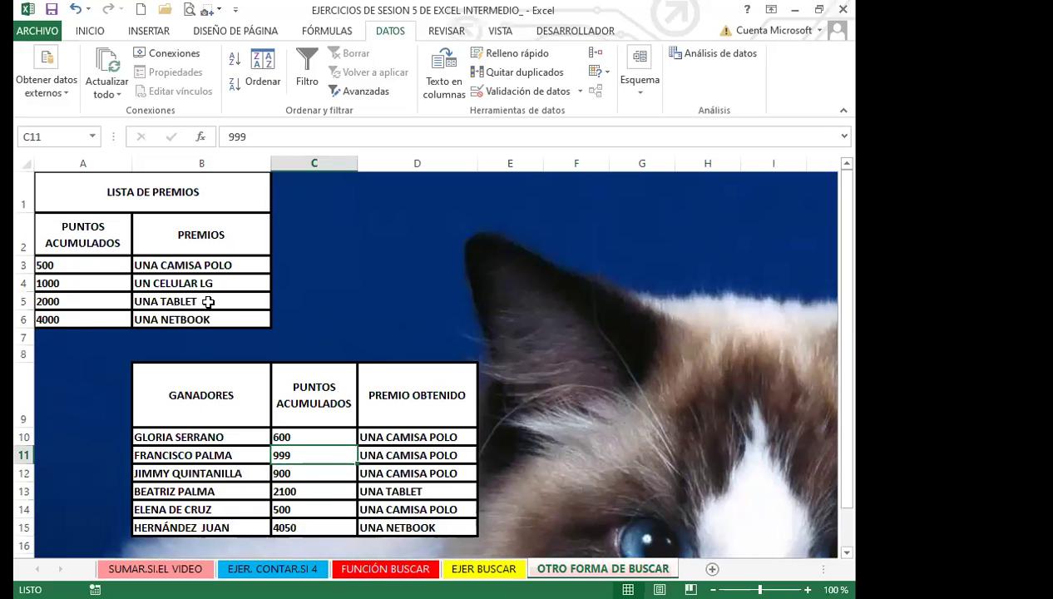
{"action": "scroll", "coordinate": [574, 400], "scroll_direction": "down", "scroll_amount": 2}
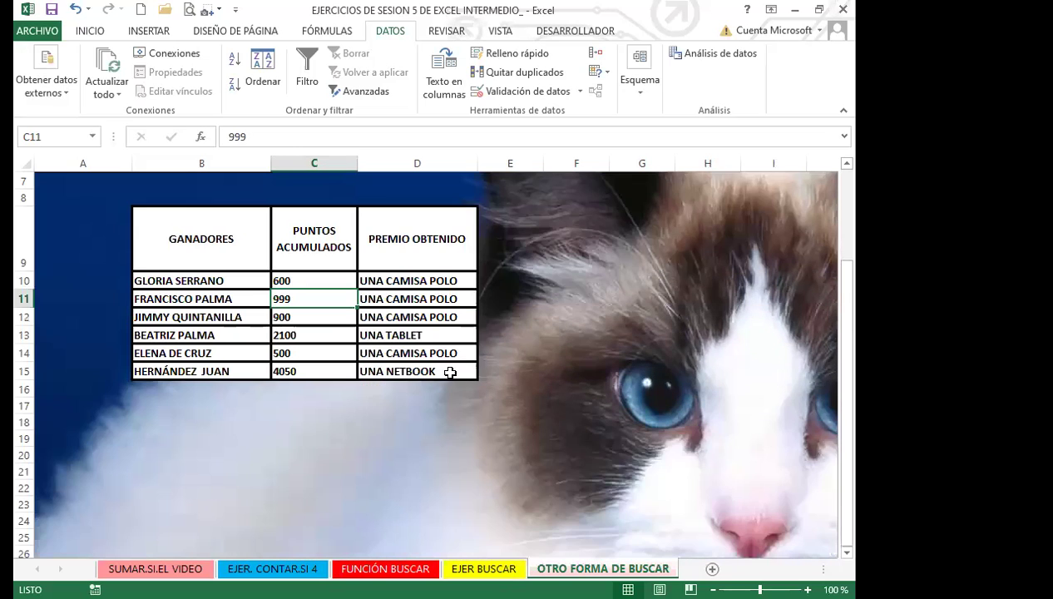
{"action": "left_click", "coordinate": [316, 371]}
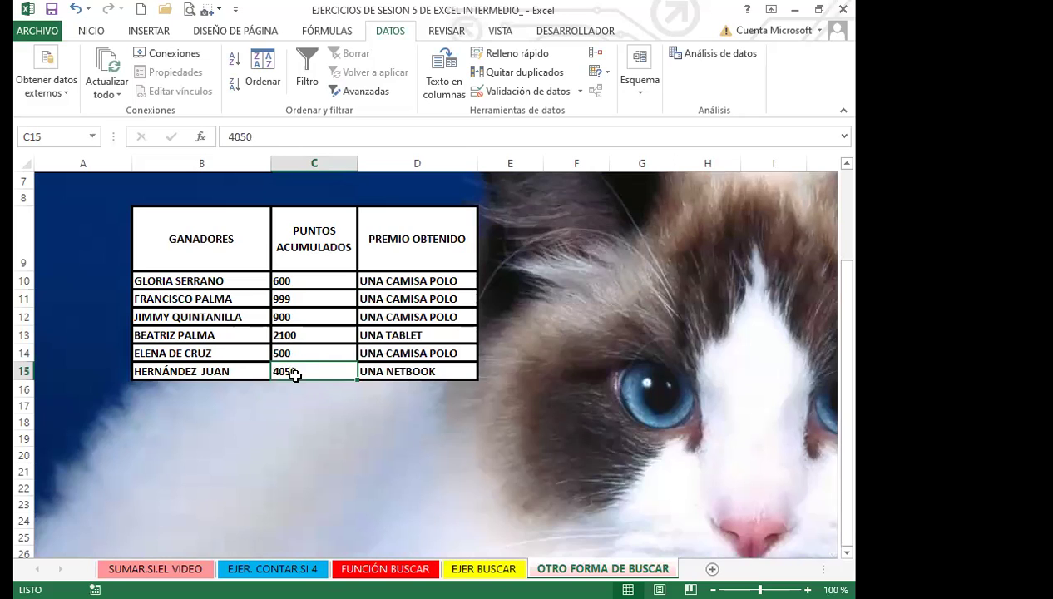
{"action": "left_click", "coordinate": [420, 373]}
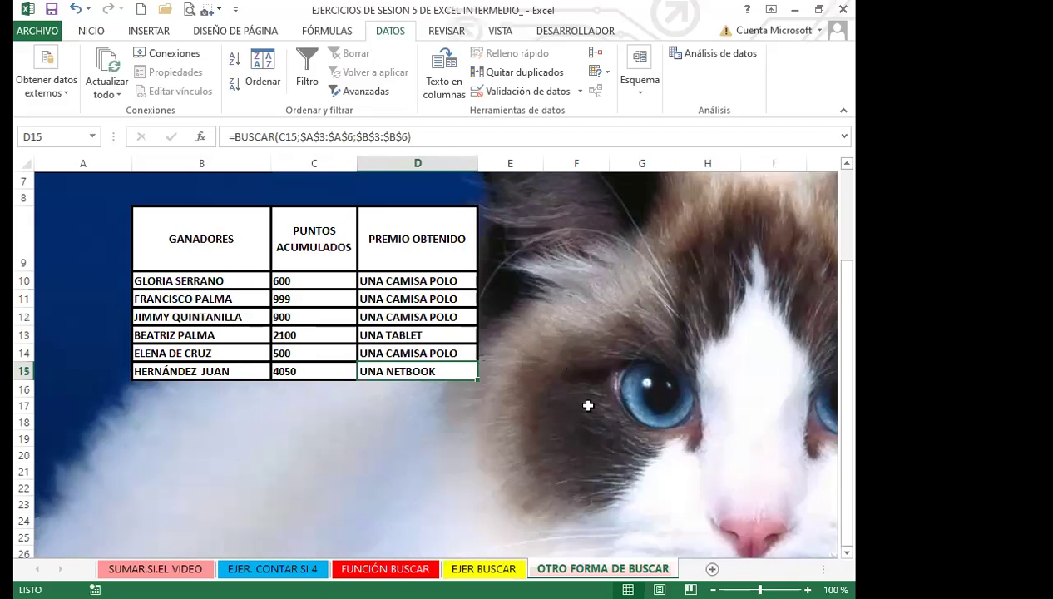
{"action": "scroll", "coordinate": [588, 405], "scroll_direction": "up", "scroll_amount": 2}
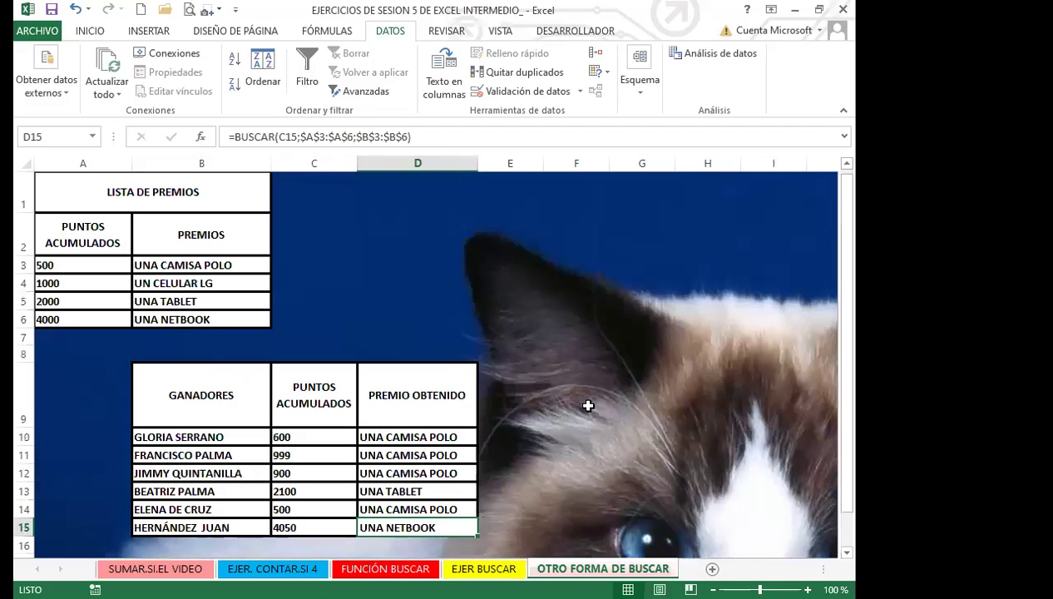
{"action": "left_click", "coordinate": [313, 456]}
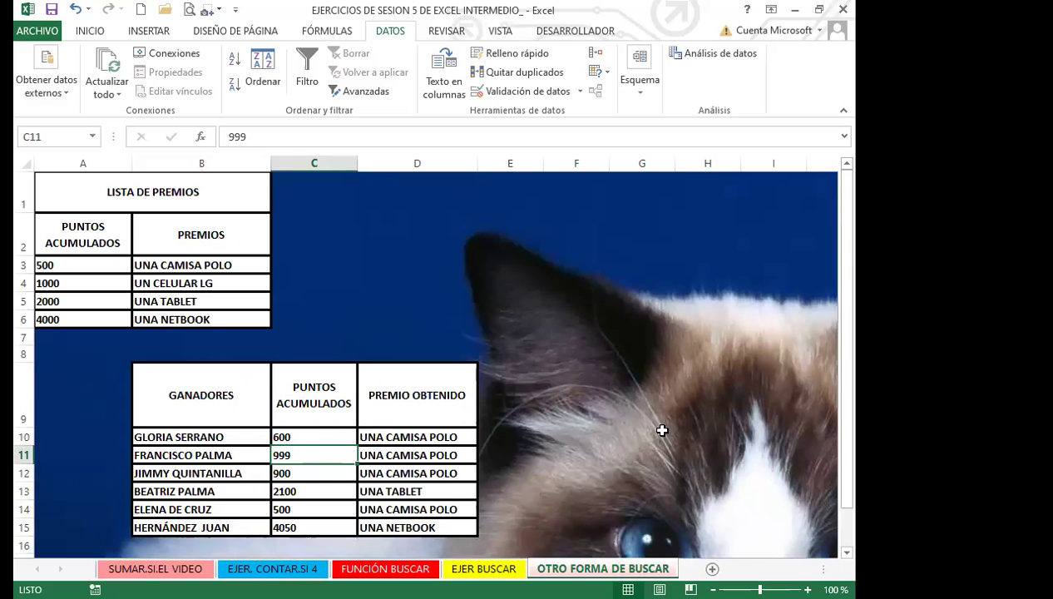
{"action": "scroll", "coordinate": [662, 430], "scroll_direction": "down", "scroll_amount": 1}
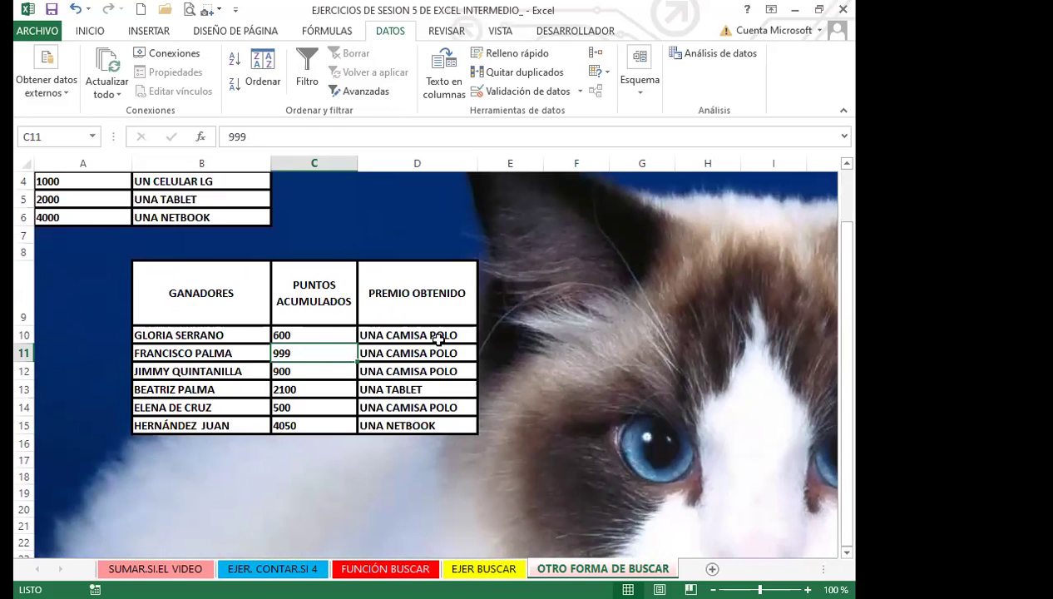
{"action": "type", "text": "1000"}
{"action": "key", "text": "Return"}
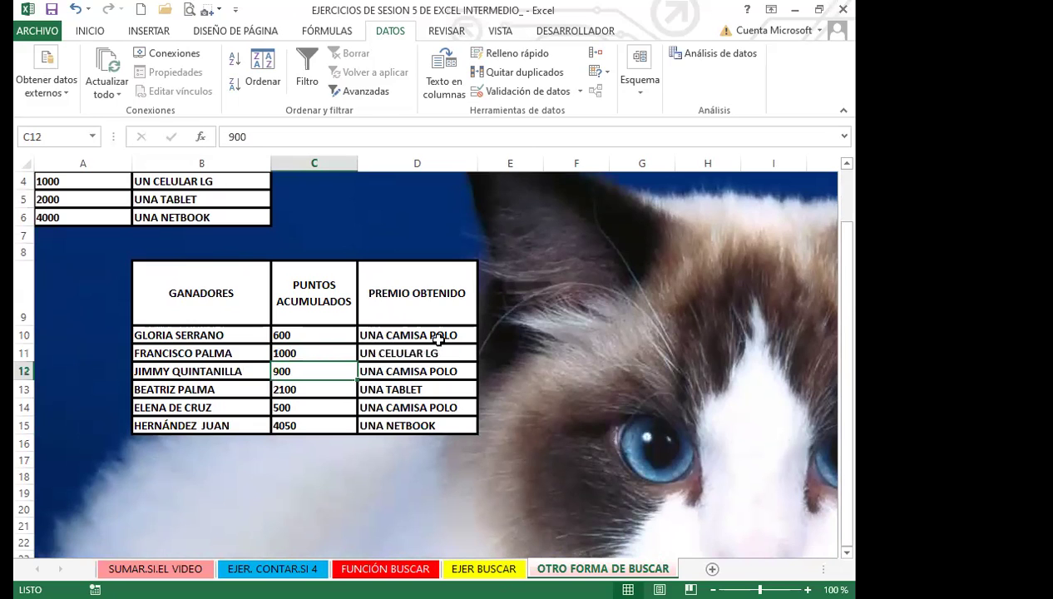
{"action": "left_click", "coordinate": [282, 348]}
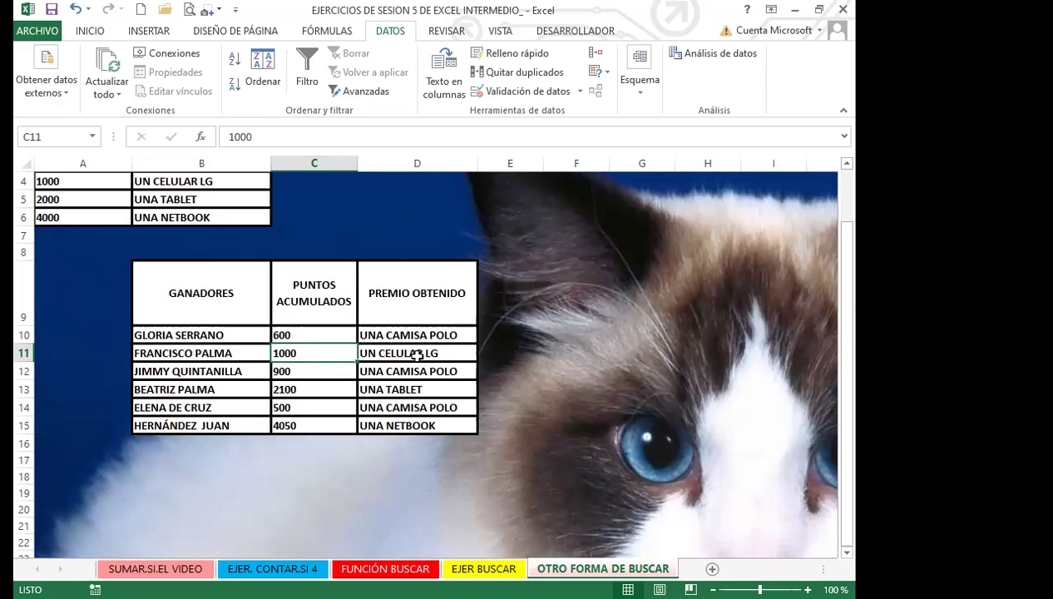
{"action": "scroll", "coordinate": [632, 404], "scroll_direction": "up", "scroll_amount": 1}
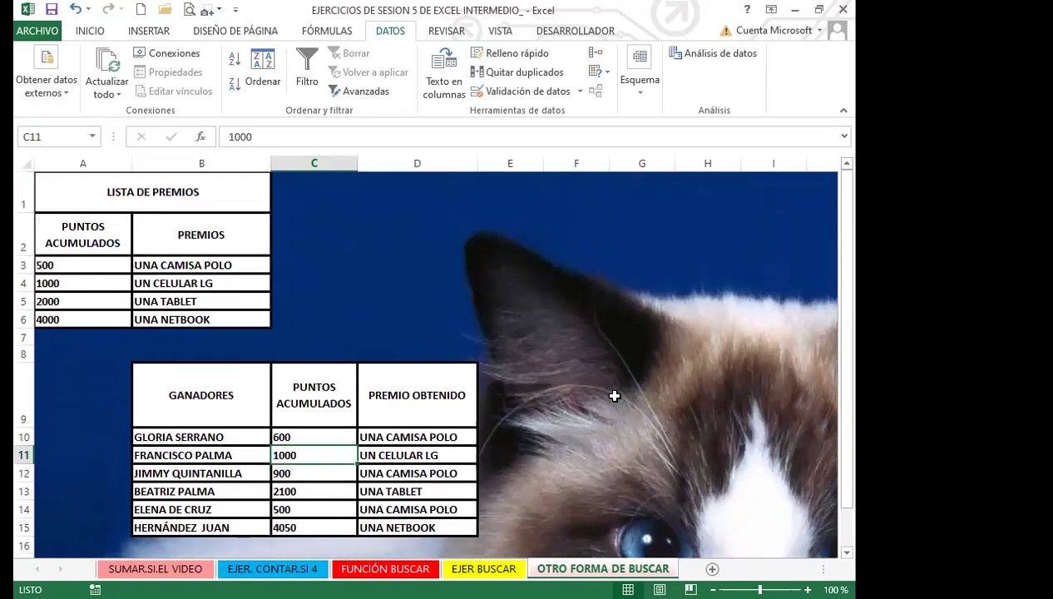